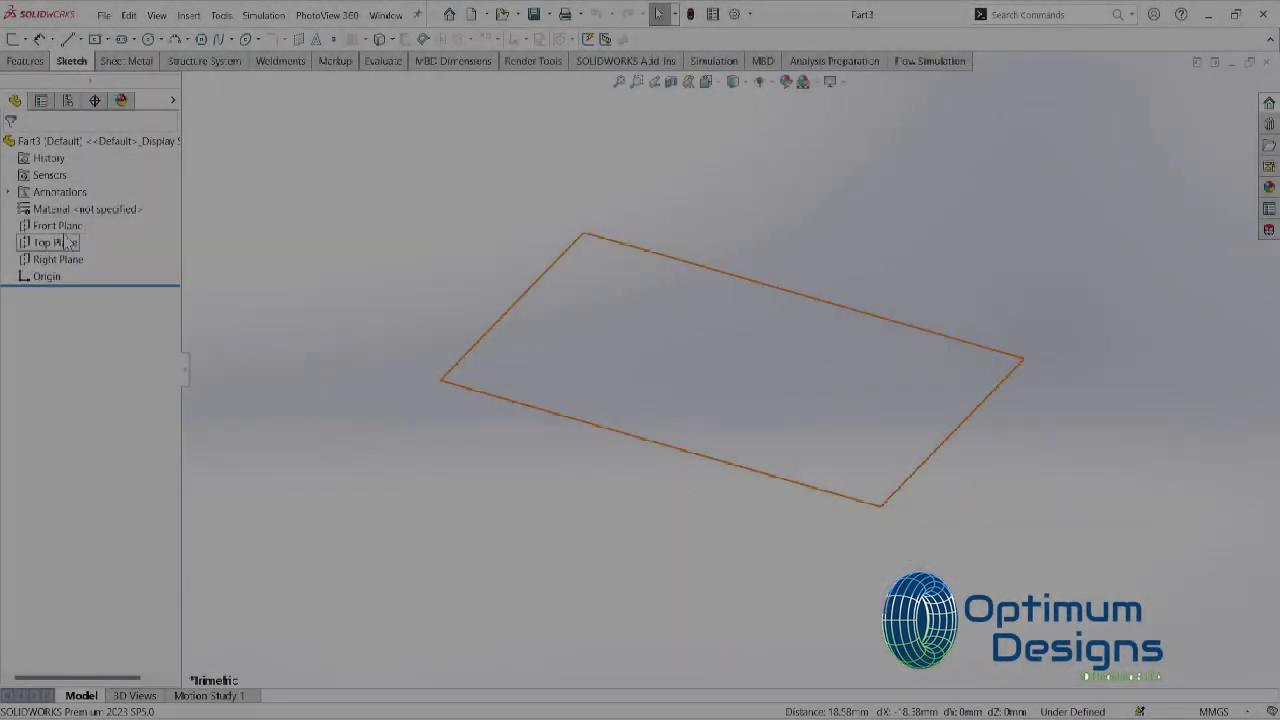
Step: Start a sketch on the Front Plane and draw a horizontal centreline through the origin
left_click(57, 225)
left_click(126, 206)
right_click(57, 225)
left_click(91, 200)
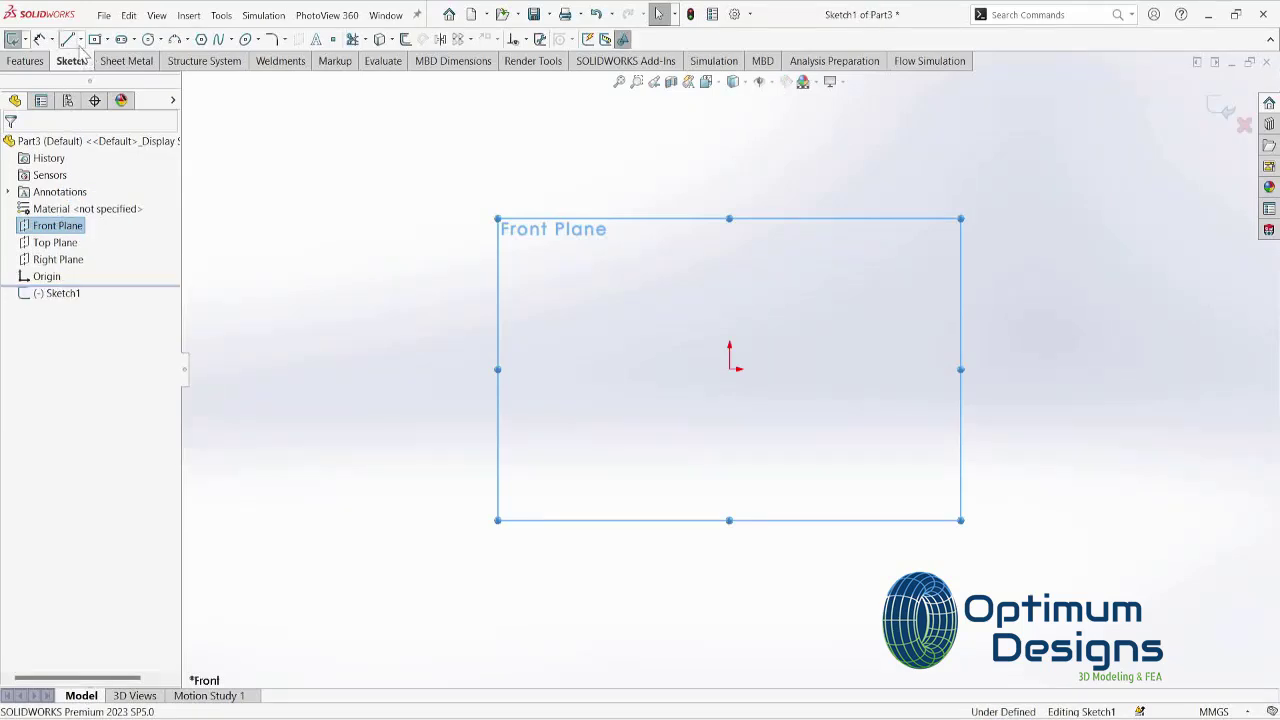
left_click(536, 369)
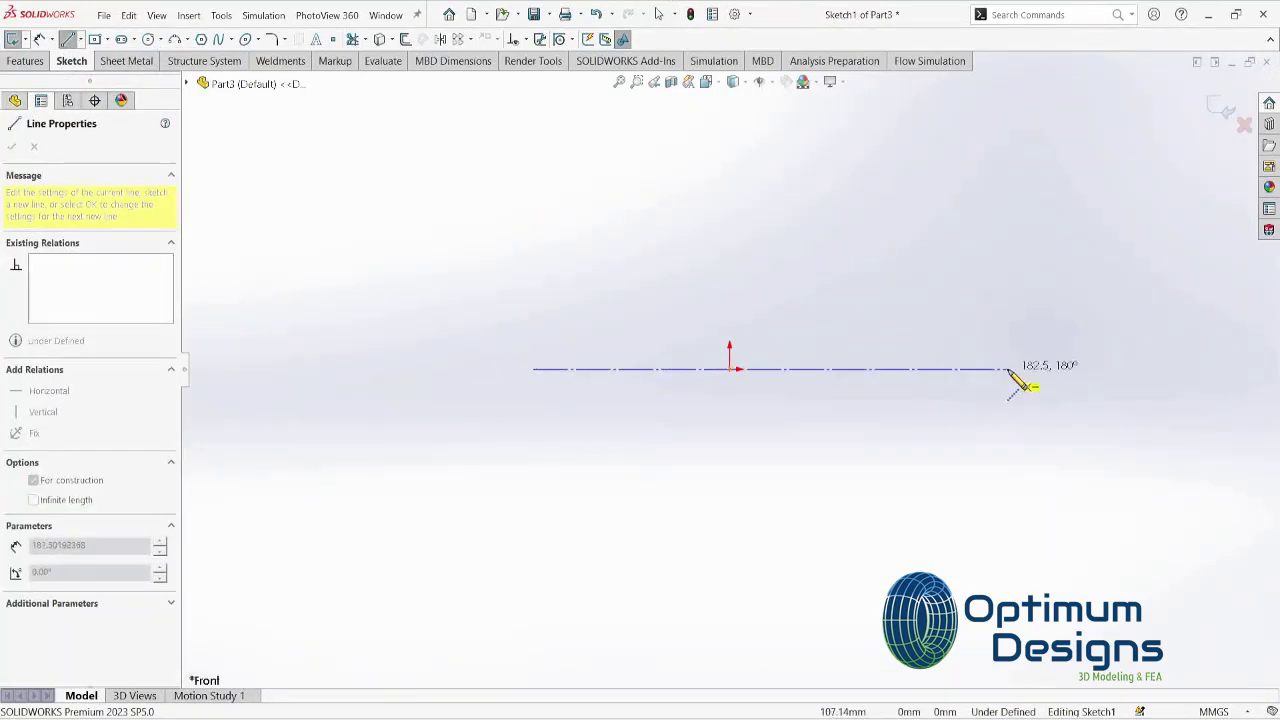
Step: Dimension the centreline length to 750 mm
key("Escape")
left_click(39, 39)
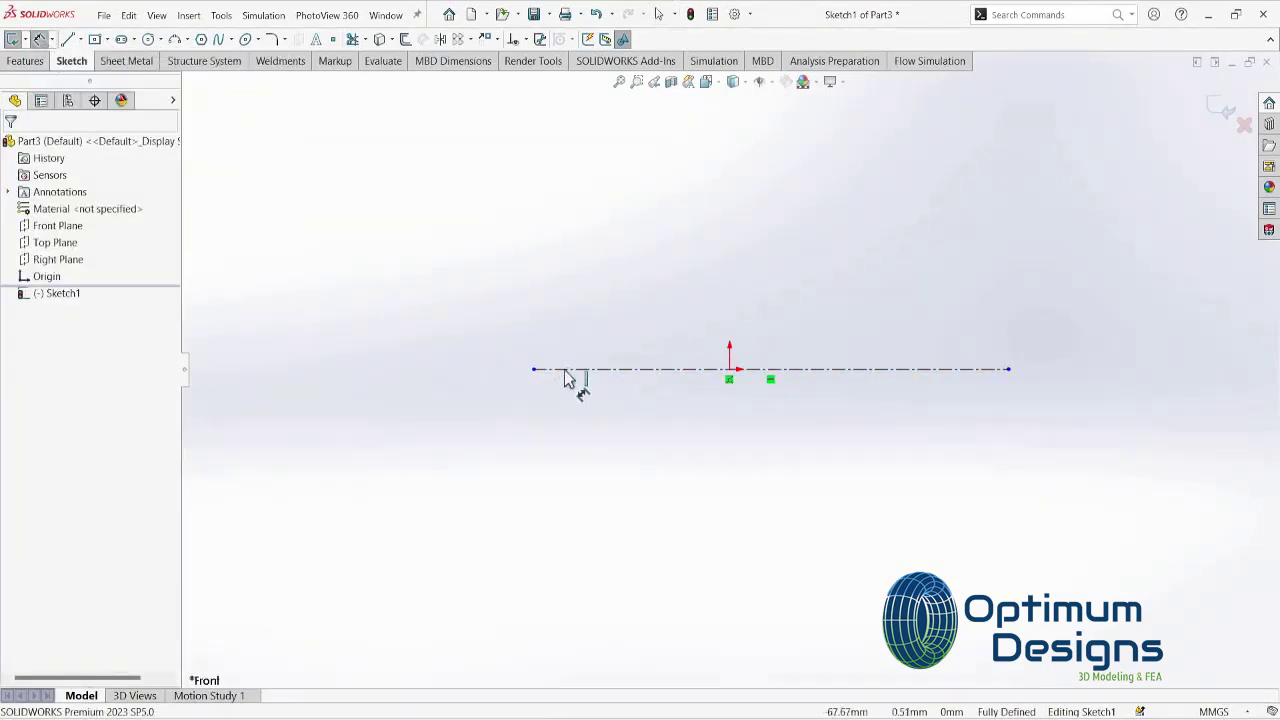
left_click(580, 369)
left_click(692, 476)
type("750")
key("Return")
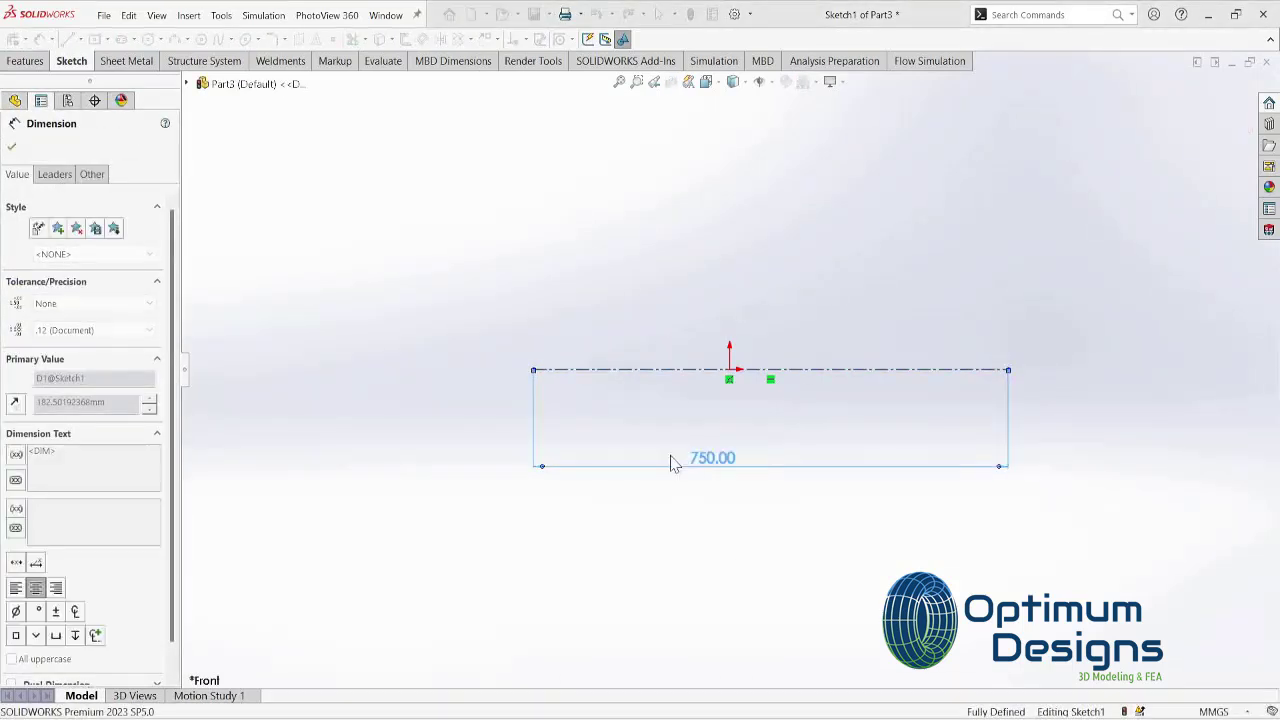
key("Escape")
Step: Make the centreline's midpoint coincident with the origin and begin a vertical line at its left end
right_click(874, 370)
left_click(905, 376)
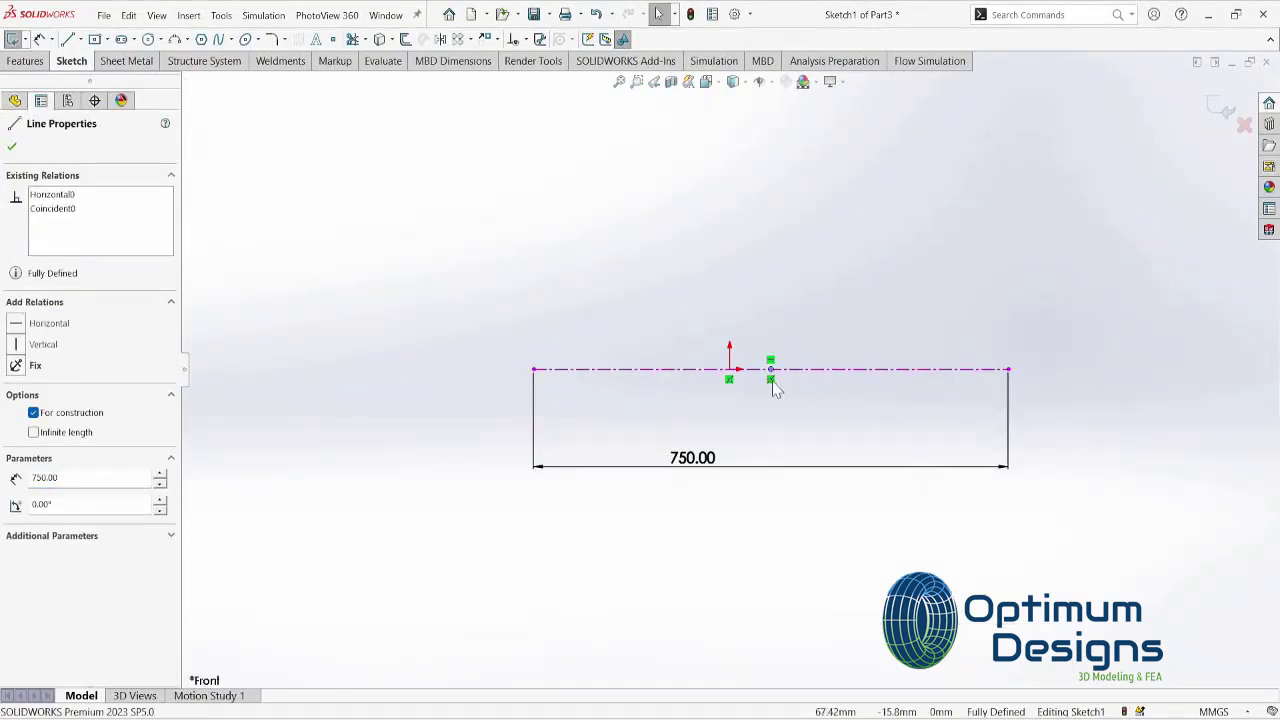
left_click(735, 385, "ctrl")
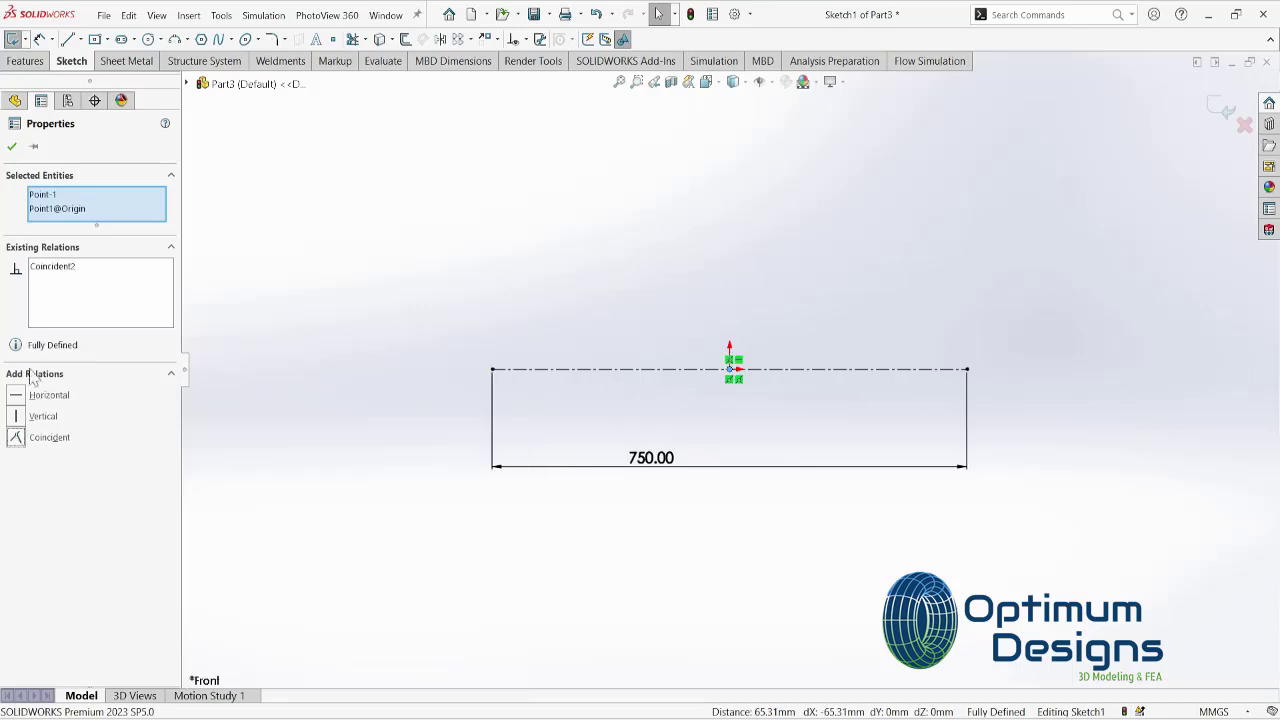
left_click(67, 39)
left_click(492, 369)
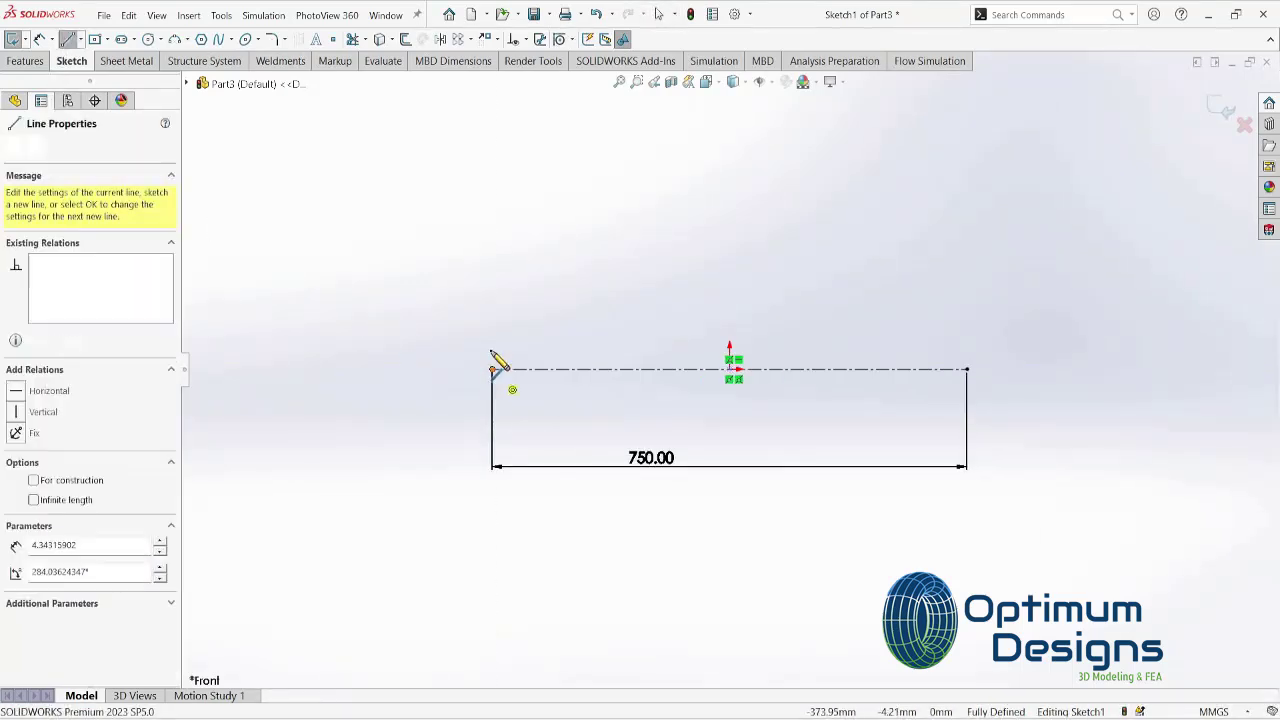
Step: Draw the profile lines from the inlet's vertical line to the centreline's right end
double_click(486, 297)
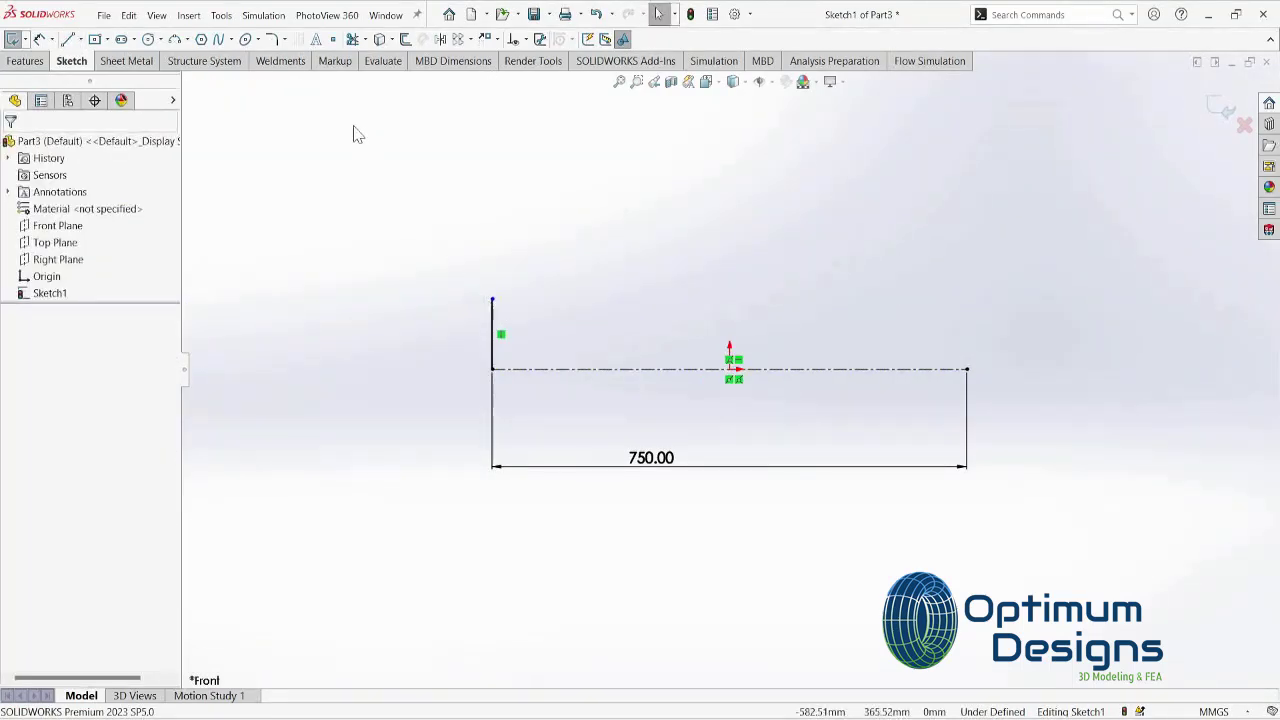
left_click(67, 39)
left_click(492, 299)
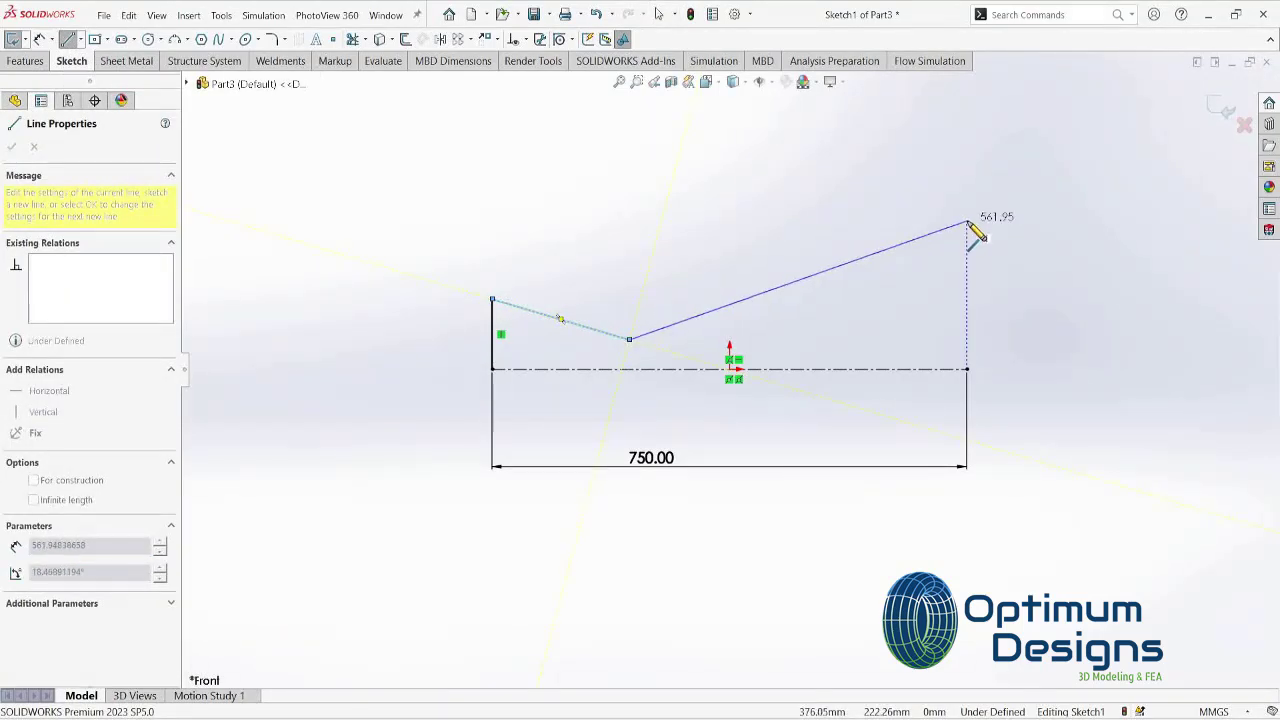
left_click(966, 369)
key("Escape")
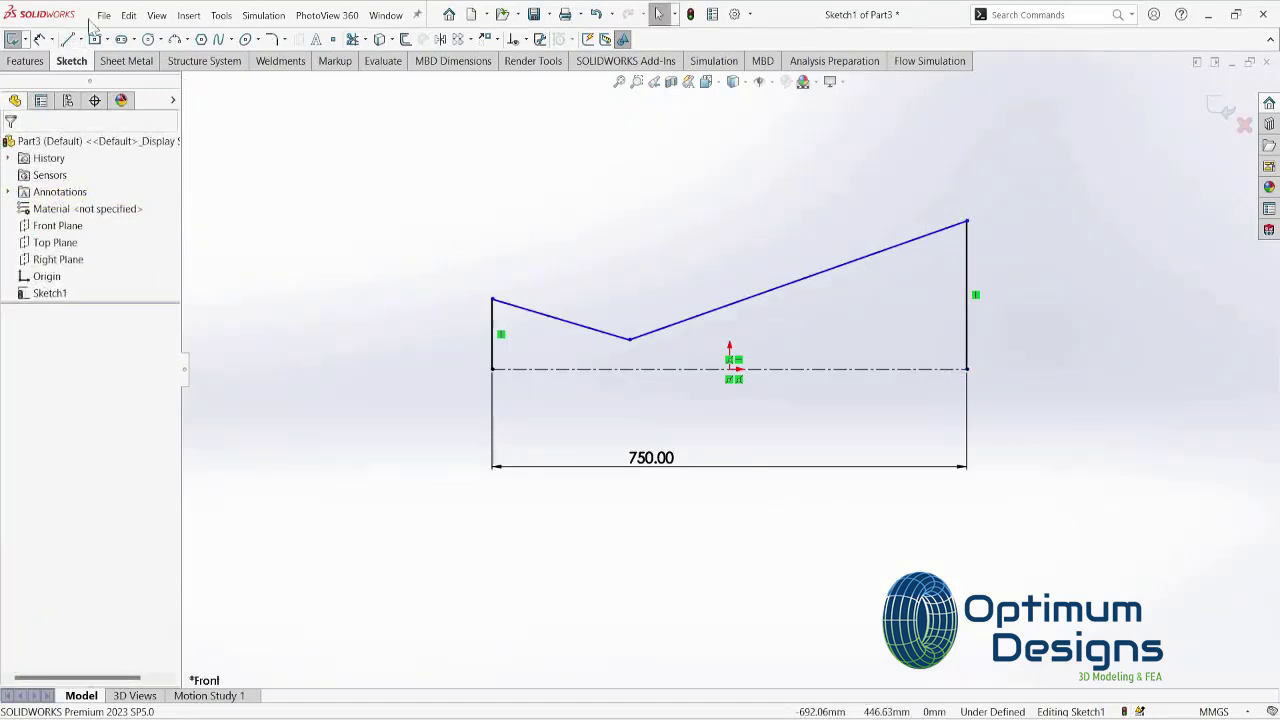
Step: Dimension the inlet height to 100 mm and the throat height to 45 mm
left_click(40, 39)
left_click(493, 330)
left_click(432, 345)
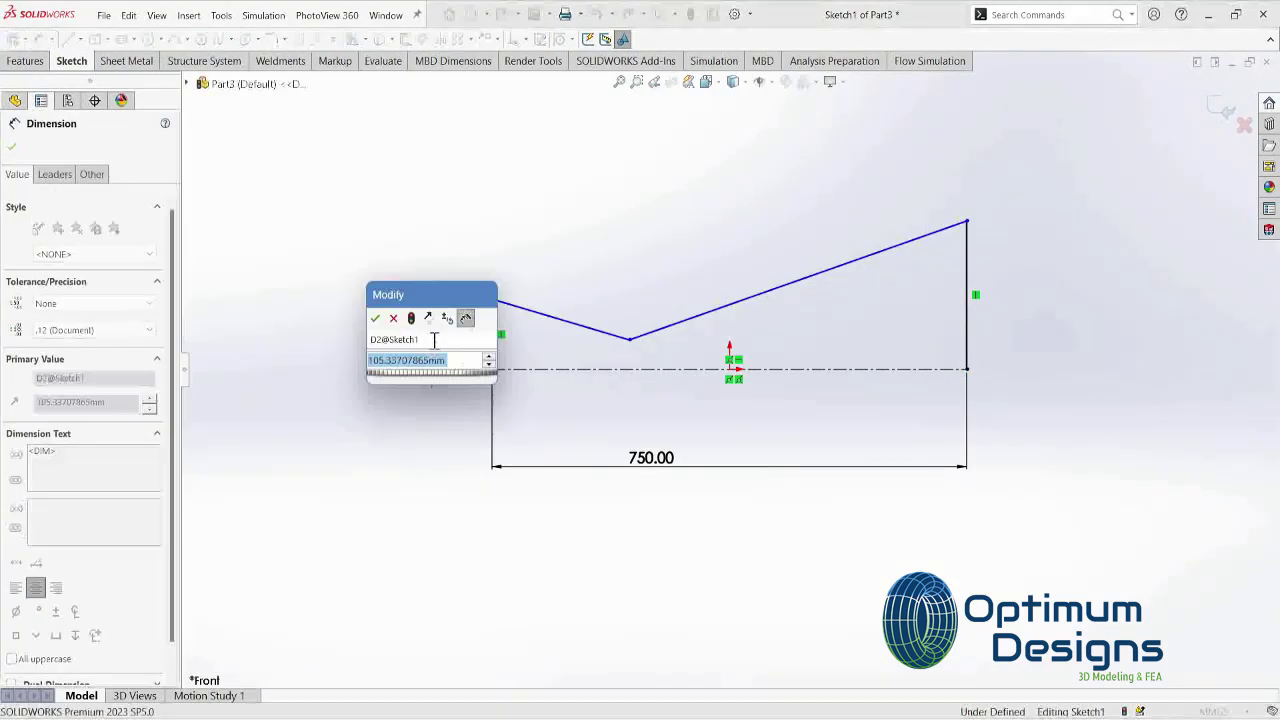
type("100")
key("Return")
left_click(627, 344)
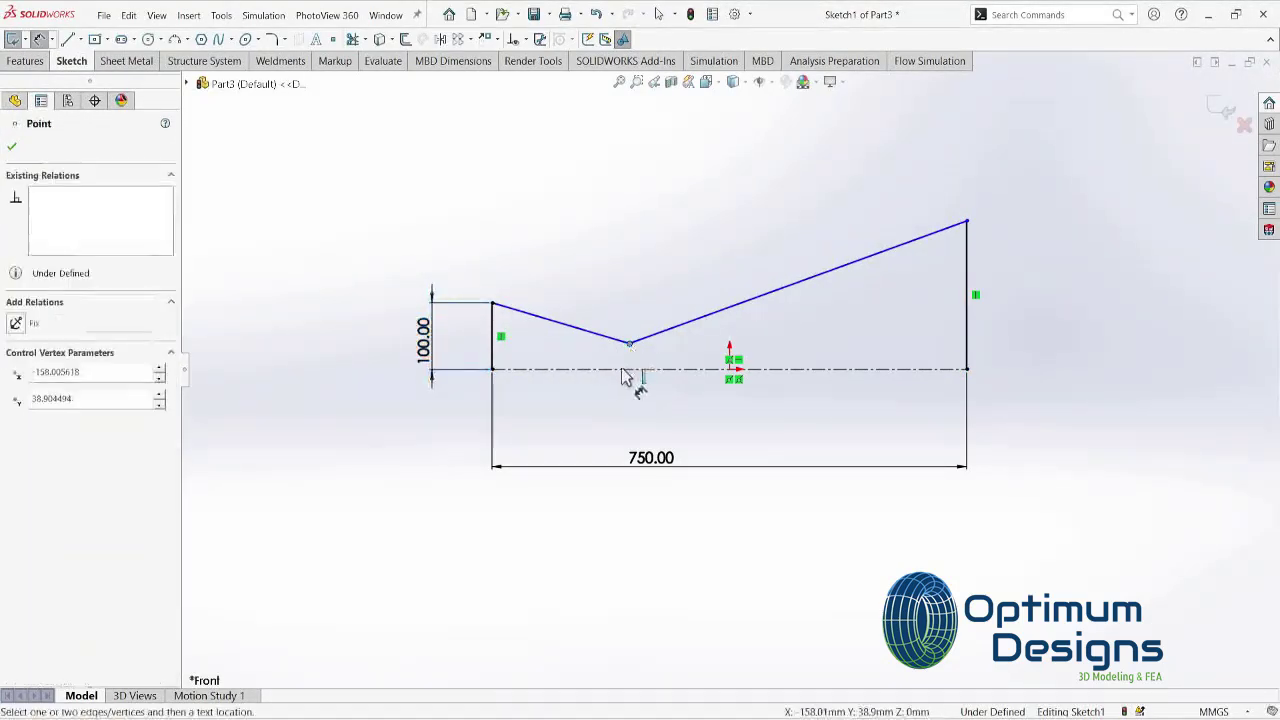
left_click(628, 371)
left_click(590, 418)
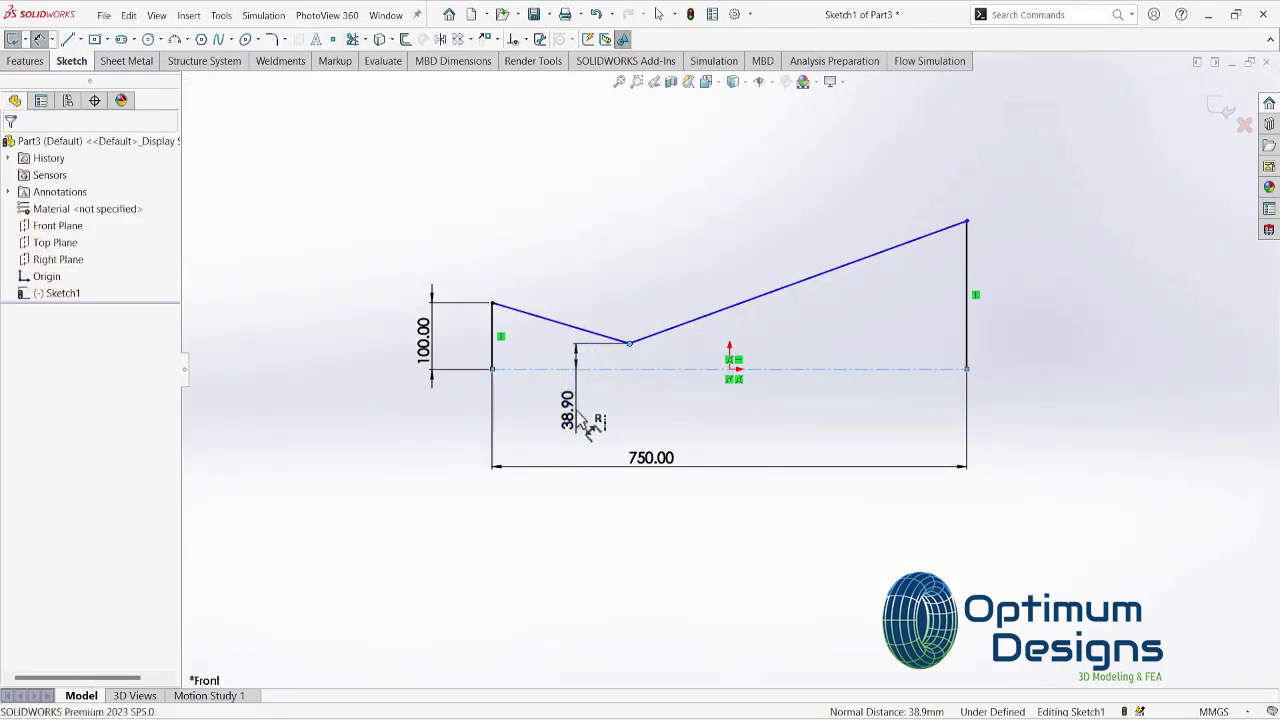
type("45")
key("Return")
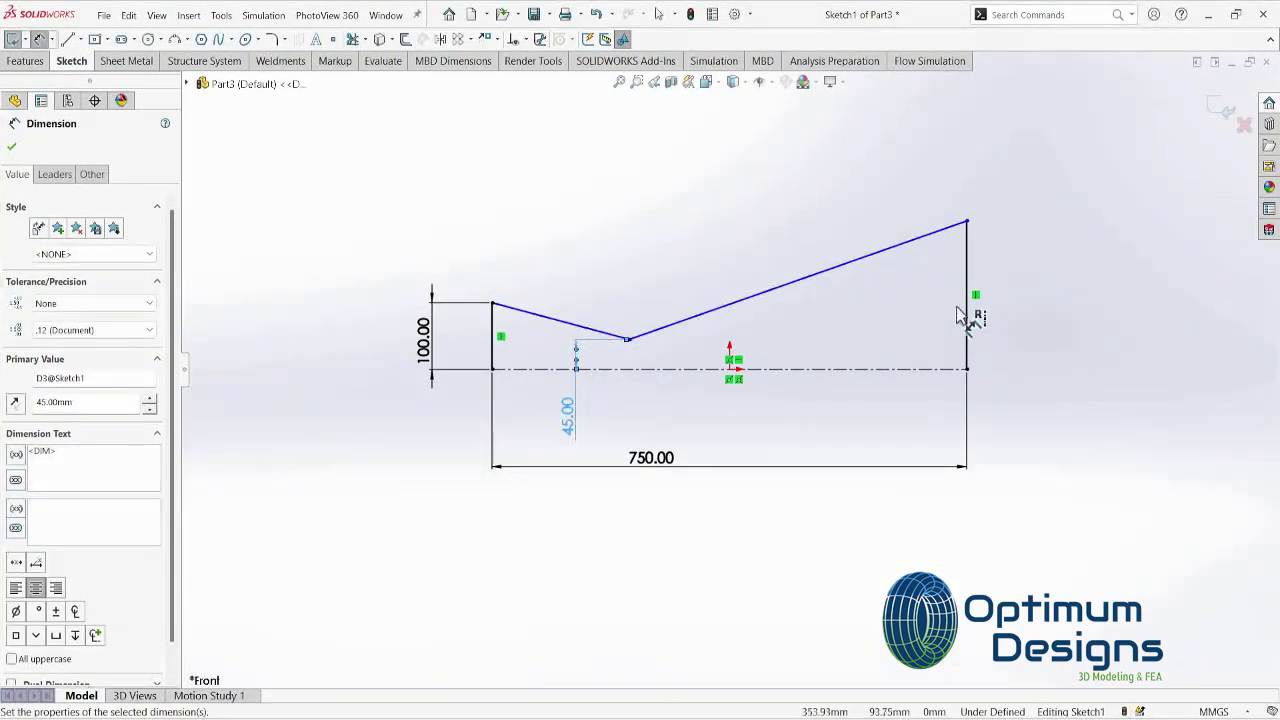
Step: Set the outlet height to 150 mm and select the throat vertex for a sketch fillet
left_click(970, 312)
left_click(1006, 309)
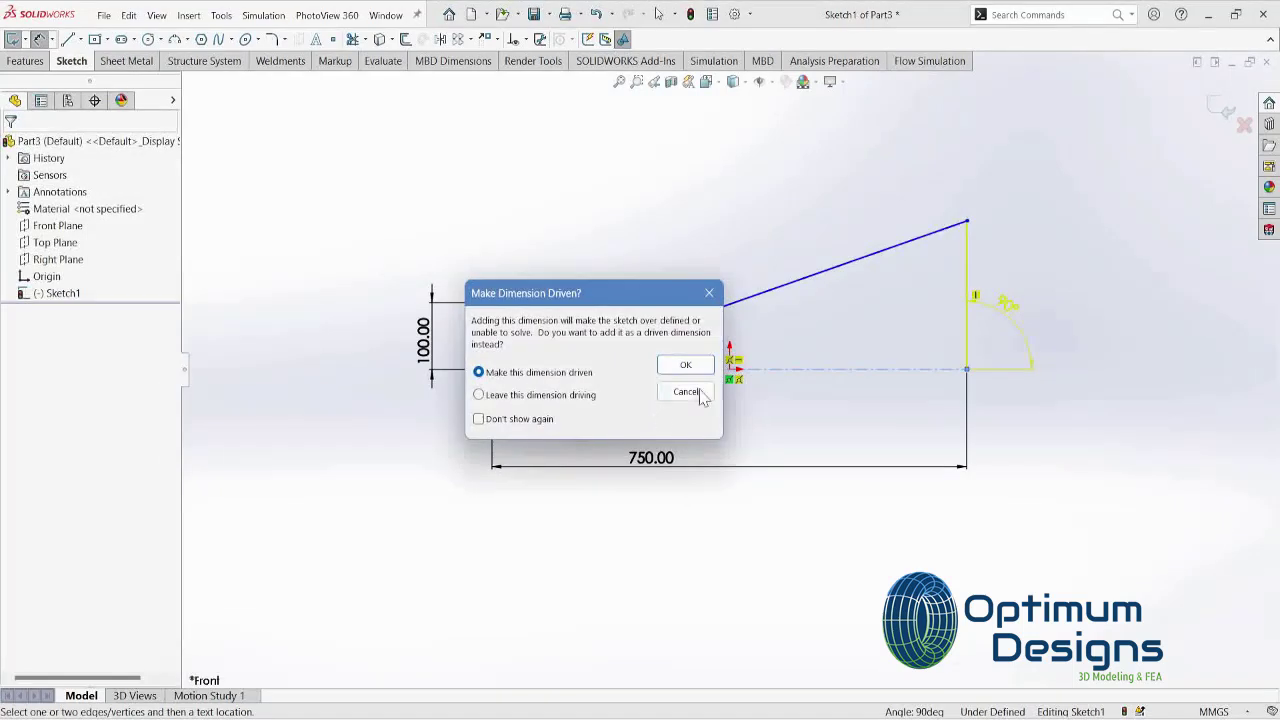
key("Escape")
left_click(970, 296)
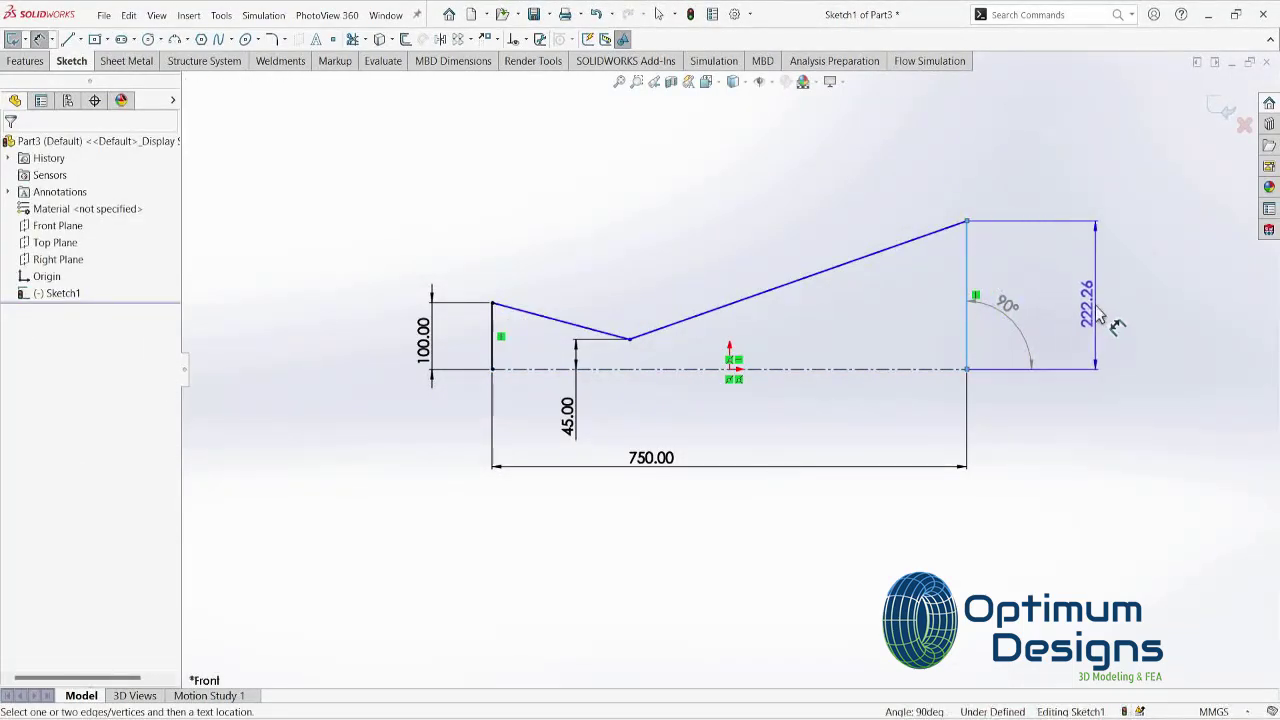
left_click(1098, 312)
key("Return")
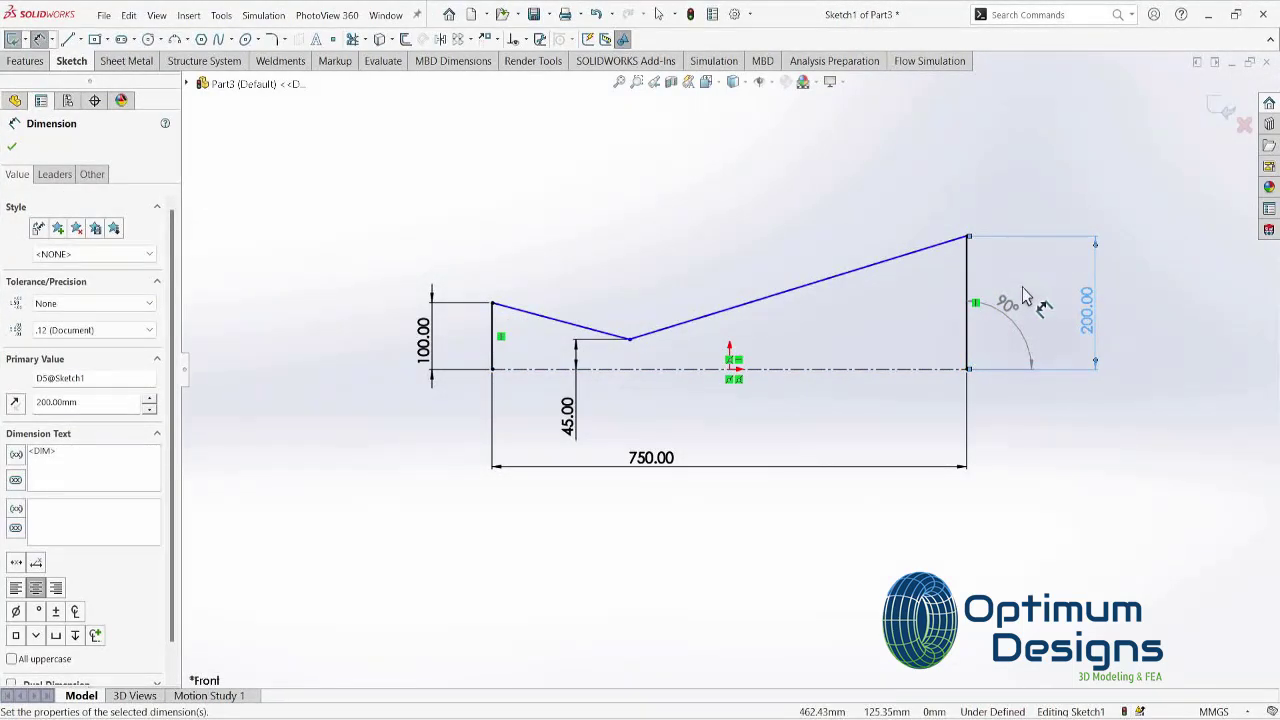
left_click(1086, 310)
type("150")
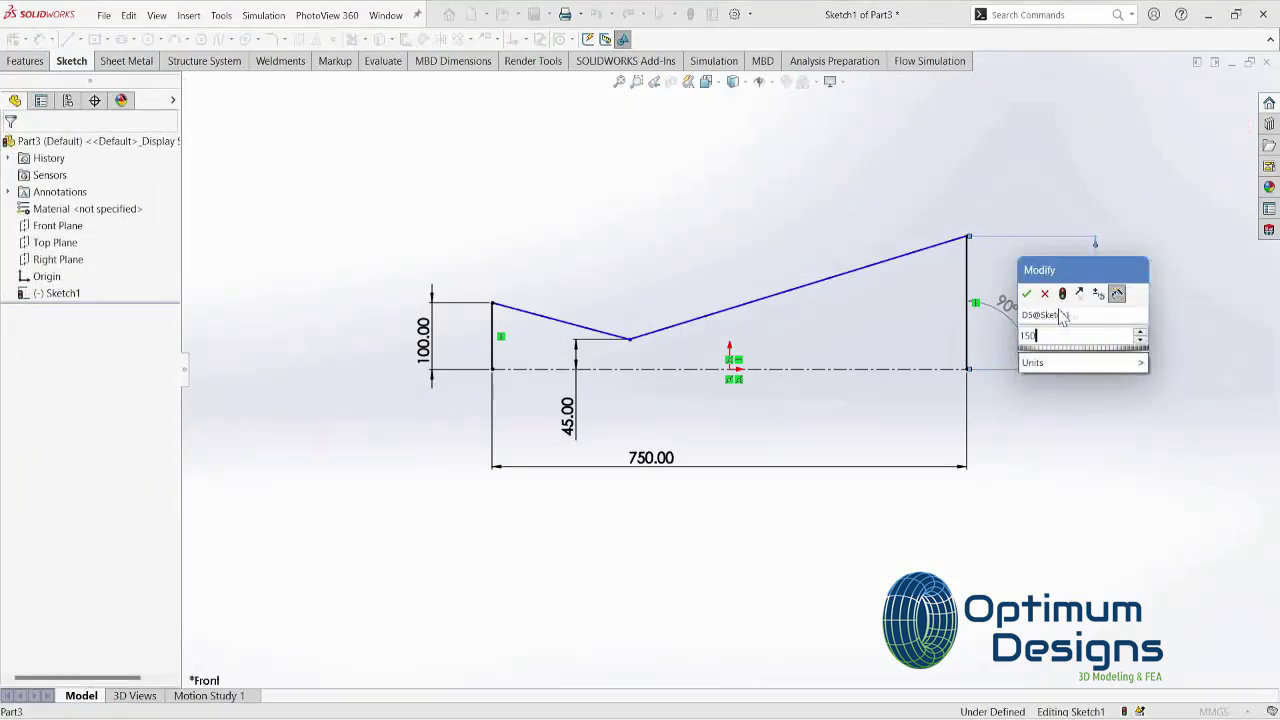
key("Return")
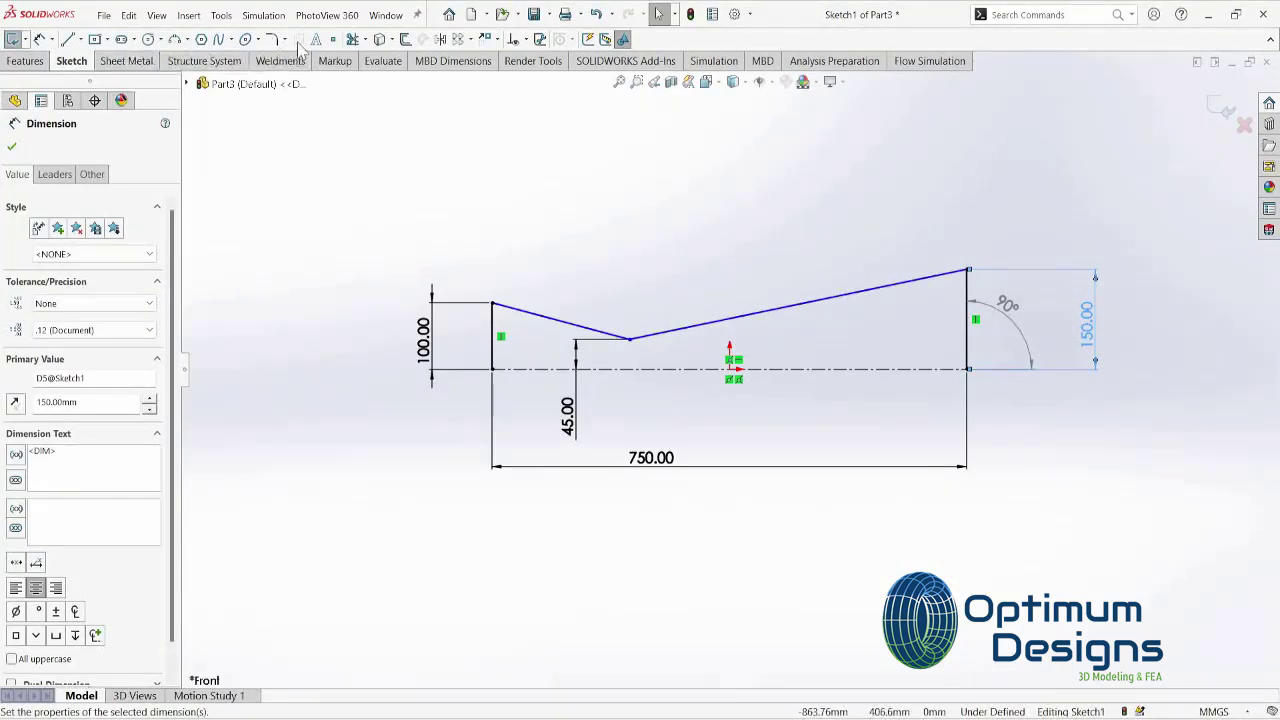
left_click(271, 39)
left_click(631, 342)
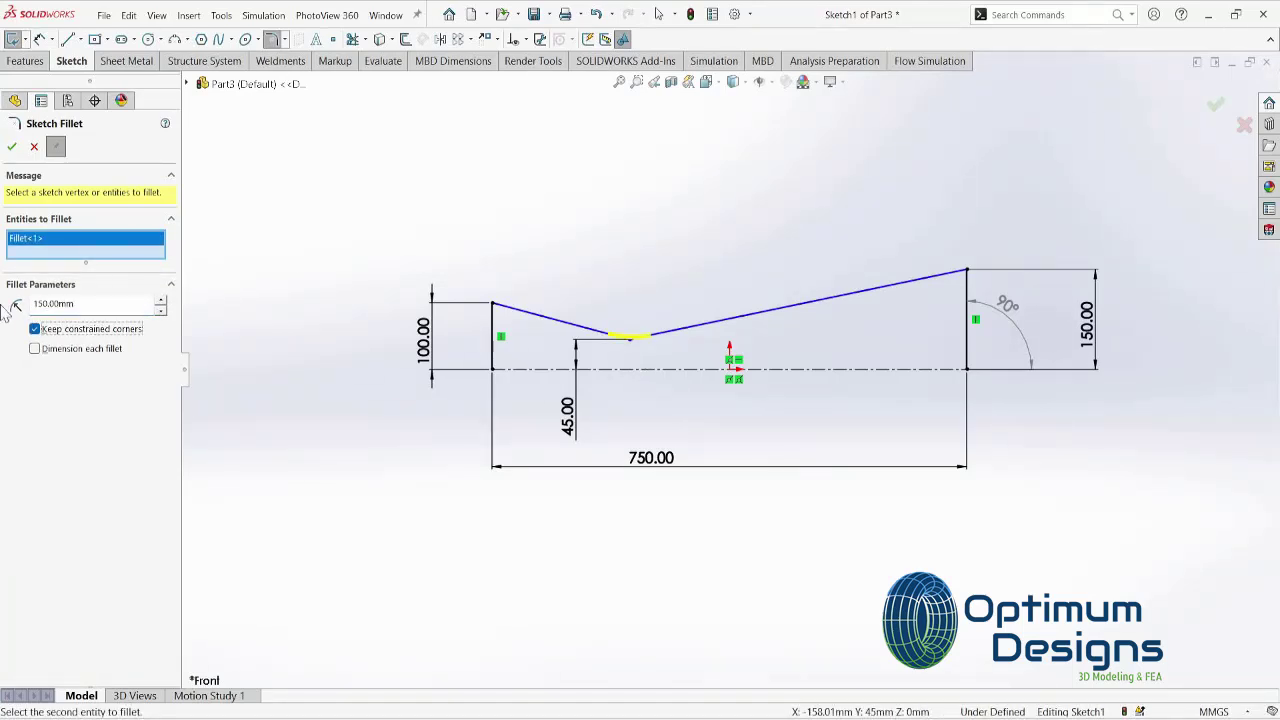
Step: Apply a 250 mm fillet at the throat and reposition its R250 dimension above the profile
left_click(13, 150)
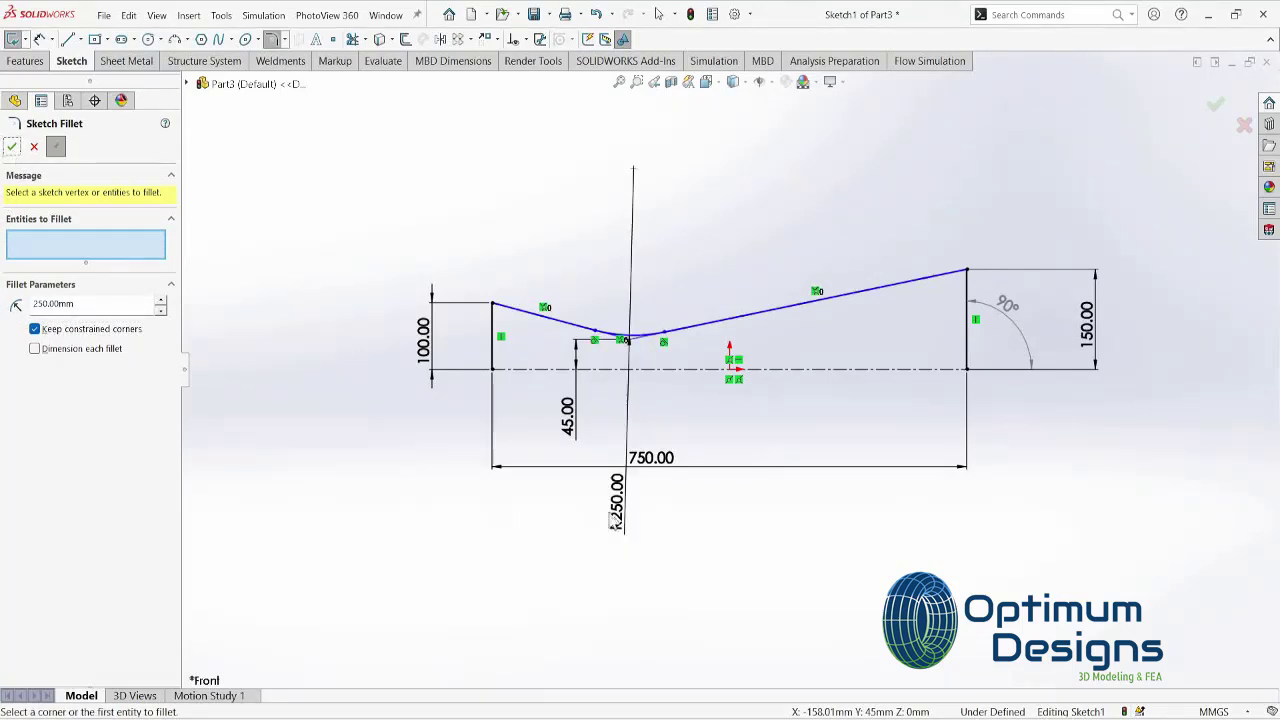
key("Escape")
left_click_drag(640, 512, 695, 365)
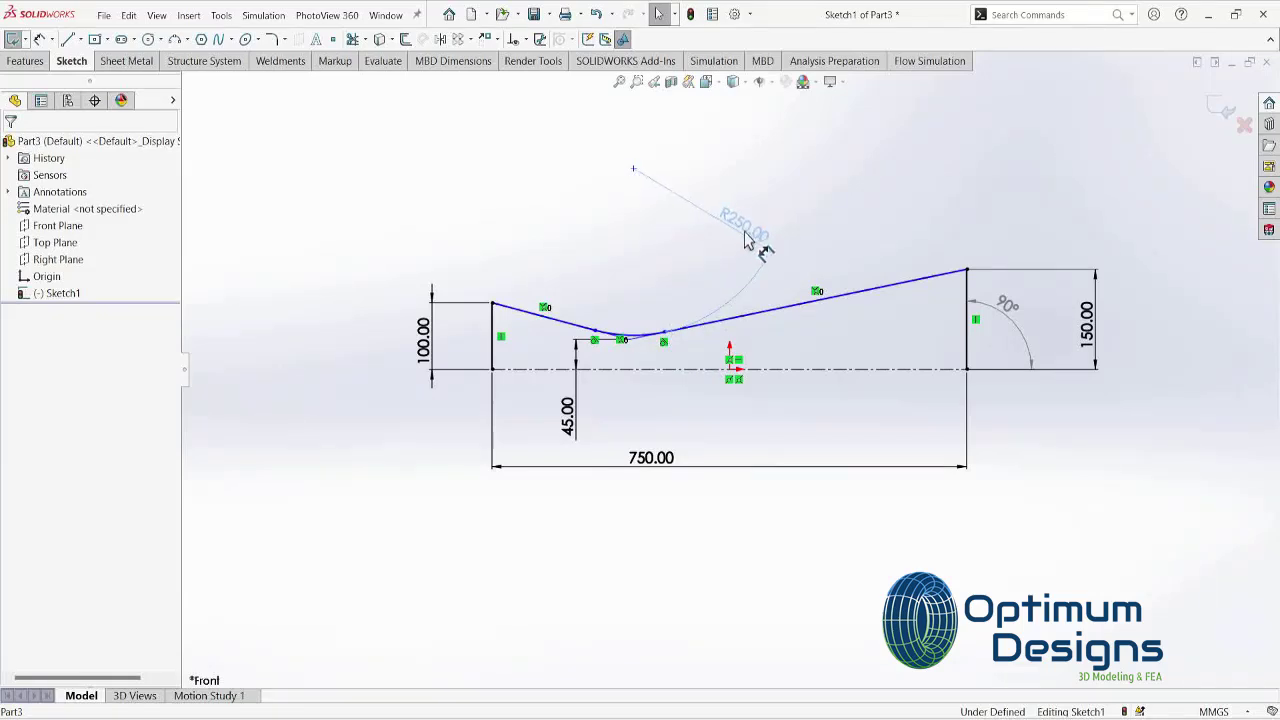
left_click_drag(744, 240, 744, 250)
left_click(13, 149)
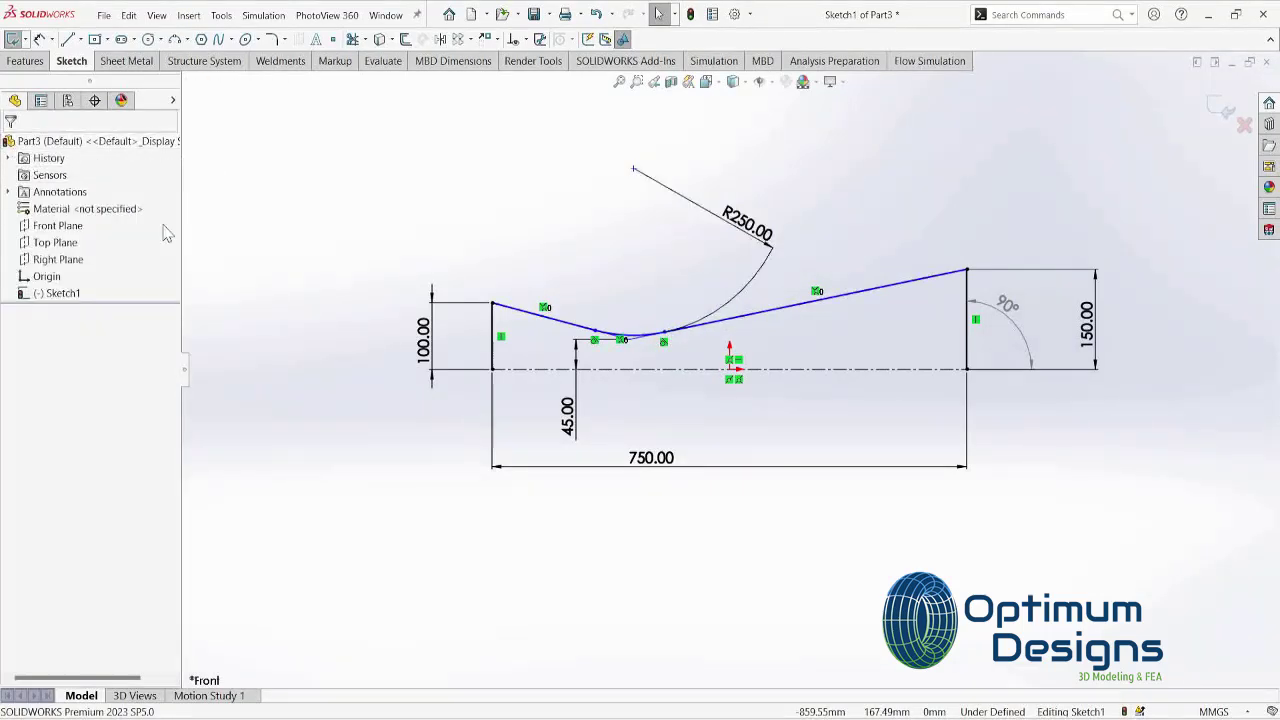
Step: Round the inlet and outlet corners with 7.5 mm sketch fillets
left_click(272, 39)
scroll(466, 320, "up", 5)
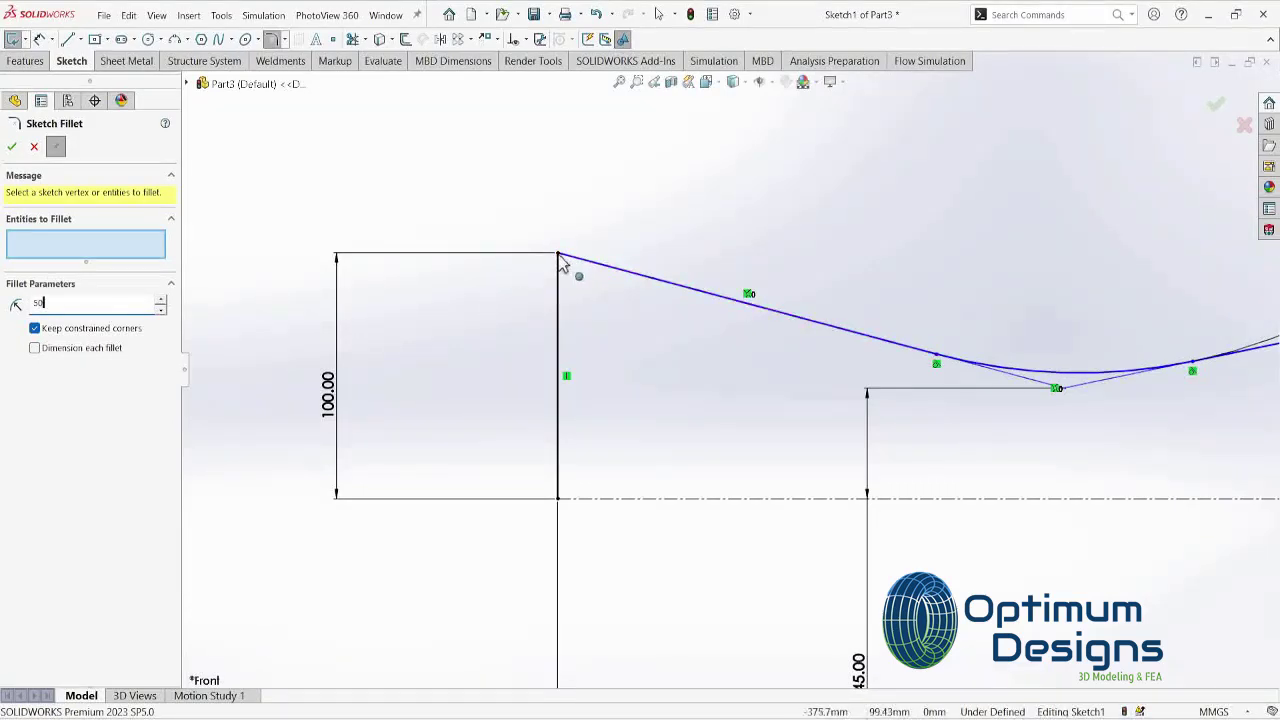
left_click(560, 256)
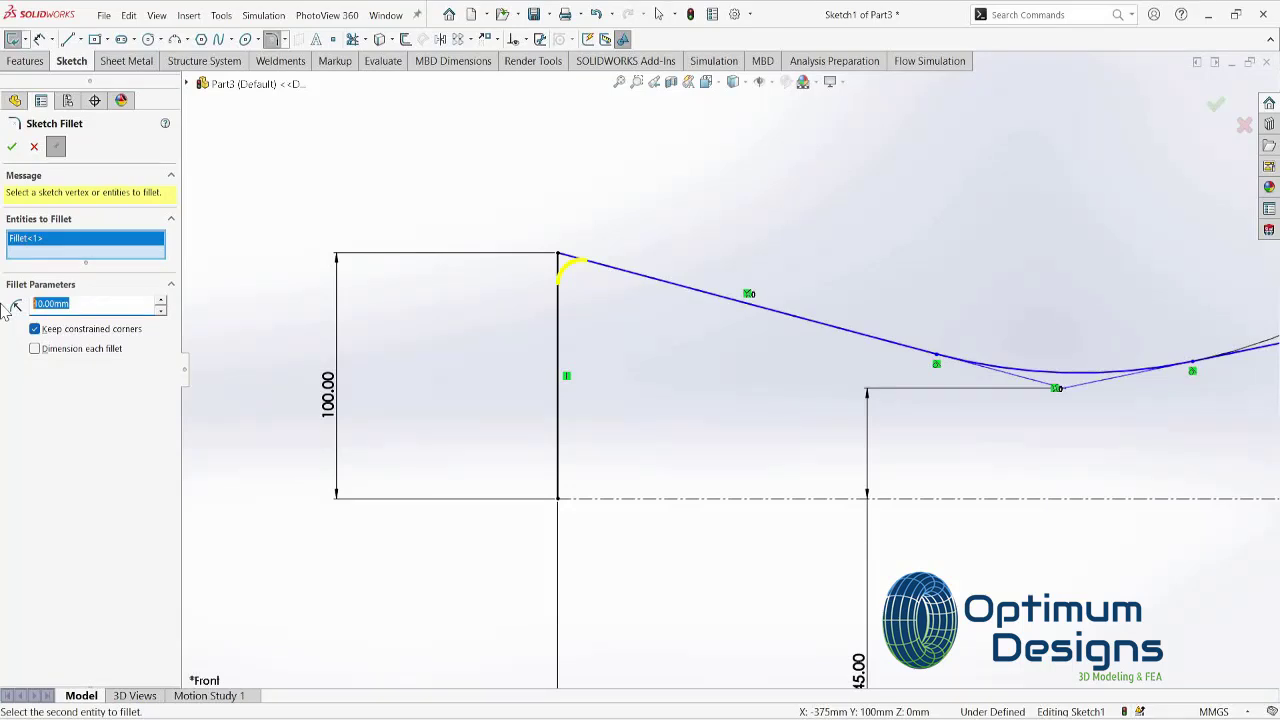
scroll(476, 344, "down", 5)
middle_click_drag(1157, 349, 600, 440, "ctrl")
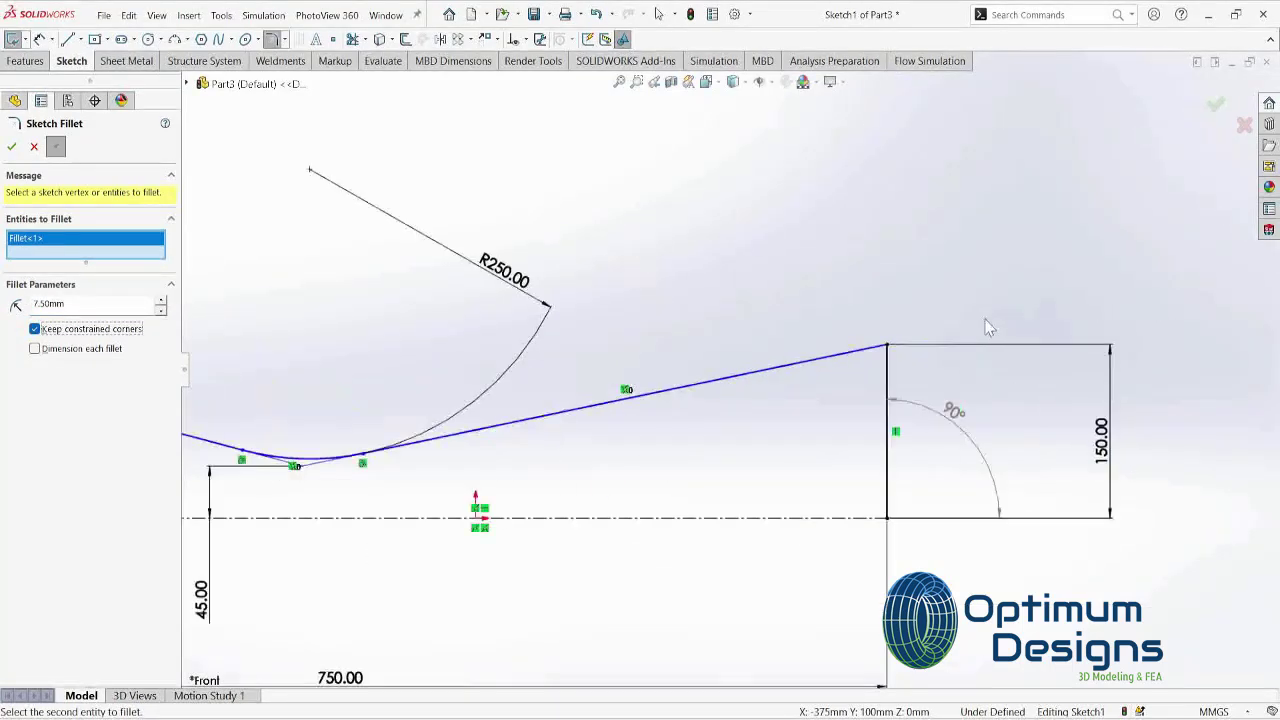
scroll(696, 415, "up", 5)
key("Return")
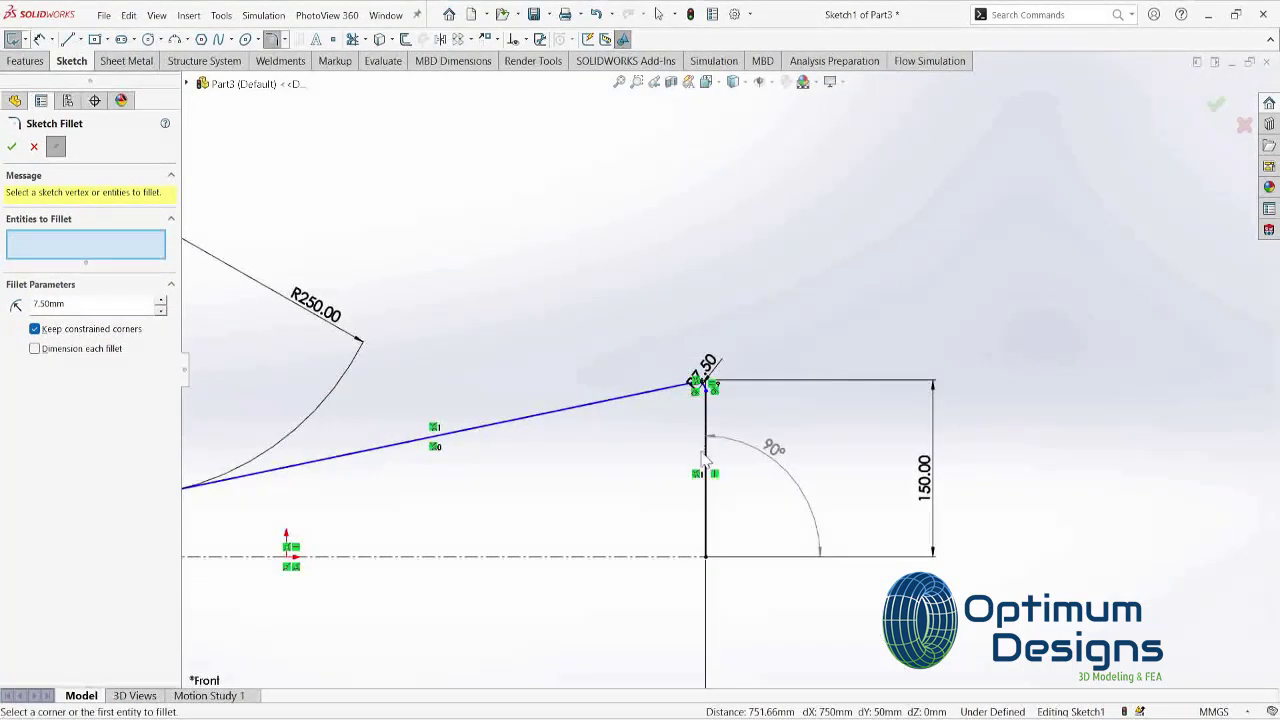
scroll(697, 380, "down", 3)
scroll(697, 380, "down", 3)
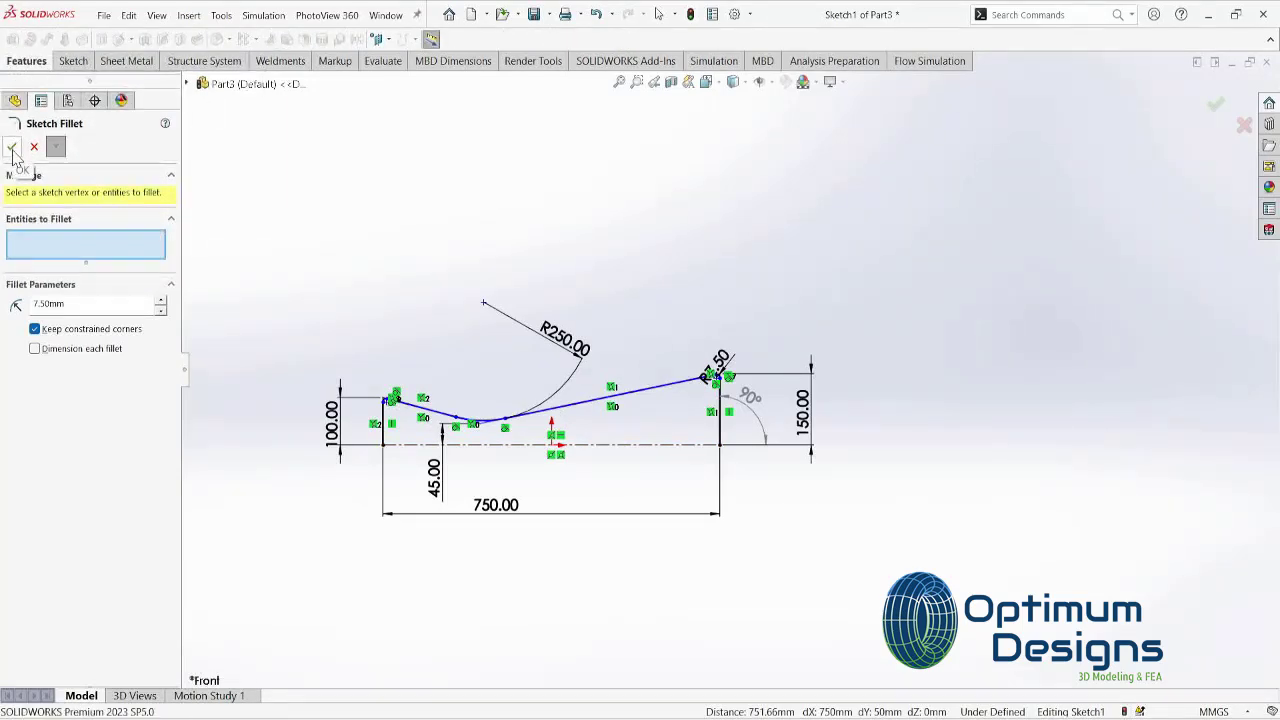
left_click(12, 148)
Step: Revolve the profile around the centreline and turn the nozzle to a standard view
left_click(674, 368)
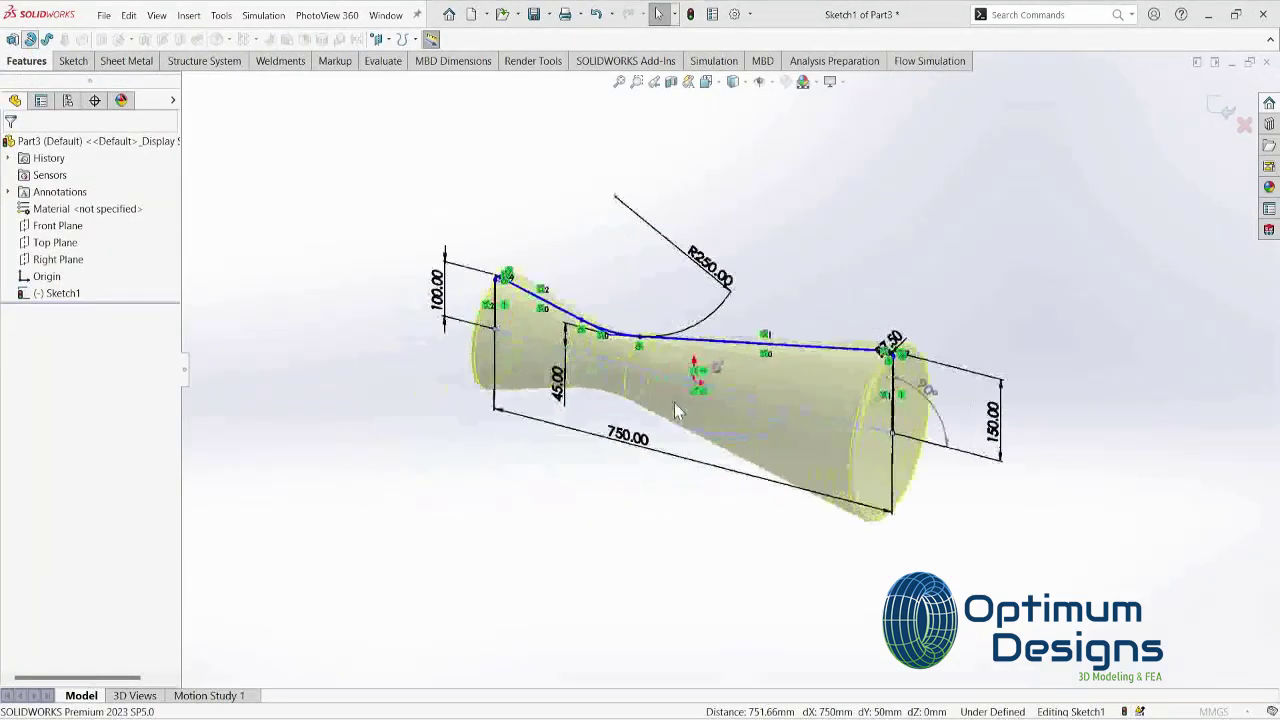
left_click(12, 147)
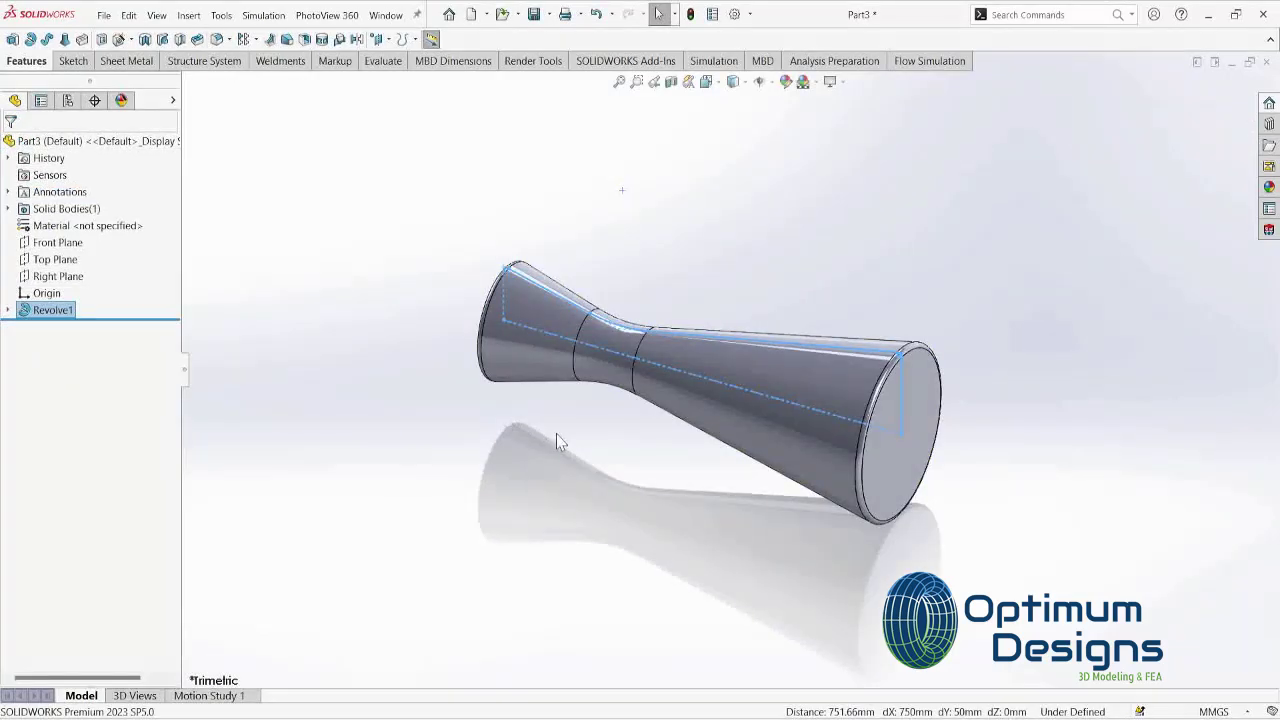
key("space")
left_click(636, 435)
key("space")
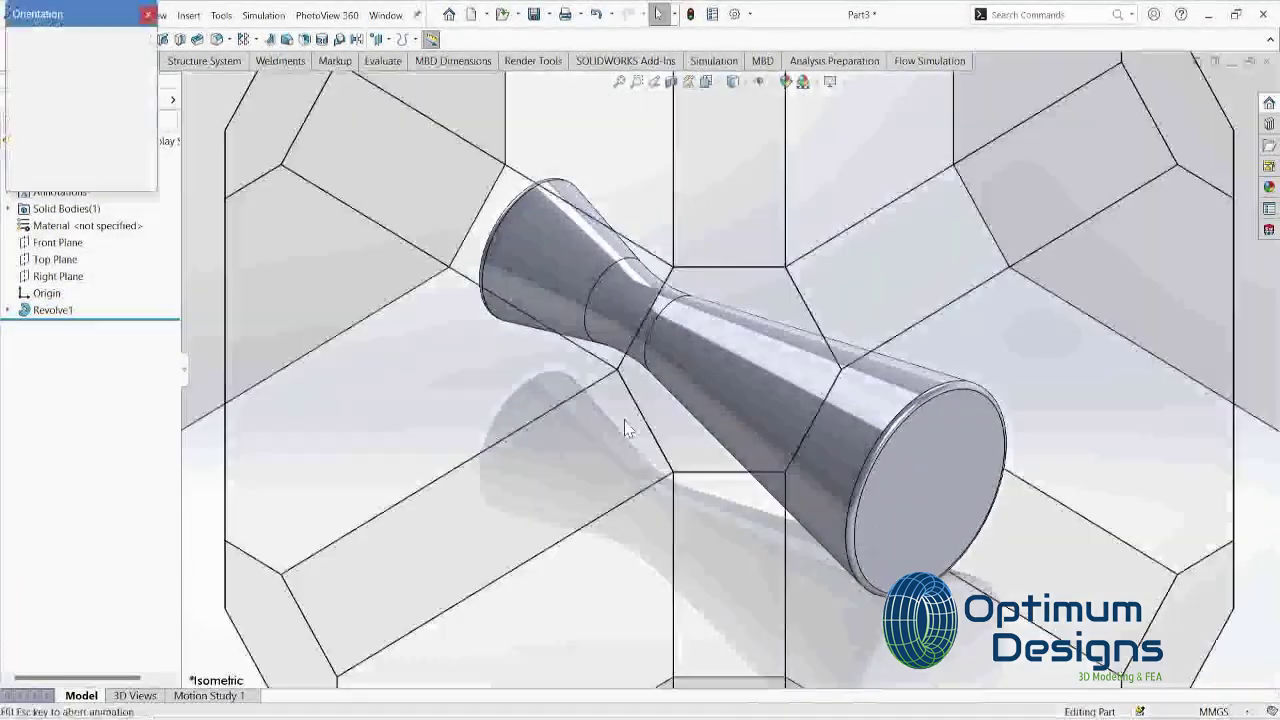
Step: Assign 6061-T4 (SS) from the Aluminium Alloys library to the nozzle part
left_click(436, 448)
right_click(110, 226)
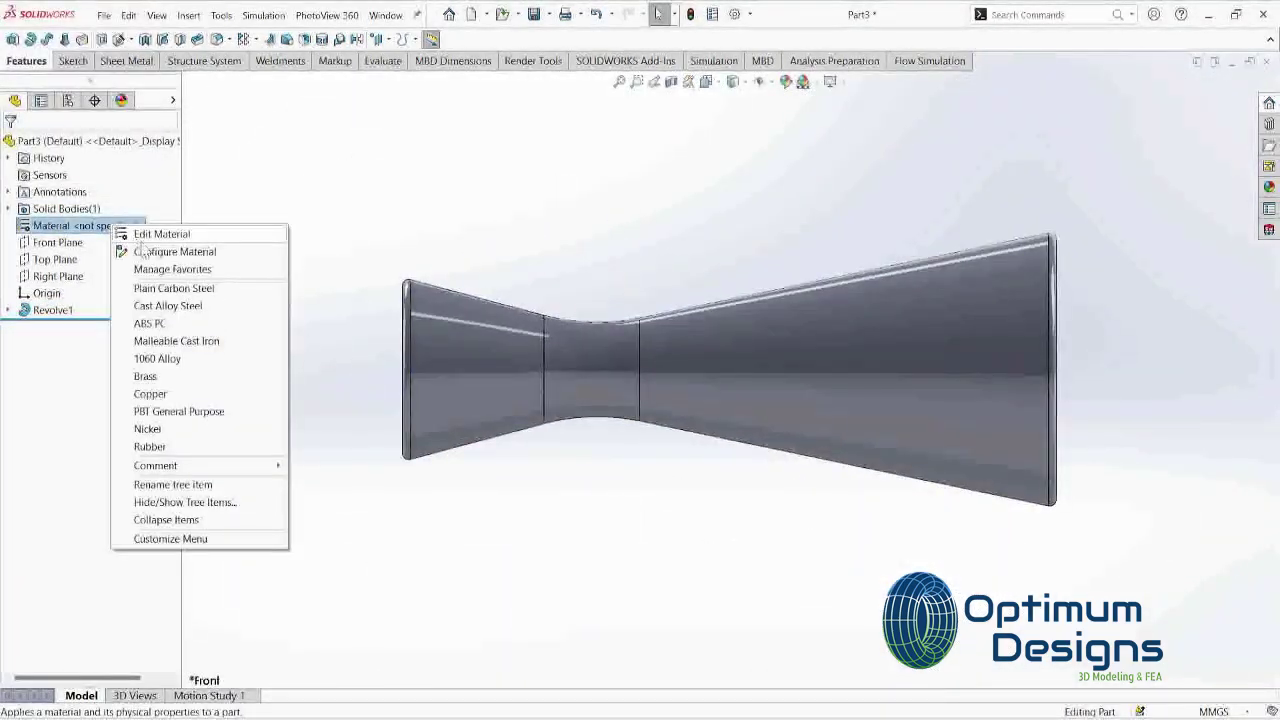
left_click(215, 235)
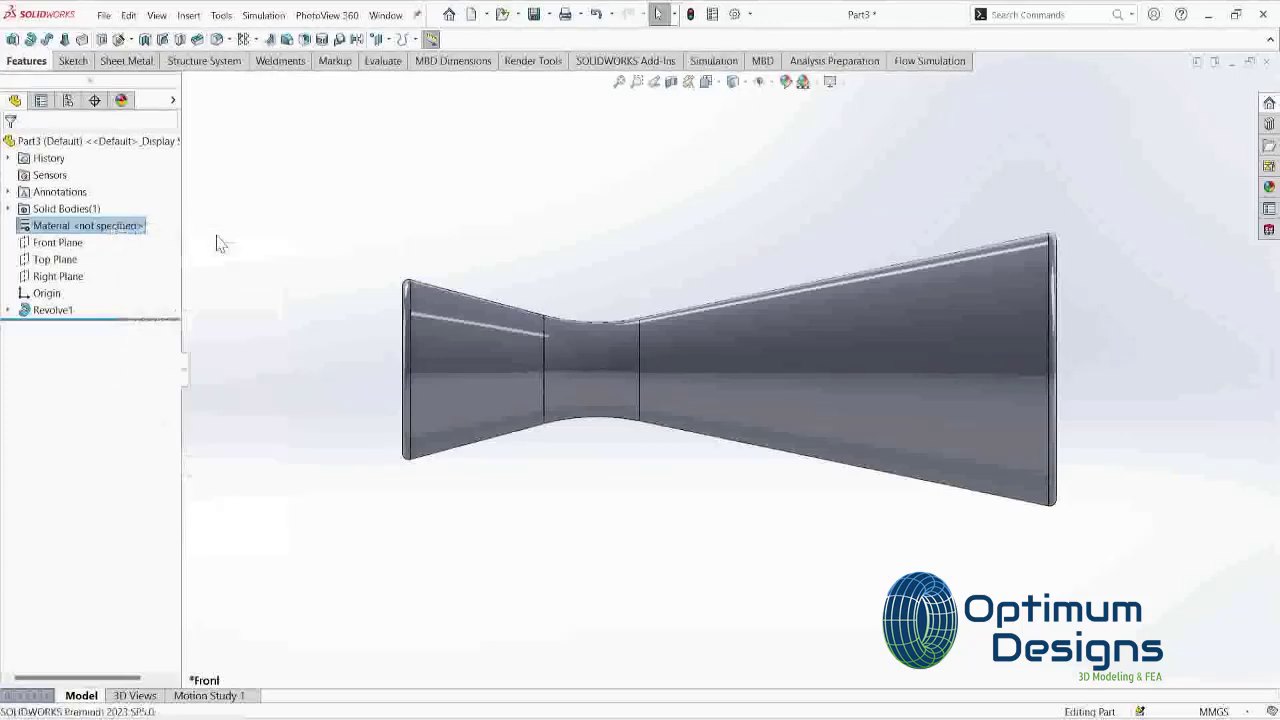
left_click(352, 179)
left_click(353, 240)
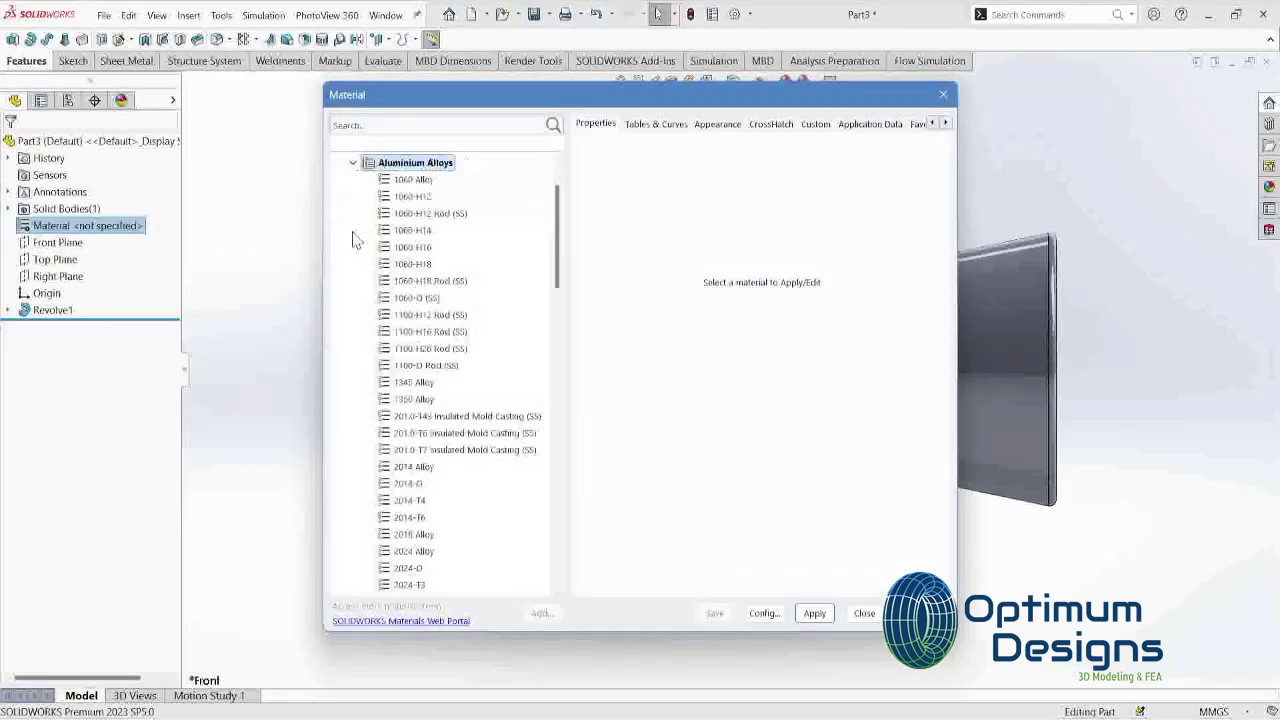
scroll(380, 393, "down", 4)
scroll(423, 517, "down", 4)
scroll(414, 531, "down", 4)
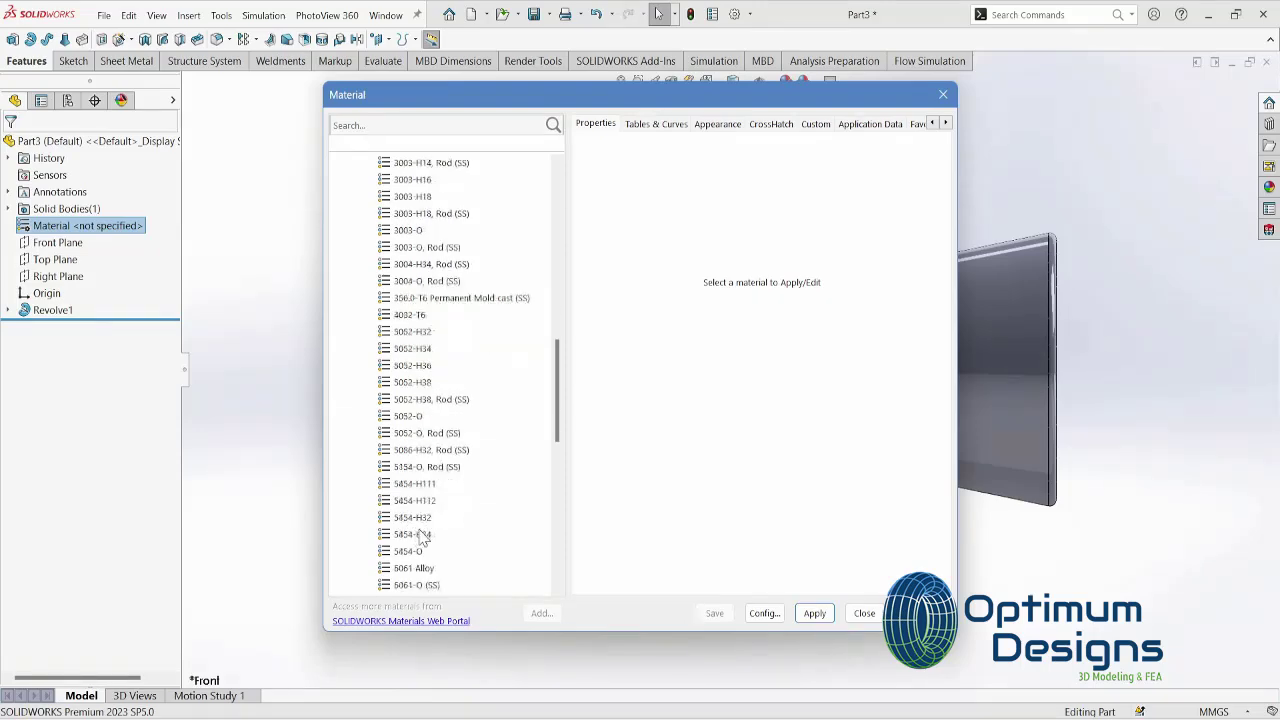
scroll(434, 563, "down", 4)
left_click(420, 551)
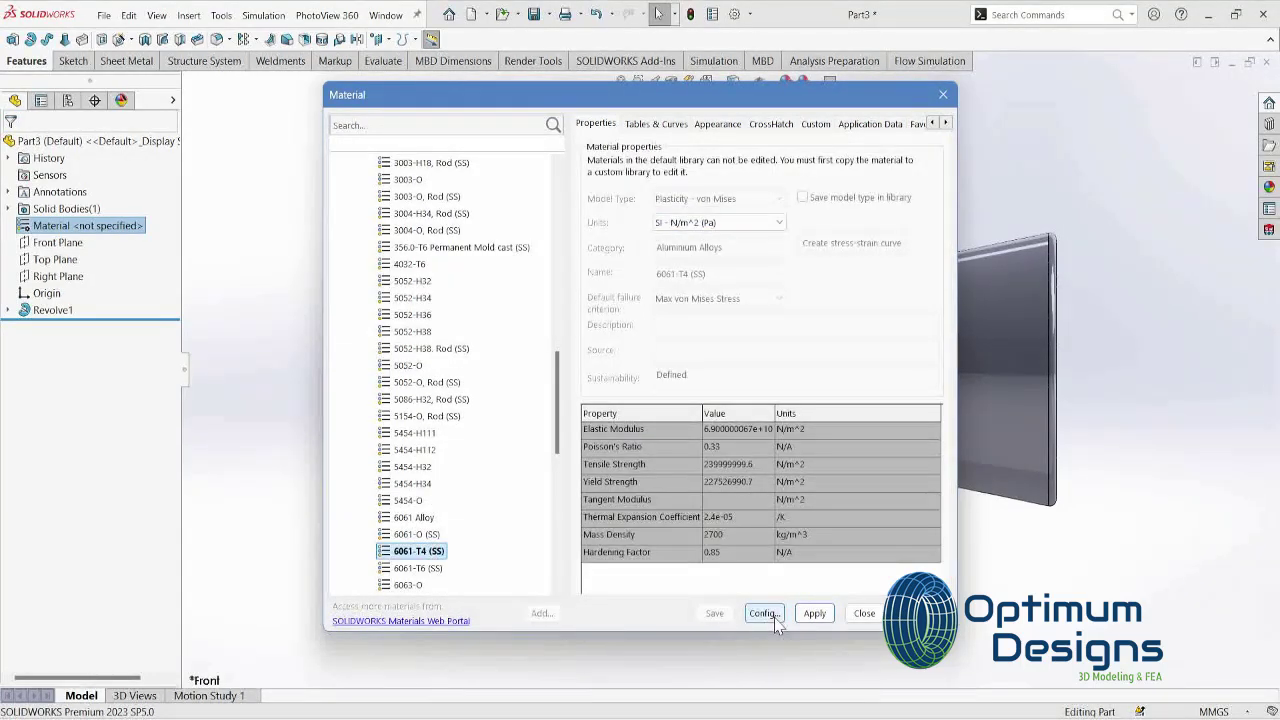
left_click(860, 614)
left_click(268, 42)
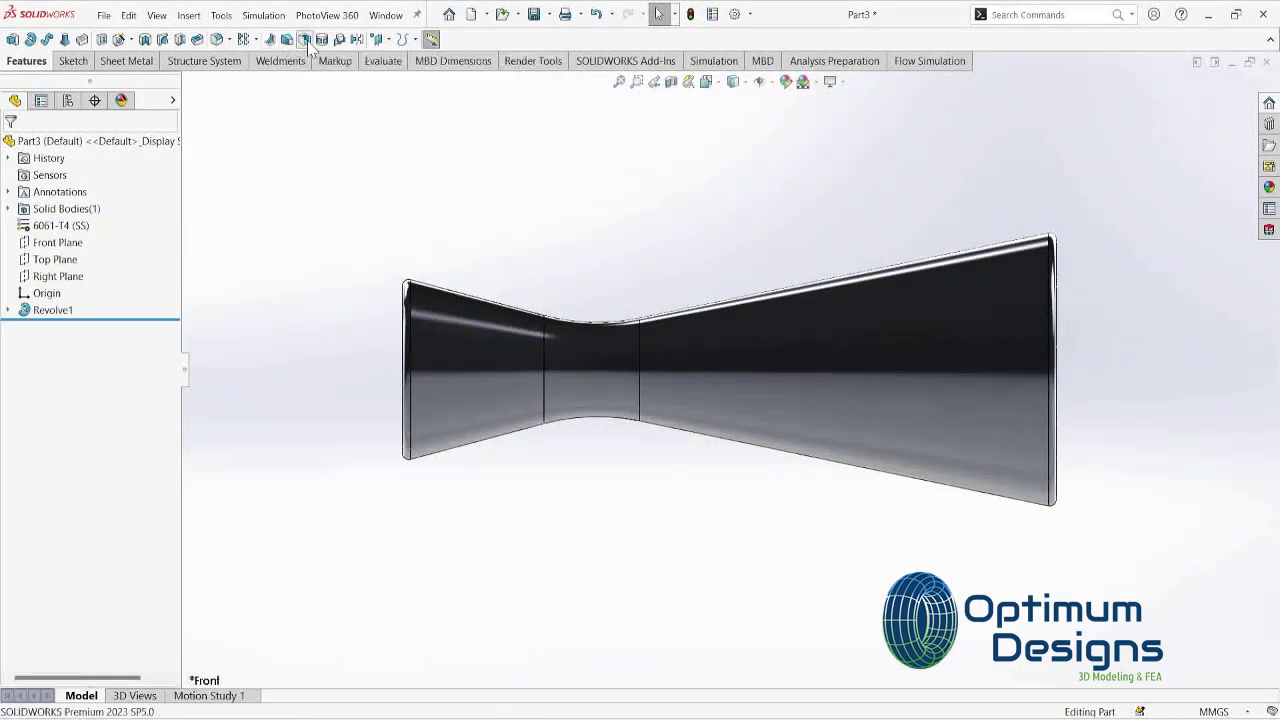
Step: Shell the nozzle to 5 mm walls, removing both the large and small end faces
mouse_move(655, 358)
middle_mouse_down()
mouse_move(982, 471)
mouse_move(636, 452)
middle_mouse_up()
left_click(982, 471)
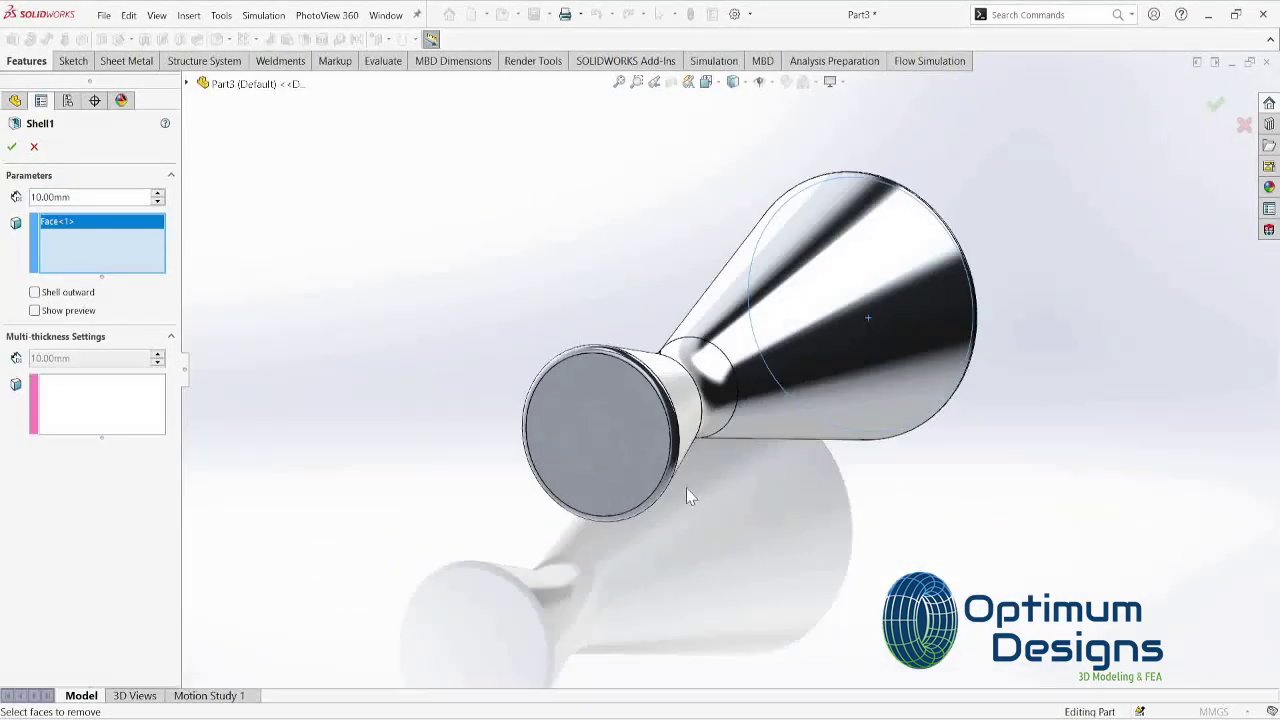
left_click(636, 452)
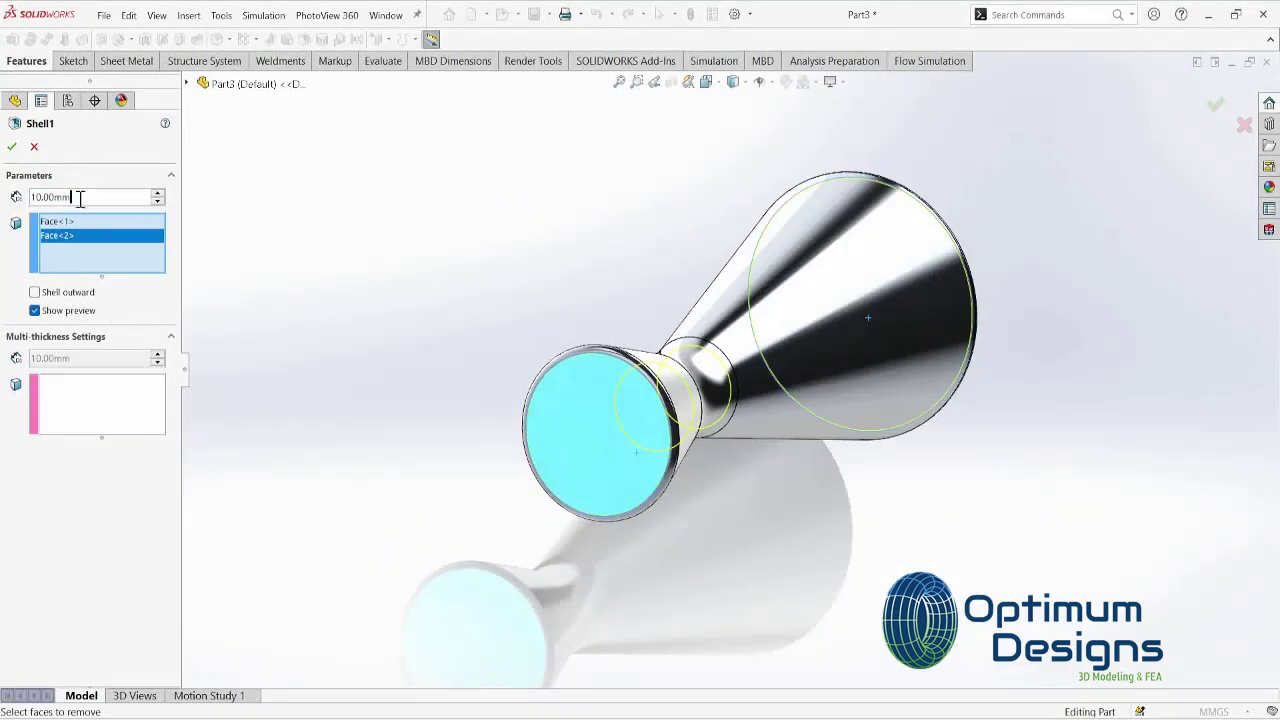
type("5")
key("Return")
middle_click_drag(529, 277, 391, 423)
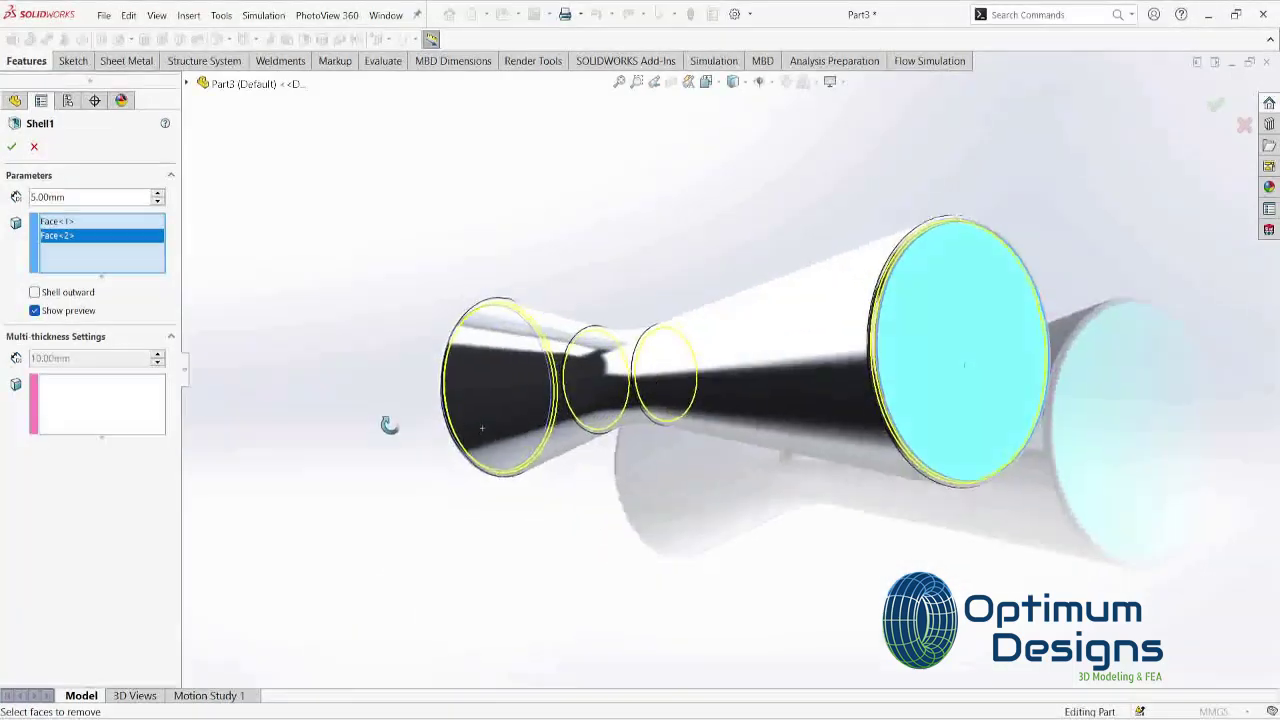
left_click(11, 147)
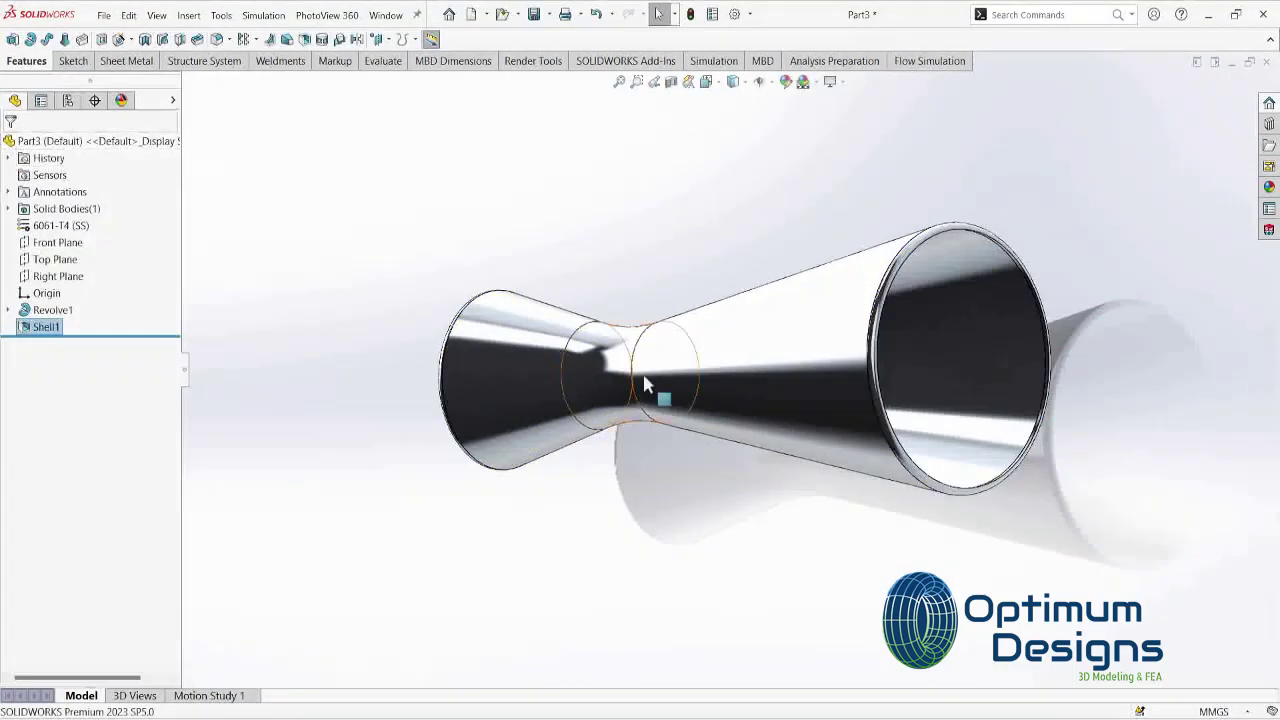
middle_click_drag(663, 394, 777, 406)
Step: Section the nozzle along the Top Plane to inspect its wall thickness
key("space")
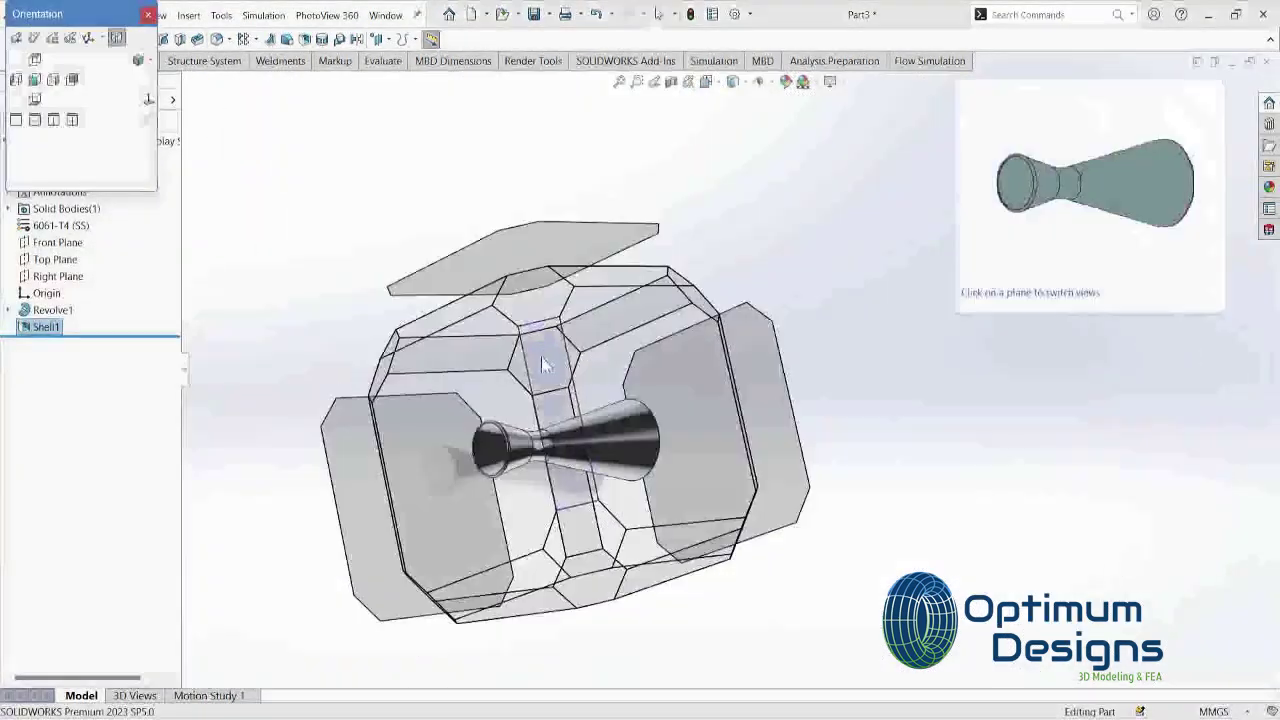
key("Escape")
key("space")
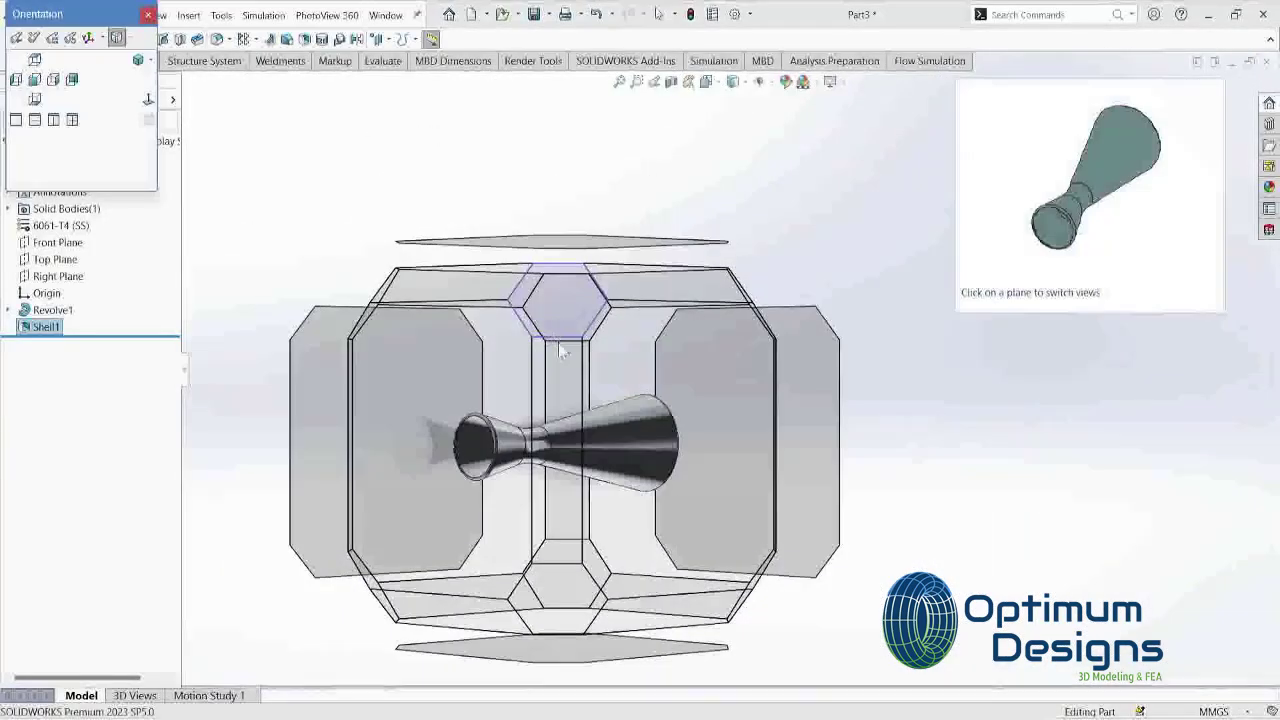
left_click(633, 258)
left_click(680, 87)
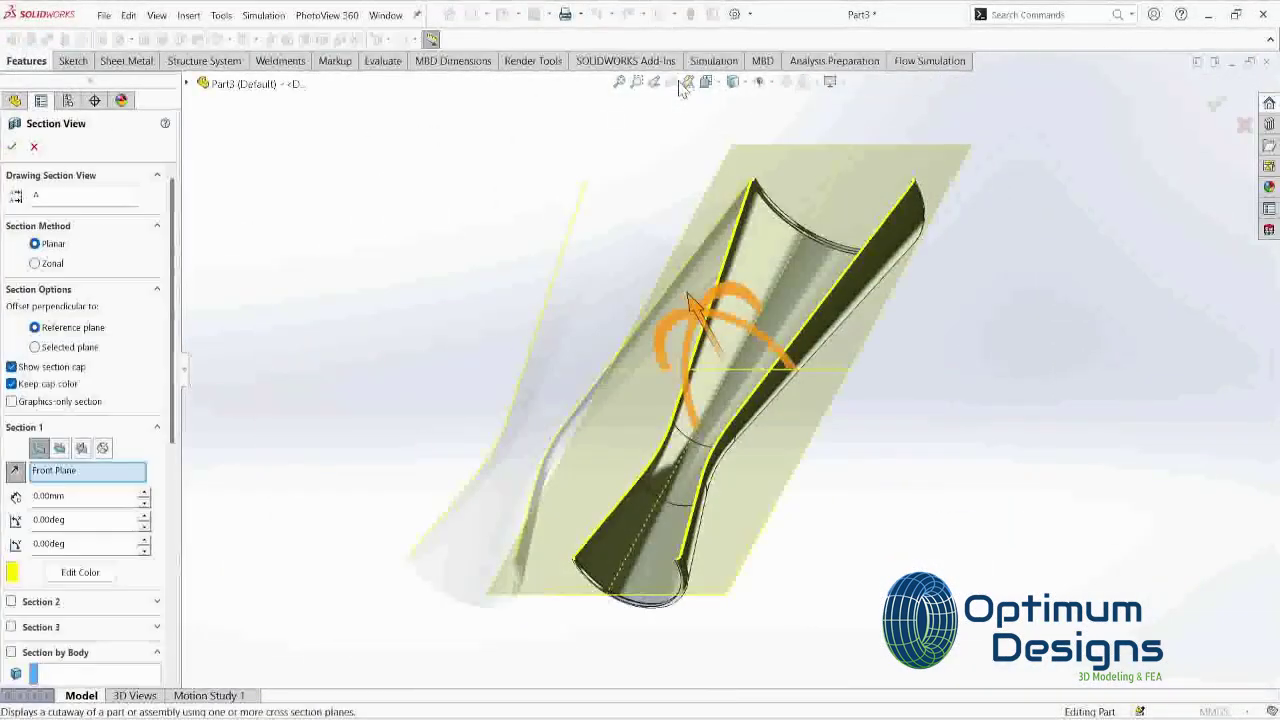
left_click(60, 448)
left_click(12, 147)
Step: View the cut nozzle from the top and an oblique angle, then show the Flow Simulation tools
key("space")
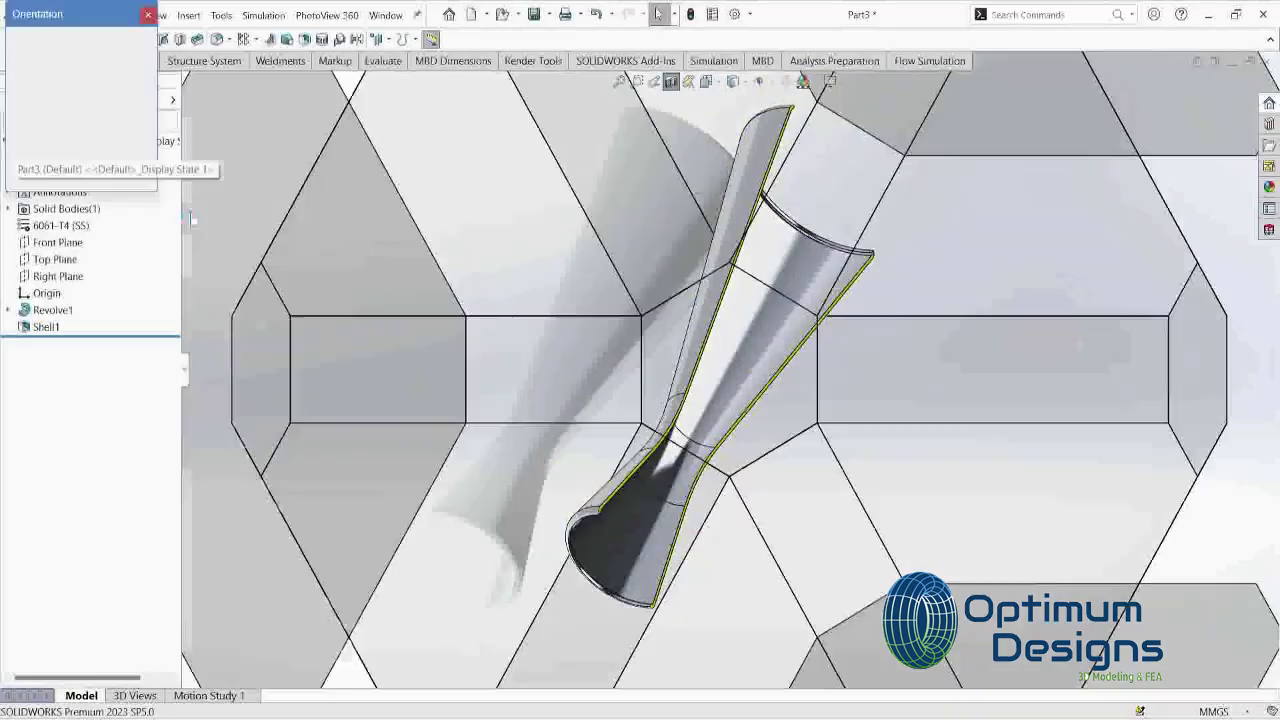
left_click(657, 382)
key("space")
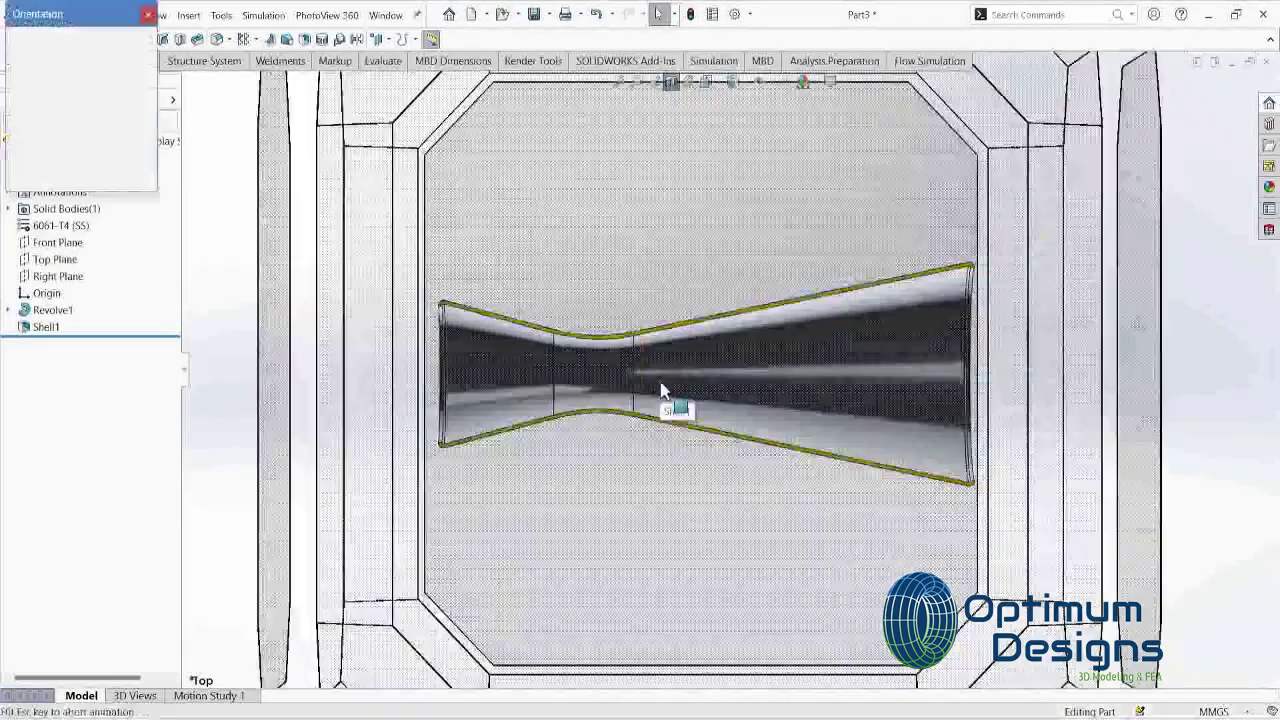
left_click(695, 372)
key("space")
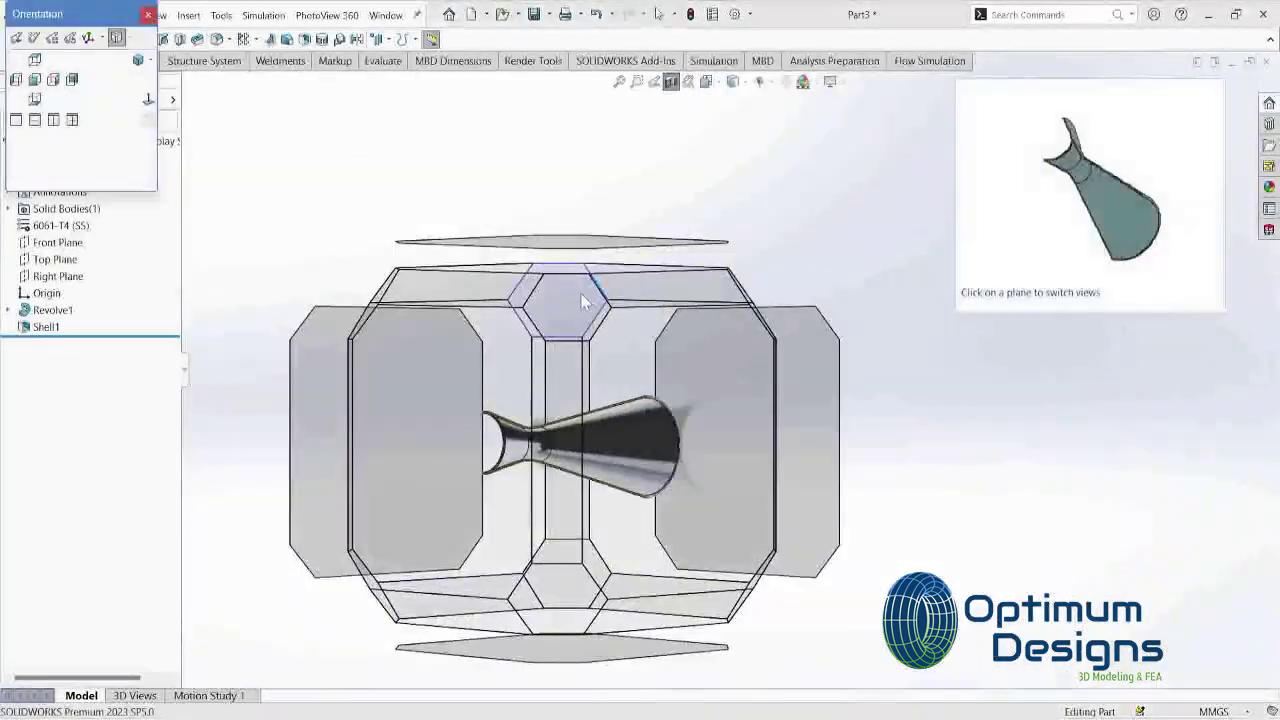
left_click(586, 298)
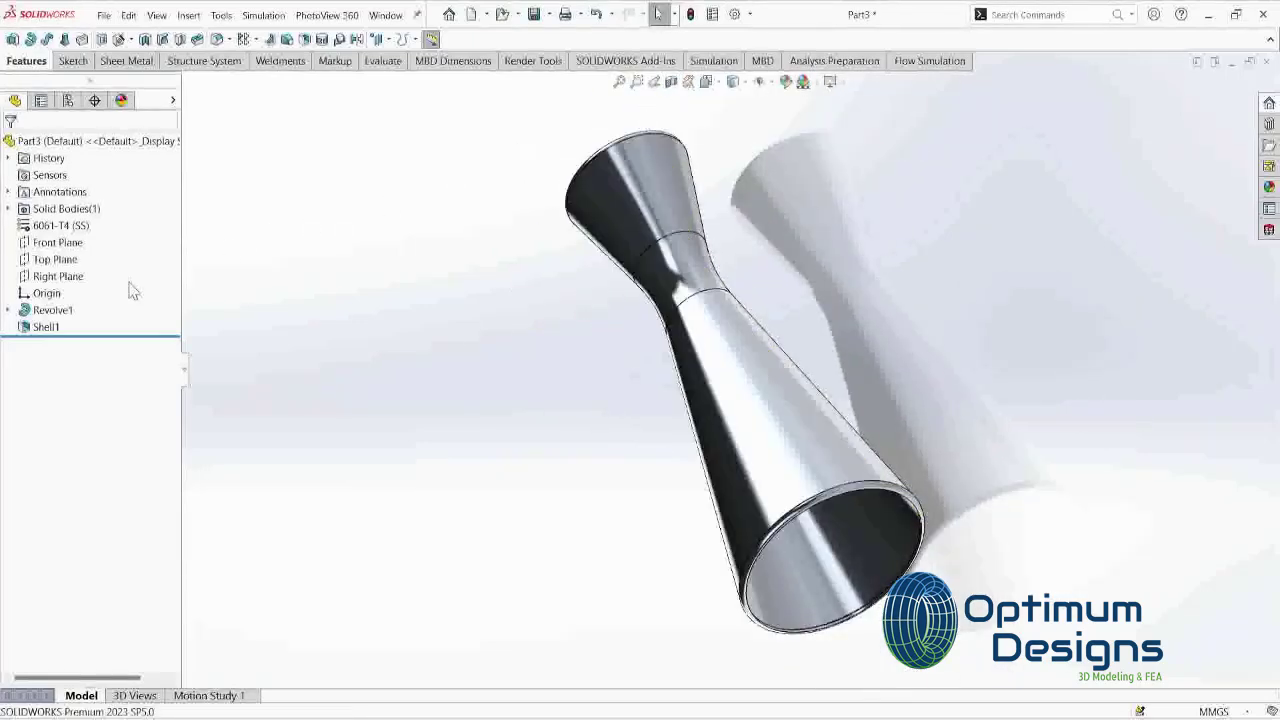
left_click(918, 66)
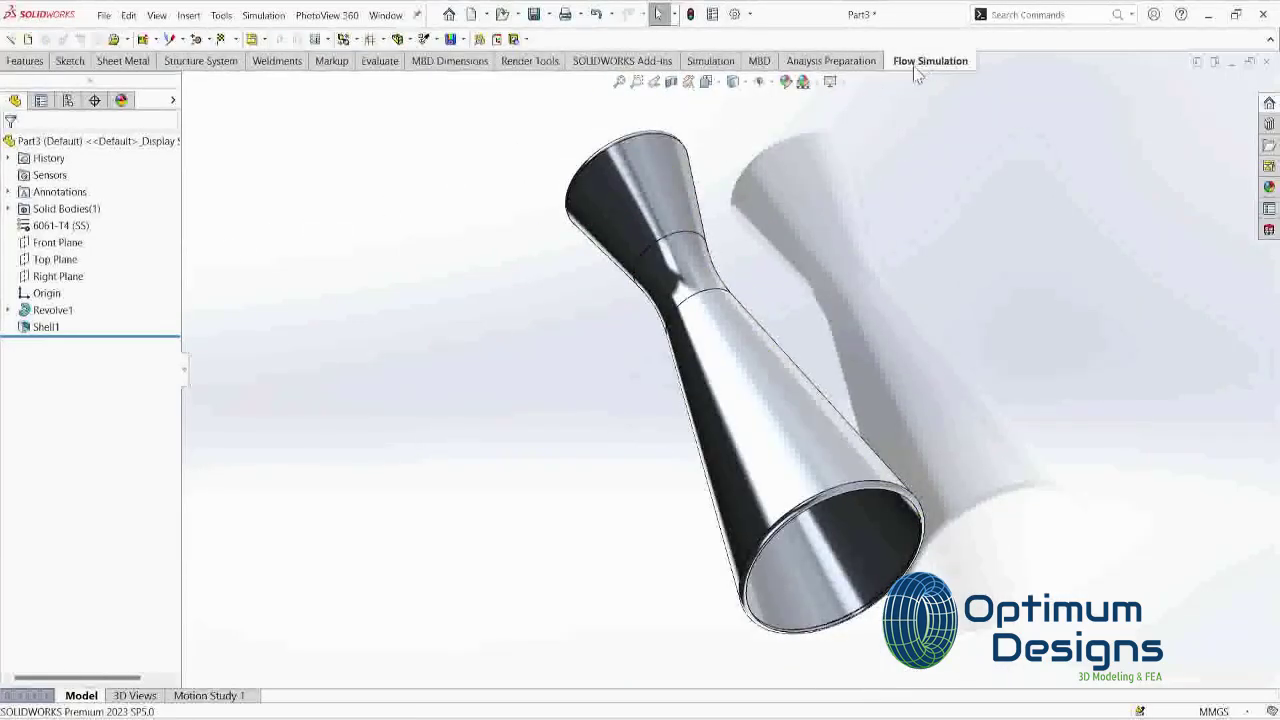
left_click(527, 40)
left_click(540, 57)
middle_click_drag(417, 380, 545, 388)
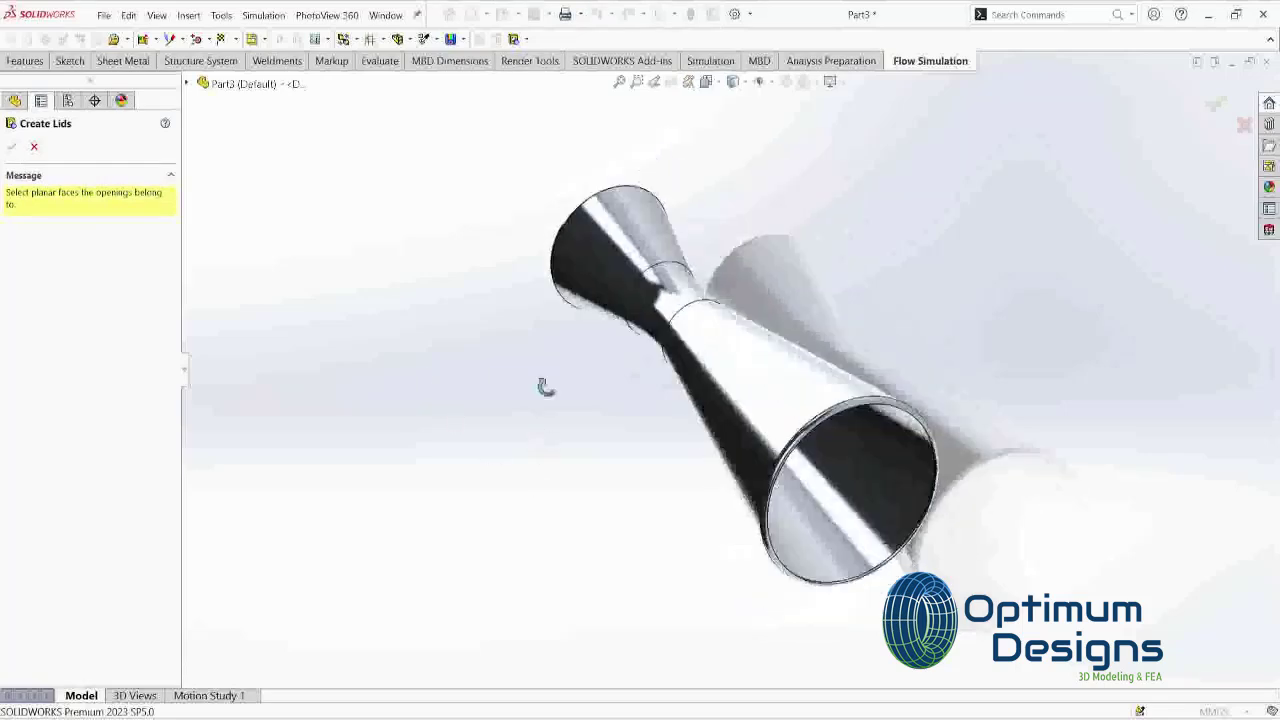
scroll(907, 456, "down", 5)
scroll(686, 434, "up", 2)
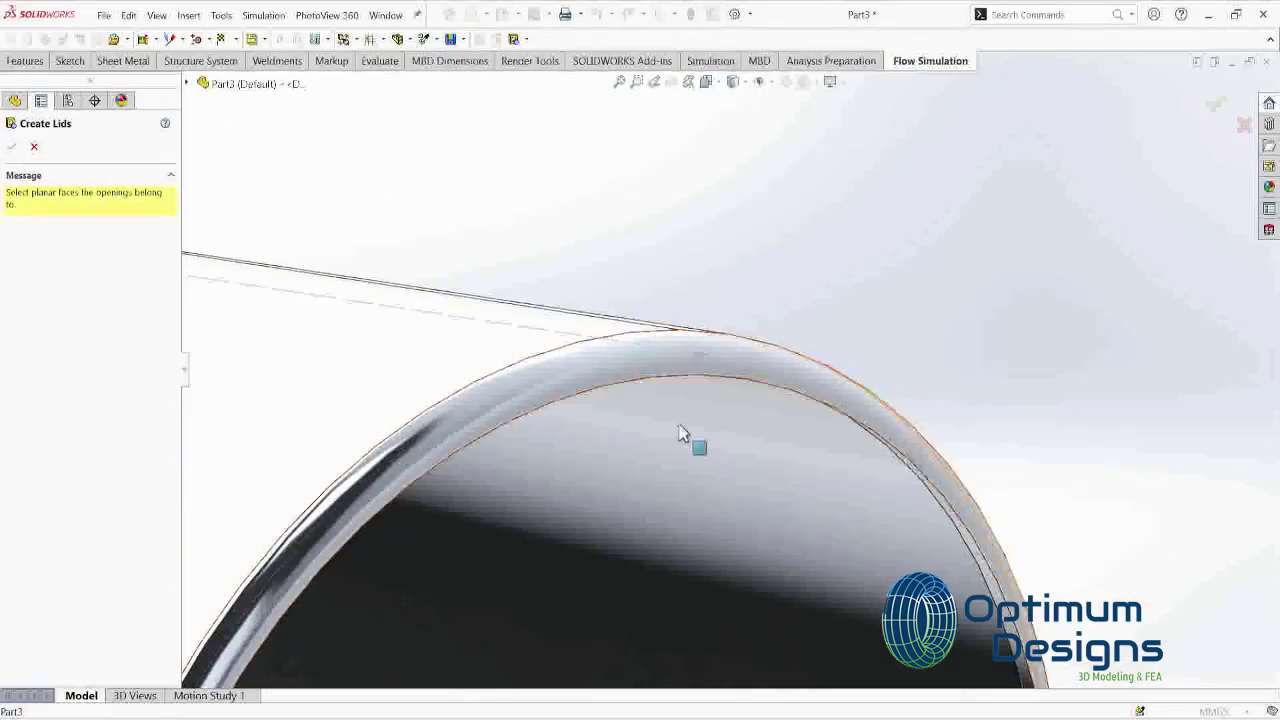
scroll(629, 490, "up", 3)
scroll(629, 490, "up", 3)
scroll(755, 472, "down", 6)
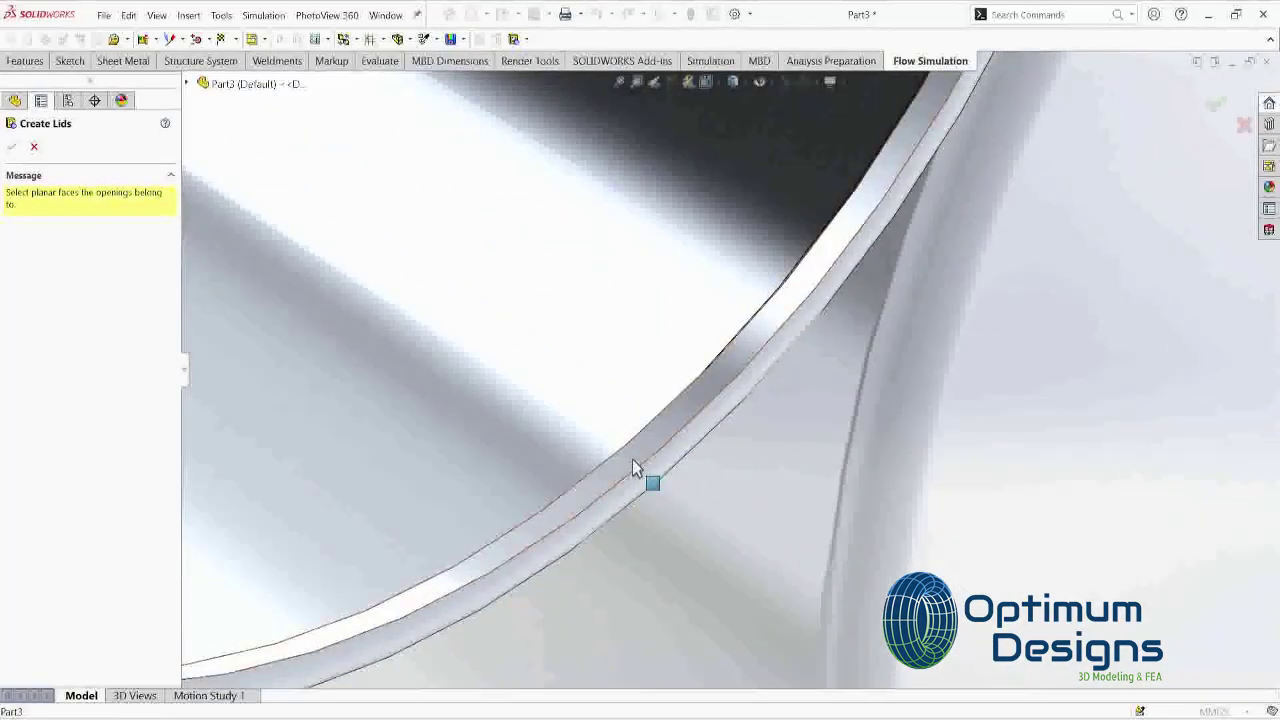
scroll(631, 457, "up", 5)
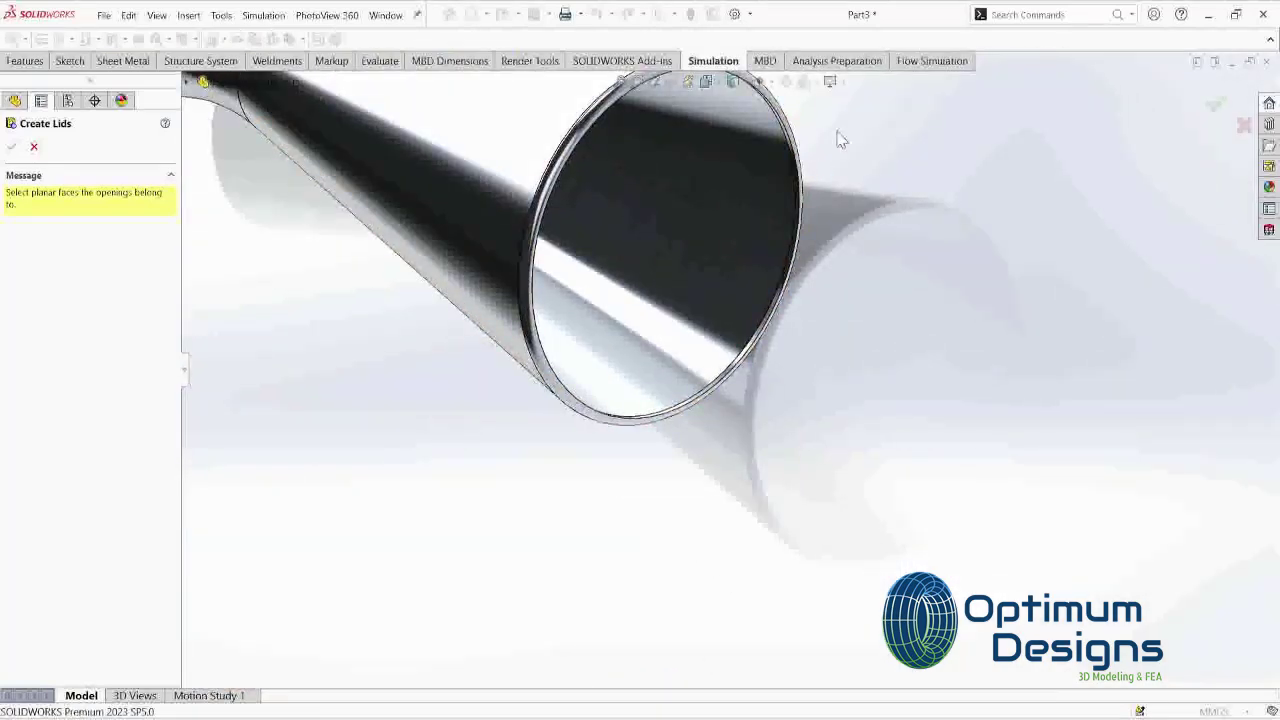
scroll(794, 180, "up", 3)
scroll(730, 385, "down", 5)
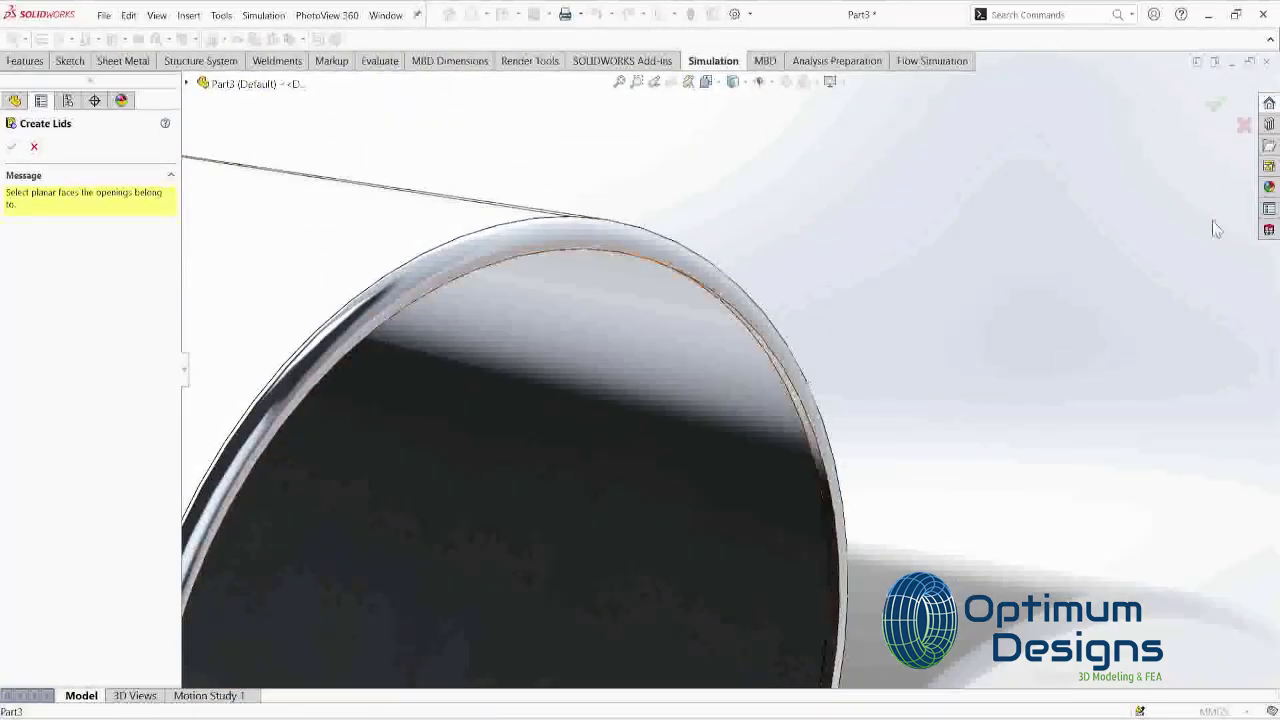
left_click(34, 146)
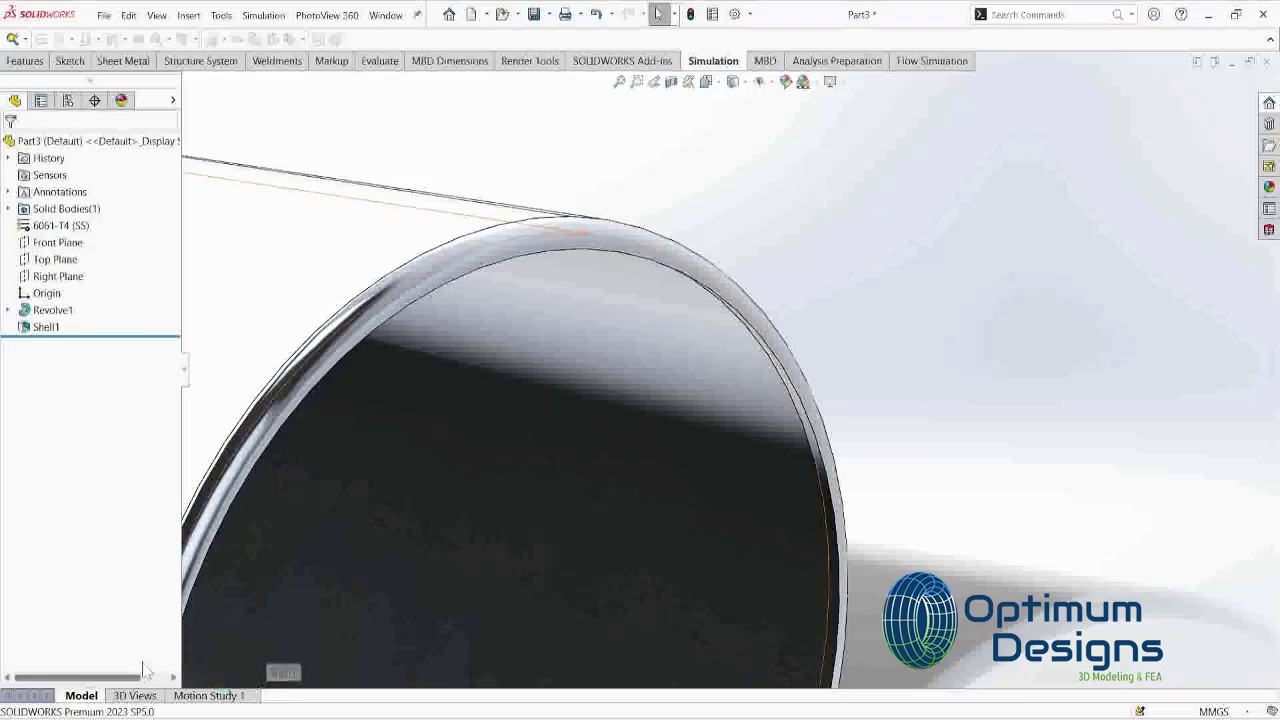
Step: Open the Revolve1 profile sketch for editing
left_click(8, 310)
left_click(70, 327)
left_click(120, 283)
right_click(70, 327)
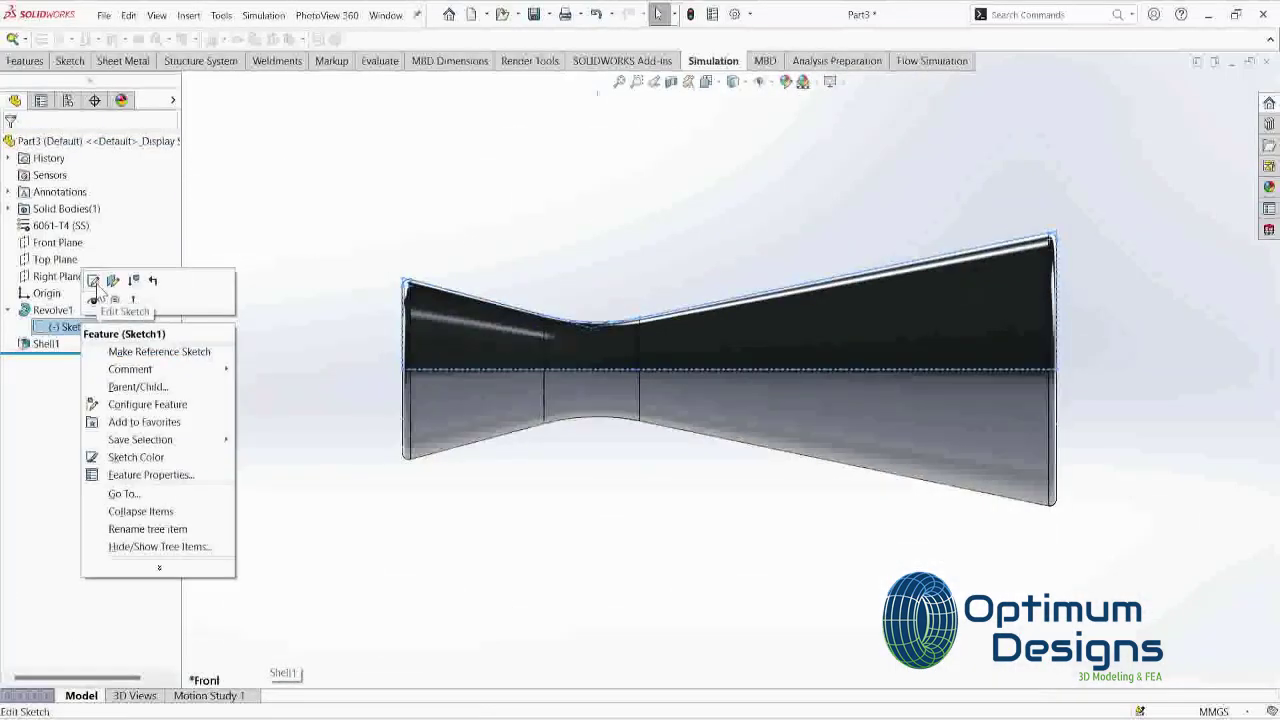
left_click(94, 277)
scroll(1034, 400, "down", 5)
scroll(670, 447, "down", 3)
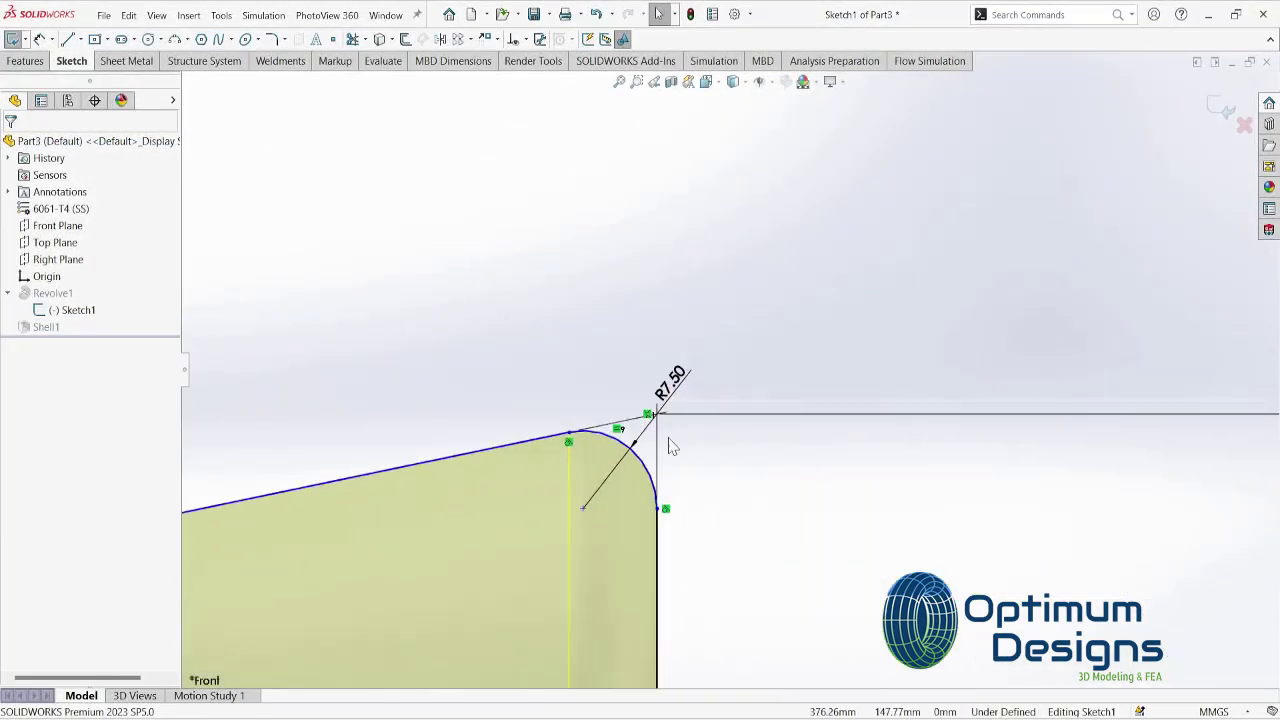
Step: Change the R7.50 corner fillet radius to 0.5 mm and exit the sketch to rebuild
left_click(676, 399)
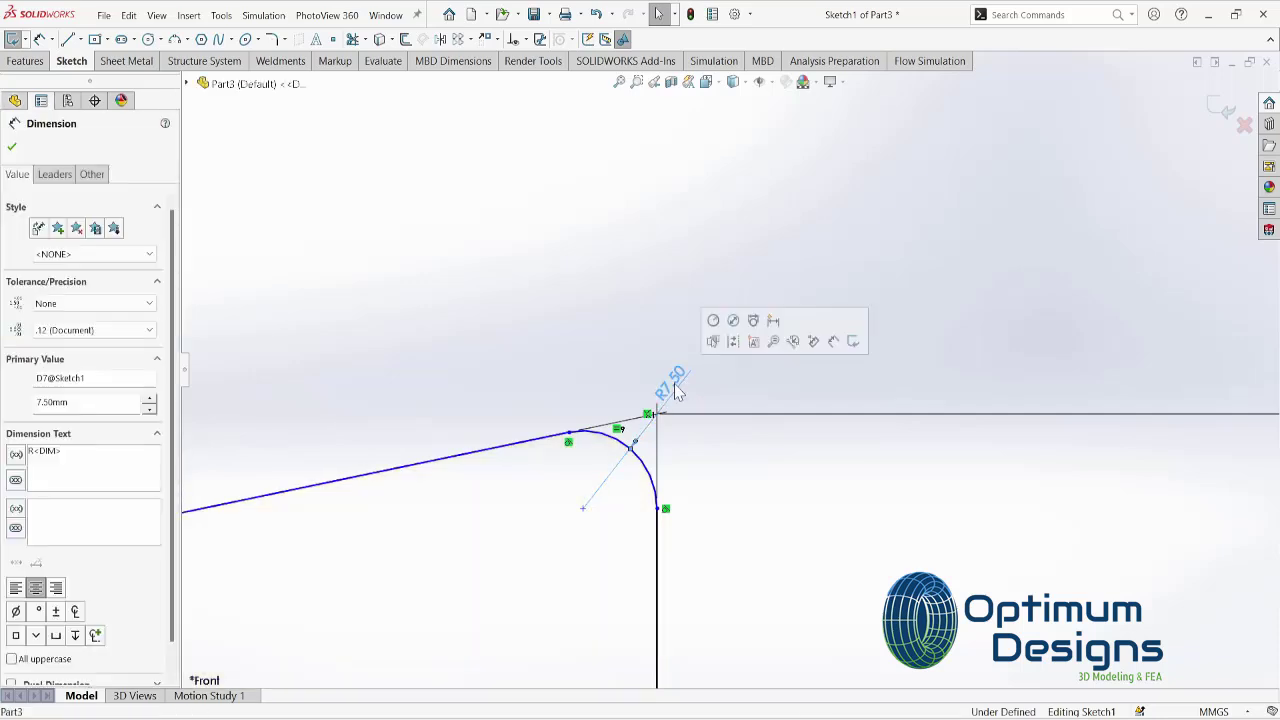
double_click(677, 391)
type("2.5")
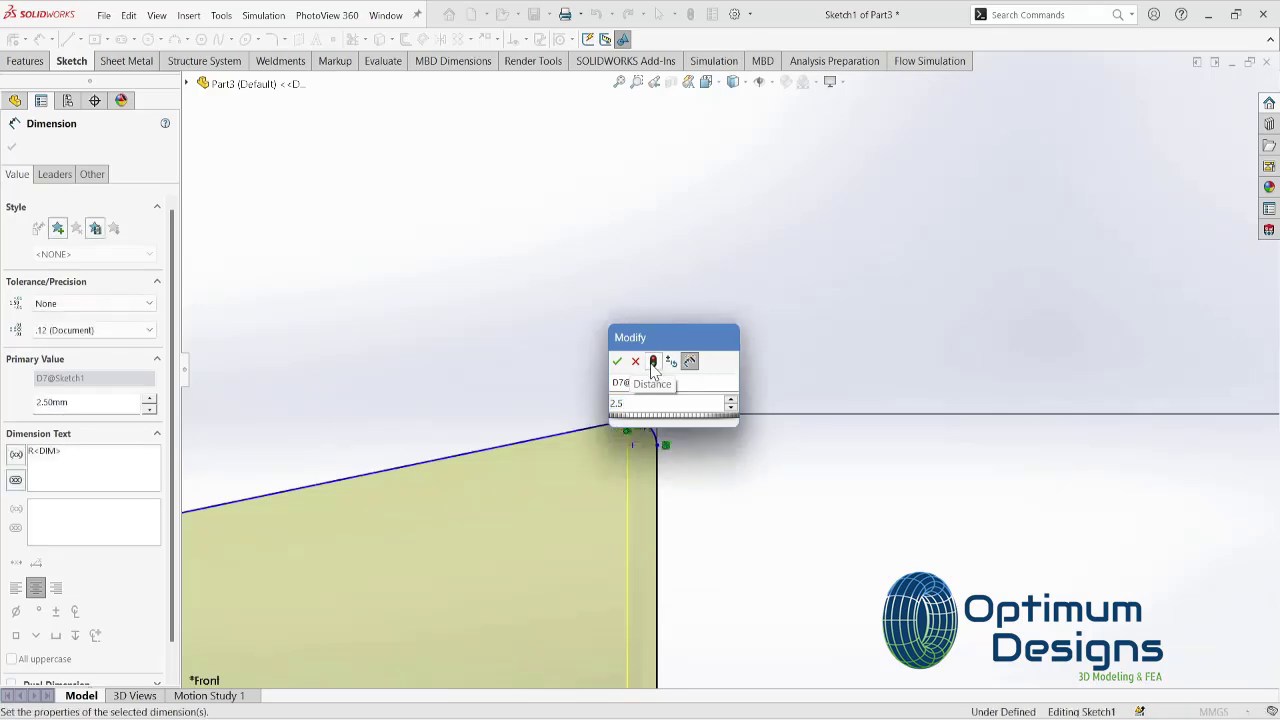
left_click(653, 361)
scroll(390, 413, "up", 5)
middle_click_drag(390, 413, 820, 410, "ctrl")
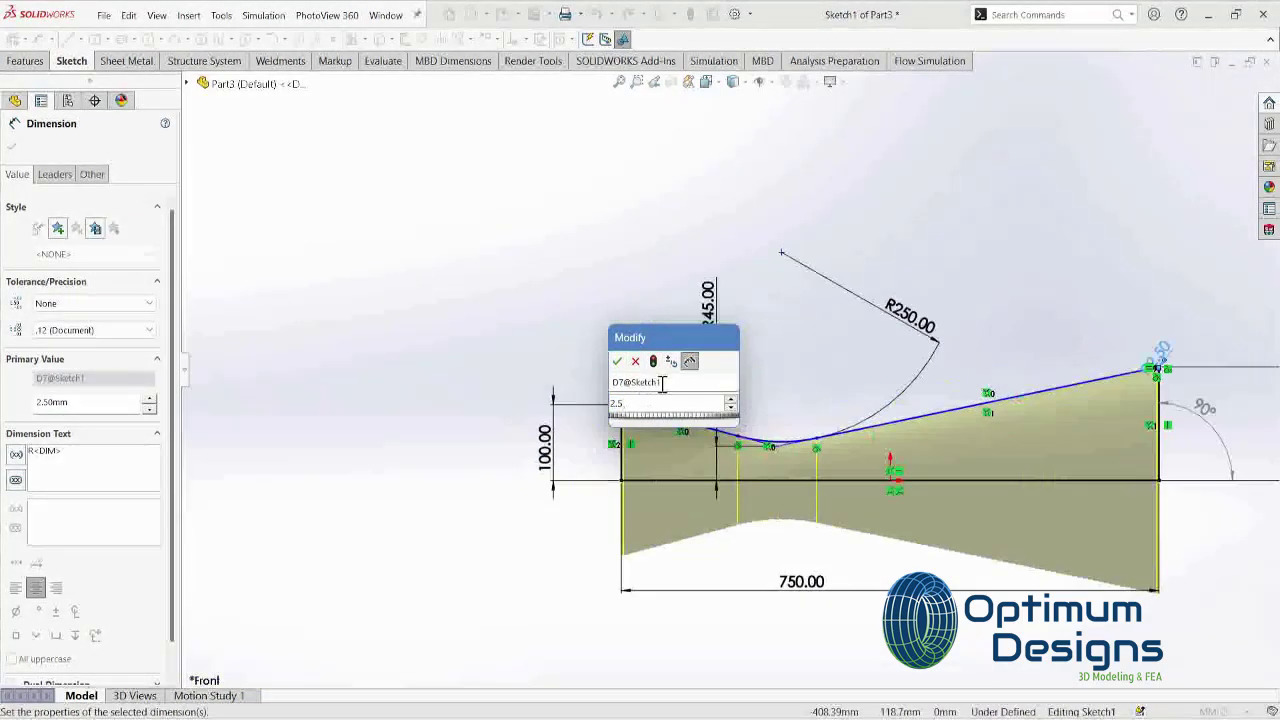
left_click_drag(673, 337, 464, 217)
scroll(731, 474, "down", 3)
scroll(731, 474, "down", 3)
type("0.5")
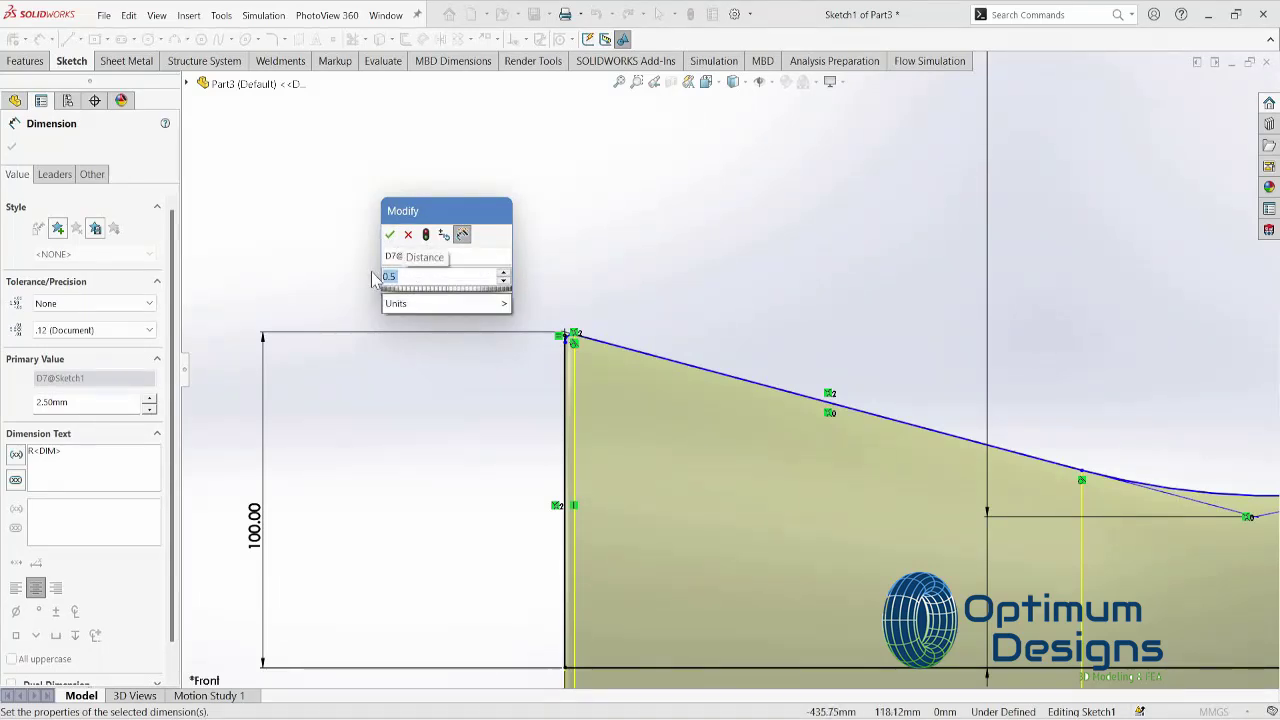
key("Return")
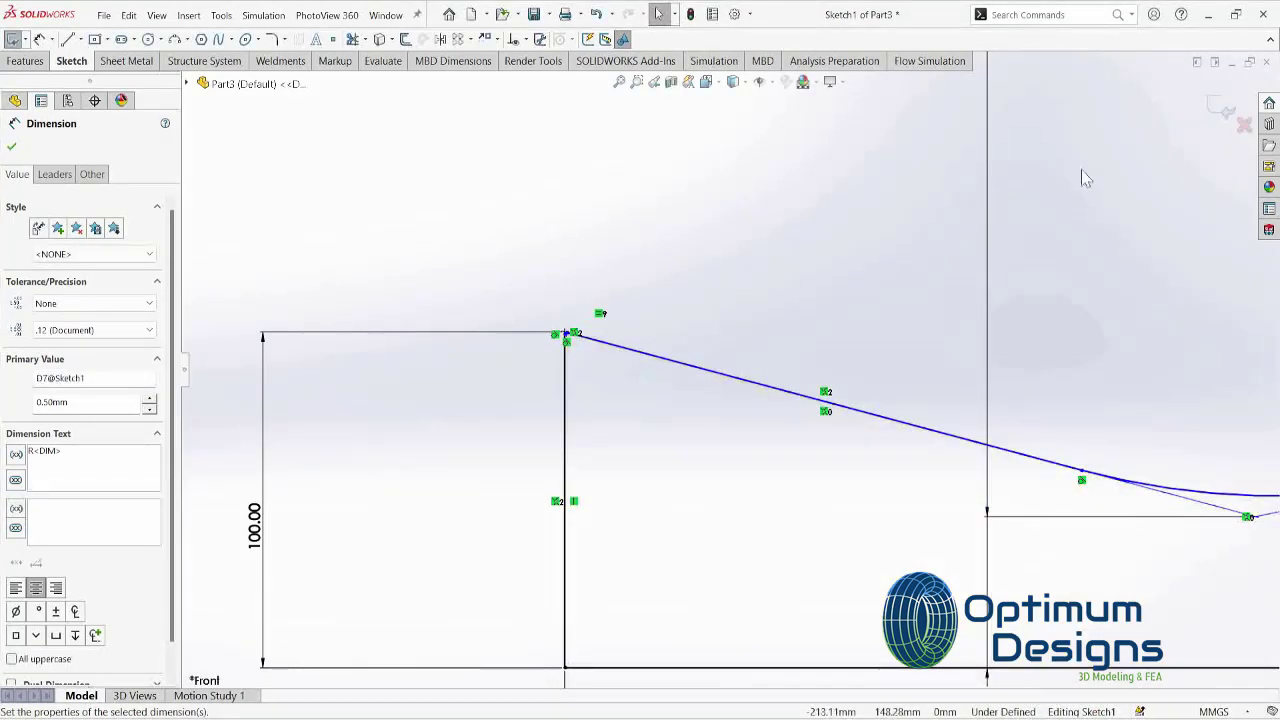
left_click(1222, 115)
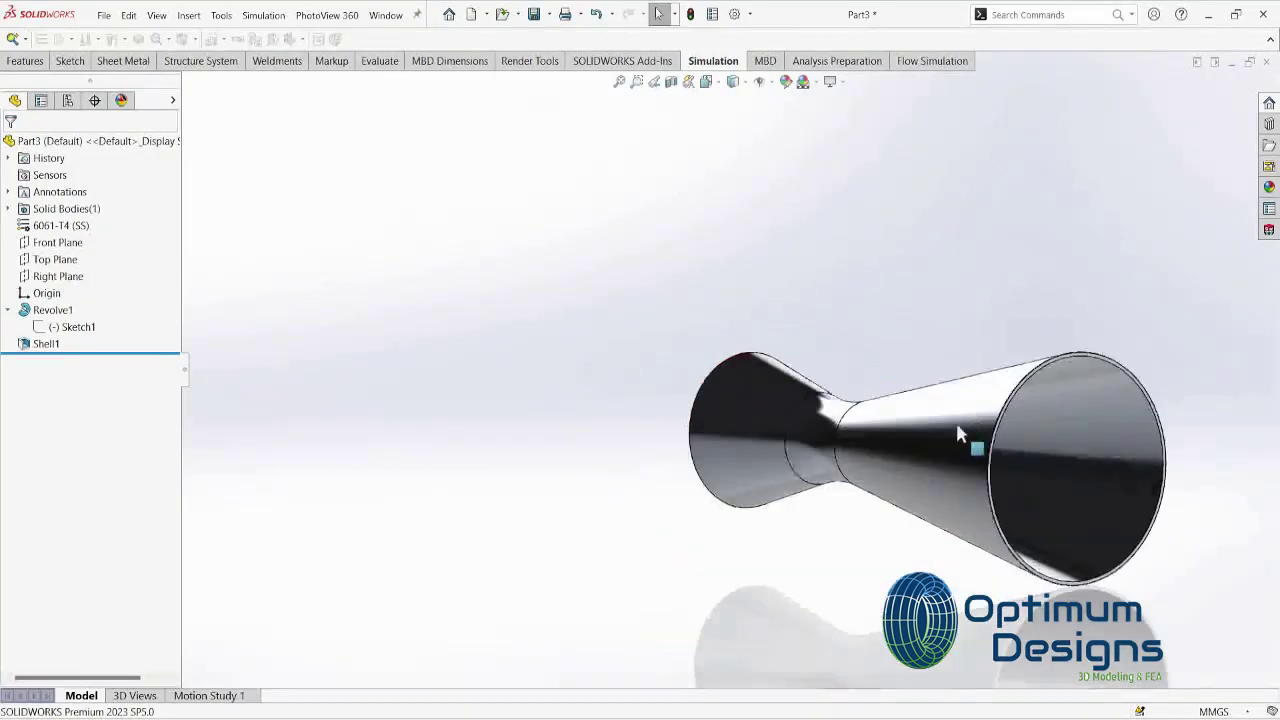
Step: Start Create Lids in Flow Simulation tools and pick the nozzle's large end face
scroll(1085, 357, "down", 5)
middle_click_drag(883, 406, 507, 22)
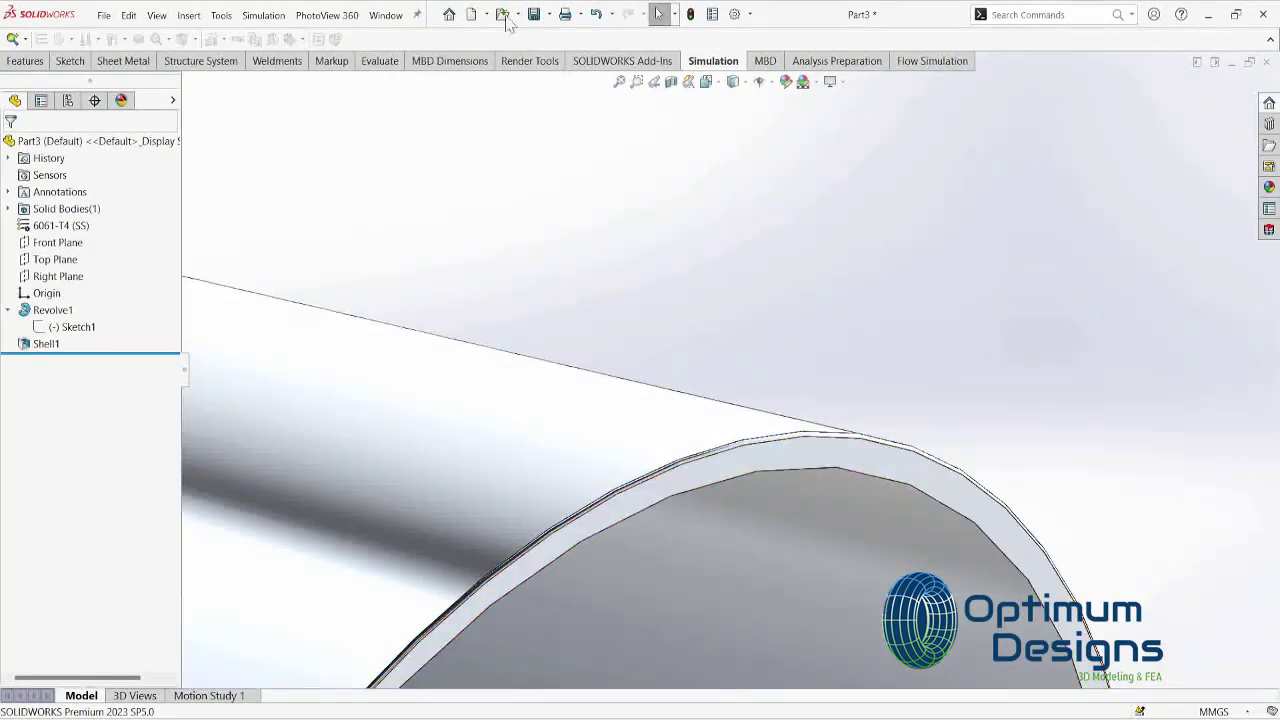
left_click(930, 61)
left_click(515, 39)
left_click(530, 58)
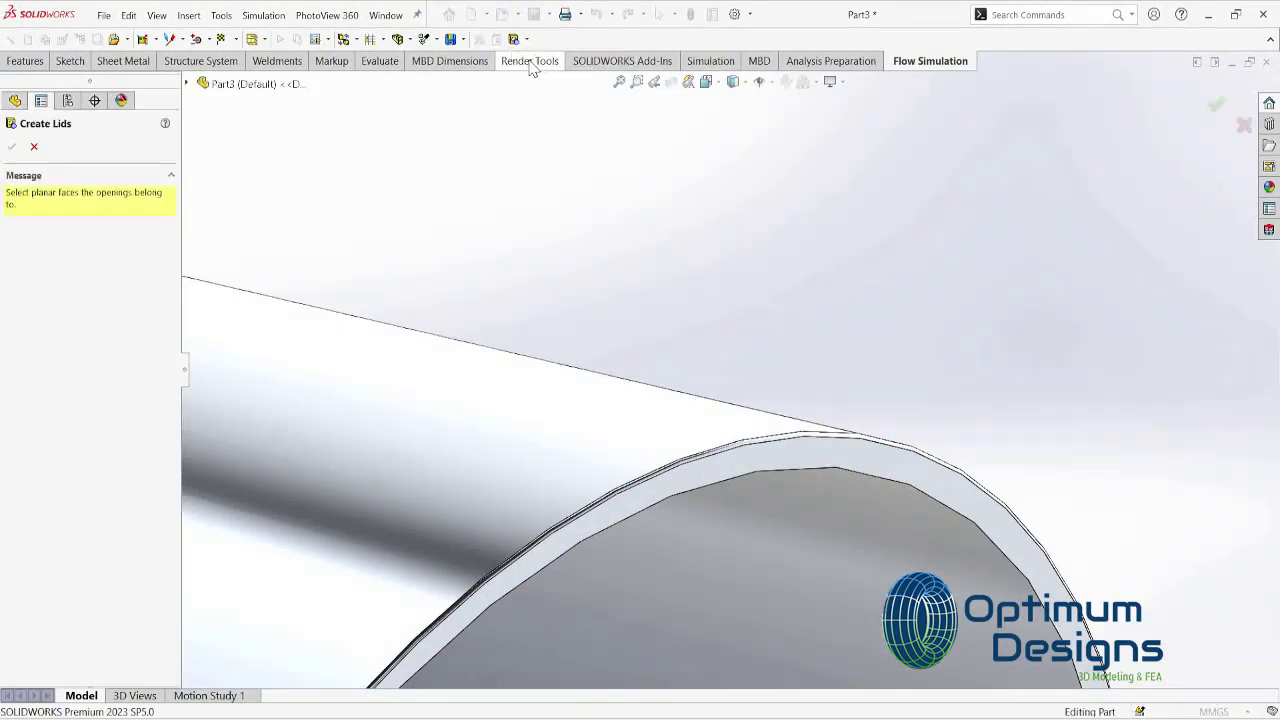
left_click(780, 454)
Step: Add the small end face as the second lid and confirm both lids
key("f")
mouse_move(648, 395)
middle_mouse_down()
mouse_move(763, 463)
mouse_move(549, 405)
middle_mouse_up()
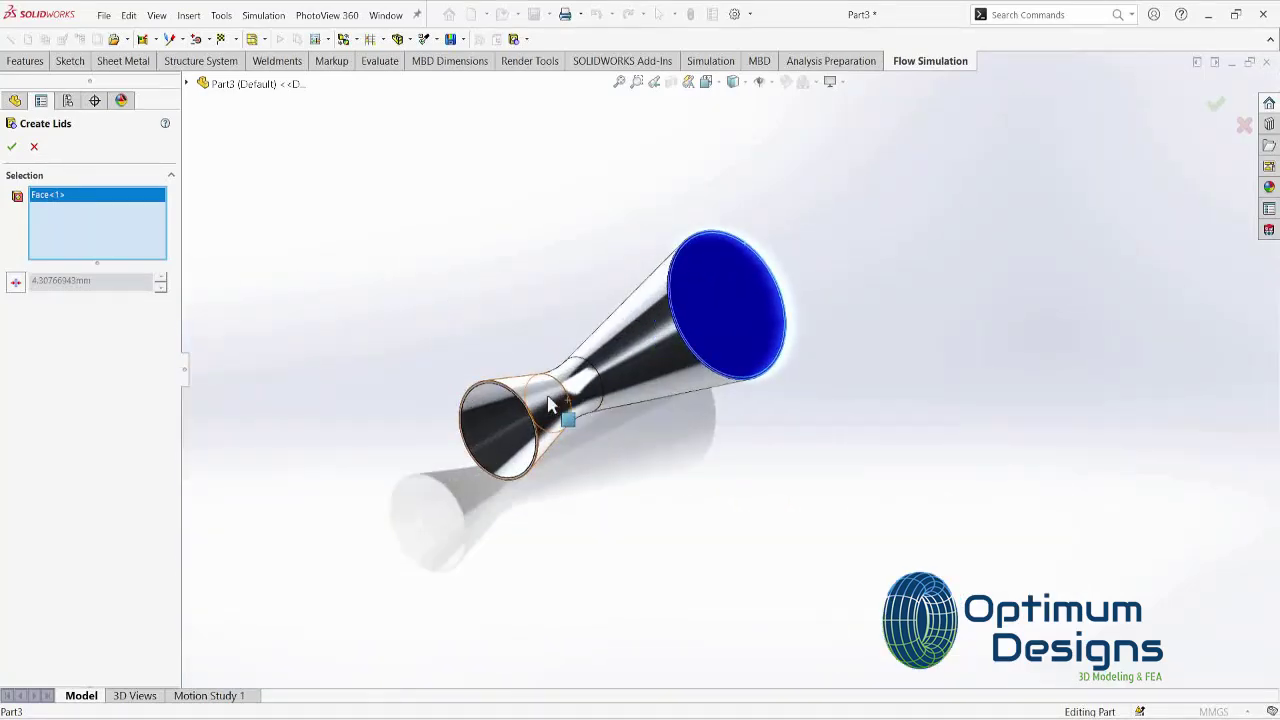
scroll(549, 405, "down", 5)
left_click(506, 578)
scroll(576, 485, "up", 2)
scroll(670, 430, "up", 3)
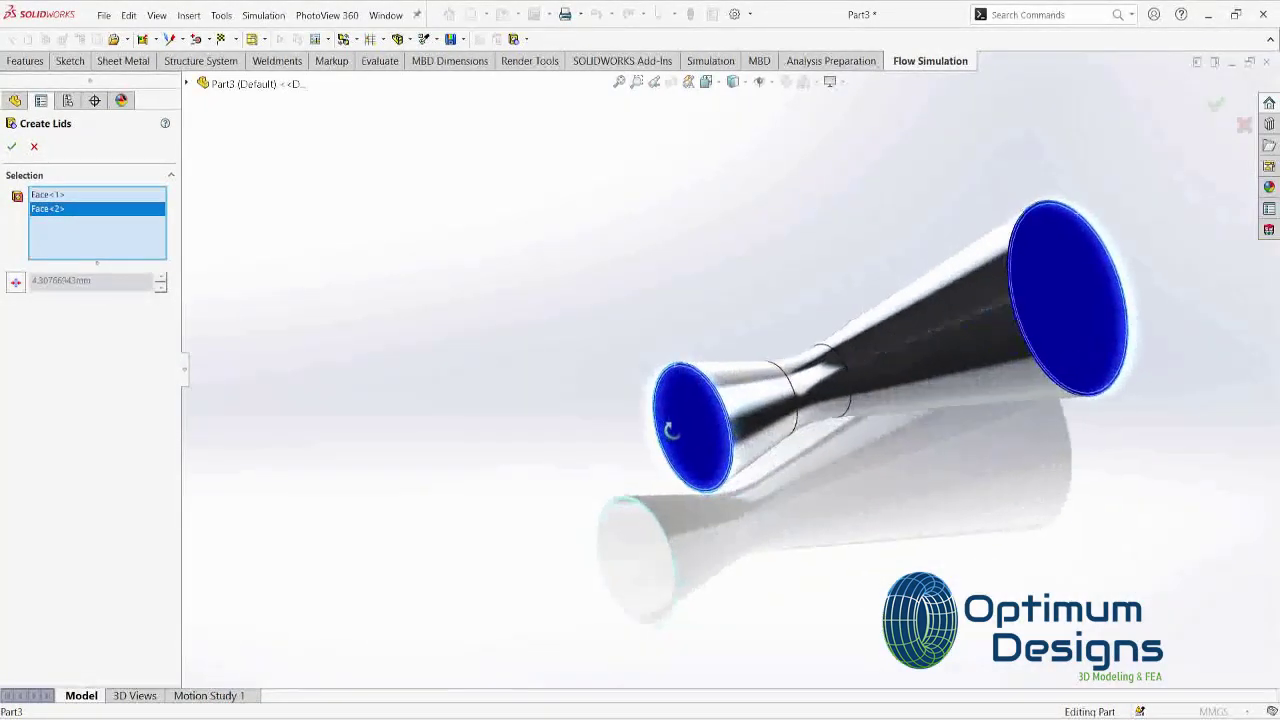
middle_click_drag(670, 430, 362, 371)
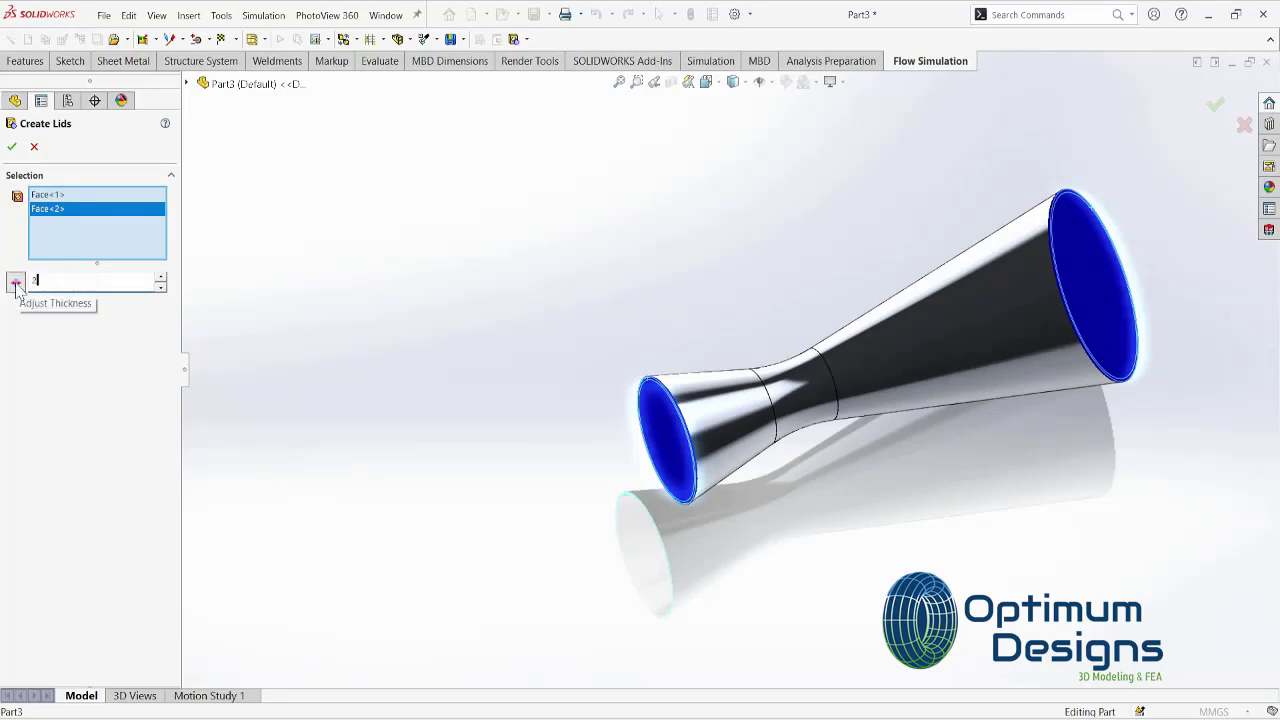
left_click(12, 147)
key("space")
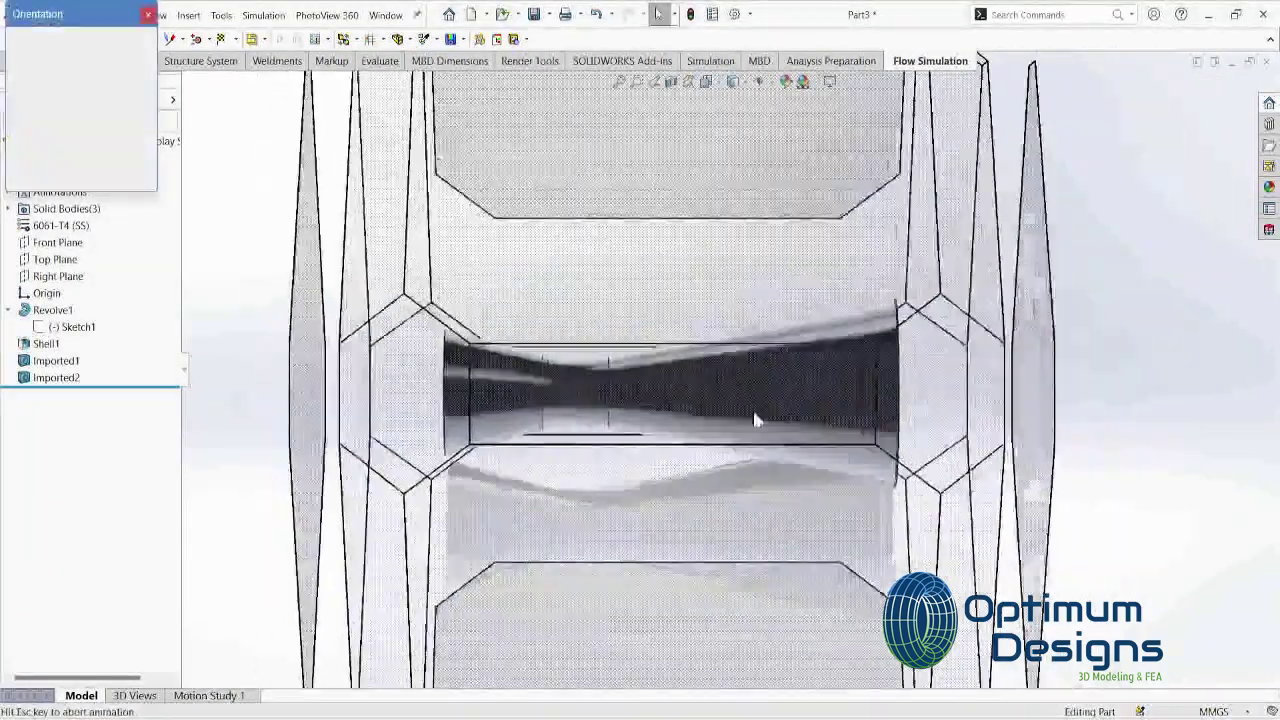
Step: Save the part as Convergent_Difergent Nozzel.SLDPRT while launching the Flow Simulation Wizard
key("ctrl+7")
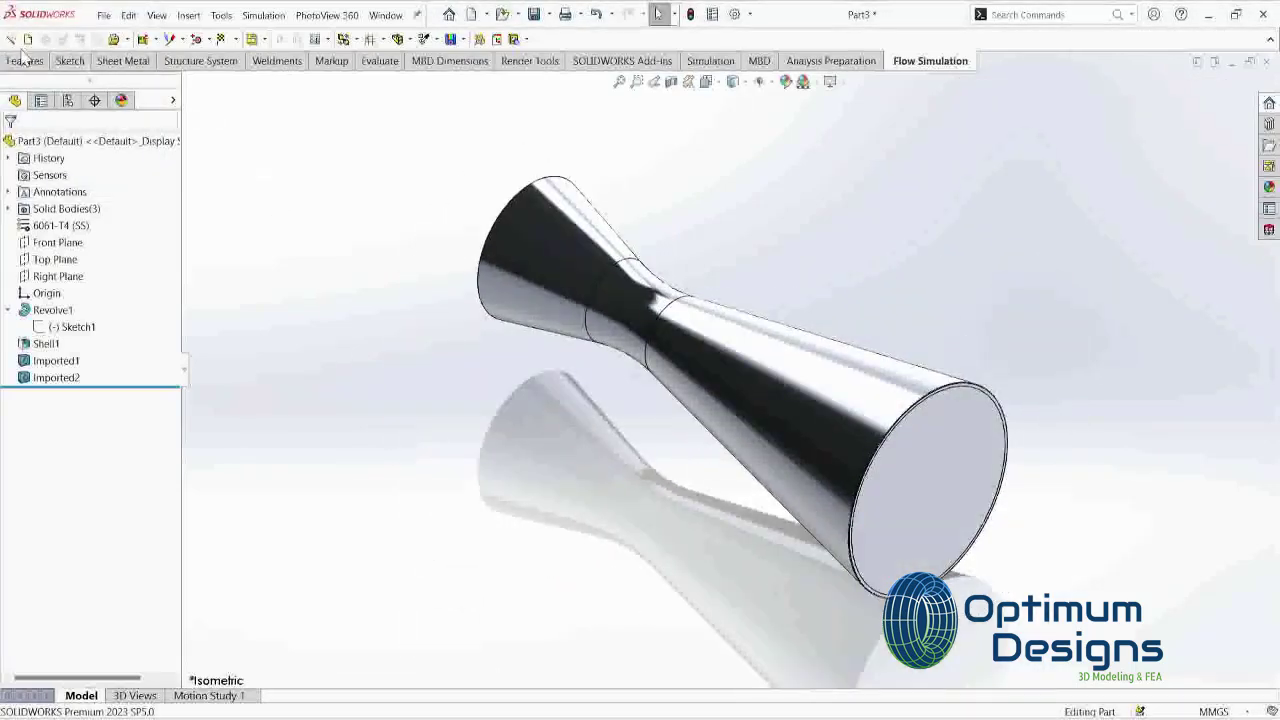
left_click(12, 40)
left_click(700, 402)
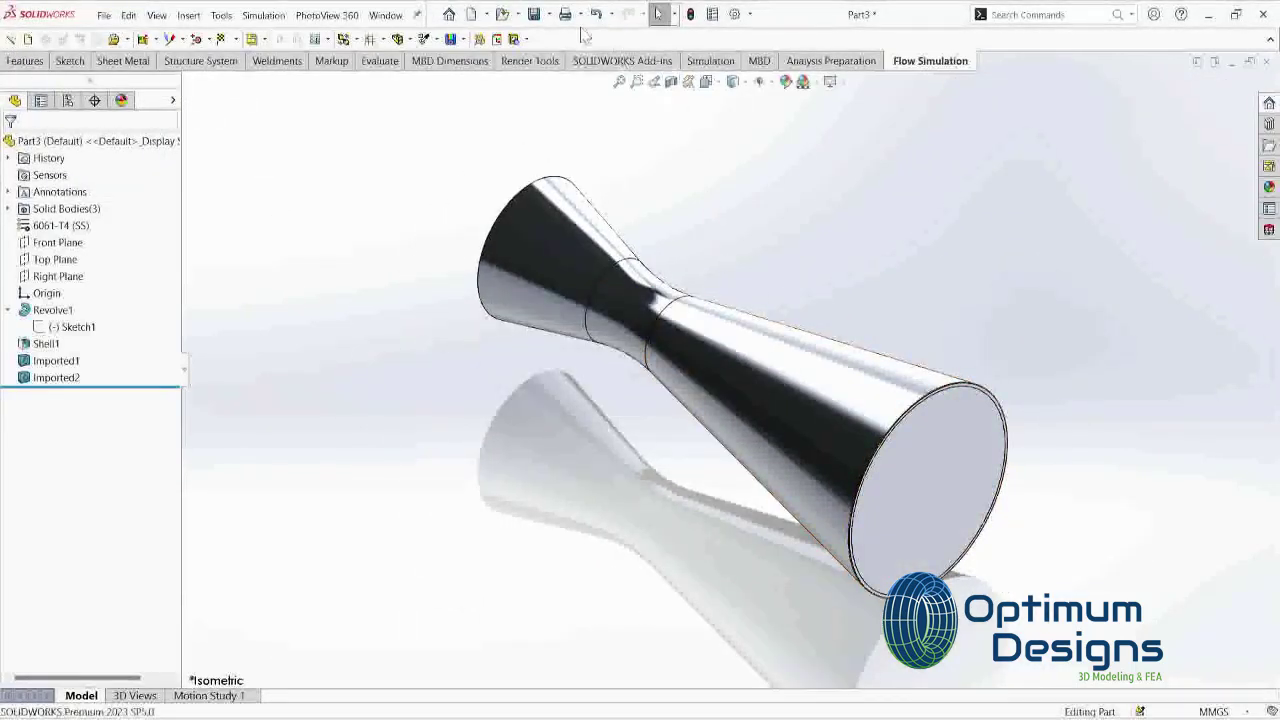
left_click(535, 16)
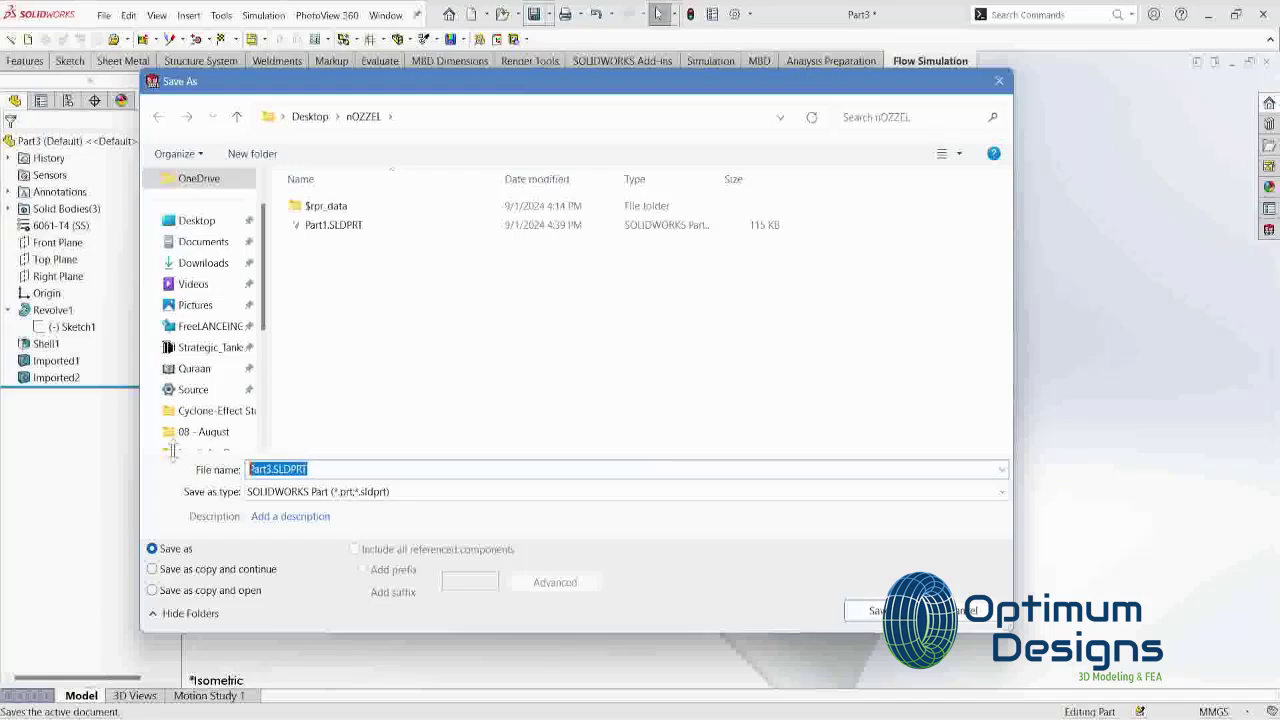
type("erge")
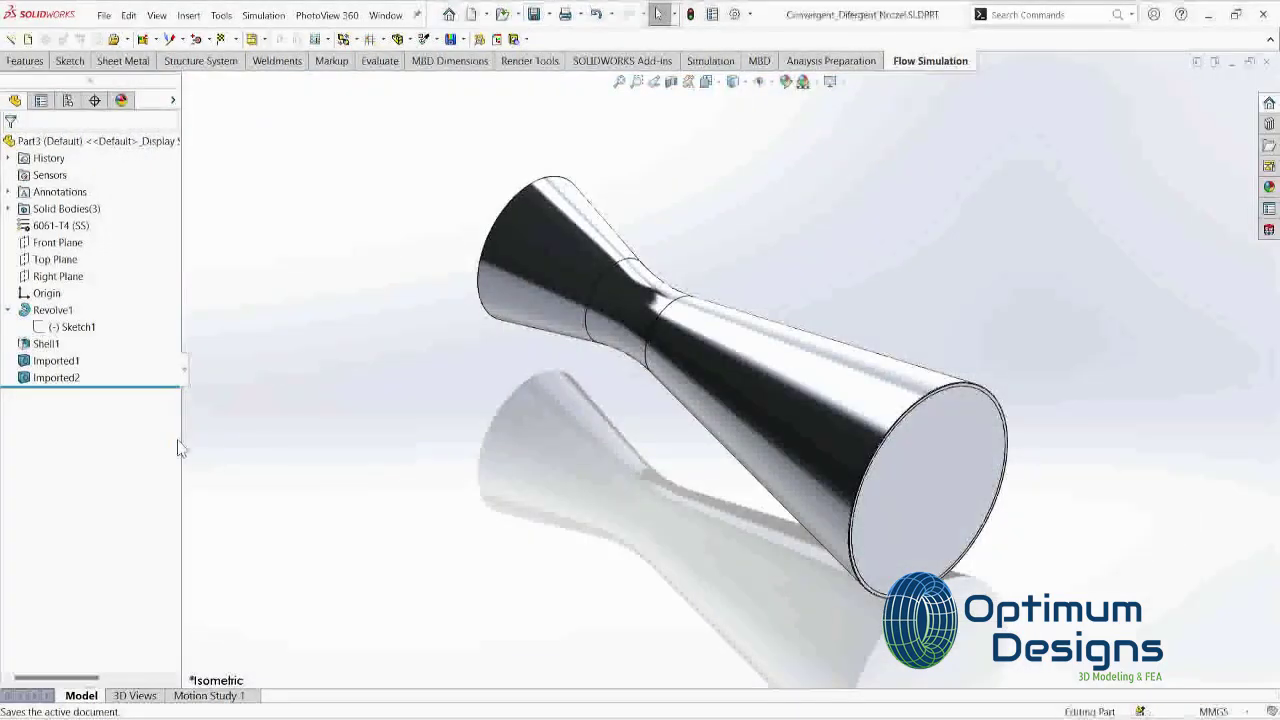
left_click(11, 39)
type("Flow of steam inside a convergent Divergent")
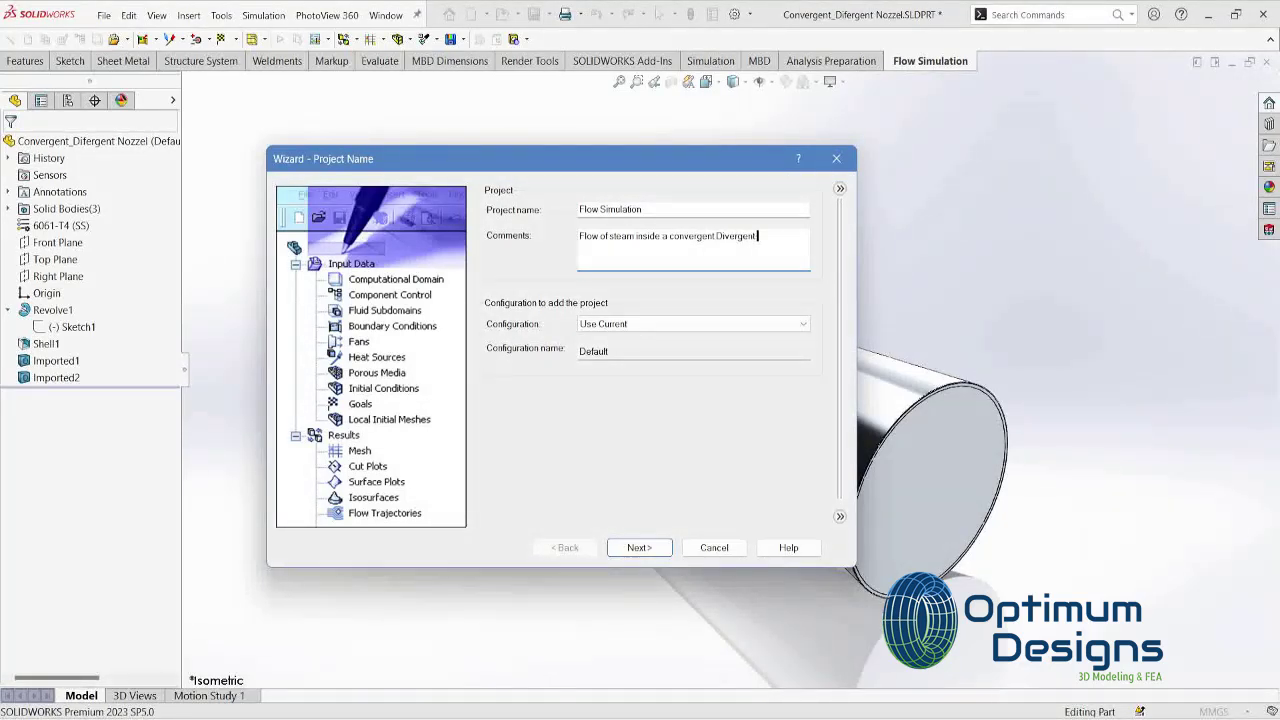
Step: Finish the project comment 'Nozzel' and set pressure units to bar and temperature to °C
type("Nozzel")
left_click(650, 550)
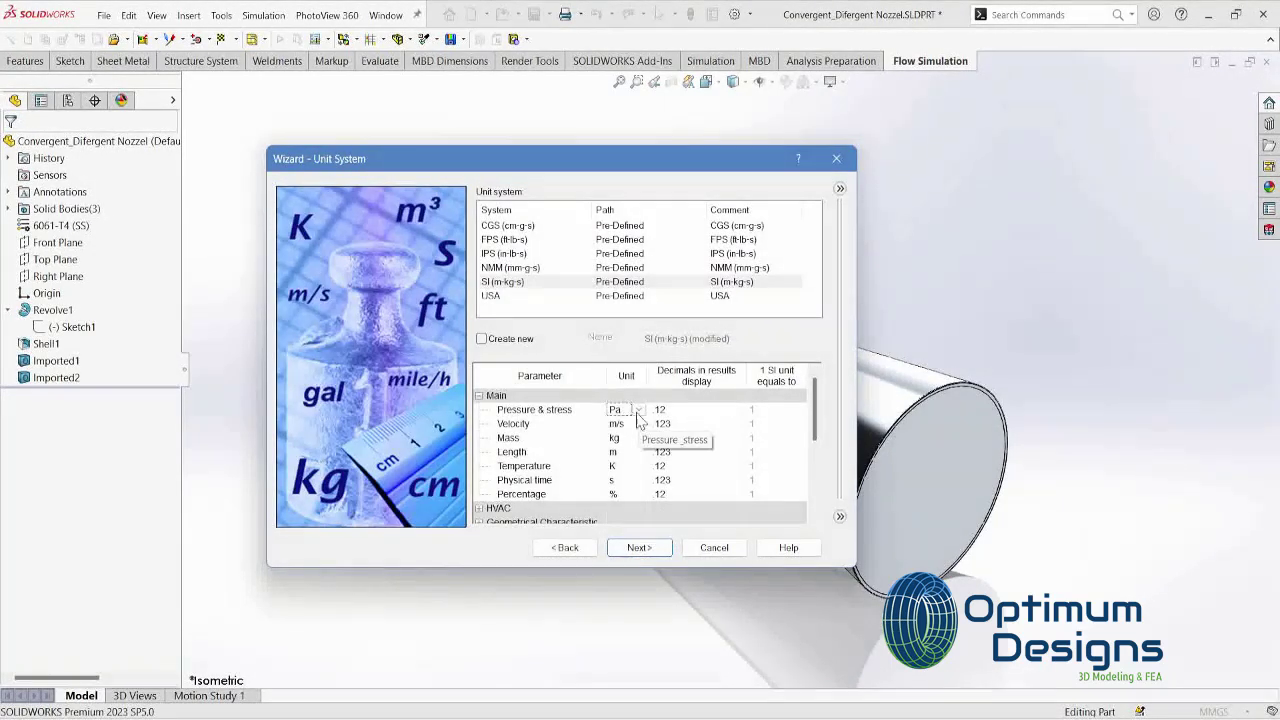
left_click(637, 412)
left_click(652, 648)
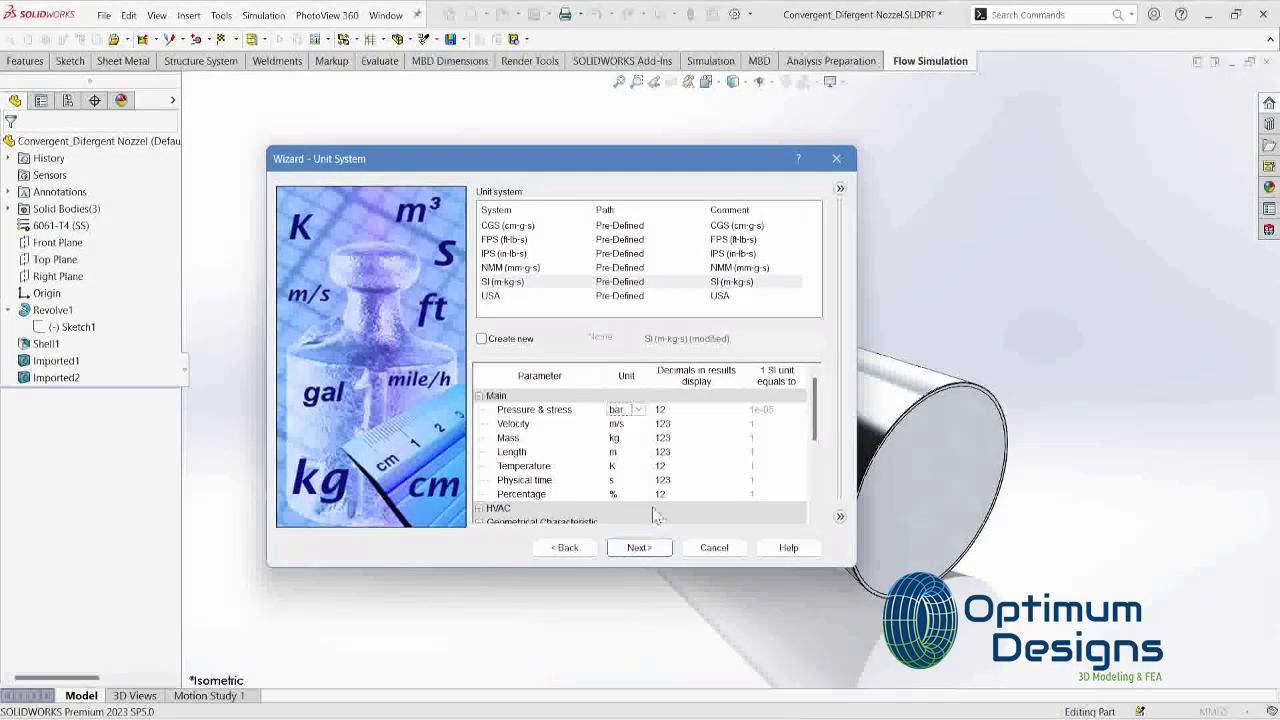
left_click(637, 466)
left_click(630, 497)
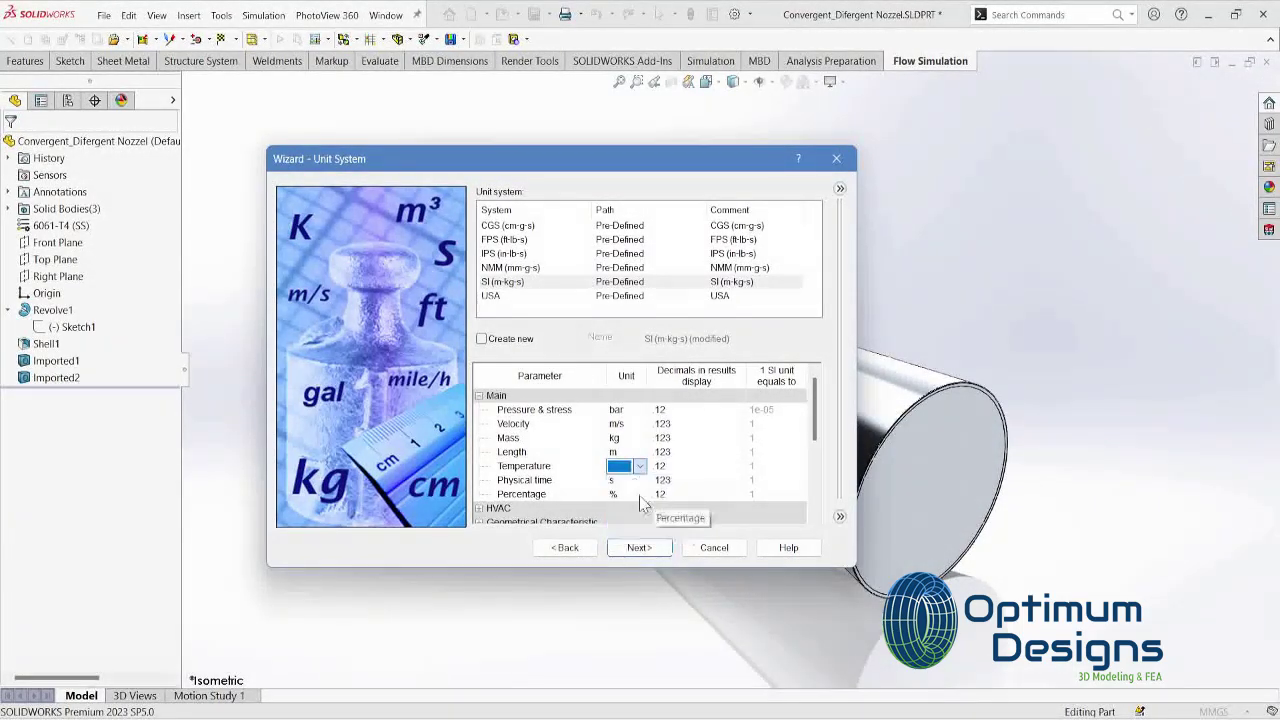
Step: Make the analysis Internal and add Steam as the project fluid
left_click(611, 556)
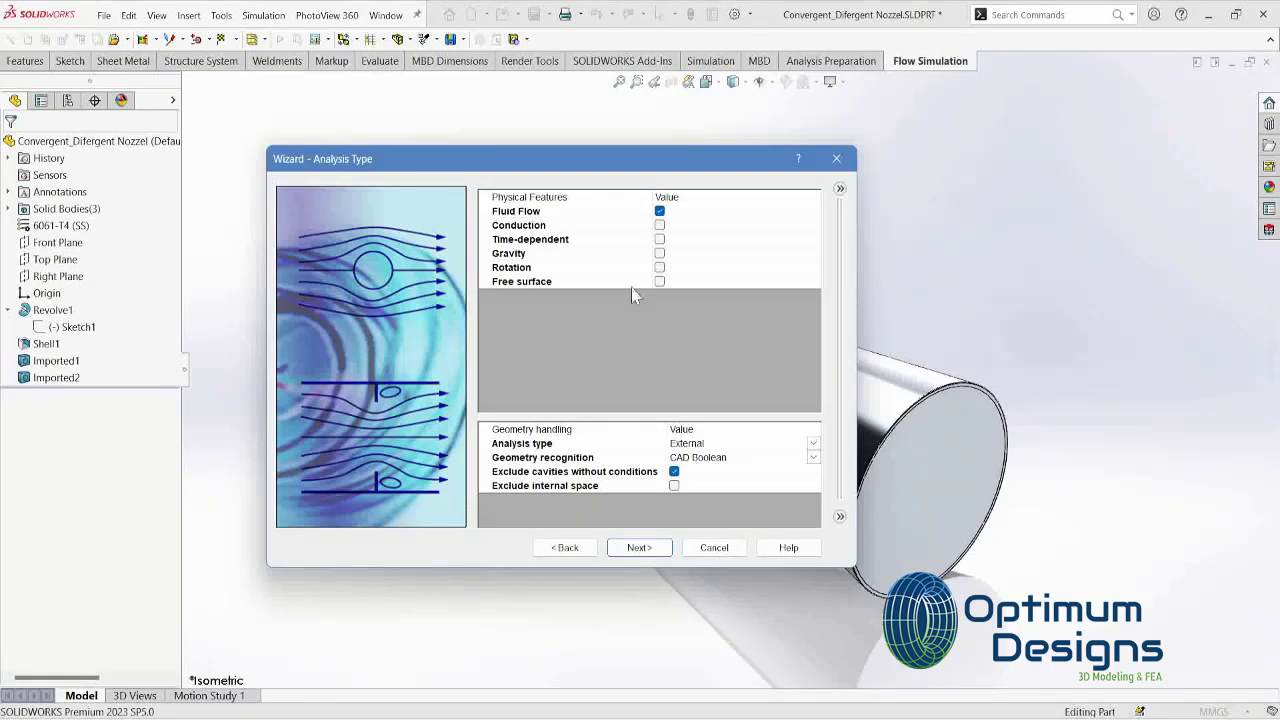
left_click(690, 445)
left_click(704, 462)
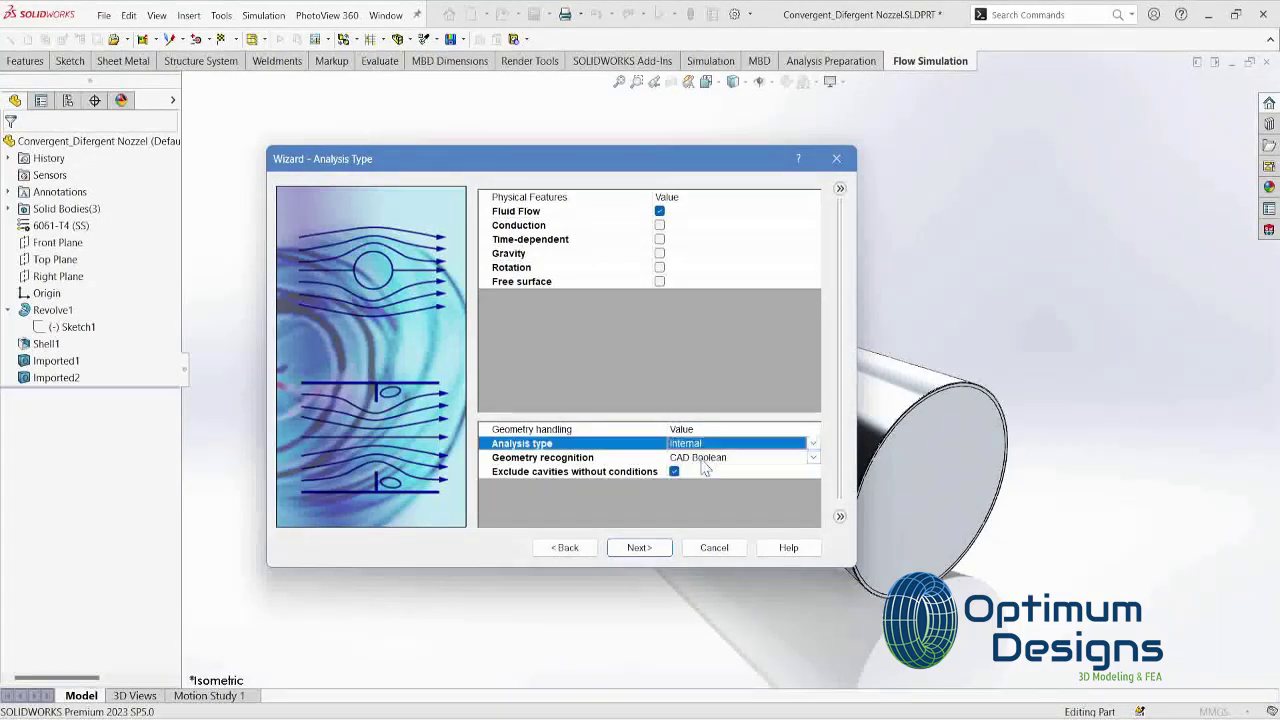
left_click(639, 548)
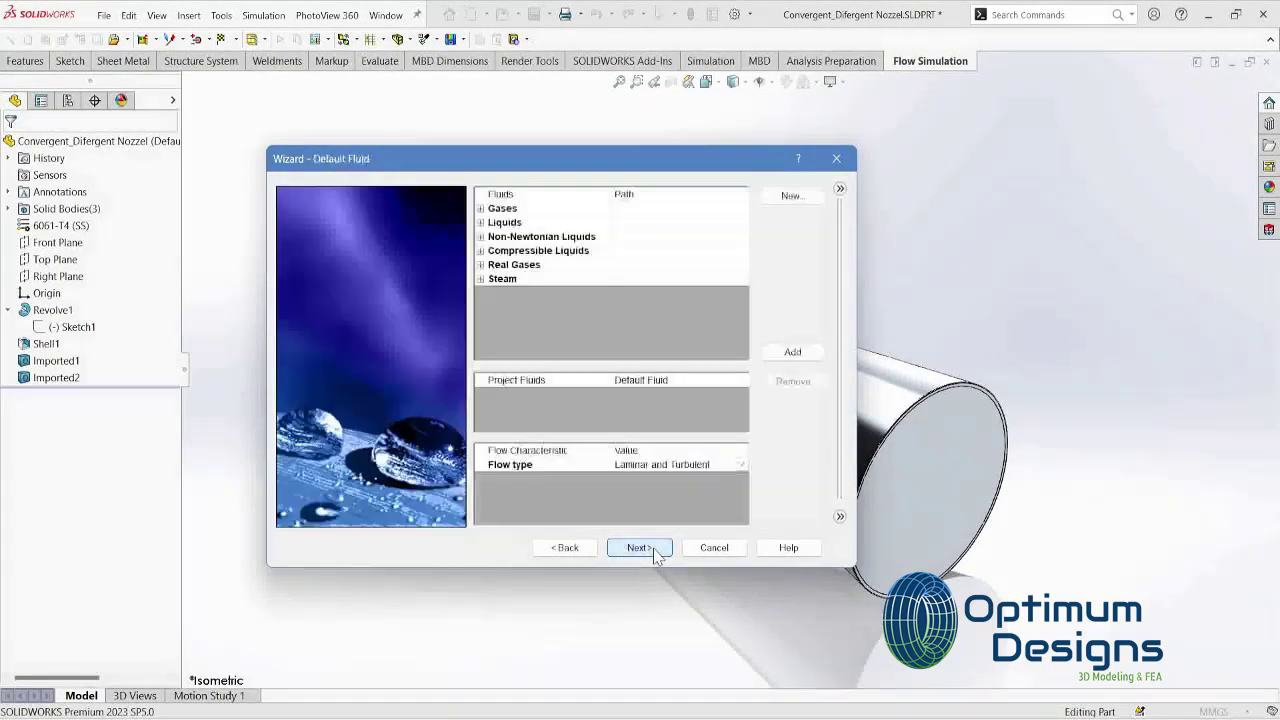
left_click(481, 279)
left_click(640, 307)
left_click(792, 352)
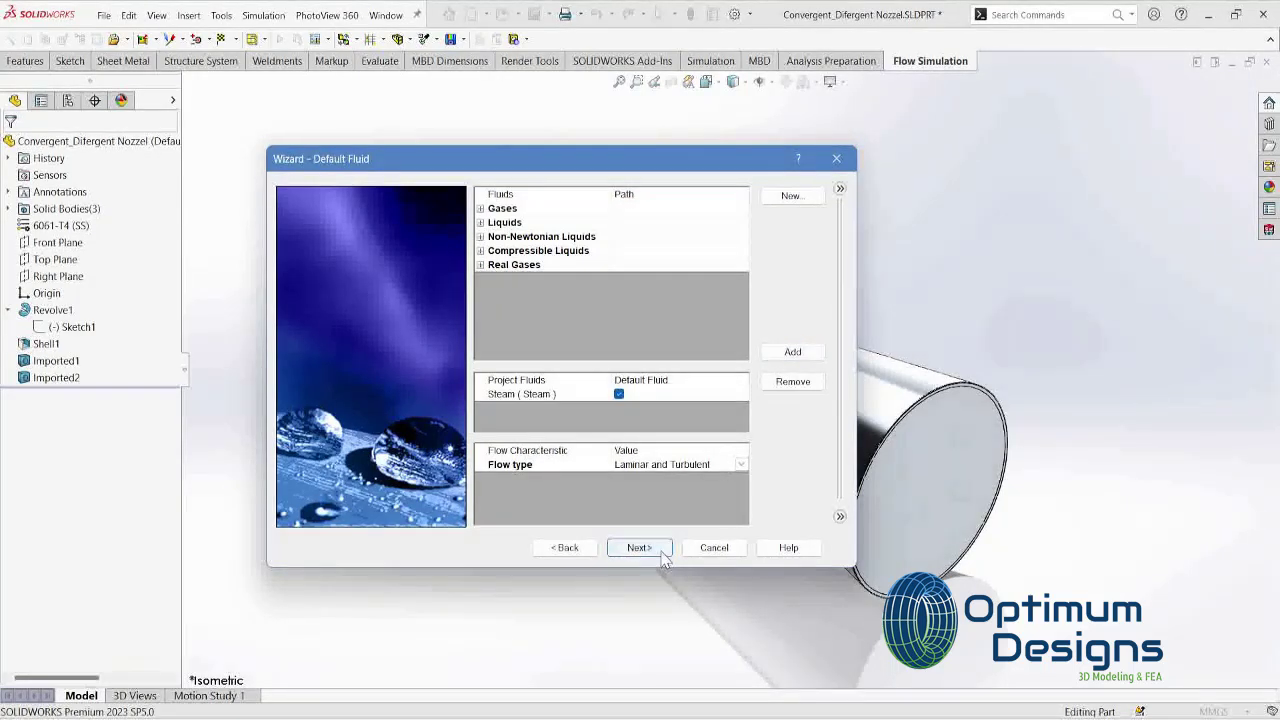
Step: Keep default wall conditions, set initial temperature to 45.7 °C, and finish the wizard
left_click(663, 558)
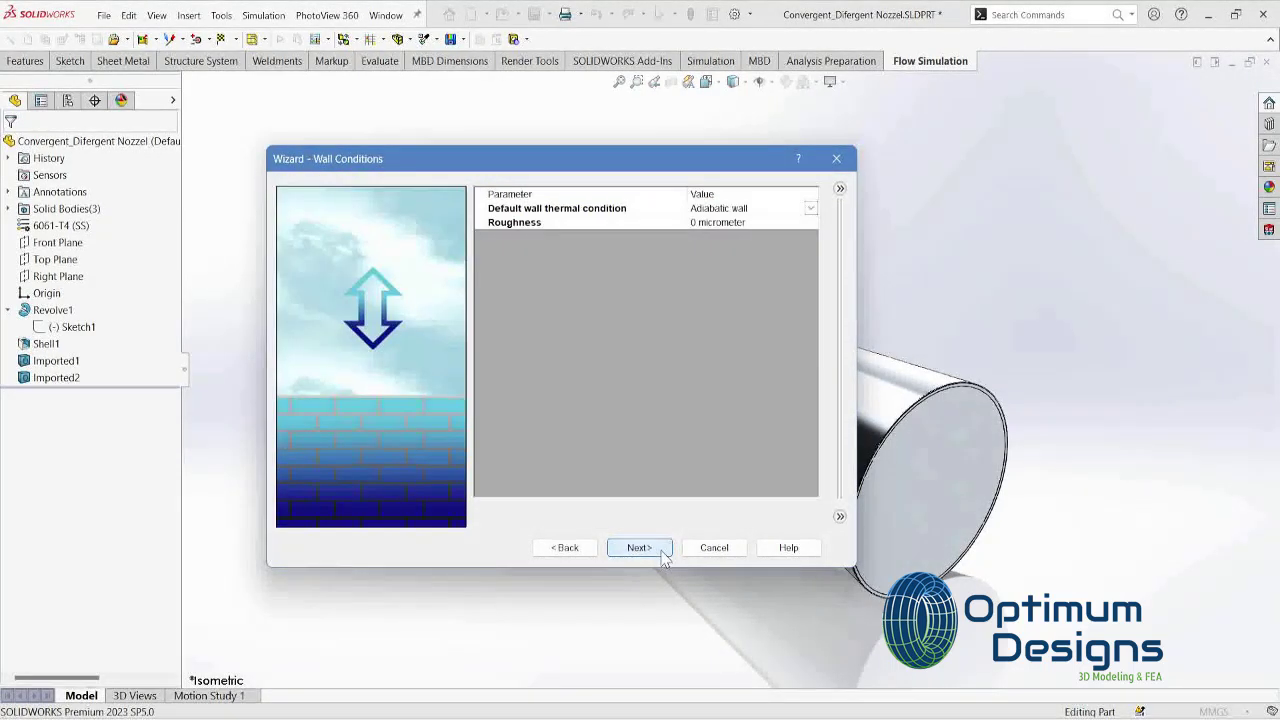
left_click(663, 558)
left_click(670, 263)
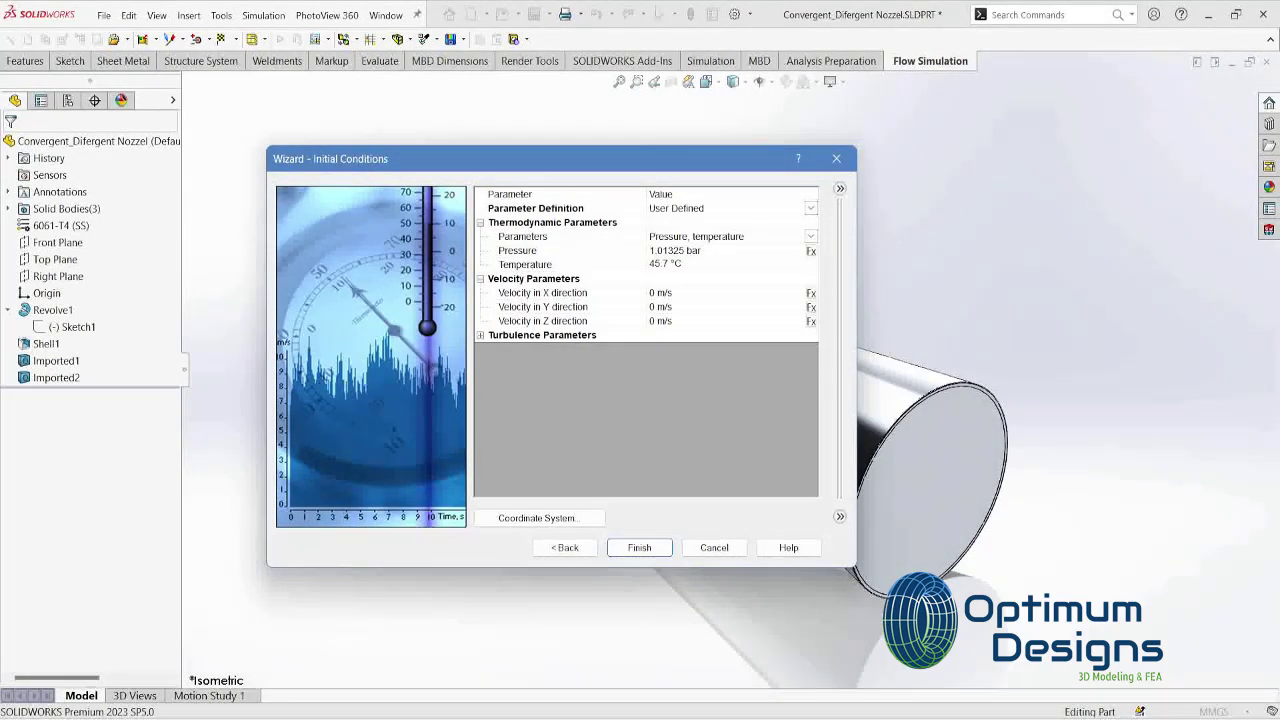
left_click(638, 550)
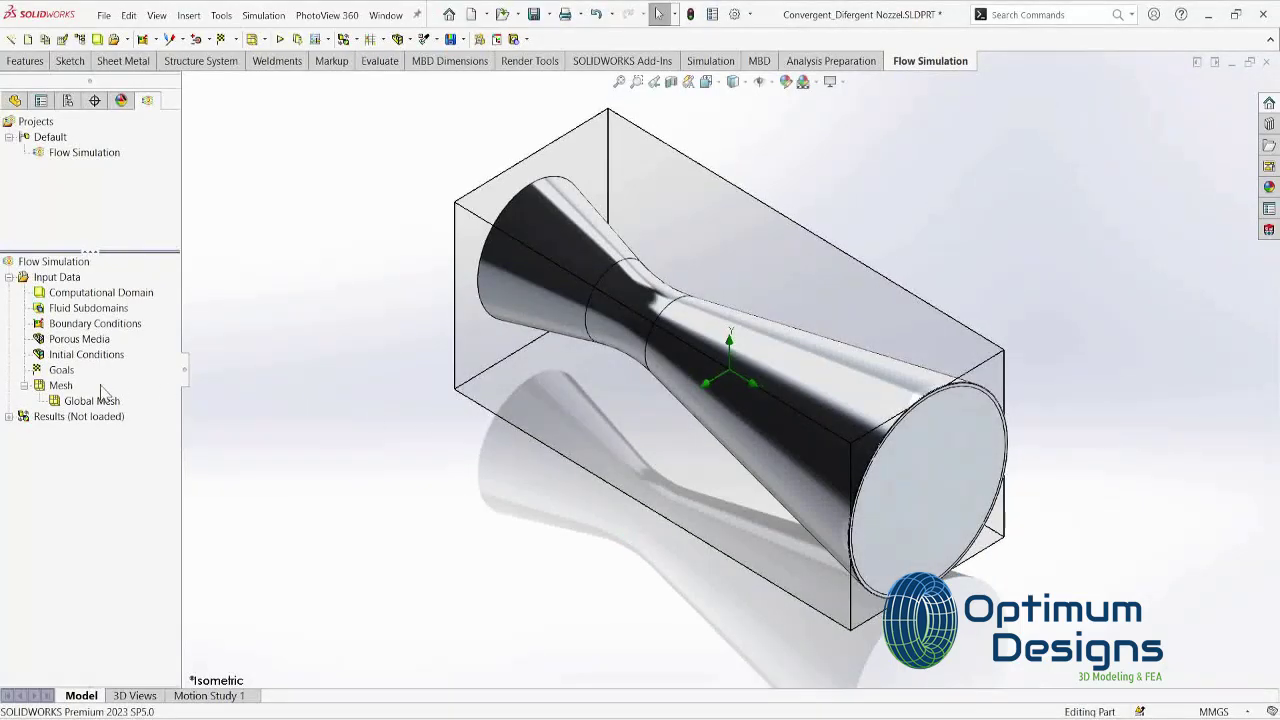
Step: Hide the computational domain and apply an Inlet Volume Flow condition to the nozzle's inner inlet face
right_click(115, 294)
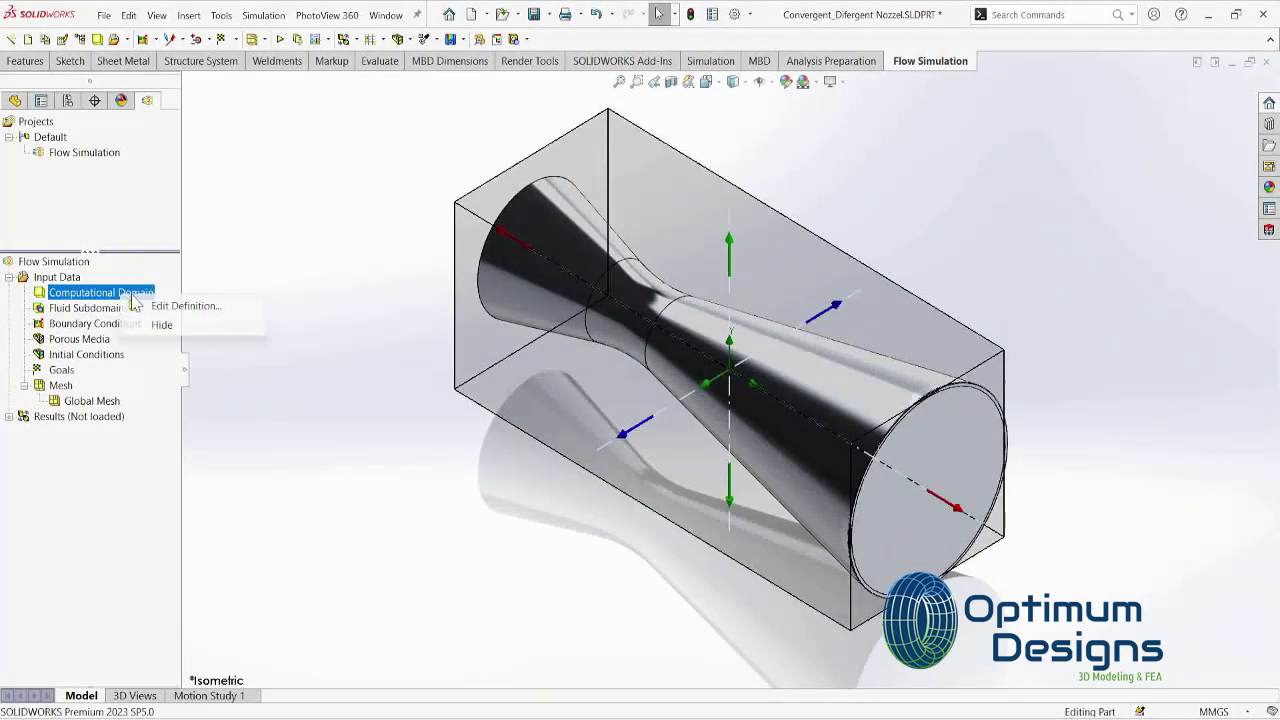
left_click(172, 324)
right_click(111, 332)
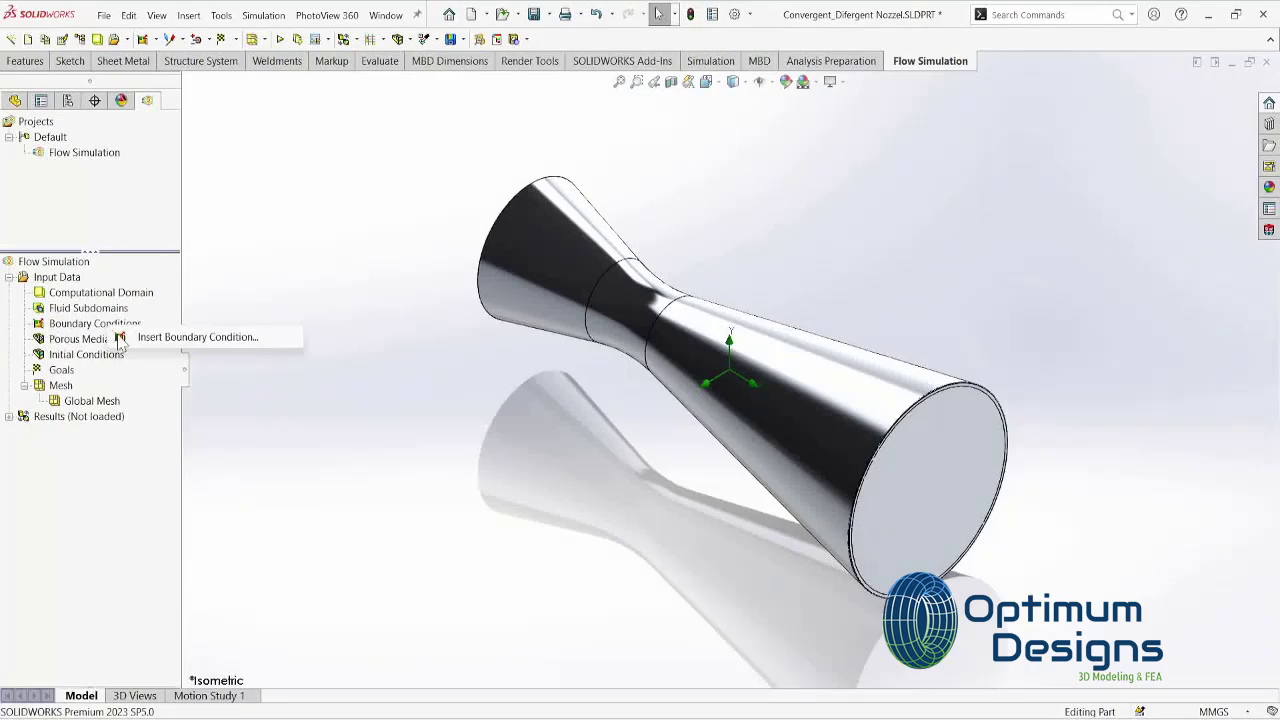
left_click(190, 337)
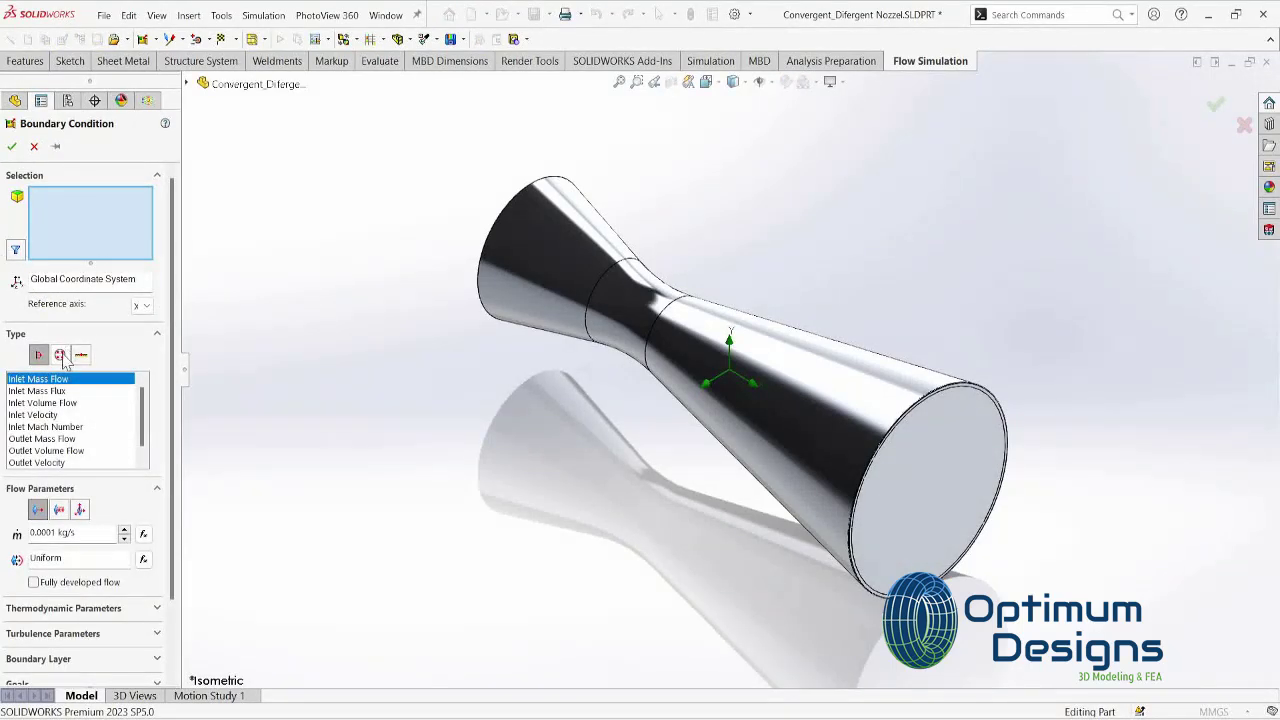
left_click(45, 402)
scroll(652, 242, "down", 5)
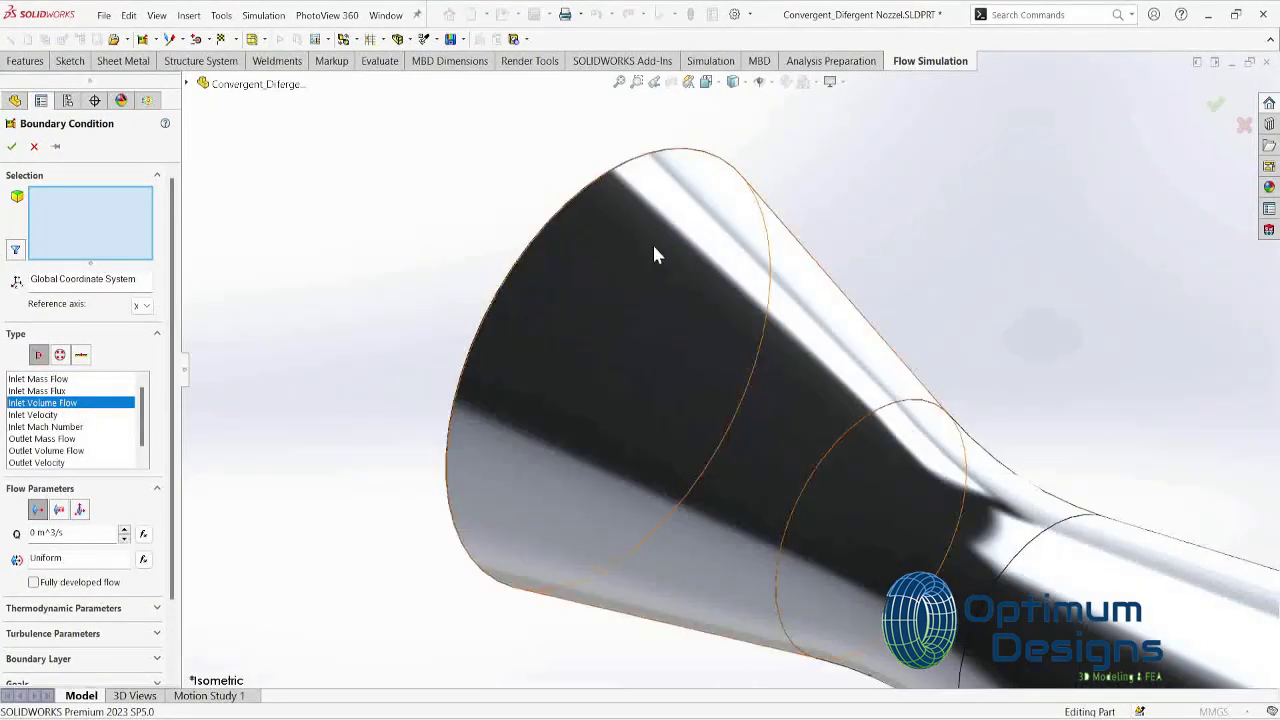
right_click(632, 247)
left_click(675, 291)
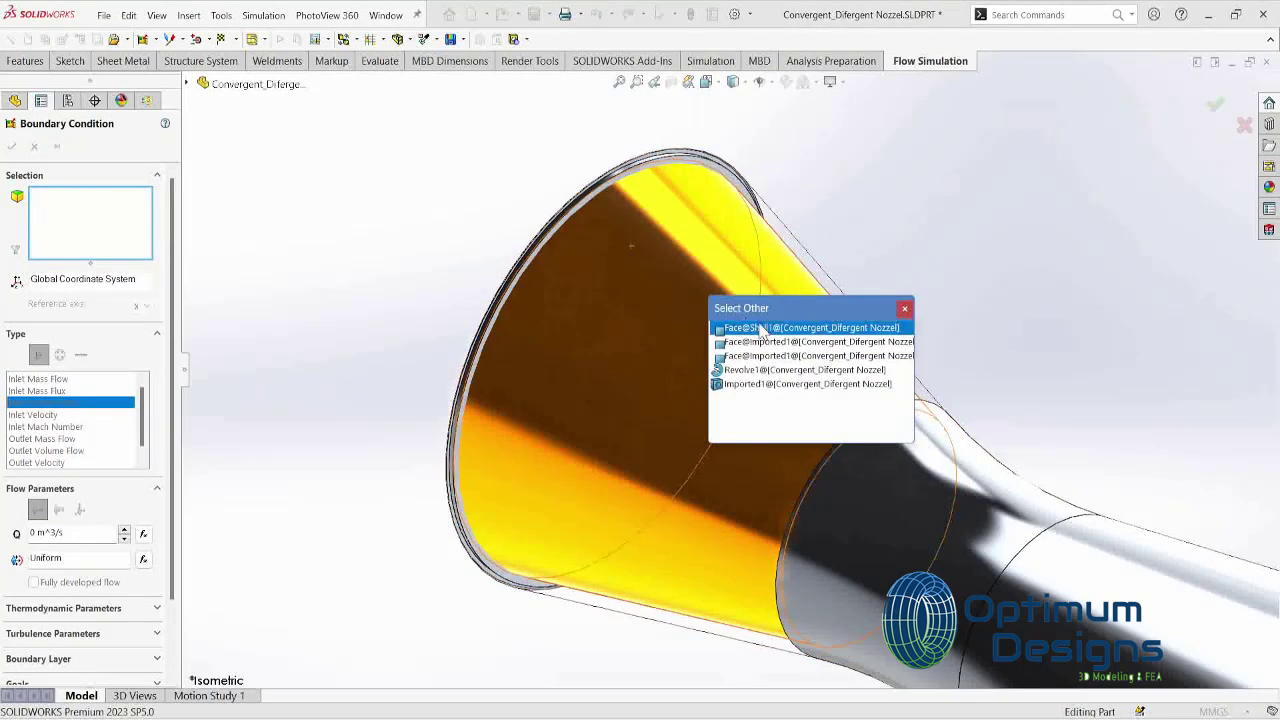
left_click(766, 342)
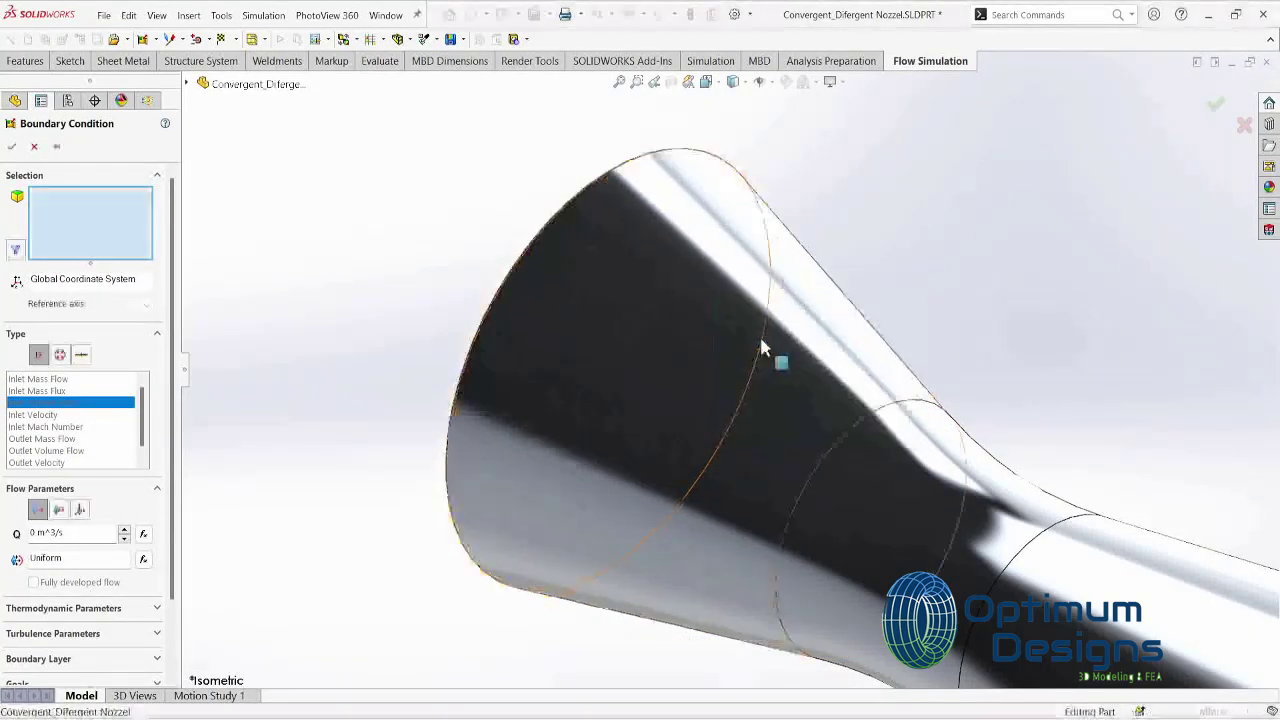
Step: Set the inlet flow to 75 m^3/s at 150 °C and confirm the condition
mouse_move(540, 330)
middle_mouse_down()
mouse_move(612, 365)
mouse_move(593, 379)
middle_mouse_up()
scroll(534, 340, "up", 3)
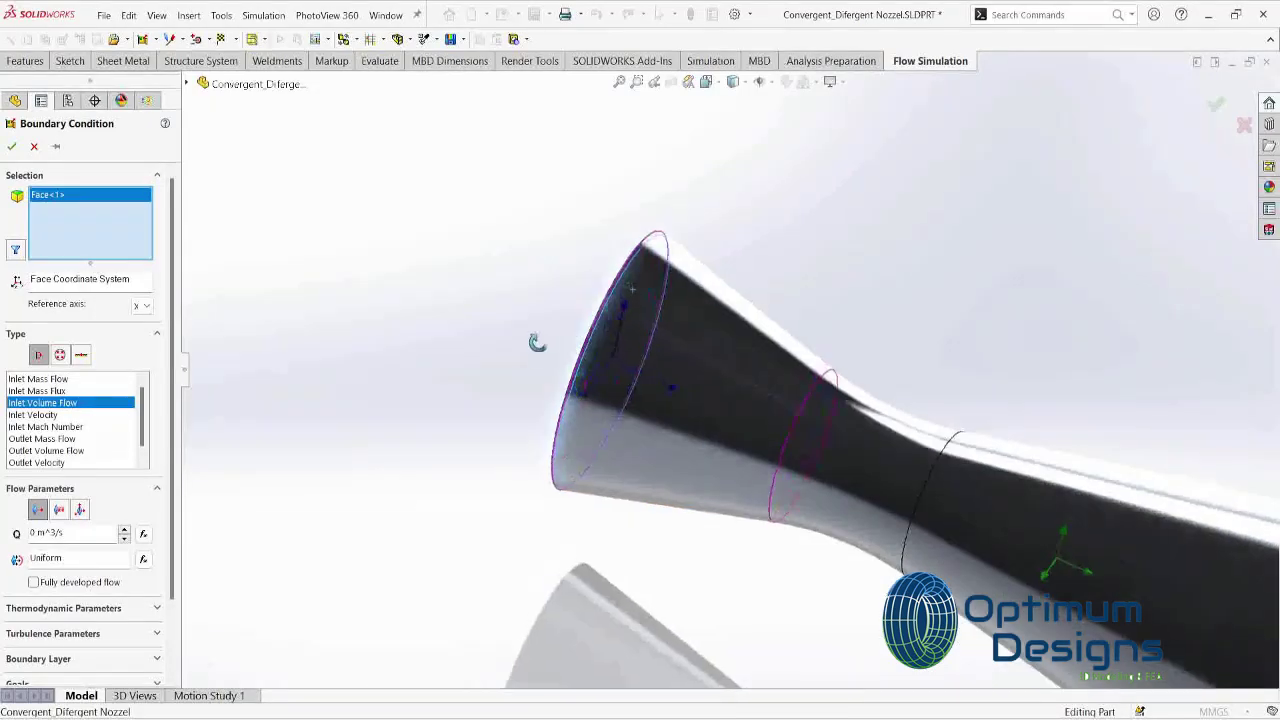
middle_click_drag(534, 340, 523, 334)
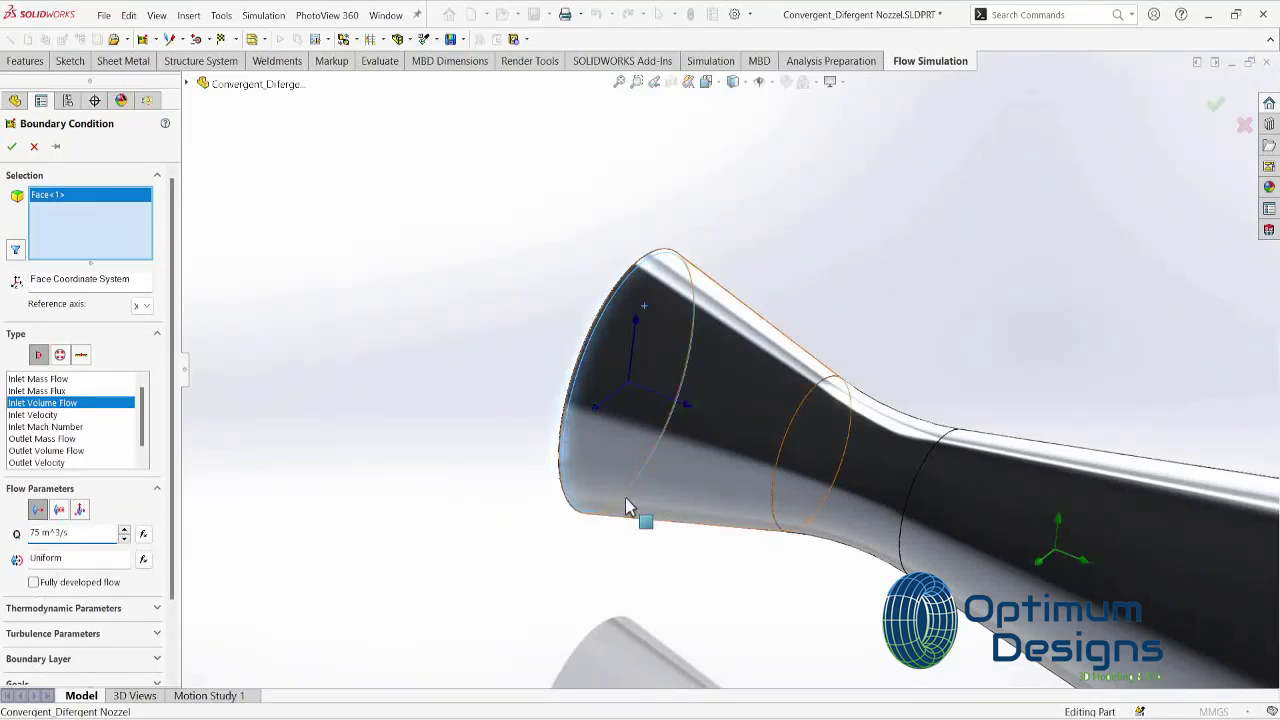
scroll(620, 505, "up", 2)
left_click(55, 608)
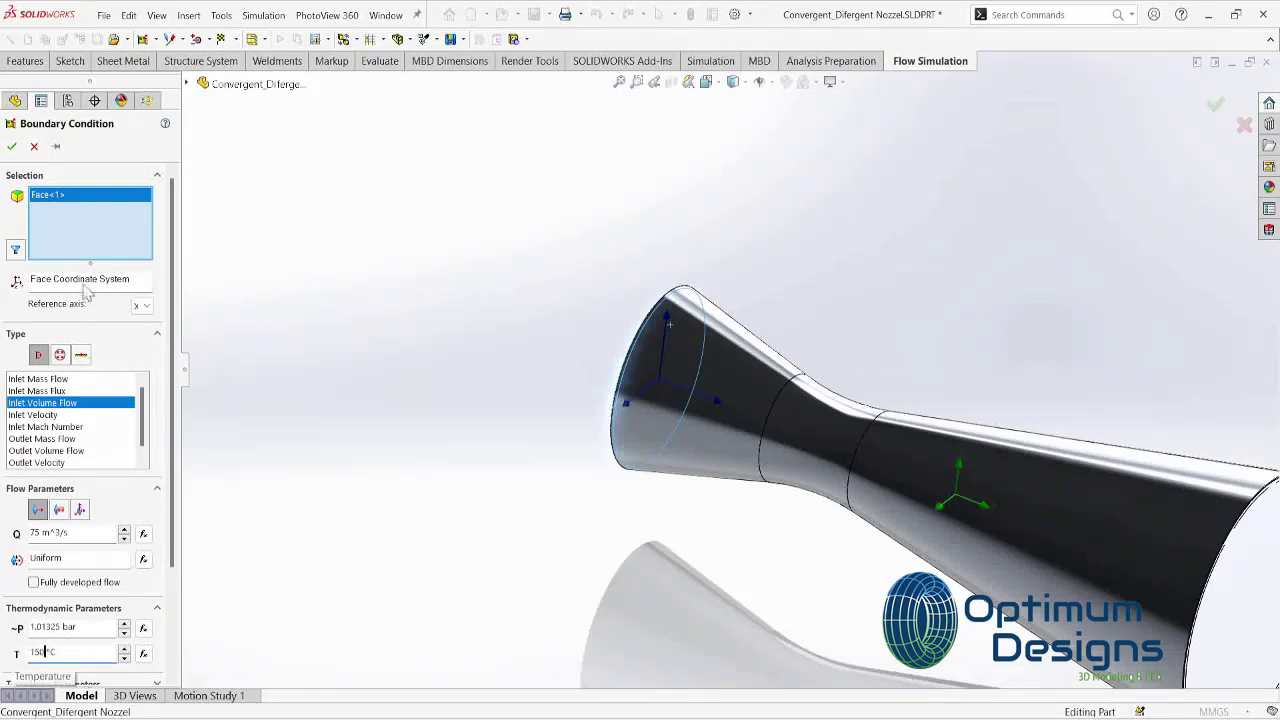
left_click(12, 147)
middle_click_drag(950, 430, 1020, 449)
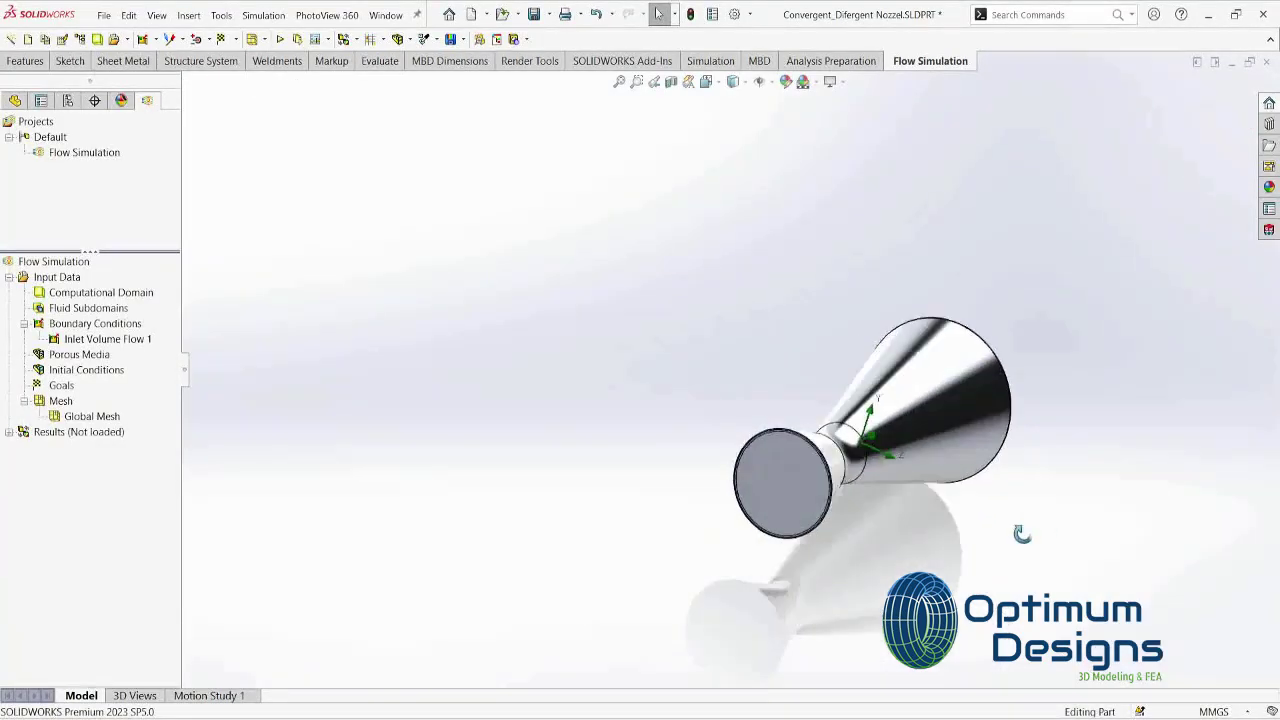
Step: Start a new Pressure Openings boundary condition, clearing the preselected cone face
scroll(1020, 372, "down", 3)
right_click(872, 376)
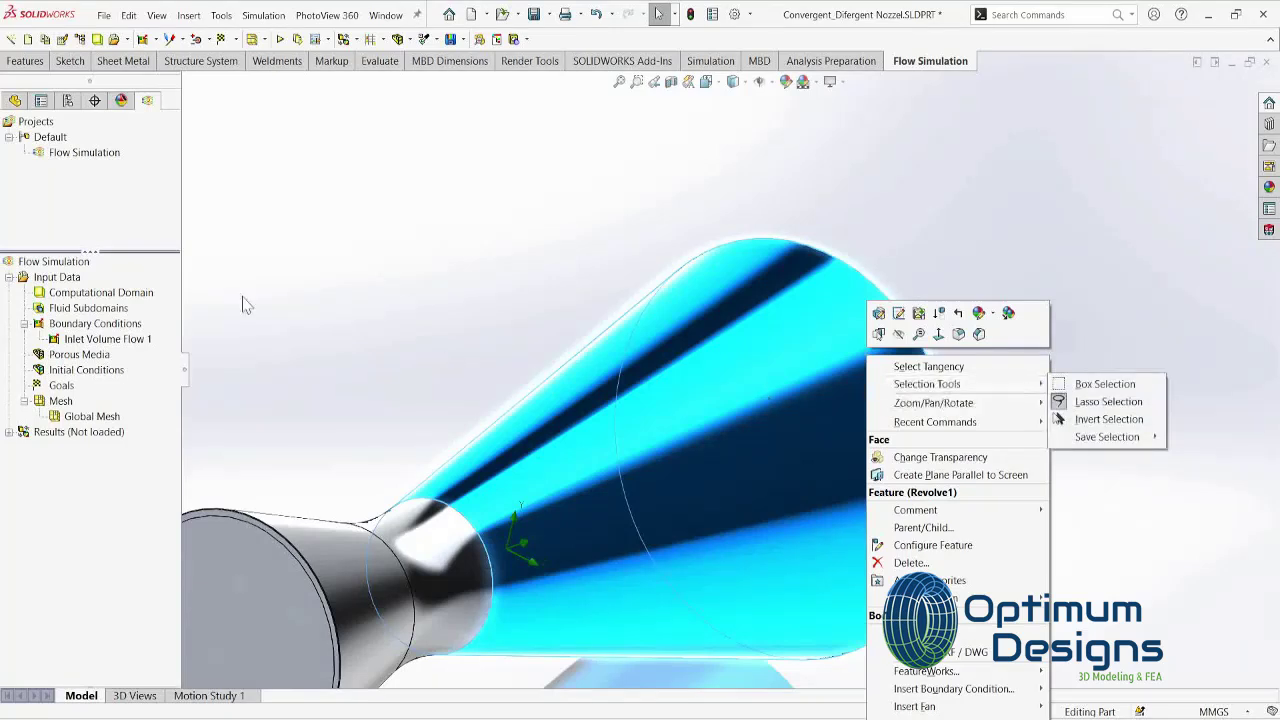
key("Escape")
right_click(106, 331)
left_click(230, 338)
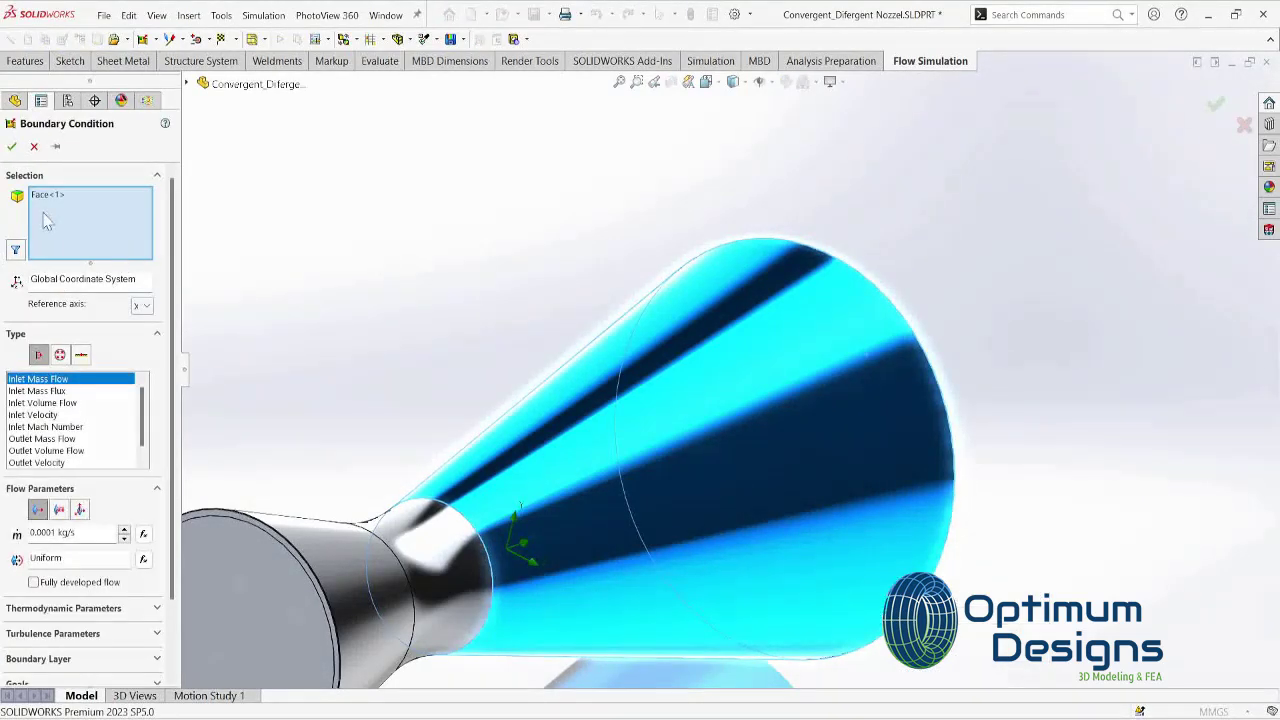
key("Delete")
left_click(60, 354)
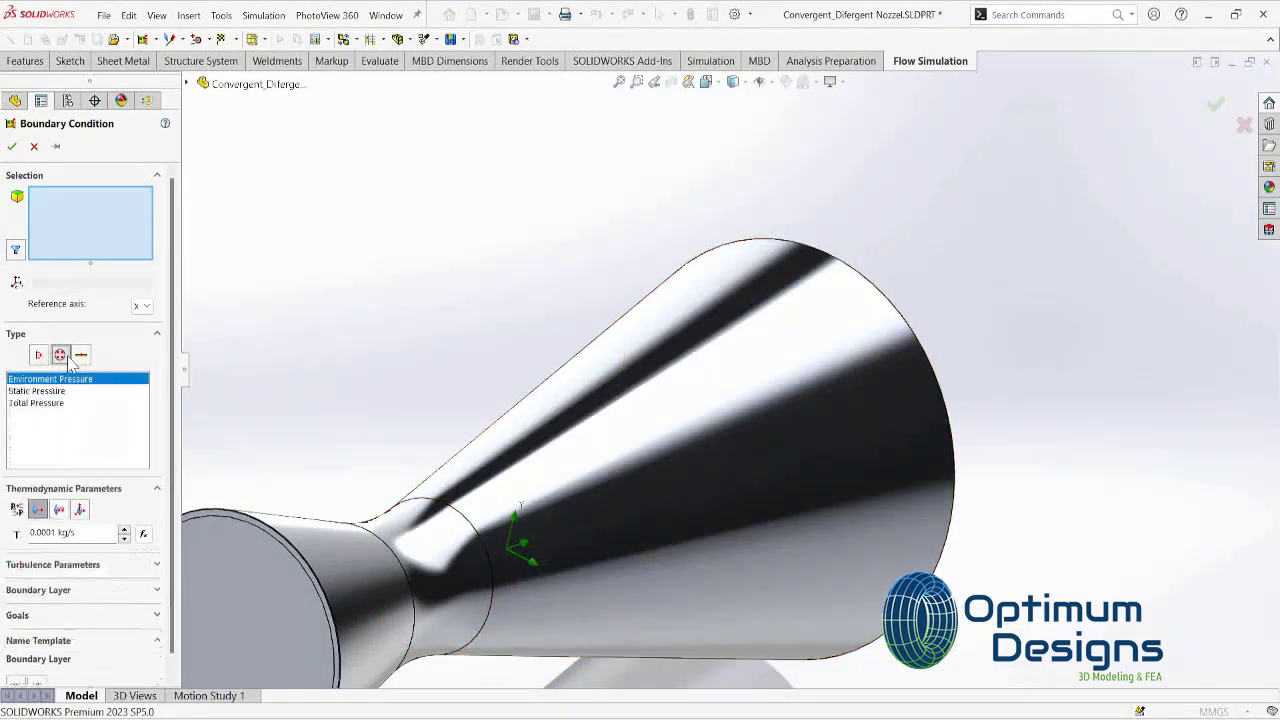
Step: Apply Environment Pressure at 1.01325 bar to the nozzle's wide outlet face and confirm
right_click(878, 364)
left_click(920, 406)
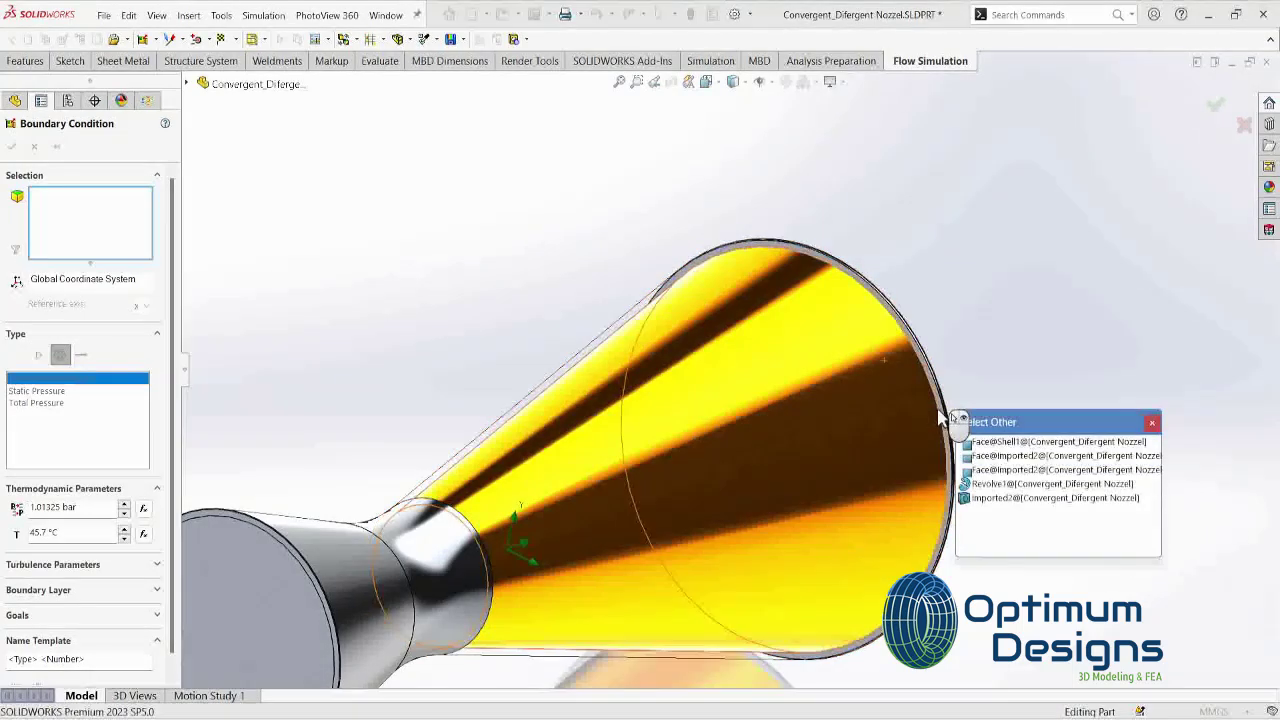
scroll(935, 365, "down", 5)
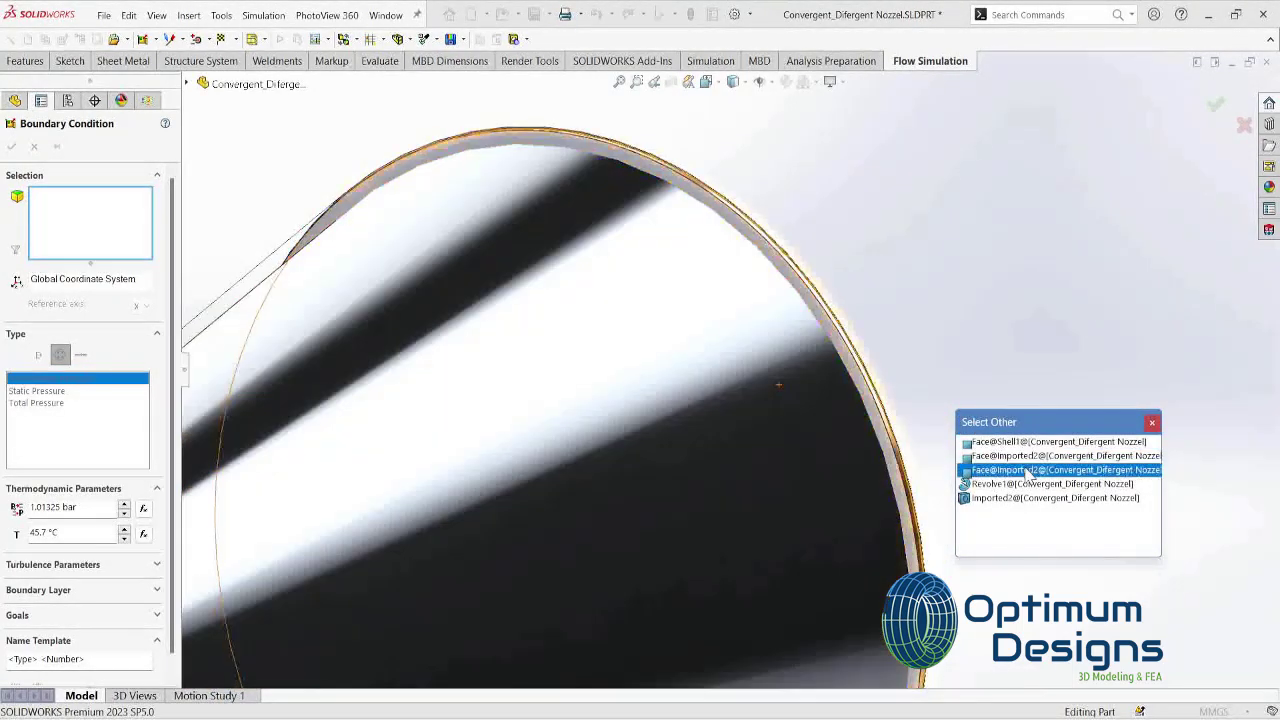
left_click(1028, 456)
scroll(1006, 471, "up", 8)
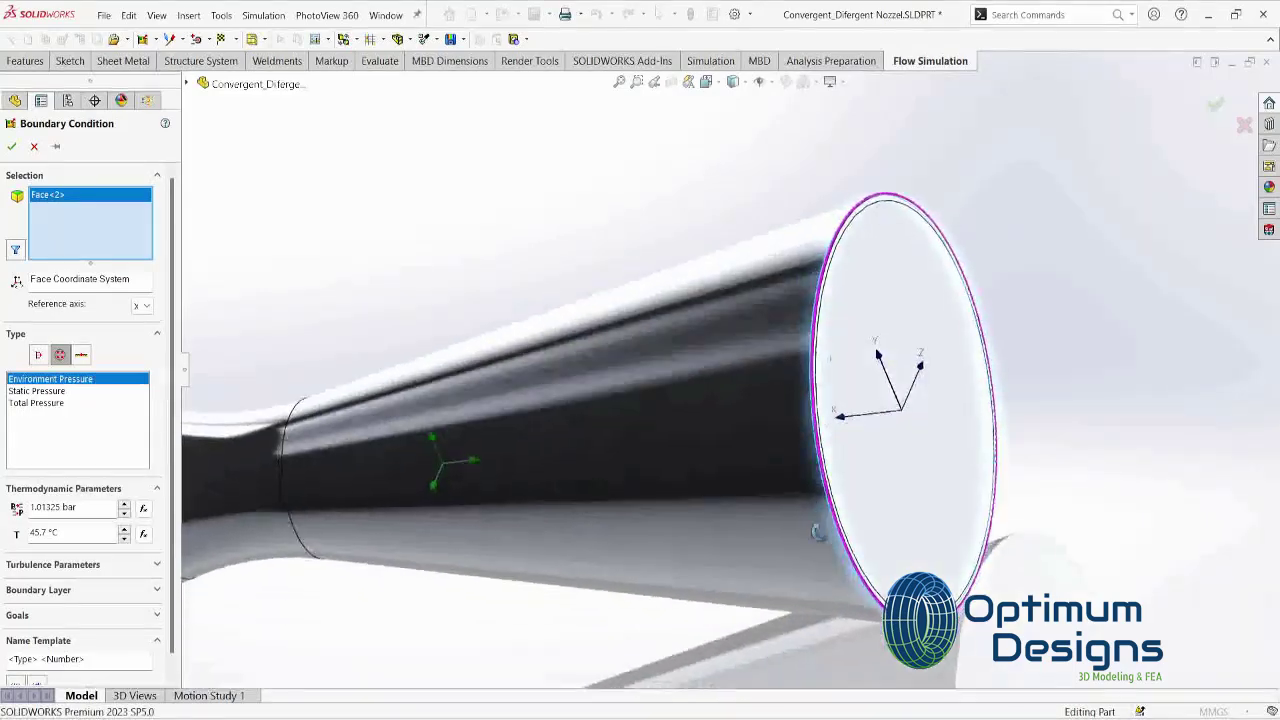
middle_click_drag(798, 620, 703, 277)
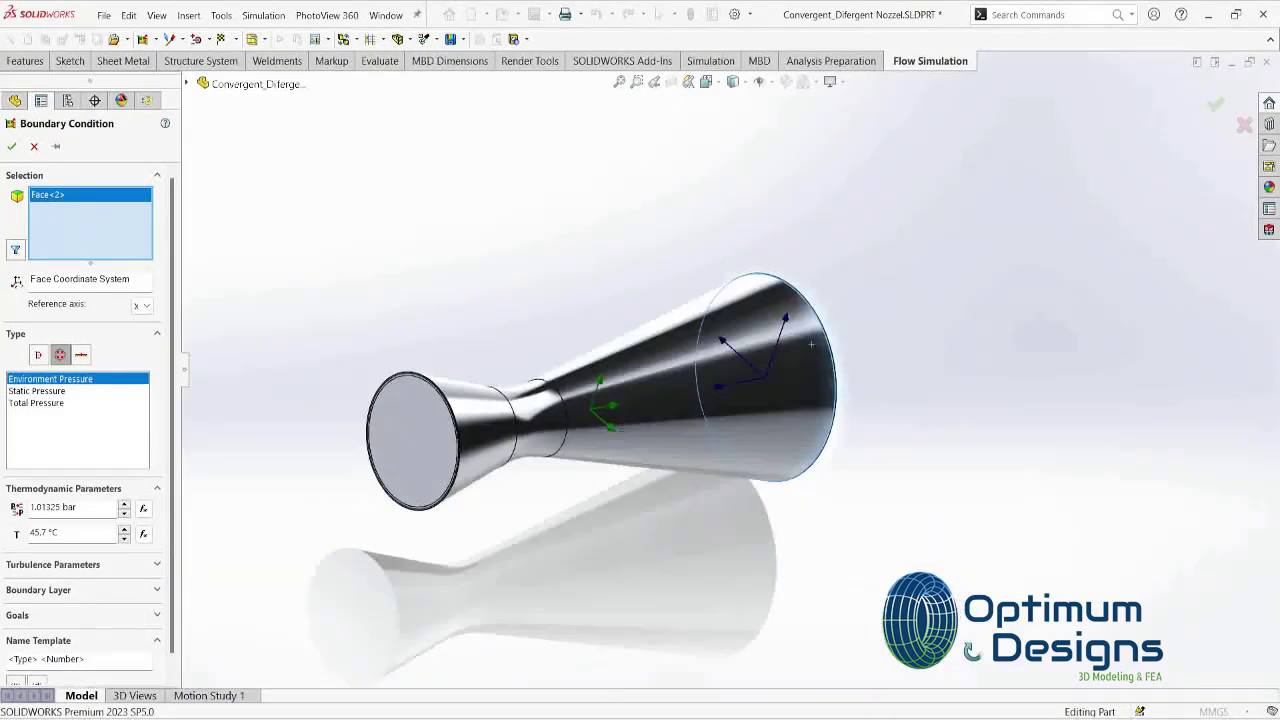
scroll(703, 277, "down", 5)
scroll(703, 277, "down", 3)
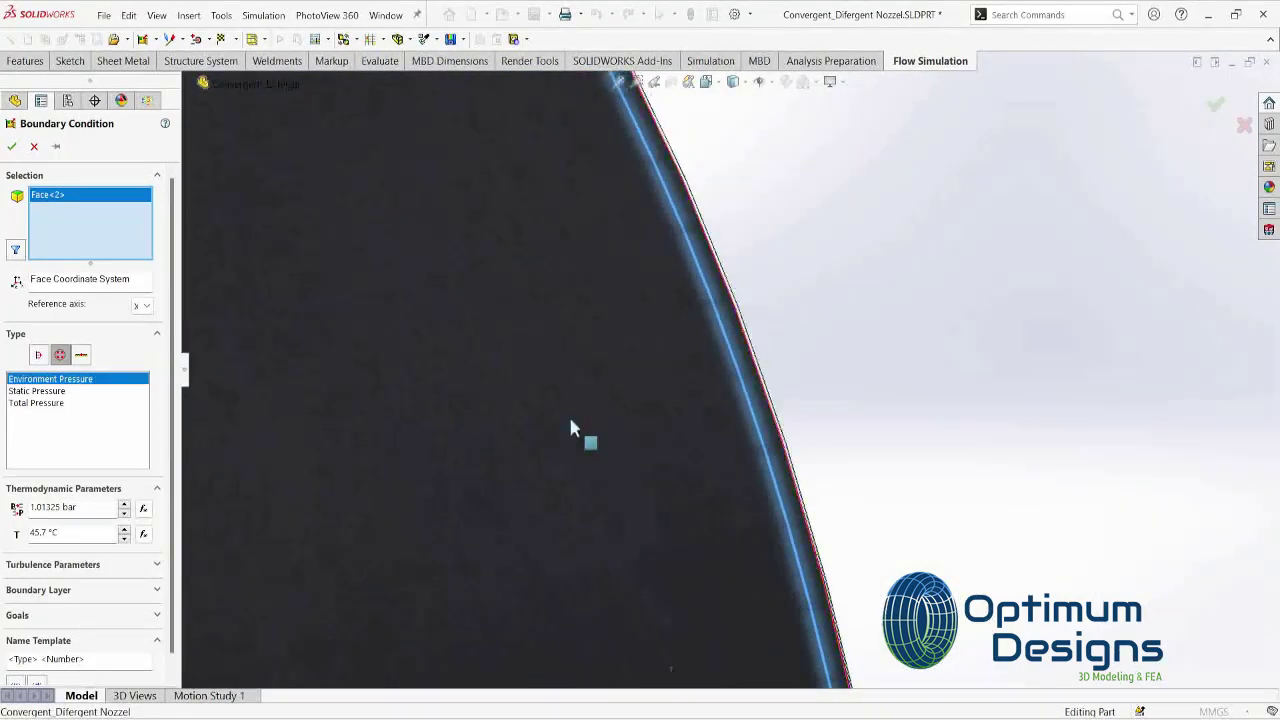
scroll(545, 436, "up", 5)
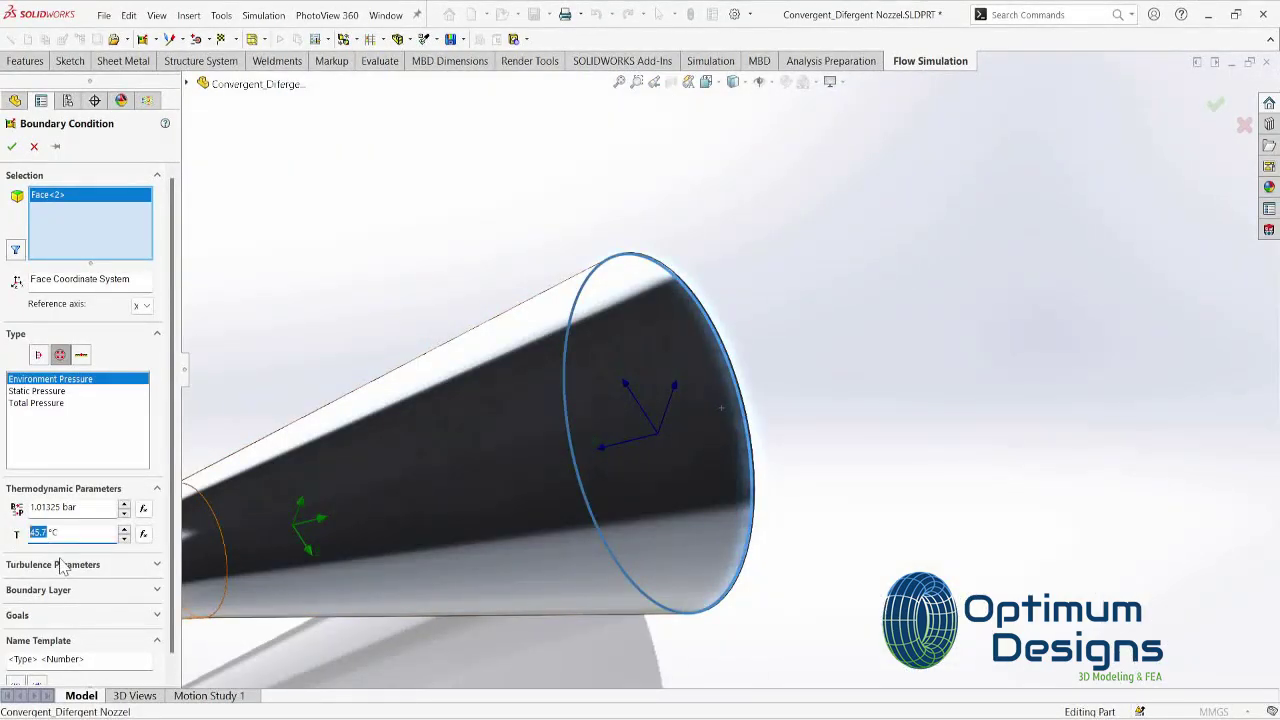
left_click(10, 148)
scroll(628, 480, "up", 5)
middle_click_drag(628, 480, 457, 457)
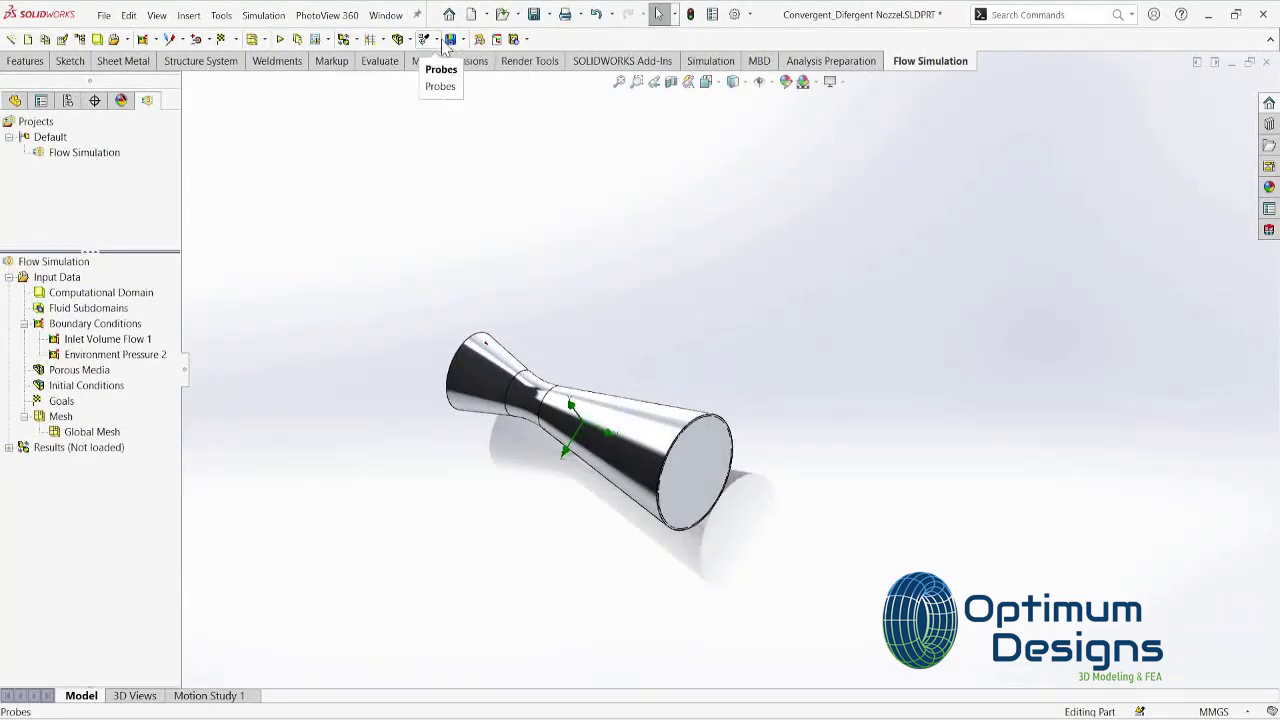
Step: Set model transparency to 0.90 and switch to the isometric view
left_click(409, 40)
left_click(440, 109)
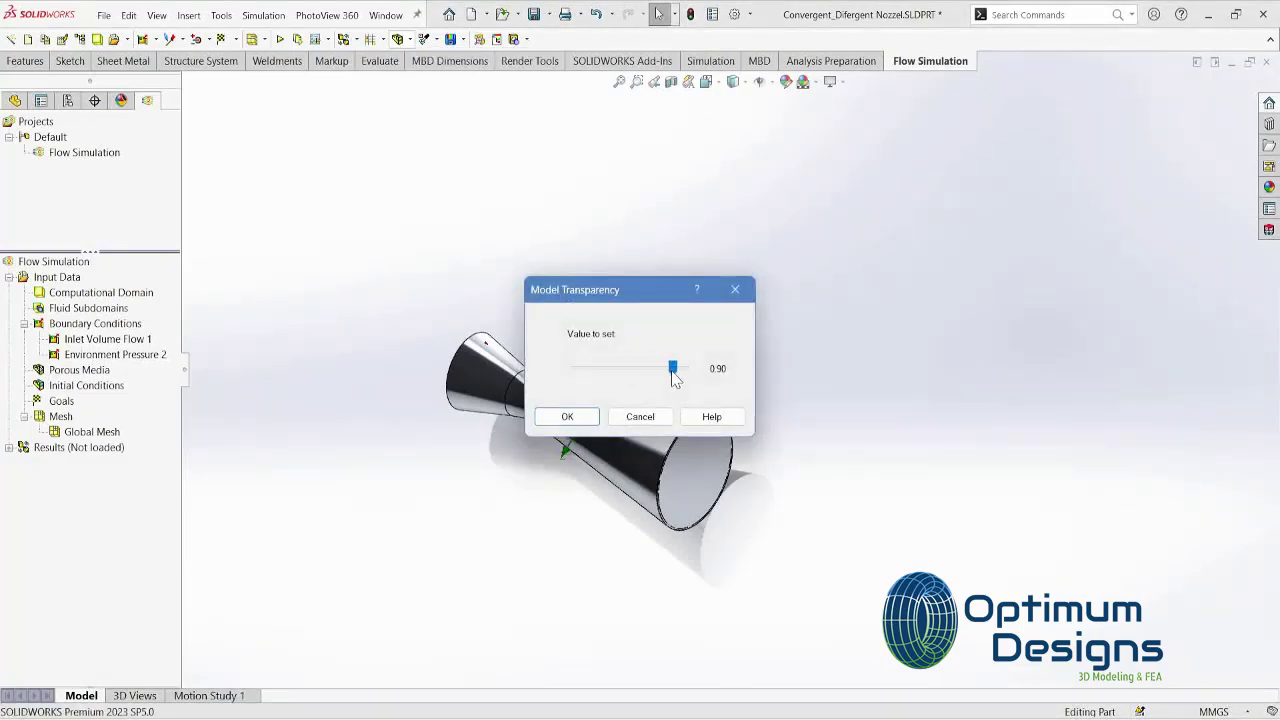
left_click(567, 416)
key("space")
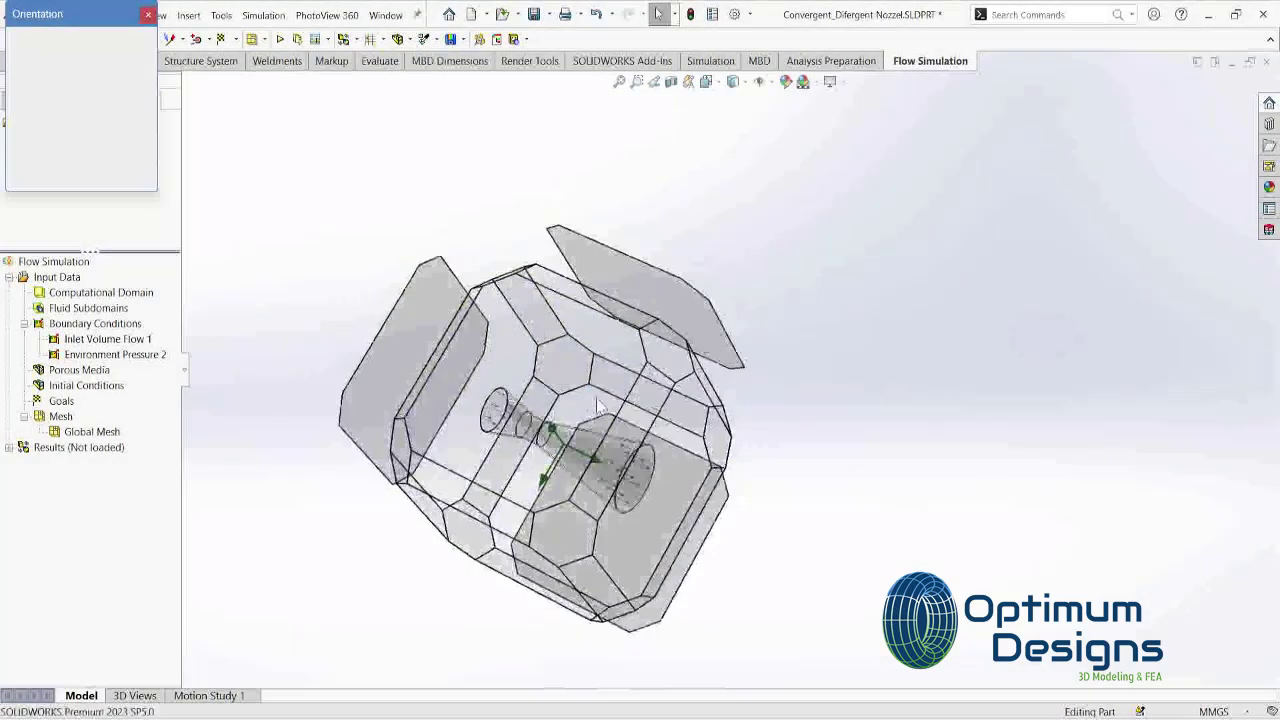
left_click(567, 556)
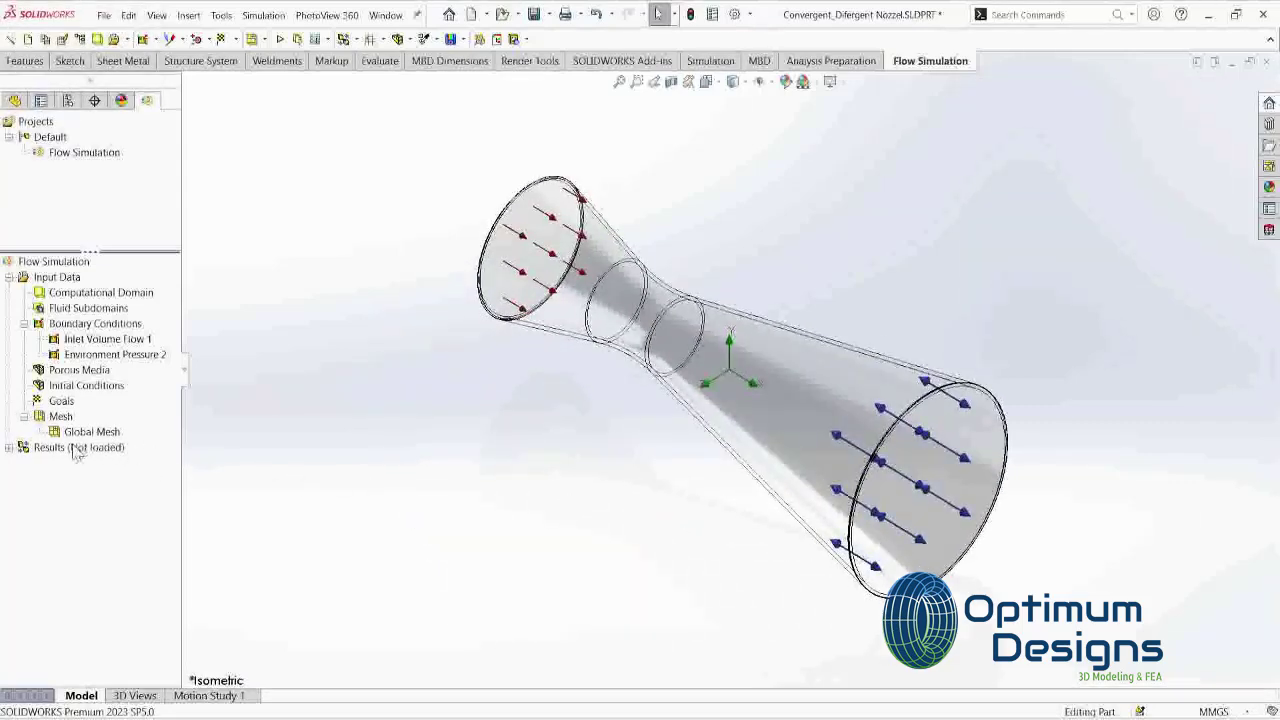
Step: Run the flow calculation using 8 cores
left_click(252, 39)
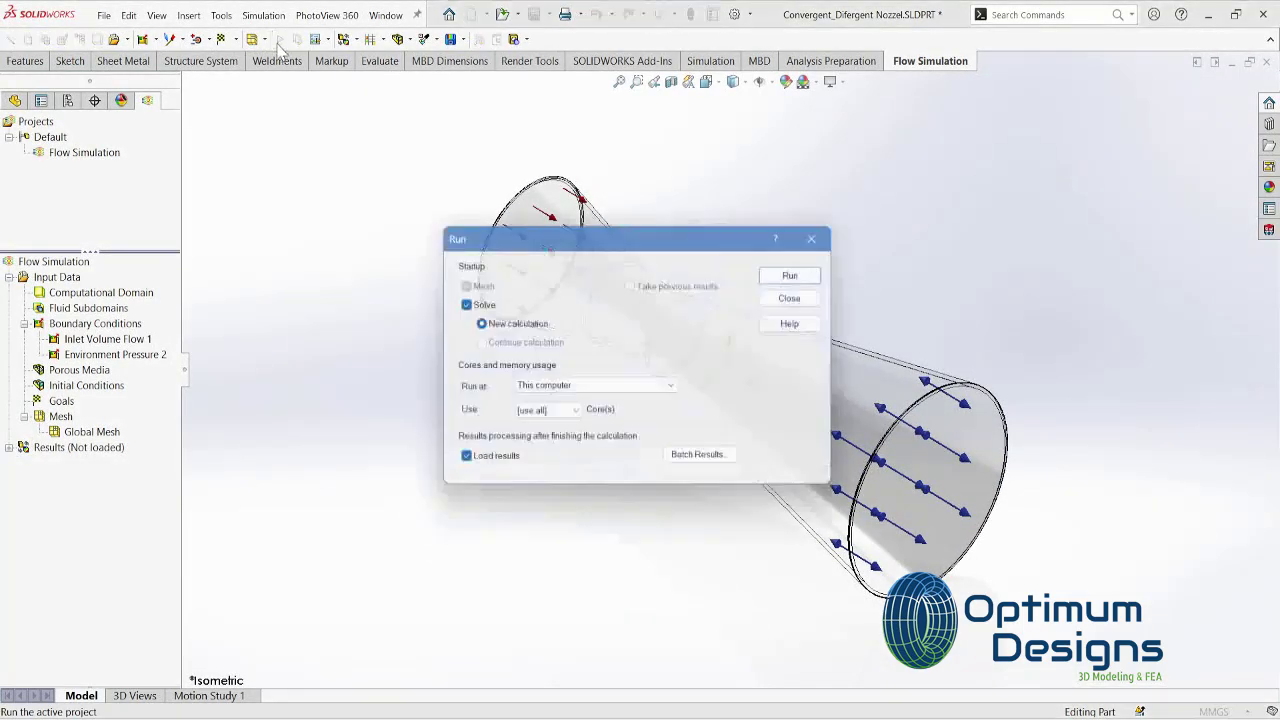
left_click(545, 414)
left_click(531, 512)
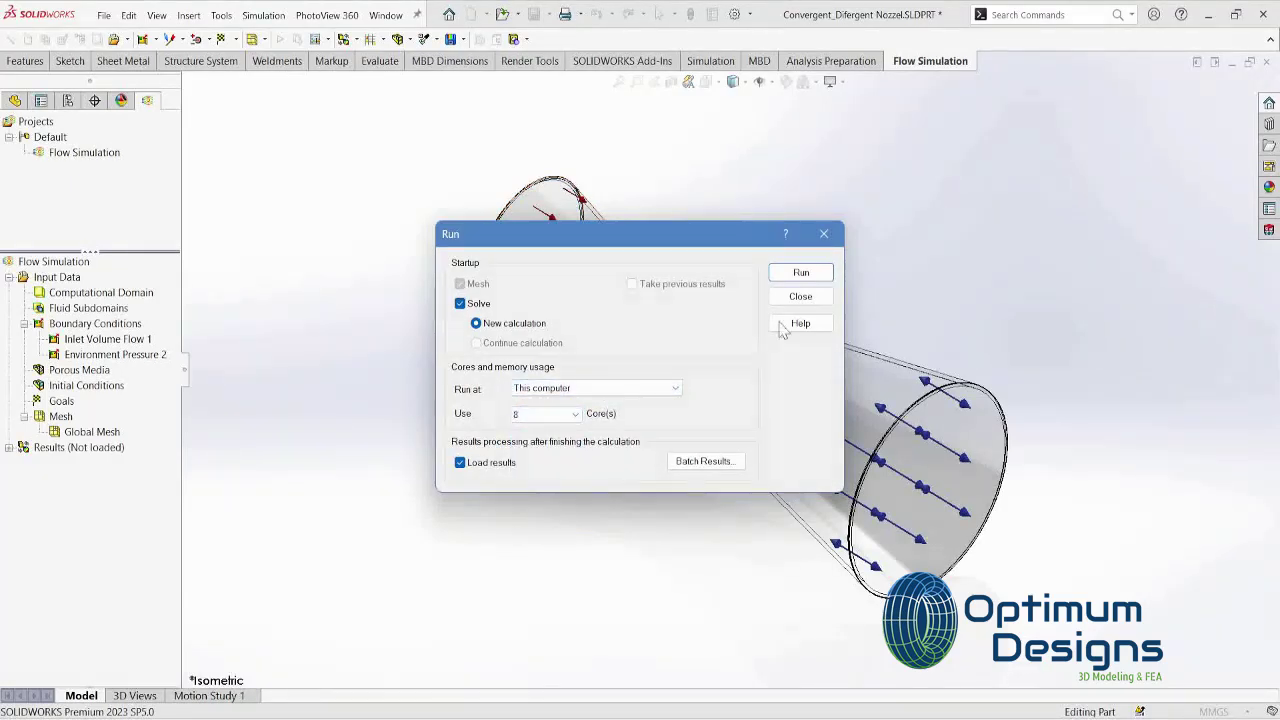
left_click(805, 295)
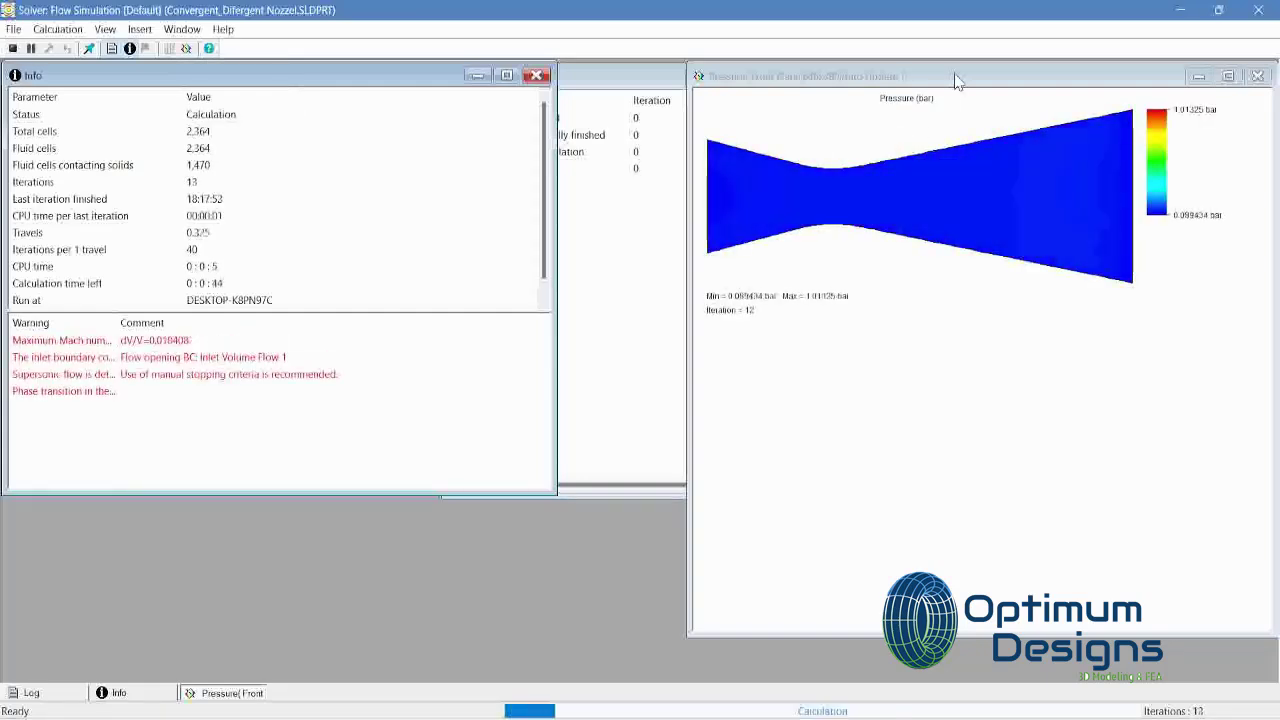
Step: Watch the solver's Info, Log and Pressure preview windows until the run finishes at iteration 160
left_click_drag(119, 323, 226, 323)
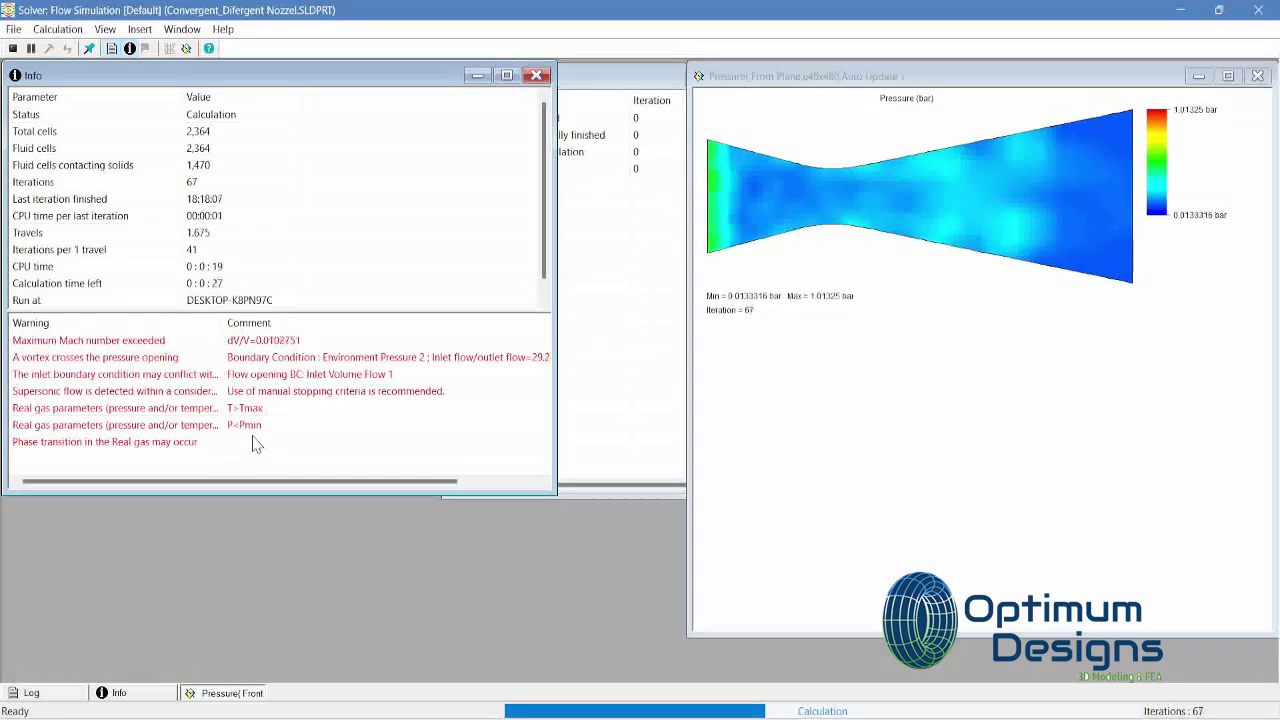
left_click(602, 224)
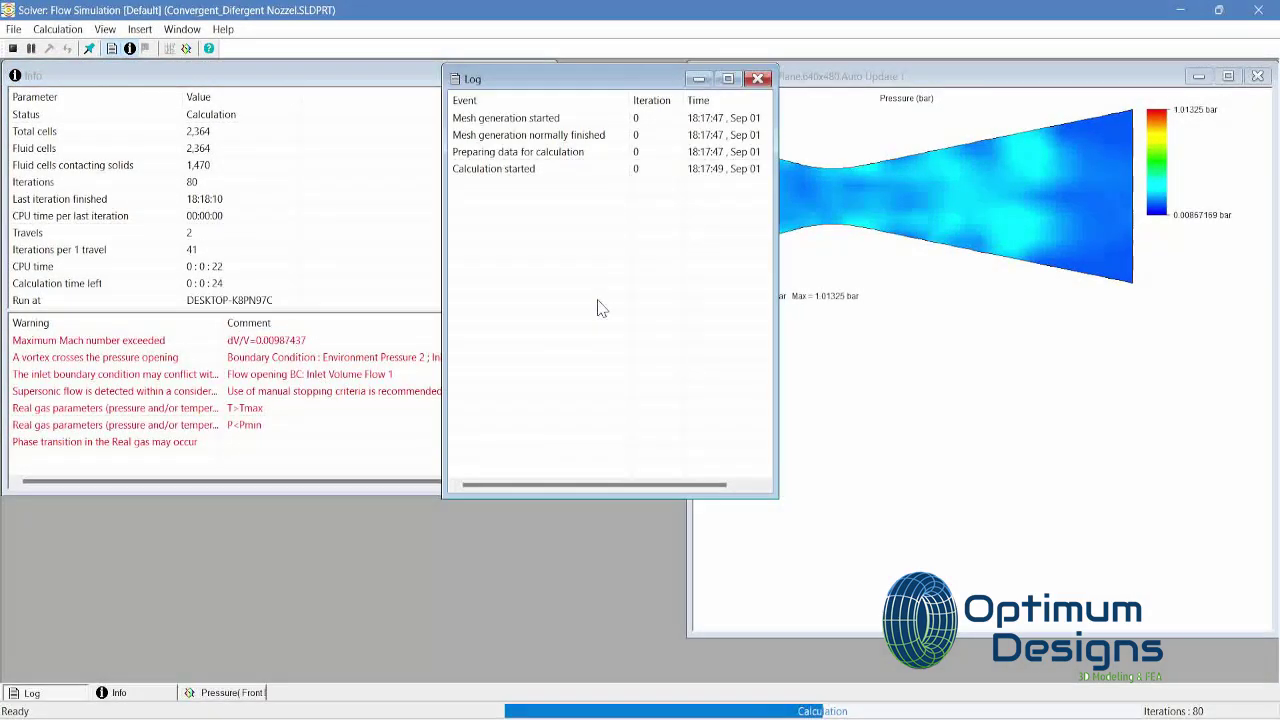
left_click(425, 125)
left_click(993, 83)
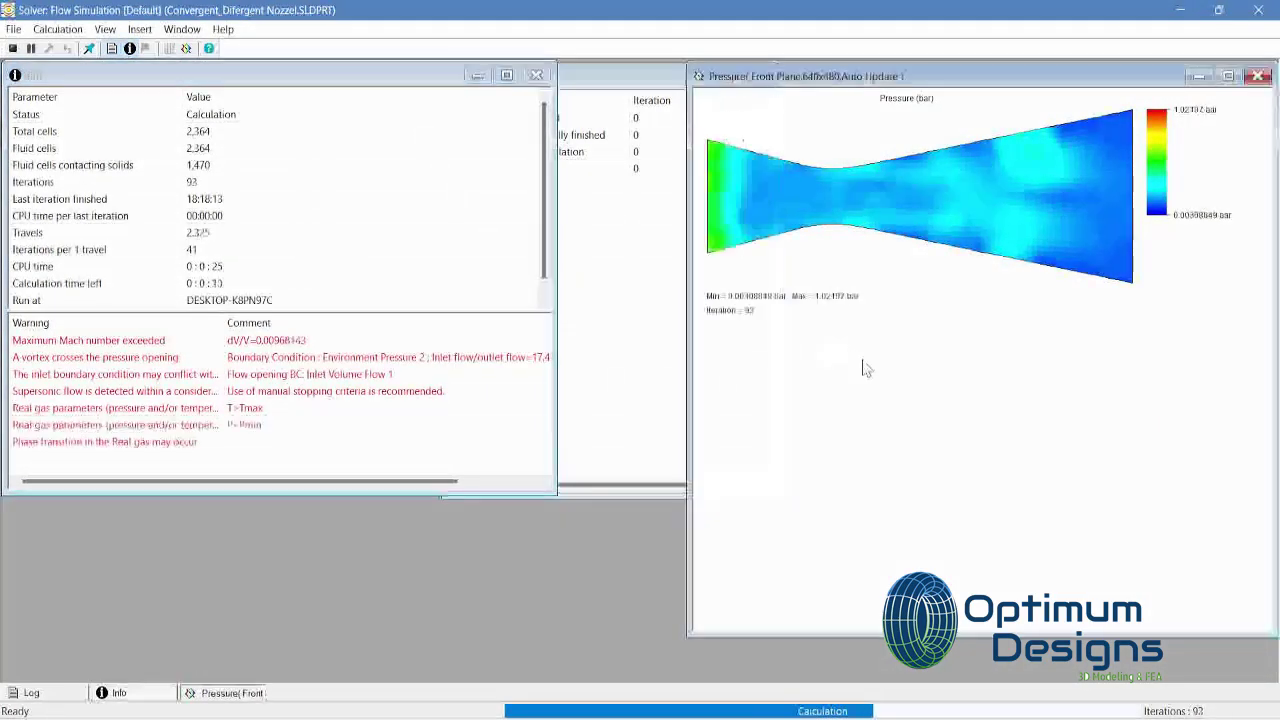
left_click_drag(993, 83, 967, 86)
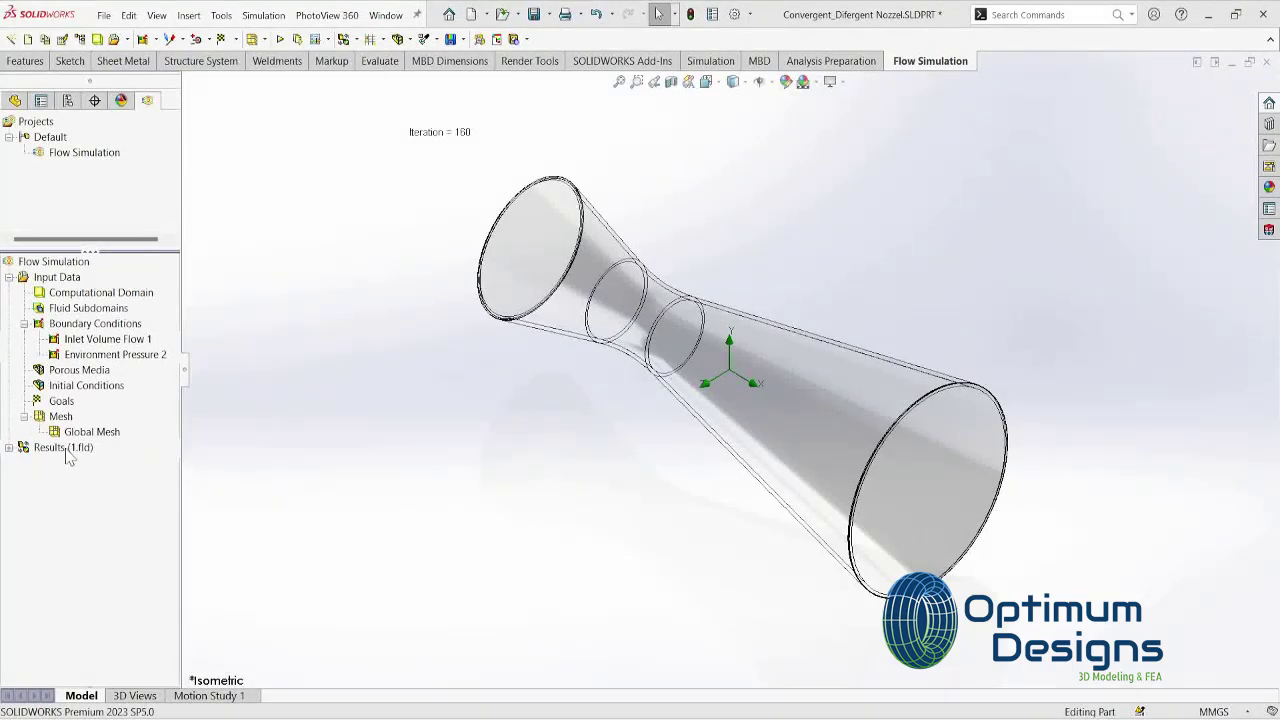
Step: Expand Results and start a Flow Trajectories plot seeded from the nozzle's inlet face
left_click(10, 447)
scroll(60, 420, "up", 1)
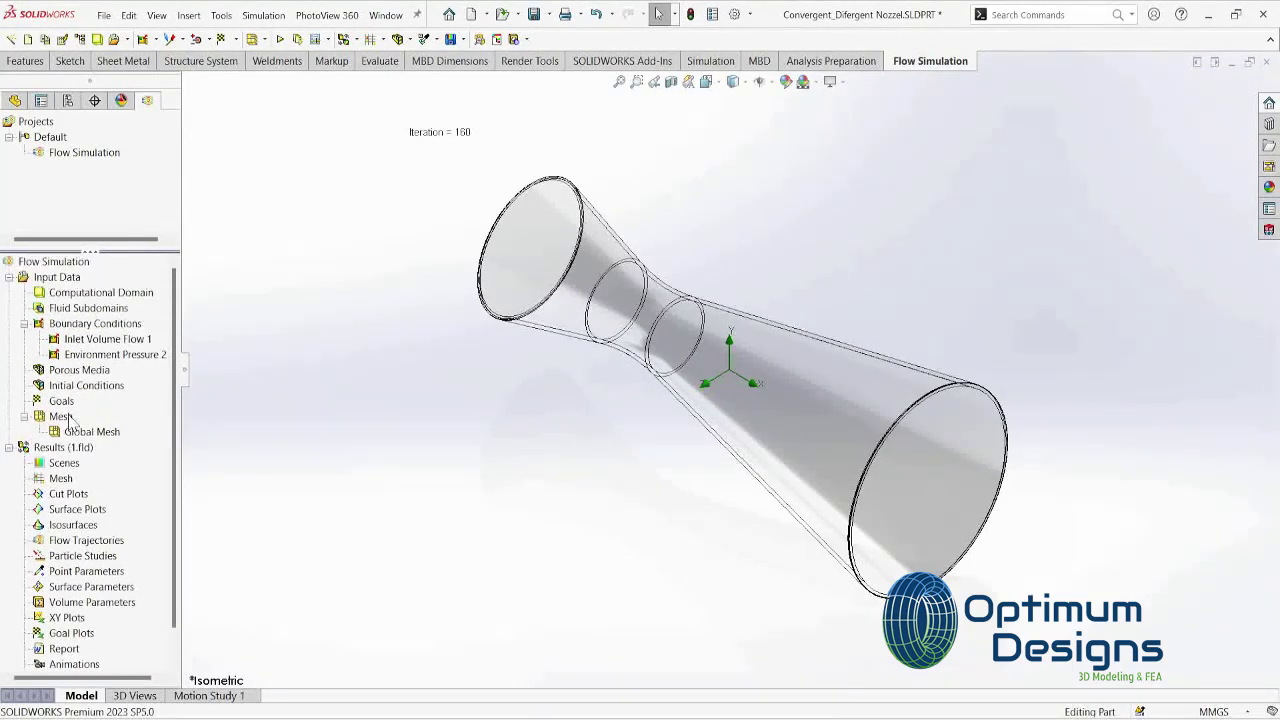
right_click(60, 401)
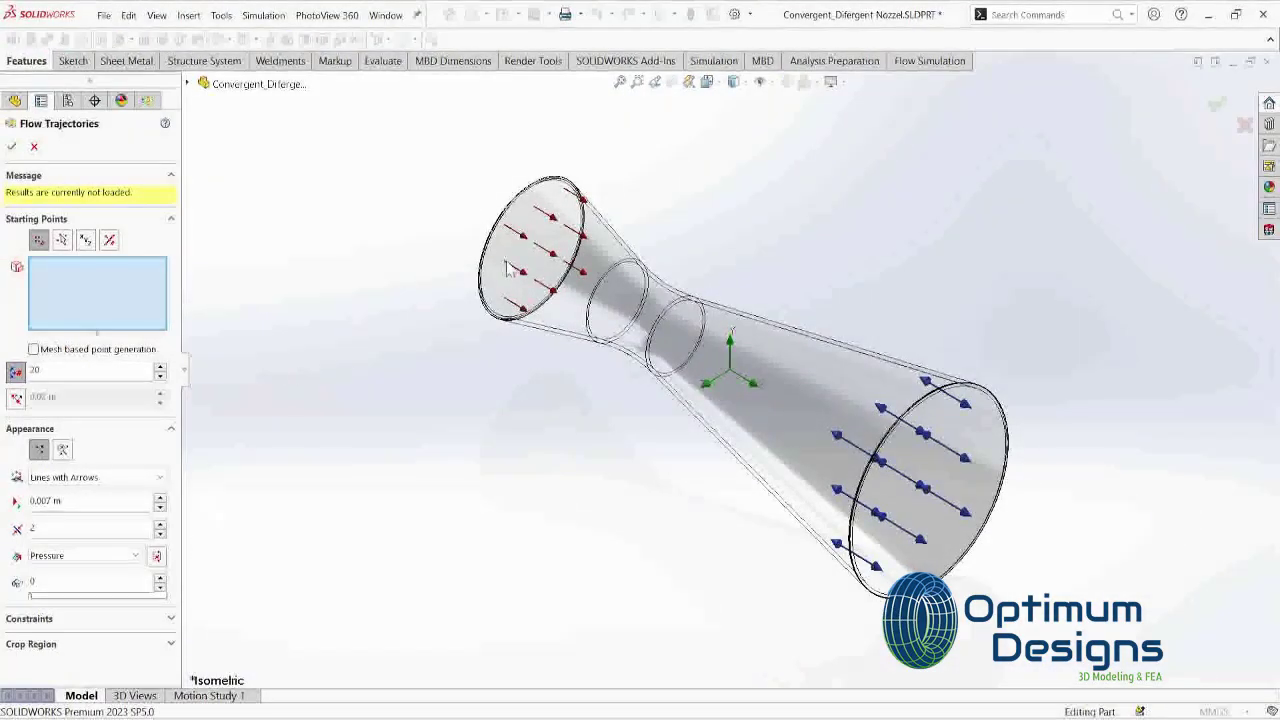
scroll(557, 251, "down", 5)
right_click(559, 239)
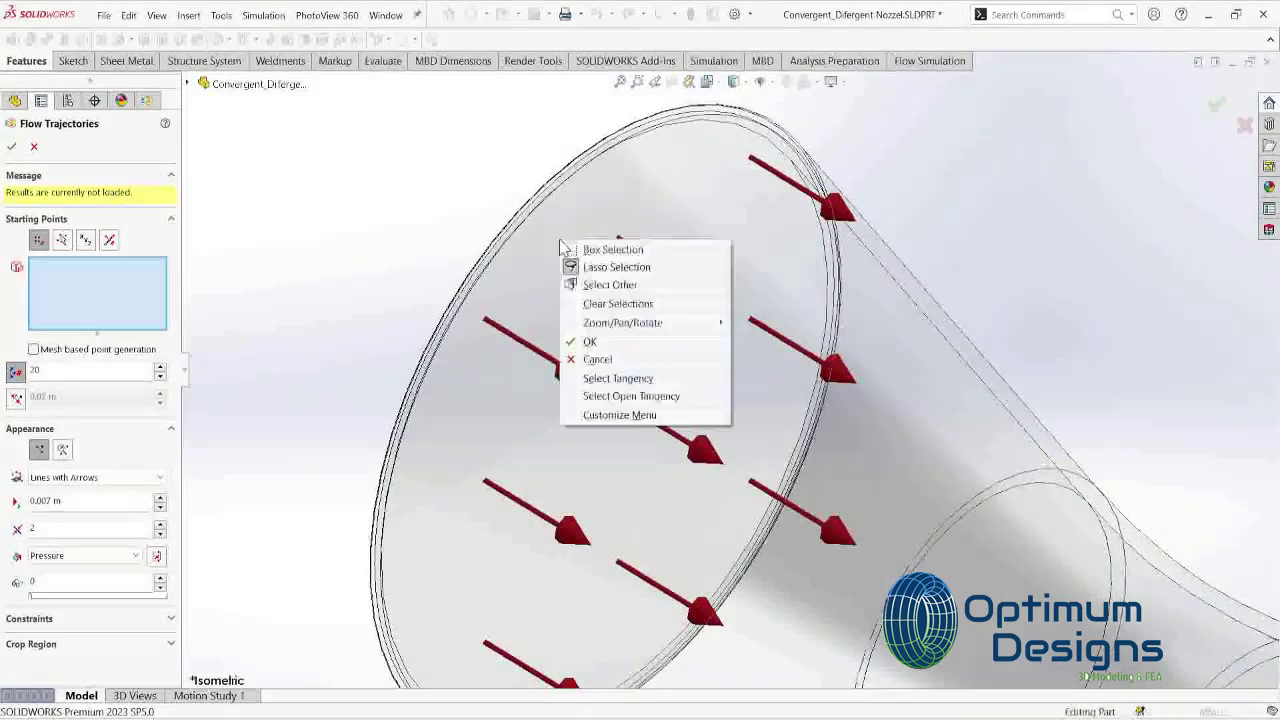
left_click(620, 286)
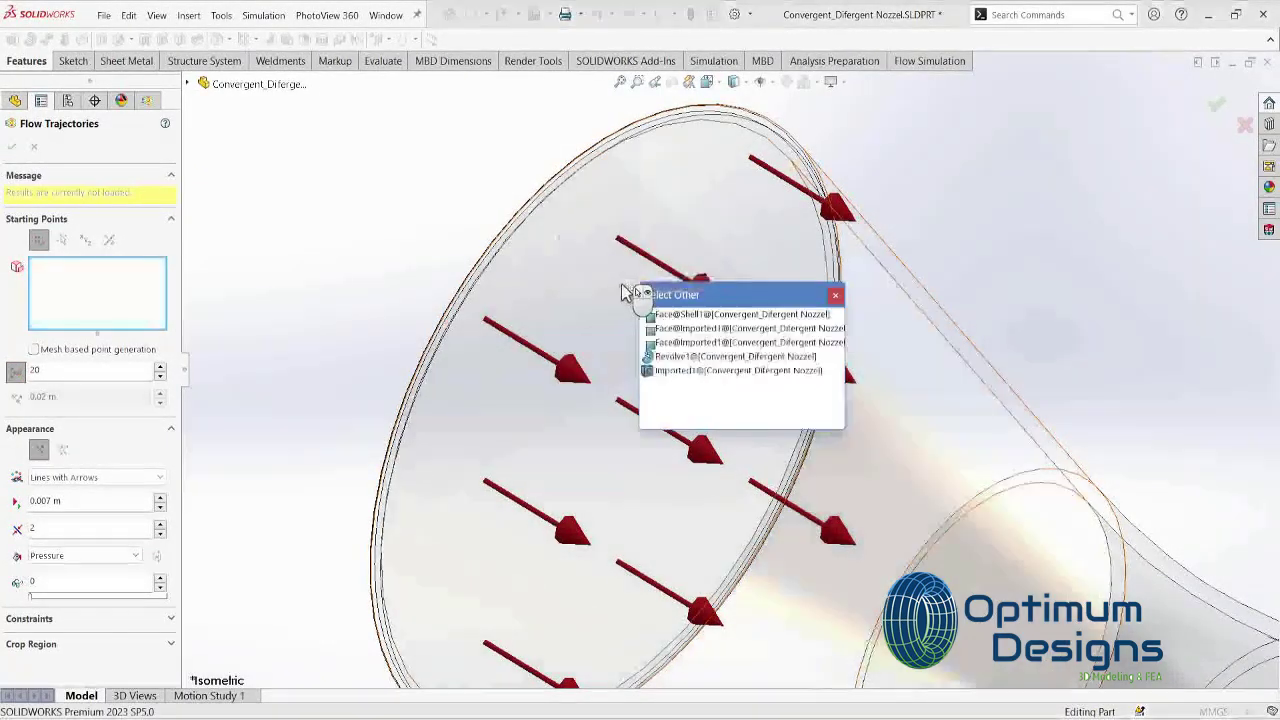
left_click(688, 332)
Step: Add the outlet face as a second starting point and confirm the arrowed trajectories
scroll(707, 411, "up", 3)
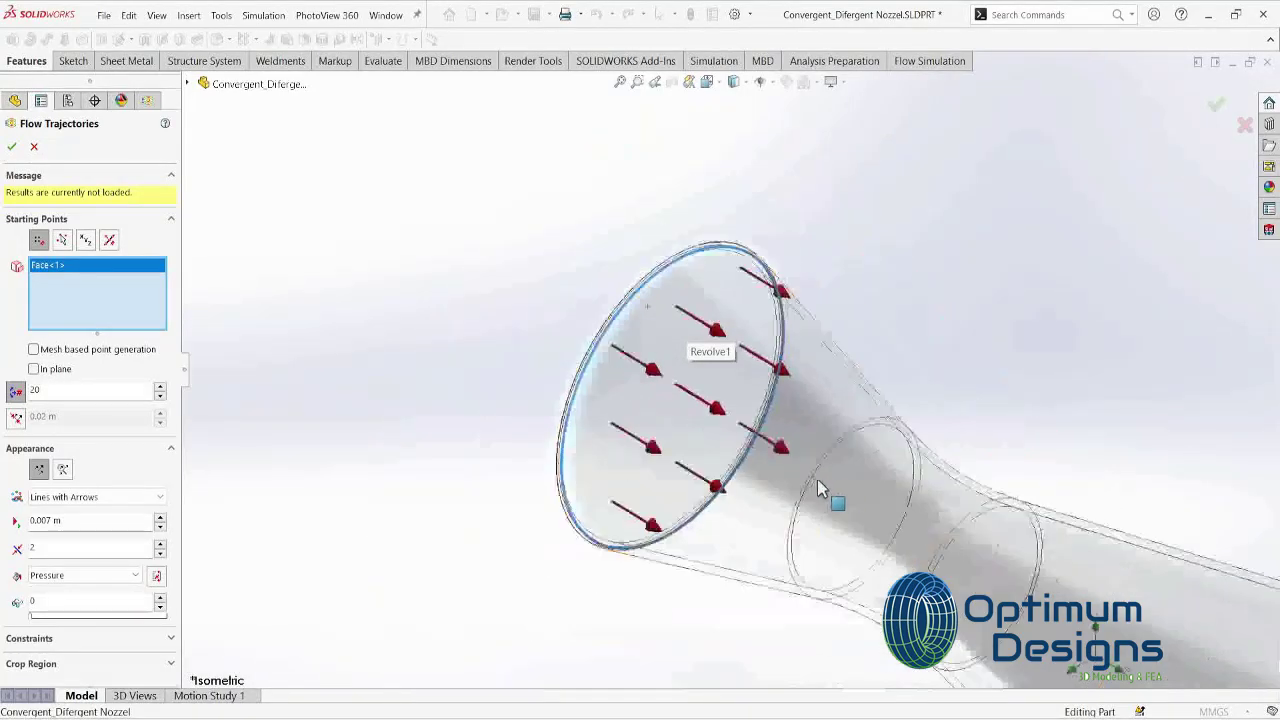
scroll(817, 479, "up", 5)
scroll(938, 487, "down", 2)
scroll(850, 400, "down", 5)
right_click(694, 272)
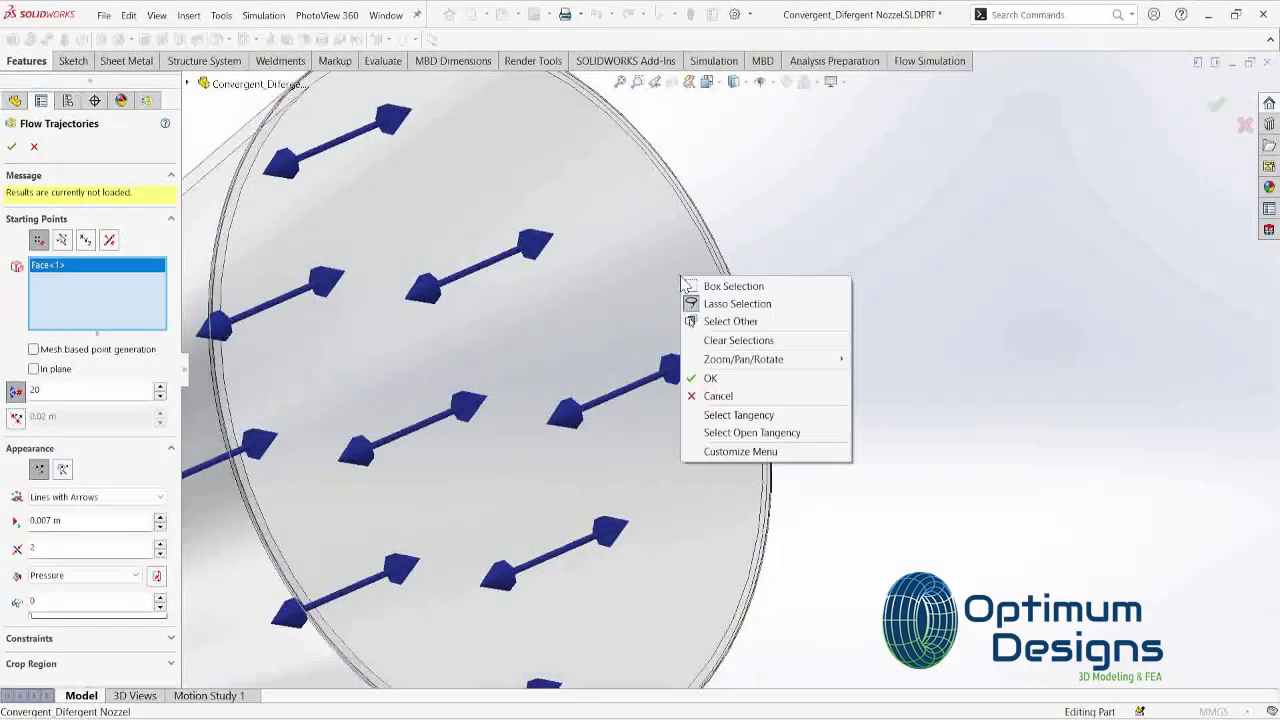
left_click(733, 322)
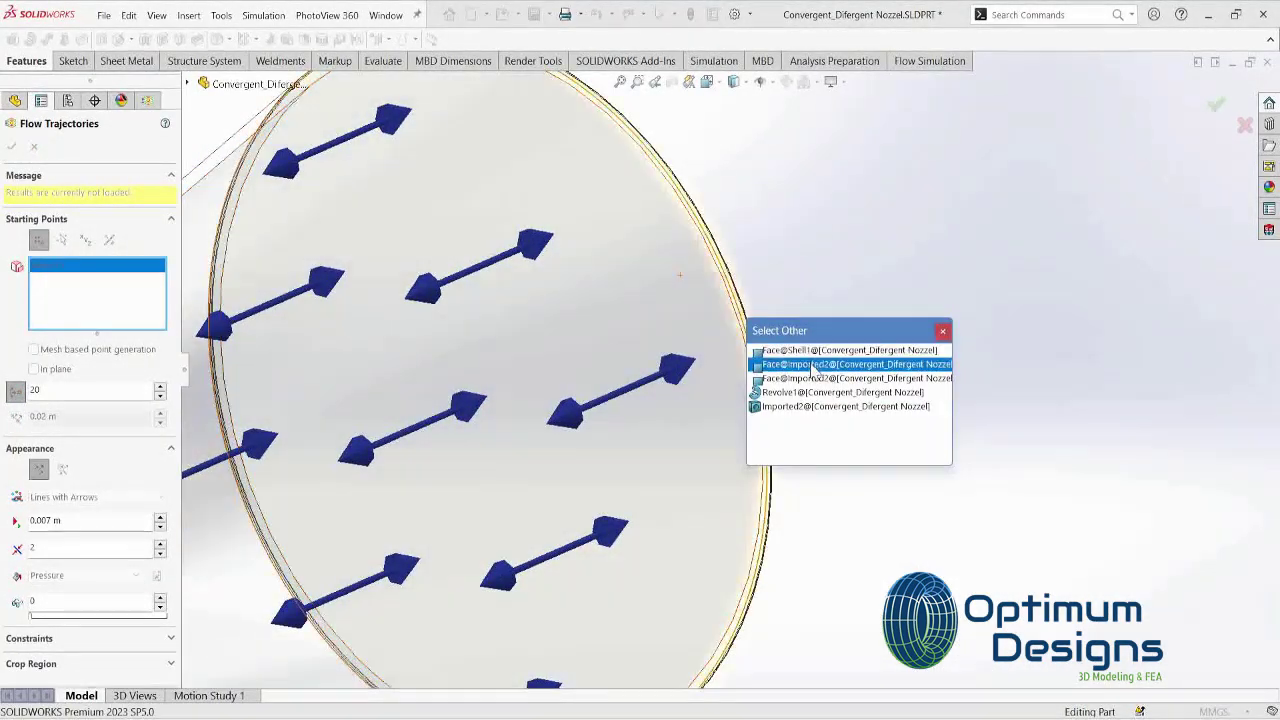
left_click(812, 383)
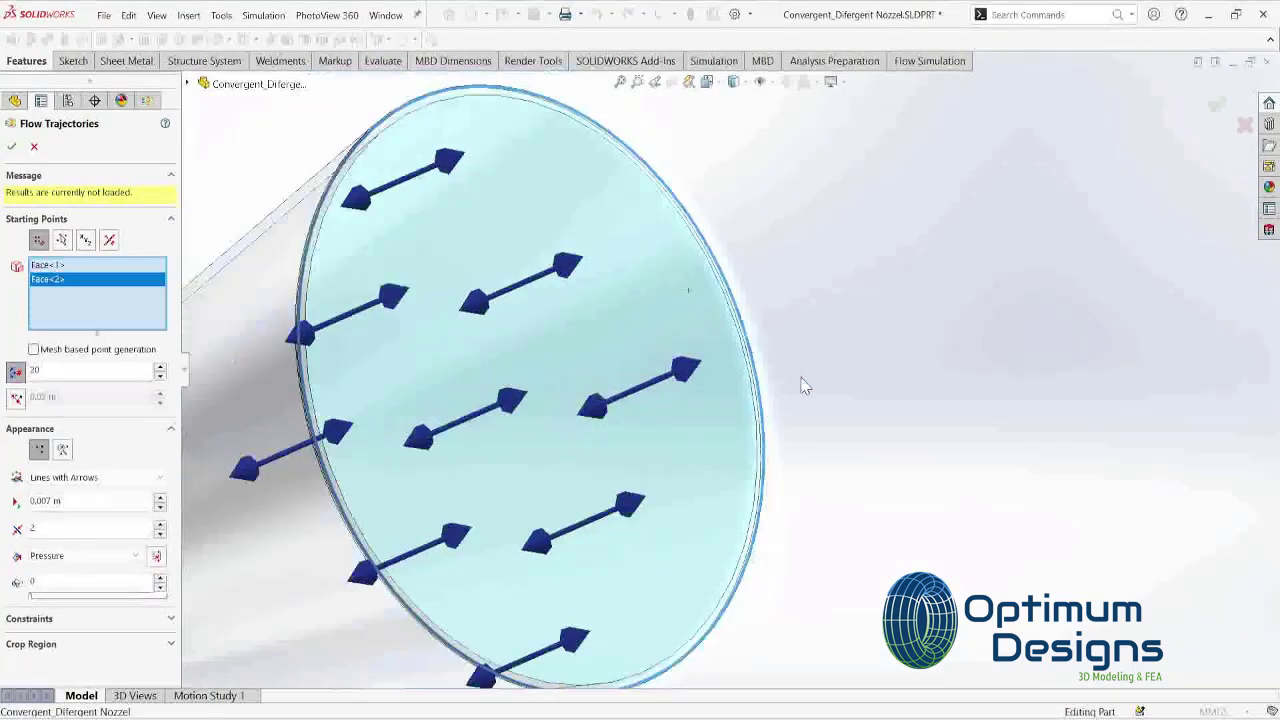
key("f")
middle_click_drag(600, 480, 608, 500)
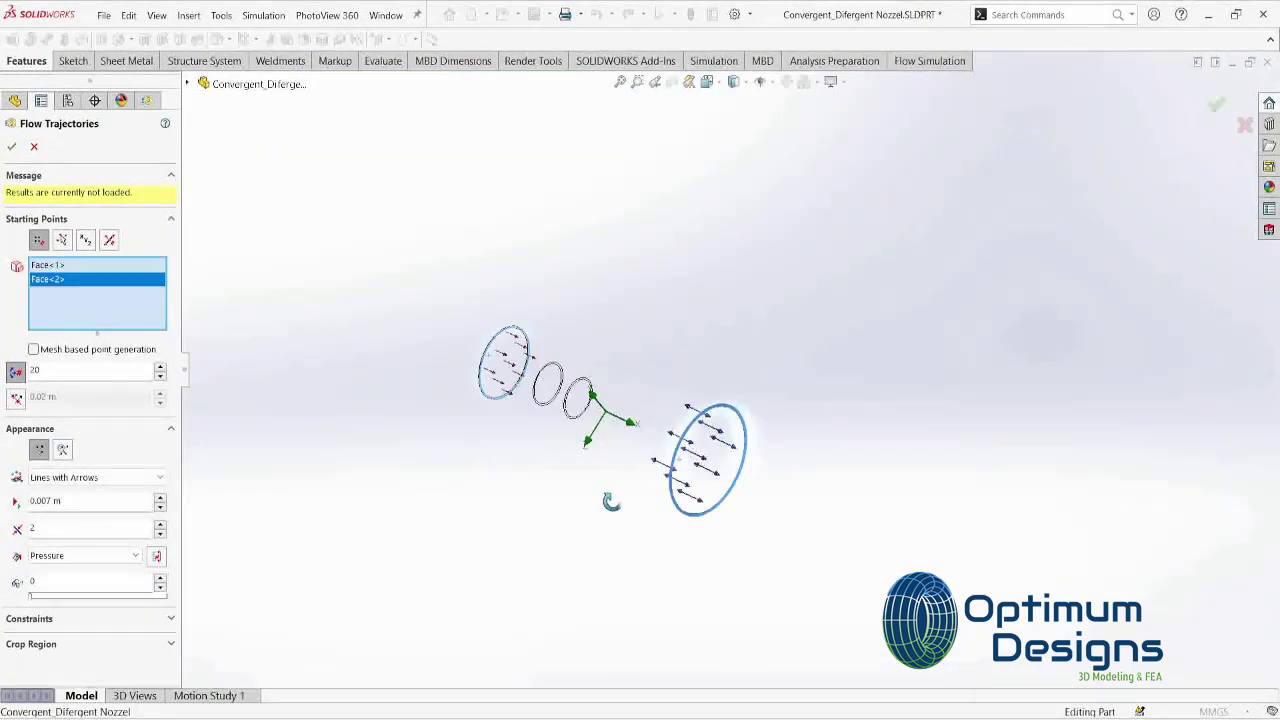
left_click(13, 149)
right_click(117, 558)
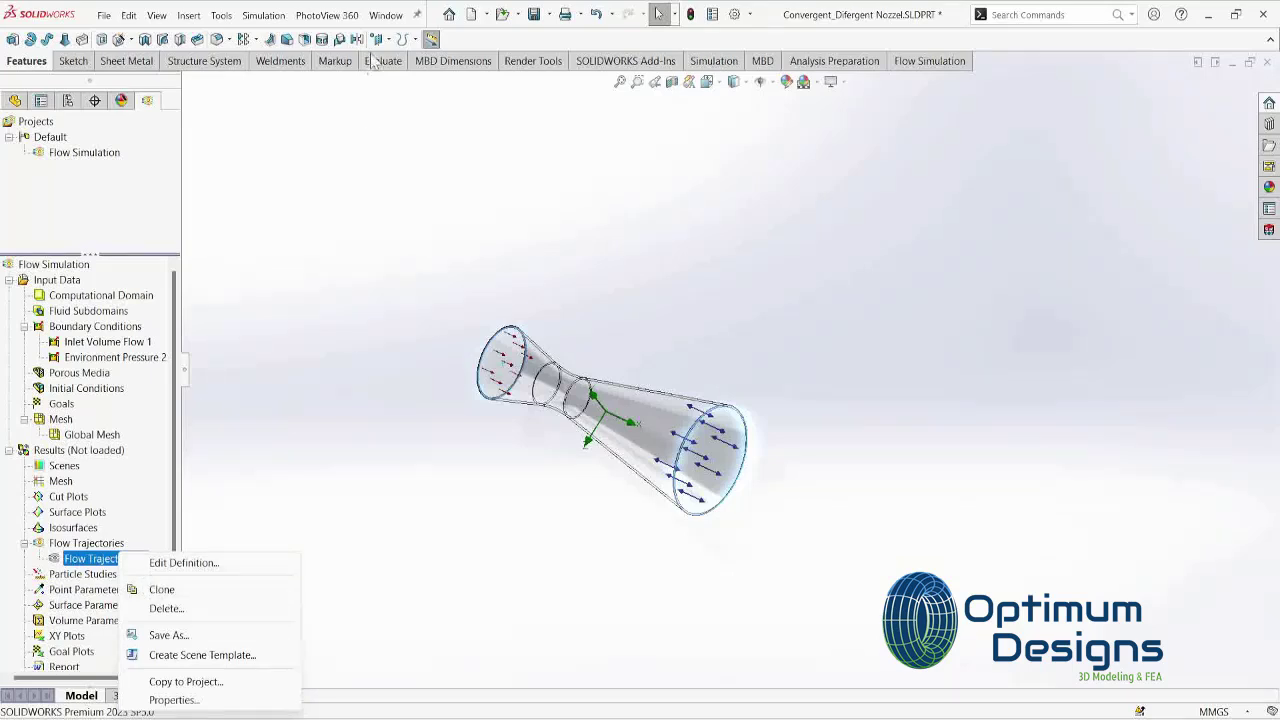
Step: Rerun the calculation, continuing it on all cores, and bring up the solver progress
left_click(912, 64)
left_click(253, 39)
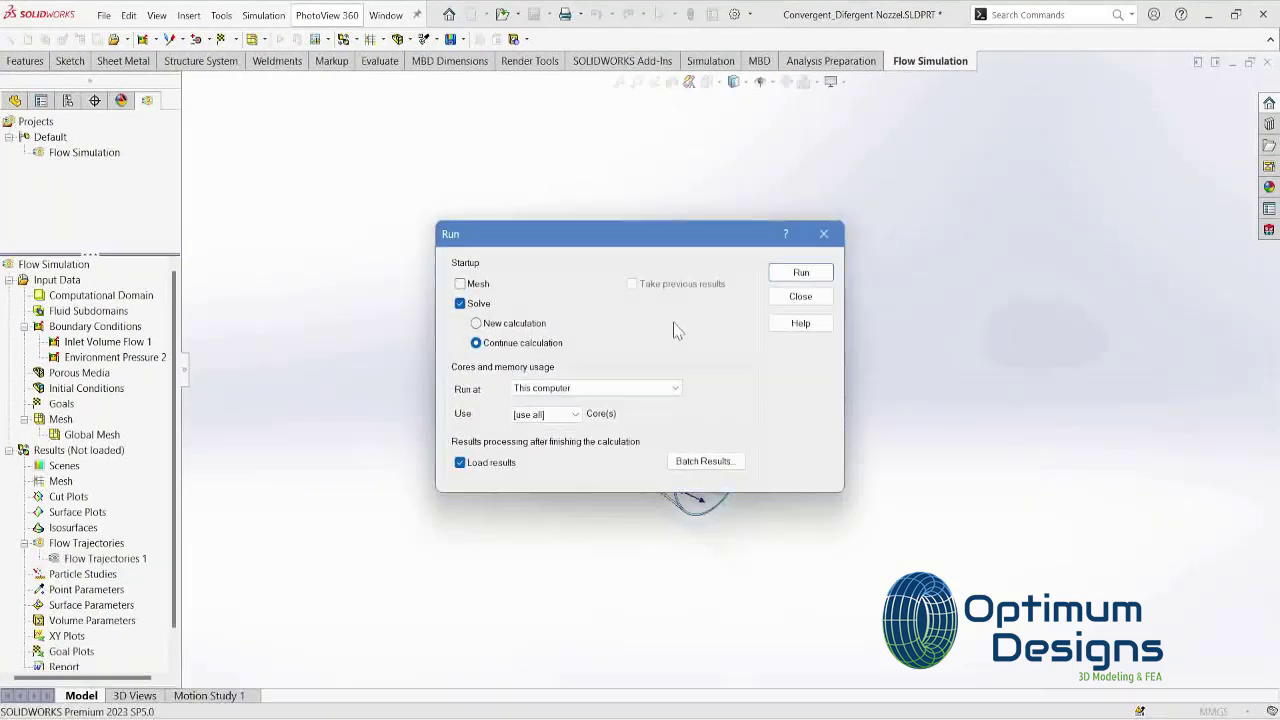
left_click(546, 414)
left_click(548, 476)
left_click(801, 272)
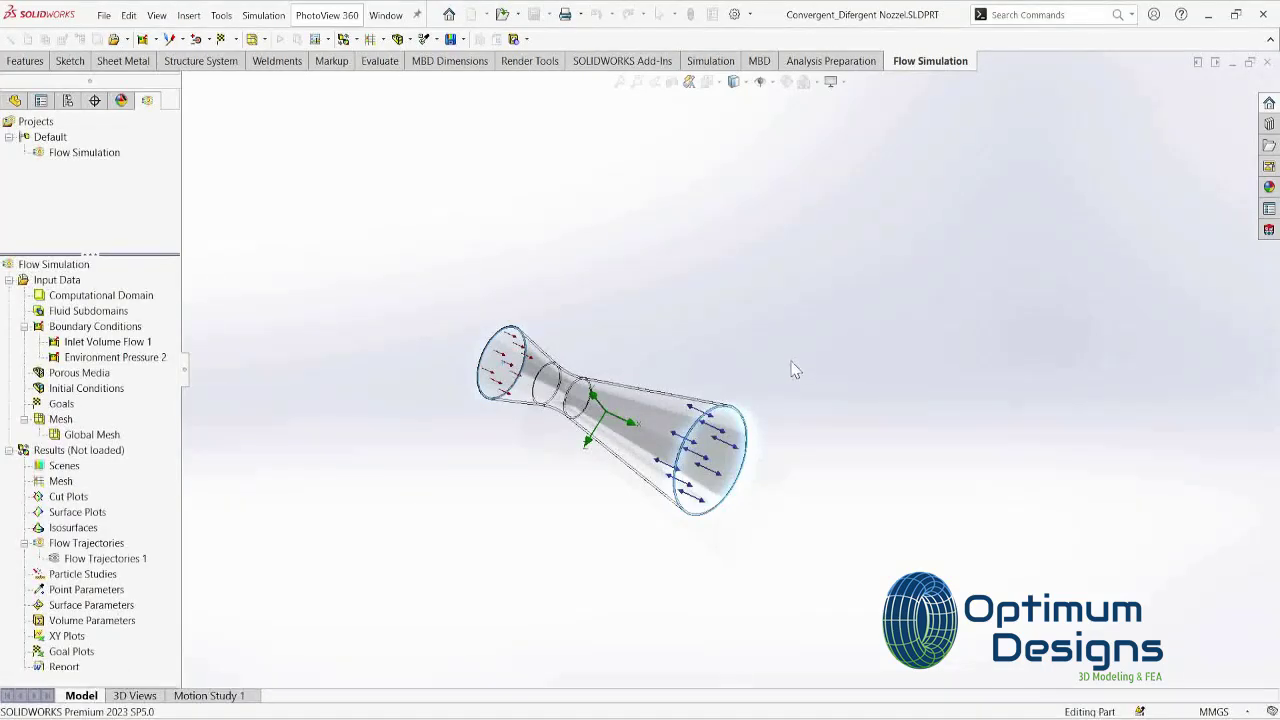
left_click(945, 640)
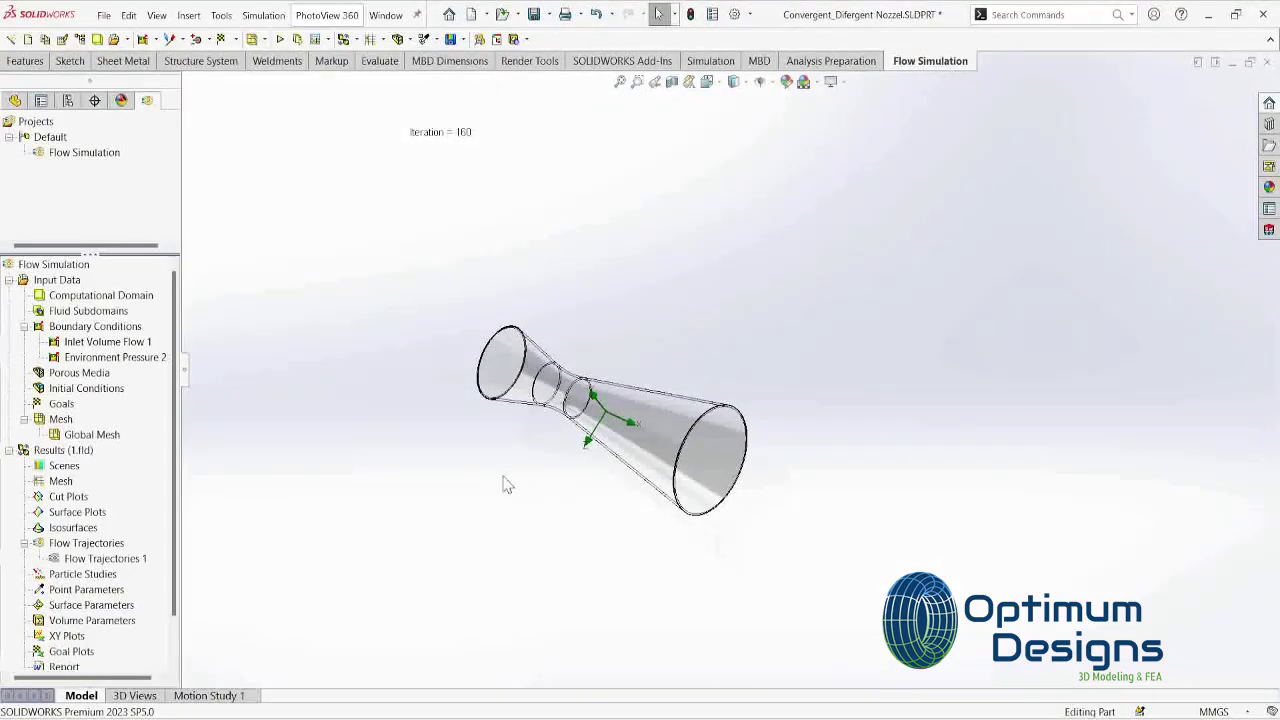
Step: Show the pressure-coloured Flow Trajectories 1, then stop and hide them
right_click(100, 560)
left_click(140, 331)
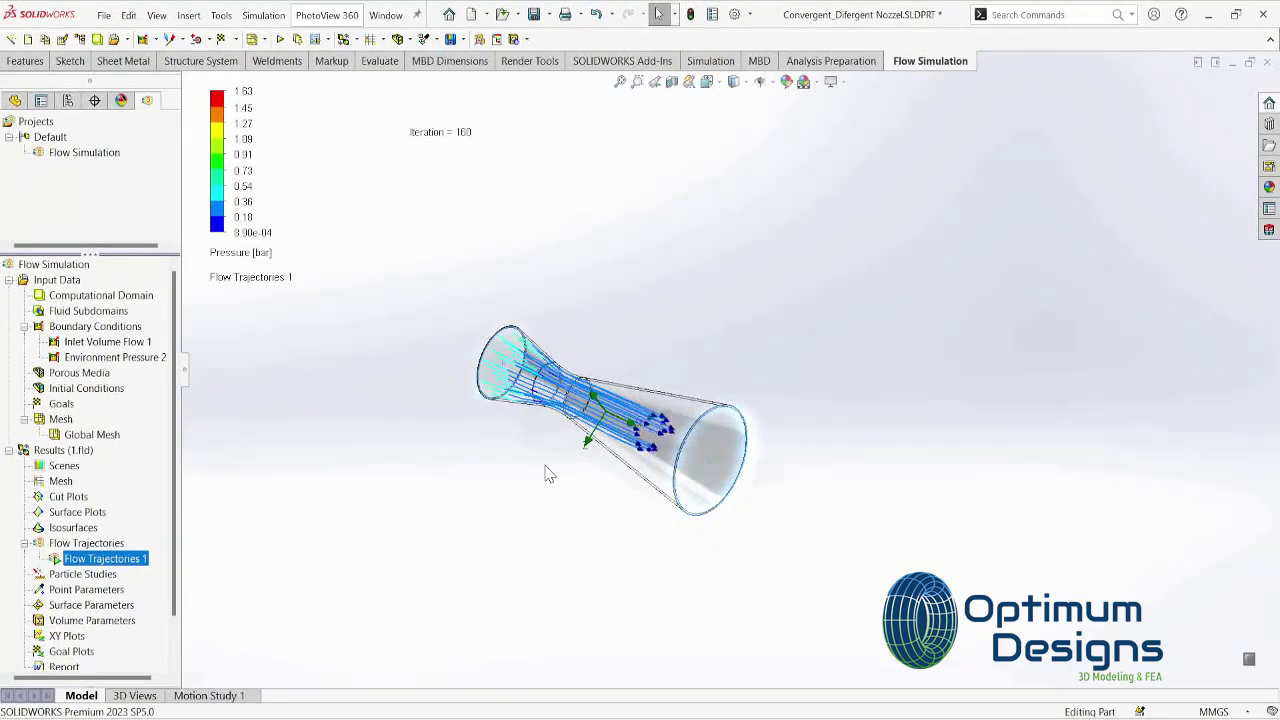
right_click(153, 560)
left_click(180, 391)
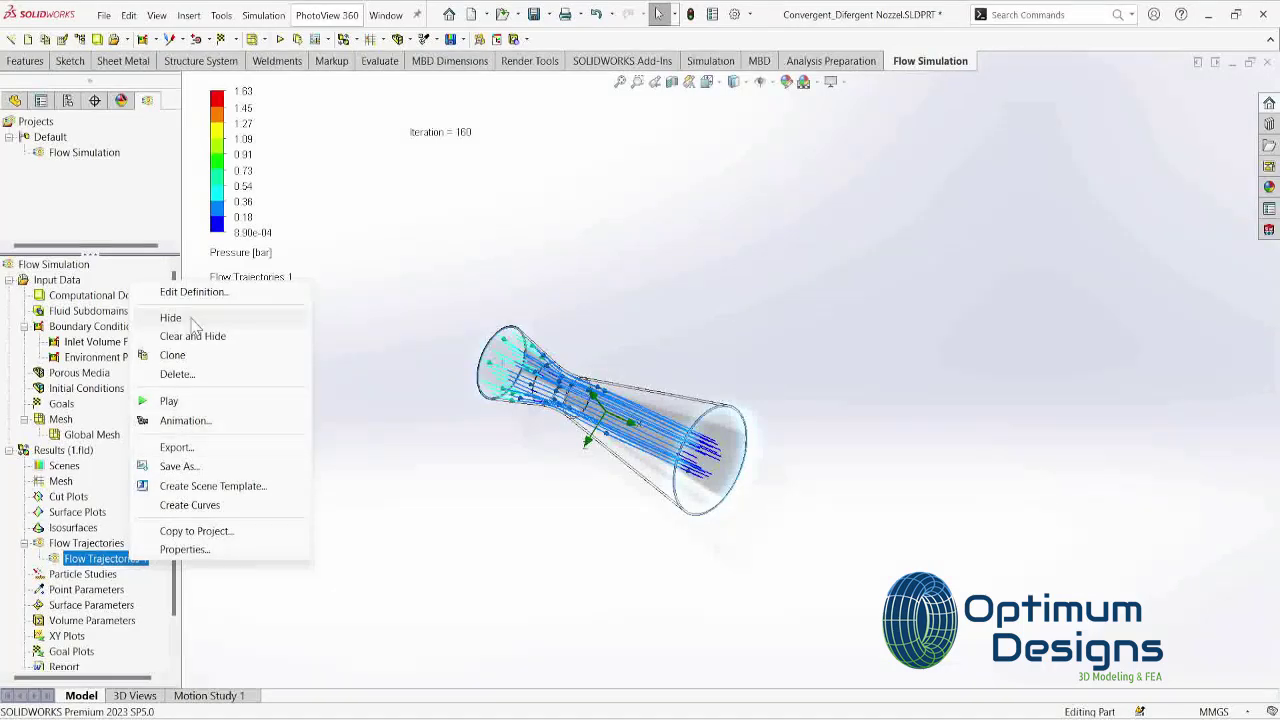
left_click(171, 318)
Step: Create a Front Plane pressure cut plot, view it from the front, then hide Cut Plot 1
left_click(110, 506)
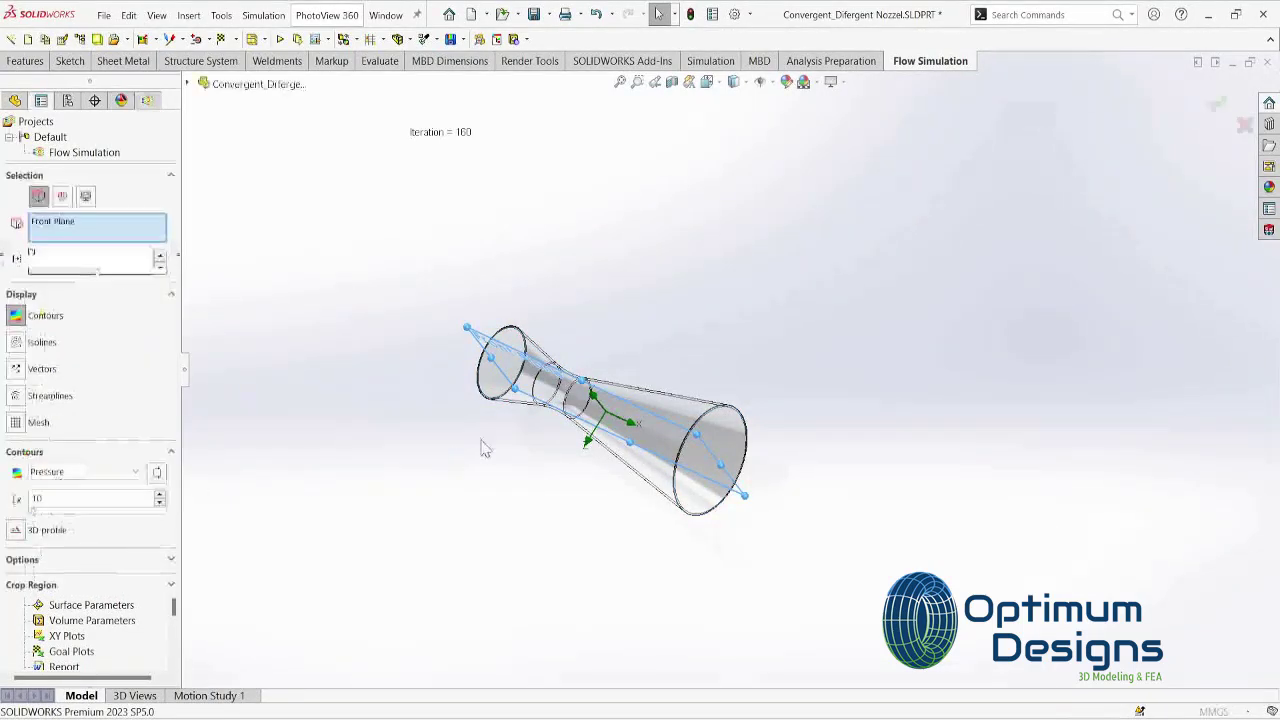
left_click(11, 146)
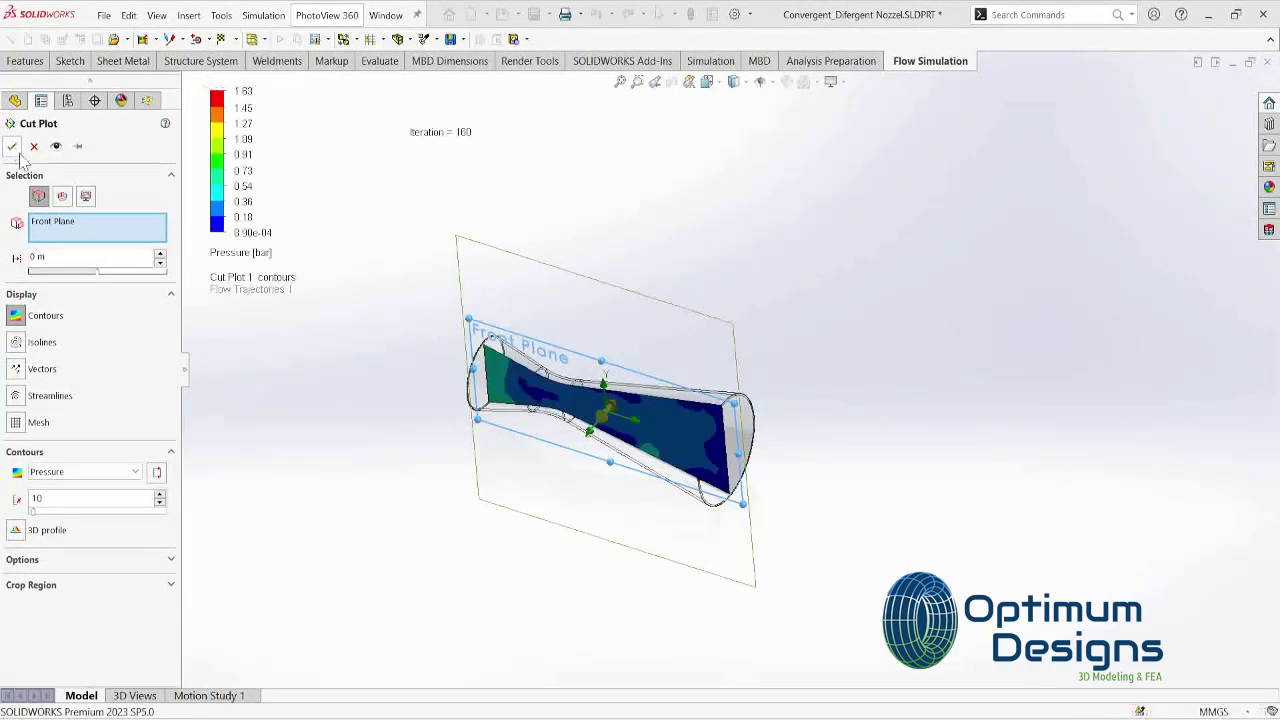
key("space")
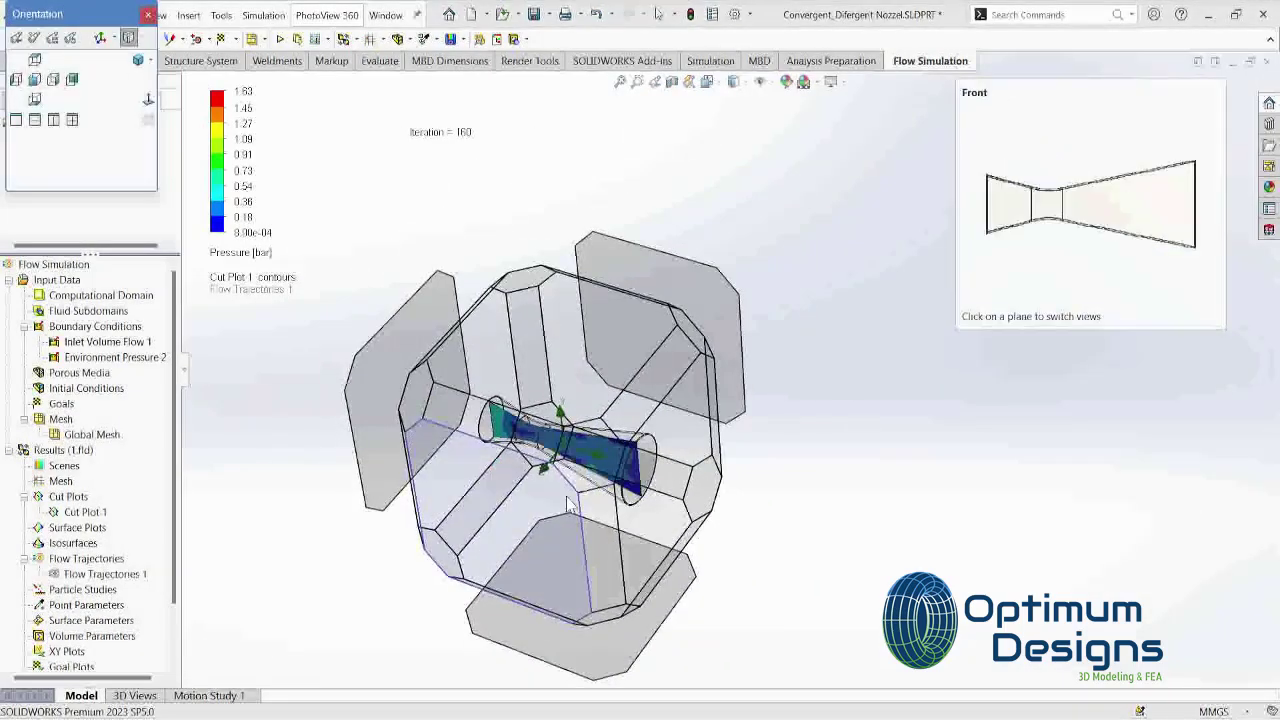
left_click(515, 520)
right_click(98, 513)
left_click(160, 369)
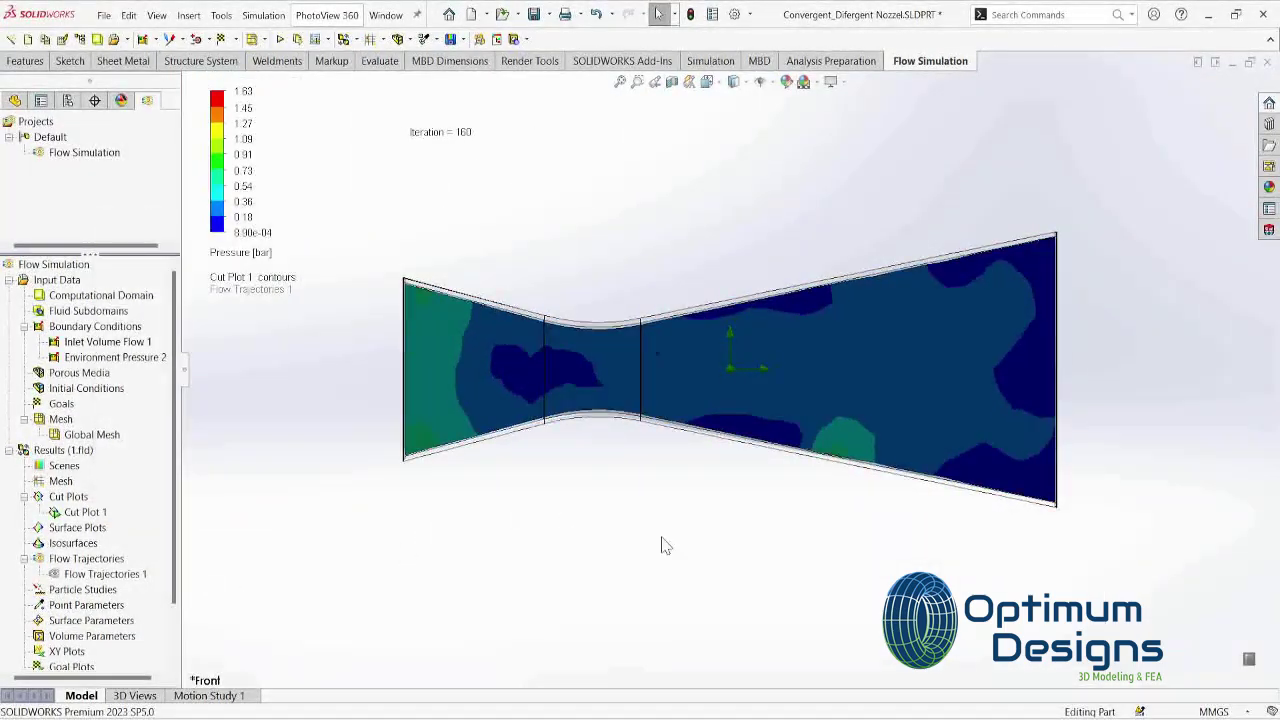
mouse_move(660, 540)
middle_mouse_down()
mouse_move(565, 585)
mouse_move(586, 634)
middle_mouse_up()
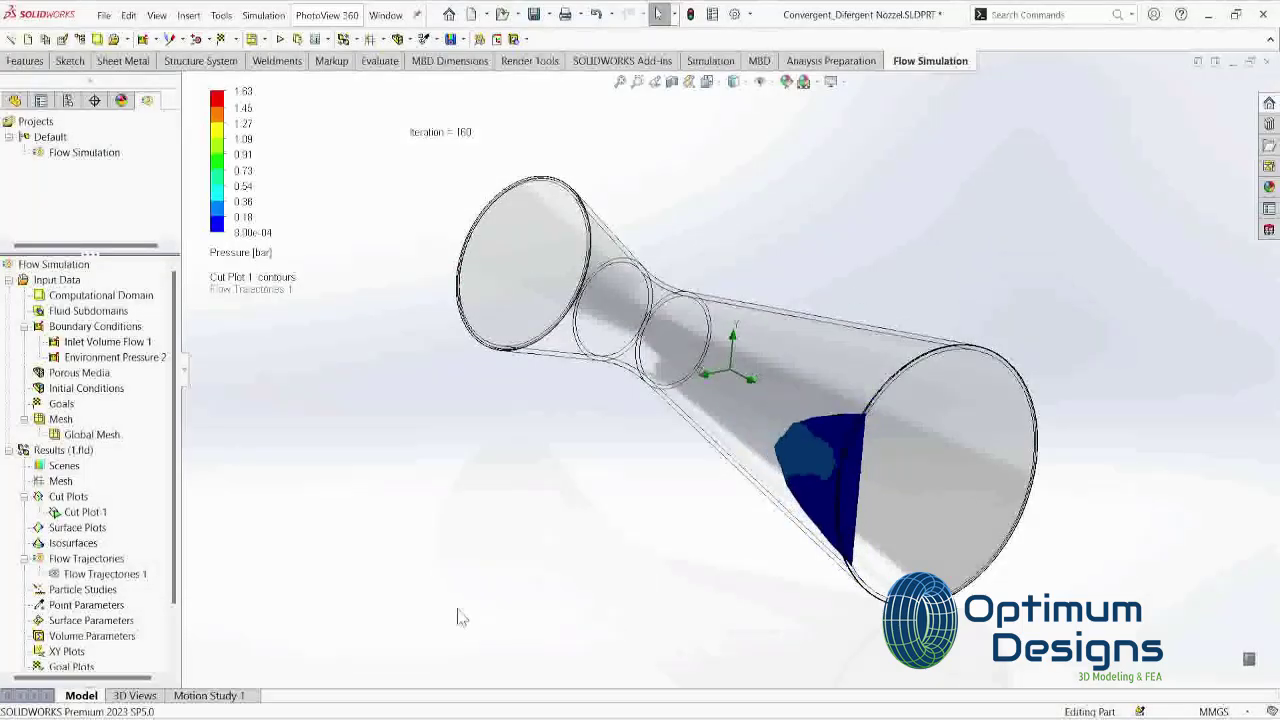
right_click(84, 518)
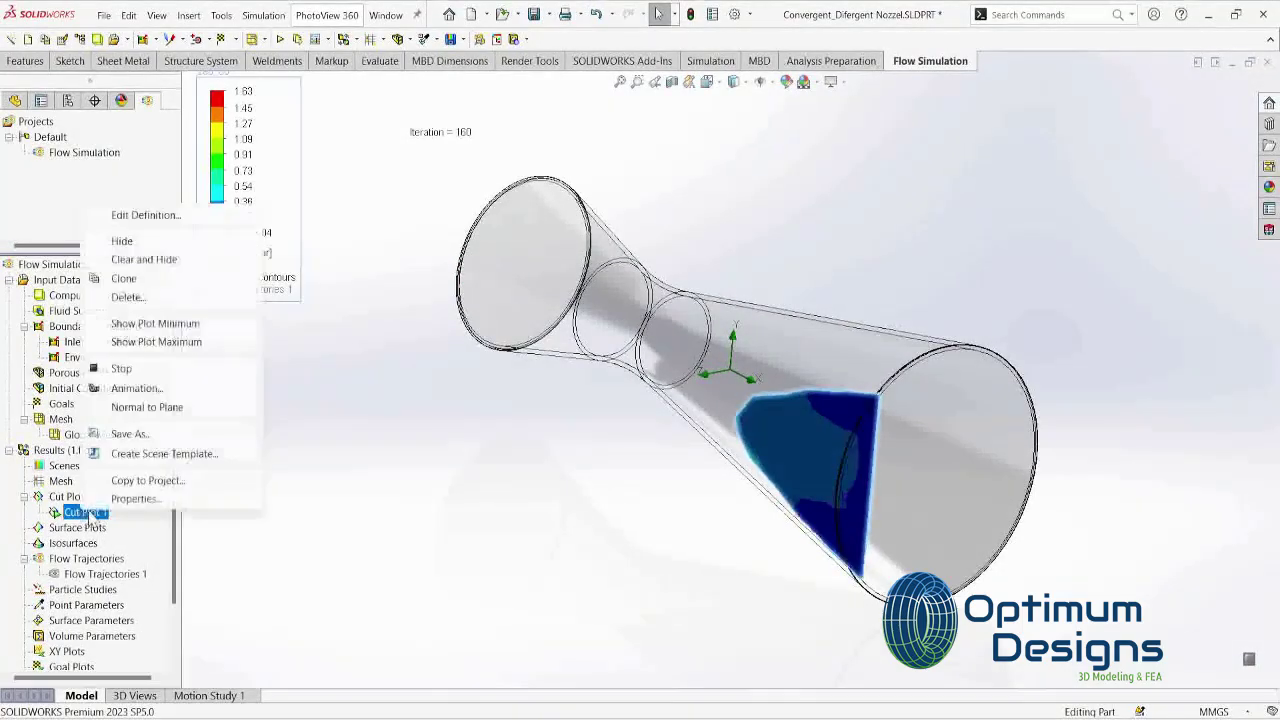
left_click(122, 243)
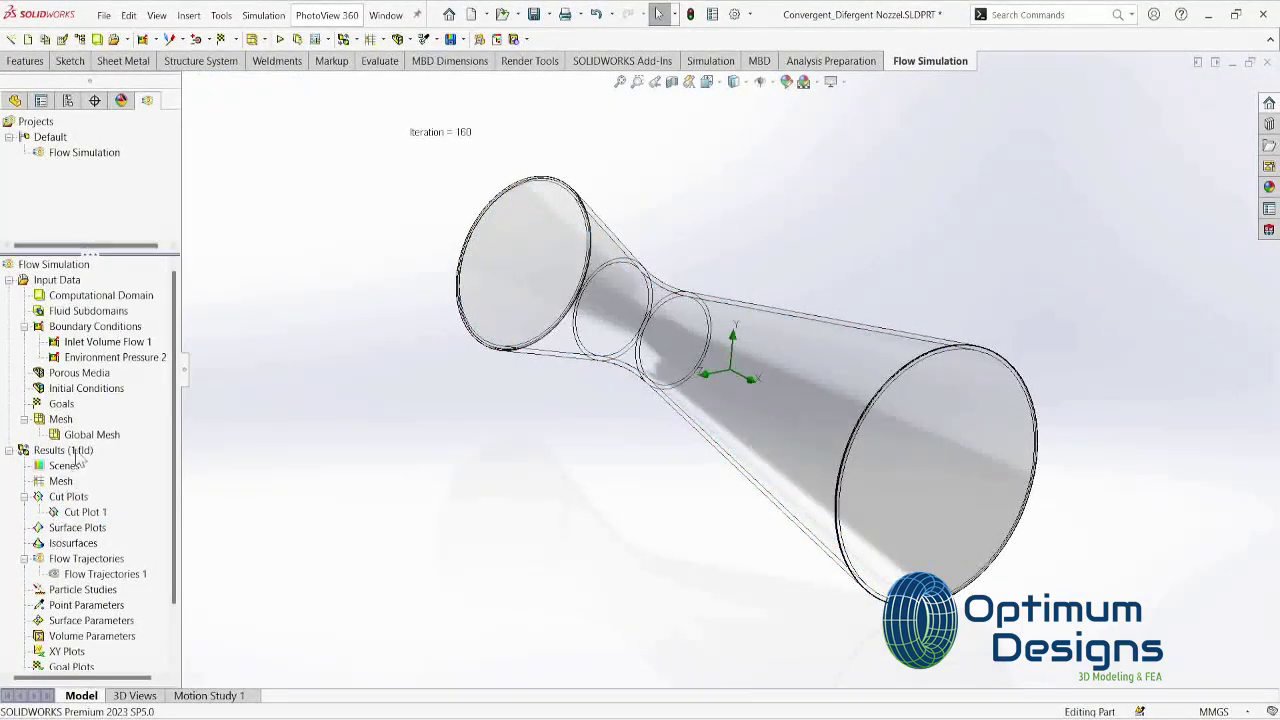
Step: Add Cut Plot 2 with Temperature contours on the Front Plane, play then stop it
right_click(88, 514)
left_click(104, 507)
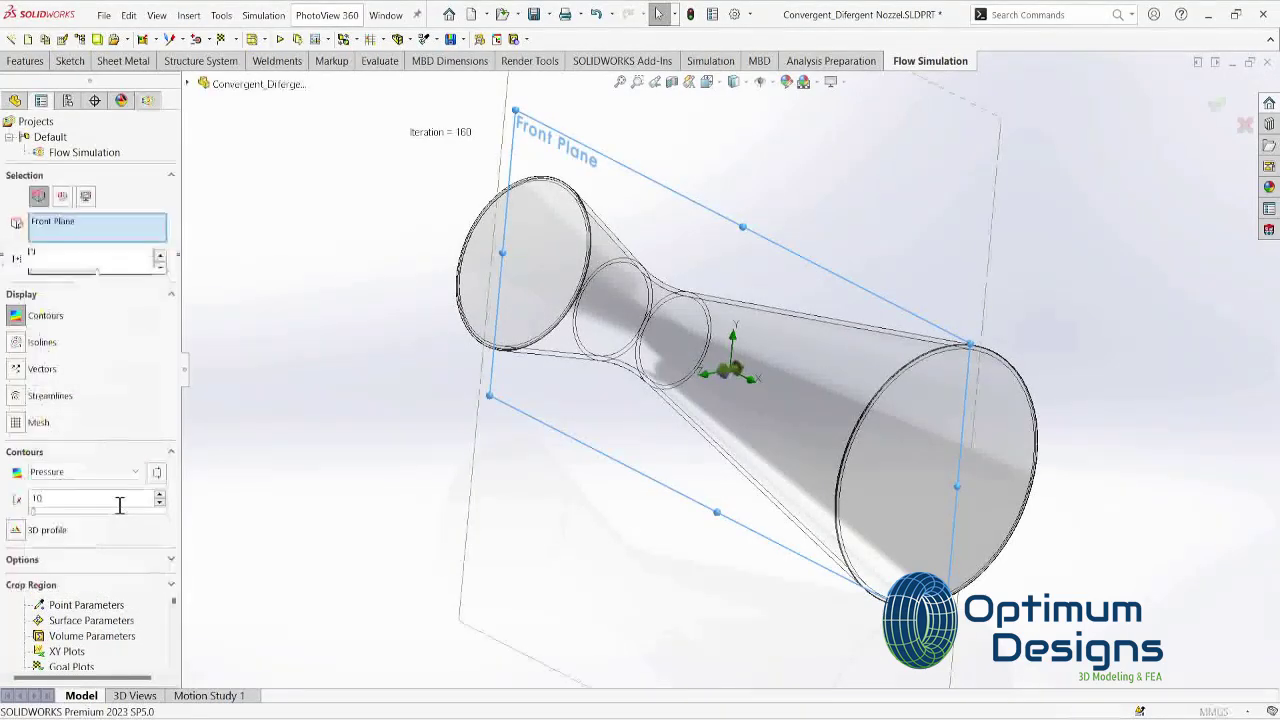
left_click(107, 472)
left_click(42, 158)
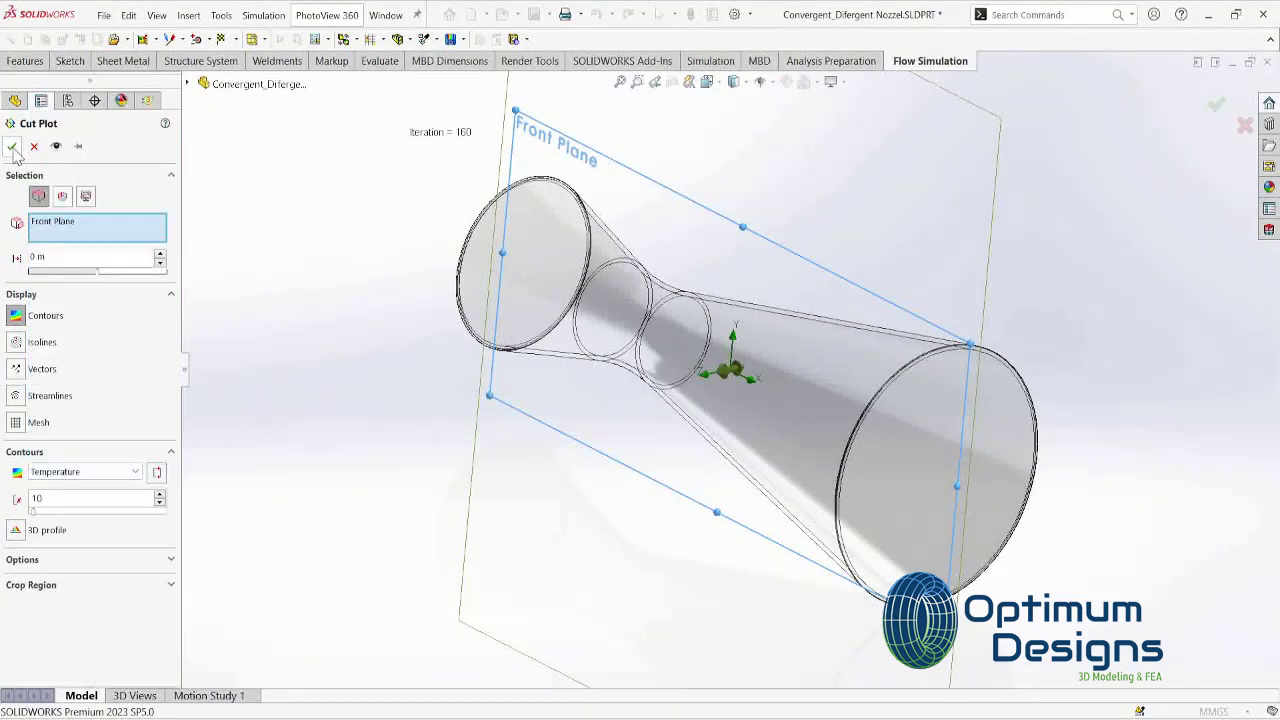
left_click(12, 147)
right_click(85, 530)
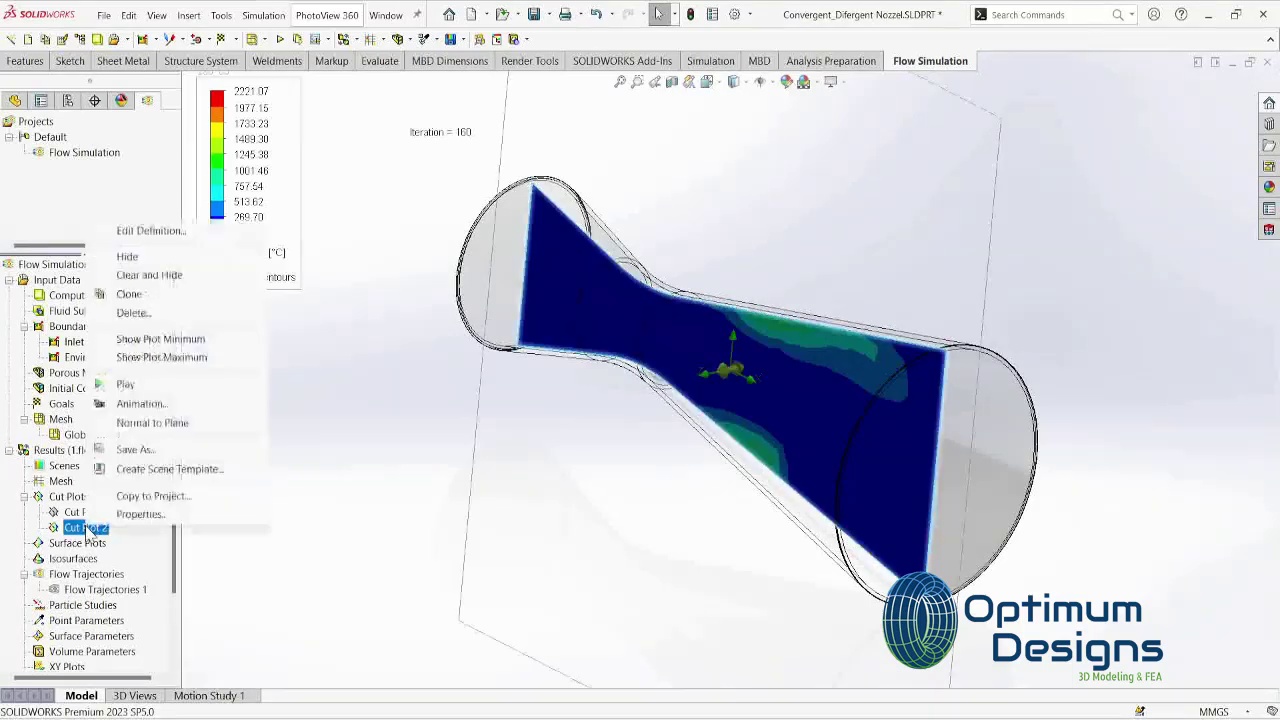
left_click(120, 385)
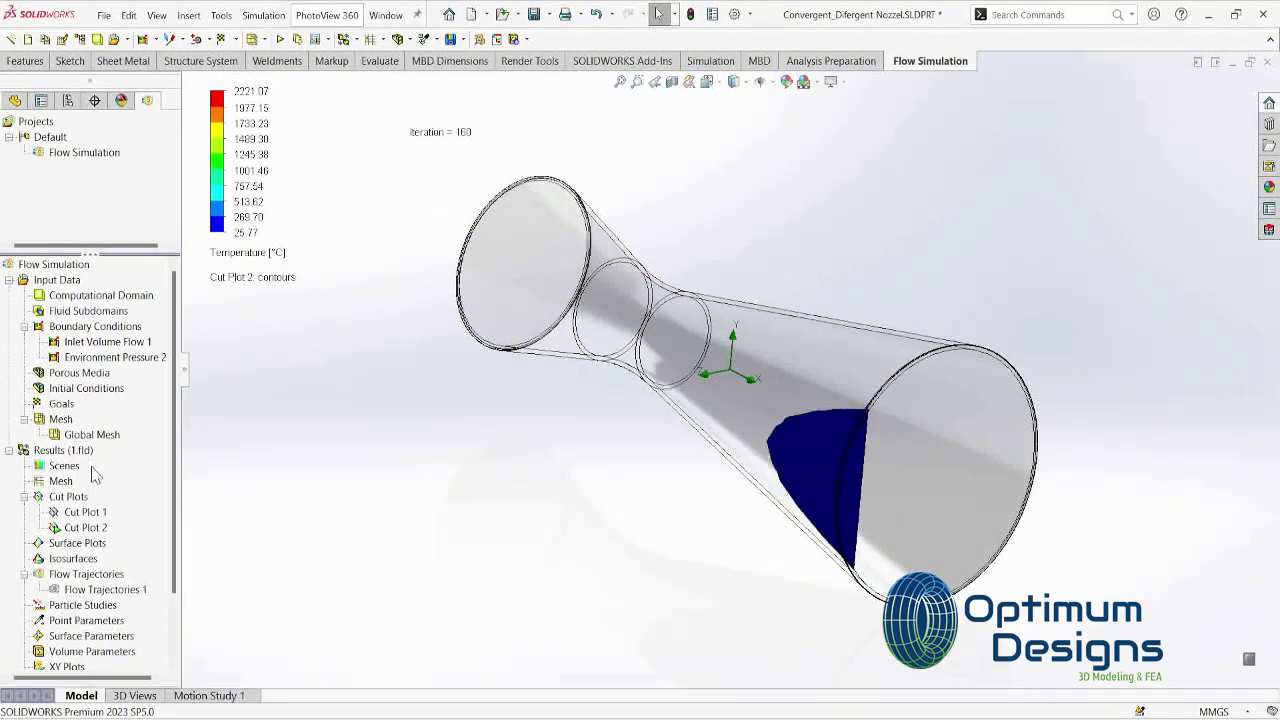
right_click(85, 527)
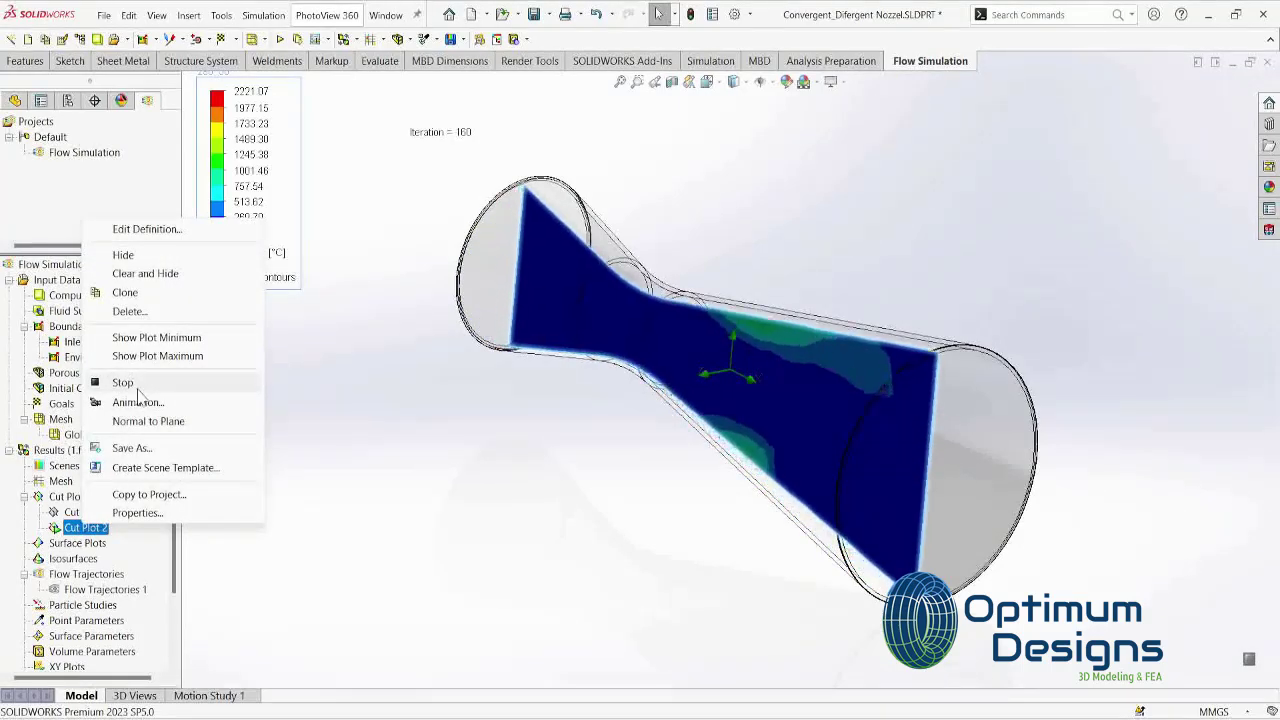
left_click(122, 382)
left_click(17, 102)
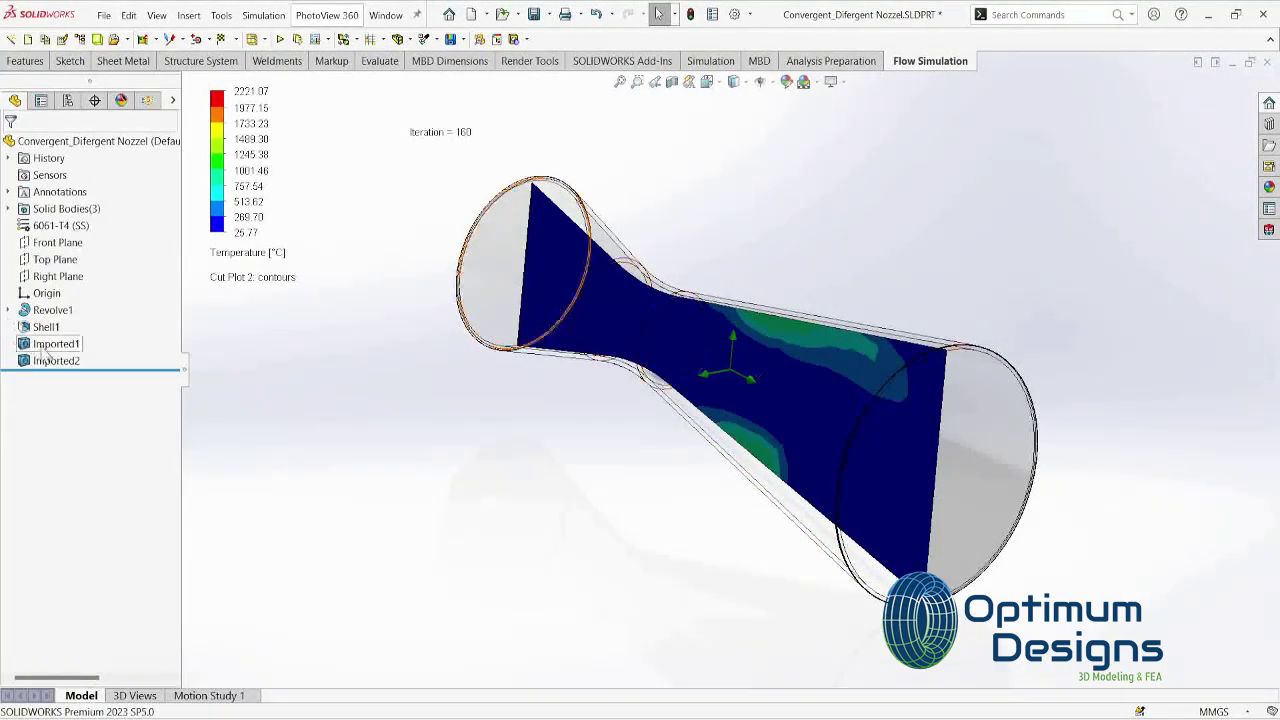
Step: Open Sketch1 under Revolve1 for editing, dismissing the rebuild error
left_click(8, 310)
left_click(72, 327)
left_click(57, 299)
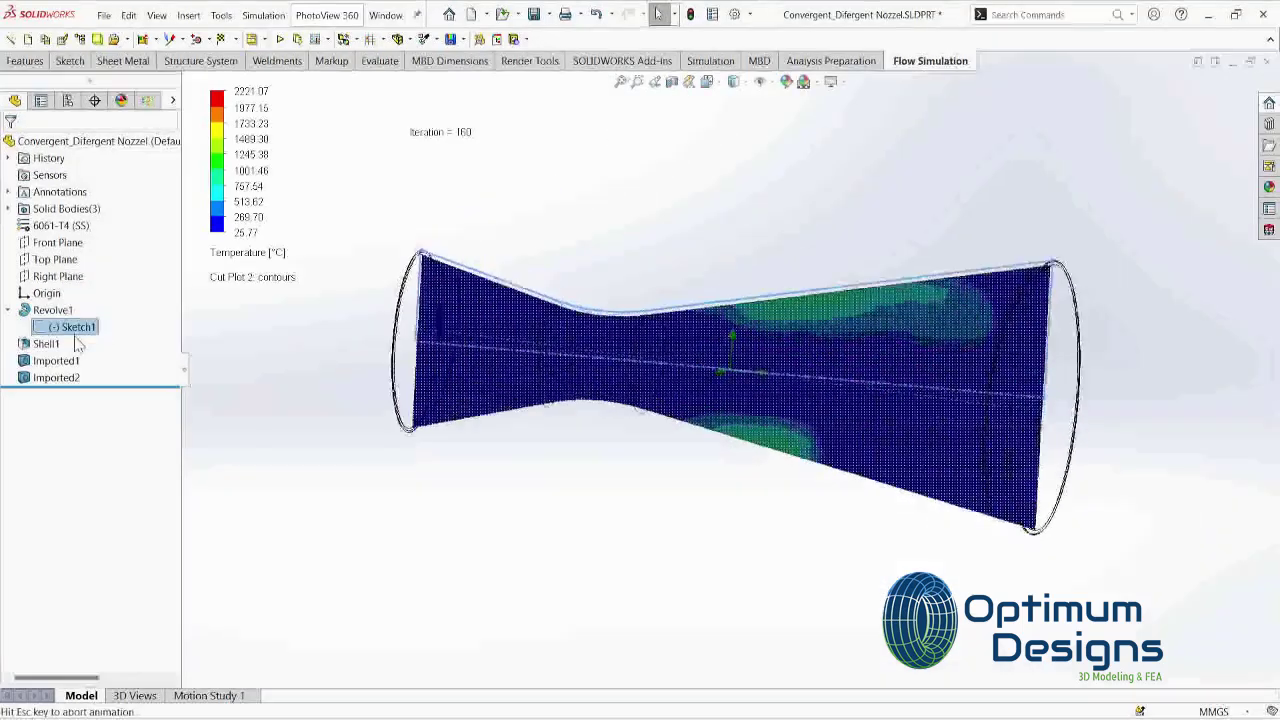
right_click(75, 328)
left_click(86, 281)
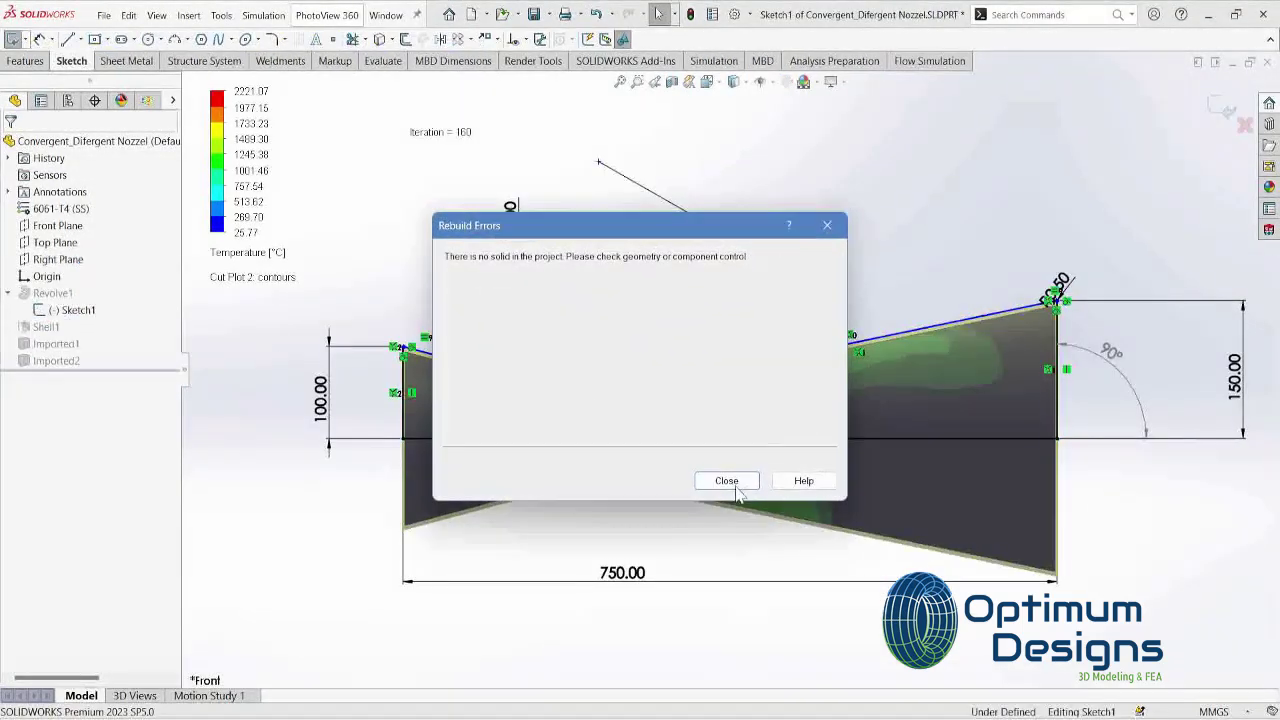
left_click(737, 492)
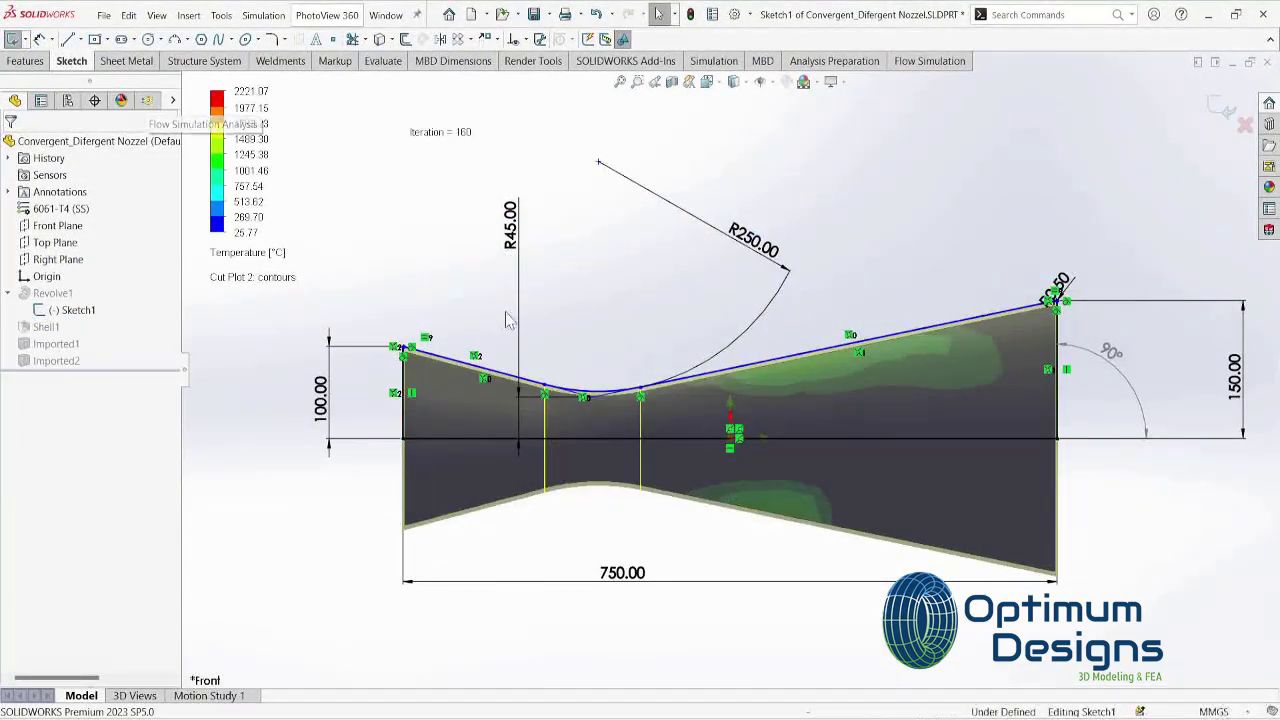
Step: Change the R45 throat radius to 30 mm and exit the sketch to rebuild
scroll(582, 385, "down", 2)
double_click(488, 160)
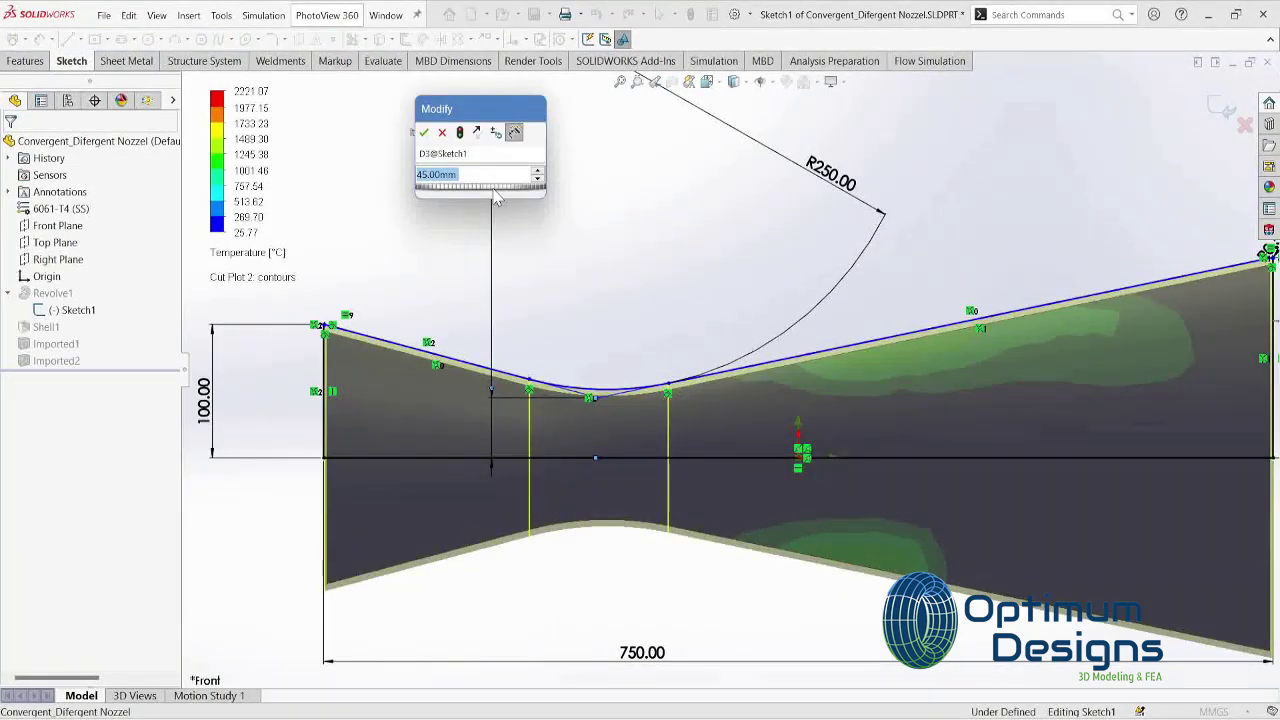
type("30")
key("Return")
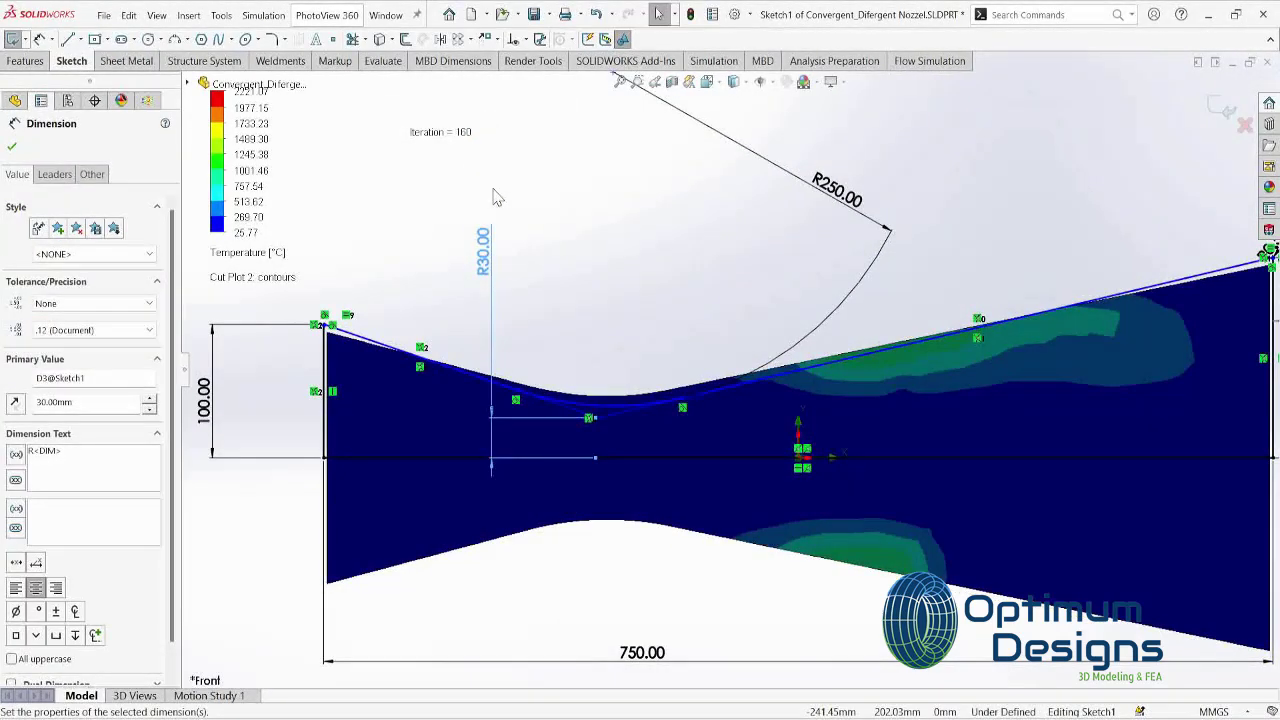
left_click(12, 147)
left_click(1245, 124)
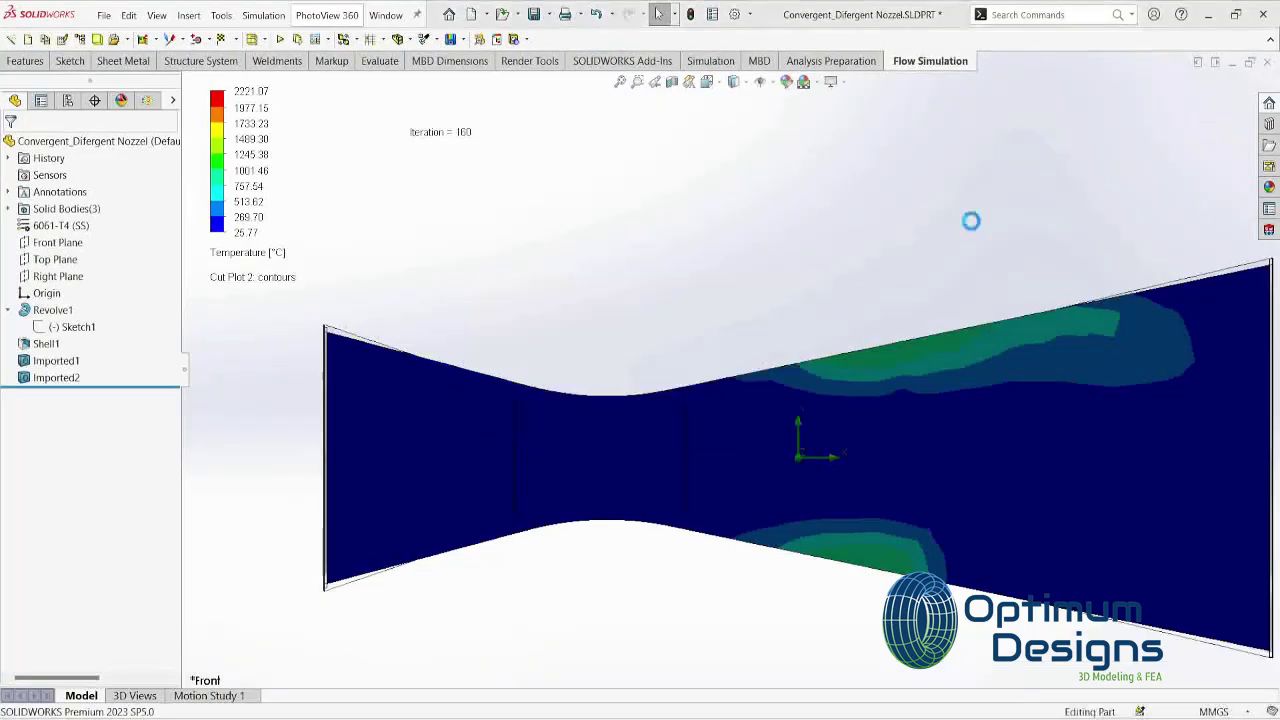
mouse_move(971, 220)
middle_mouse_down()
mouse_move(820, 289)
mouse_move(311, 394)
middle_mouse_up()
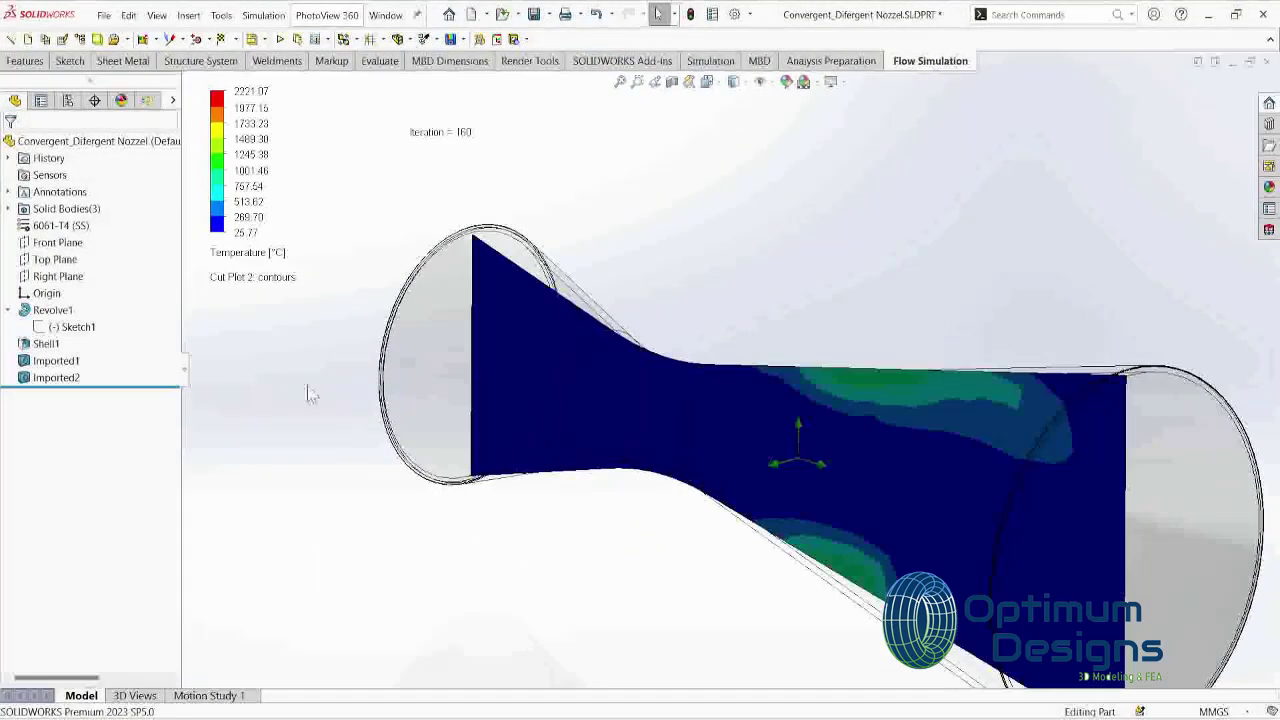
Step: Run a new calculation for the narrower-throat nozzle on 8 cores
left_click(147, 102)
left_click(280, 39)
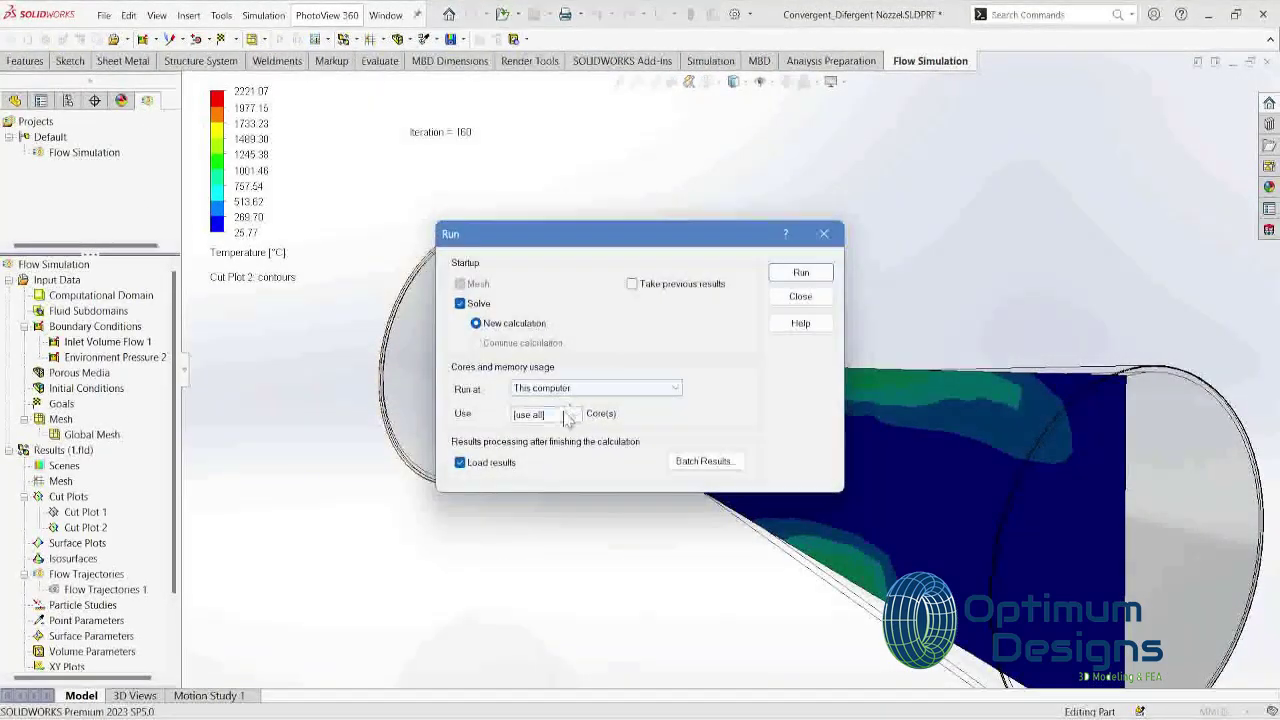
left_click(560, 413)
left_click(530, 520)
left_click(789, 279)
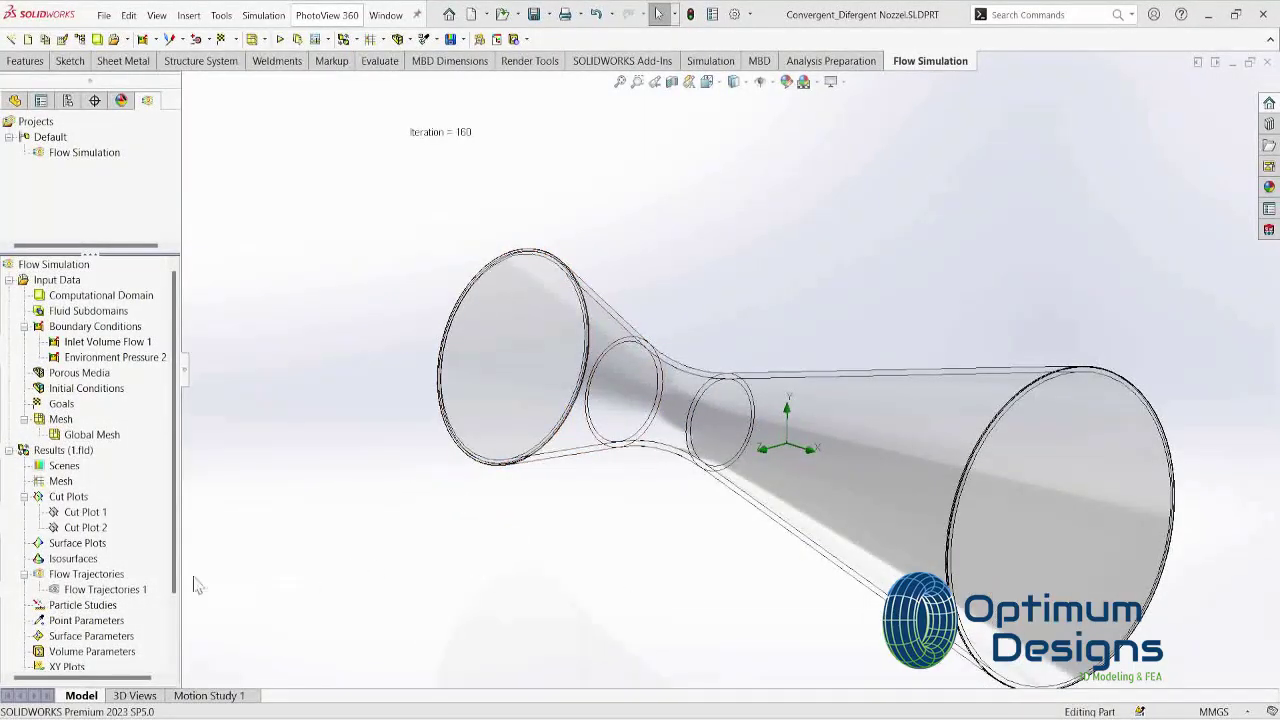
Step: Play the Flow Trajectories 1 animation for the new results and view the nozzle from the front
right_click(132, 589)
left_click(170, 429)
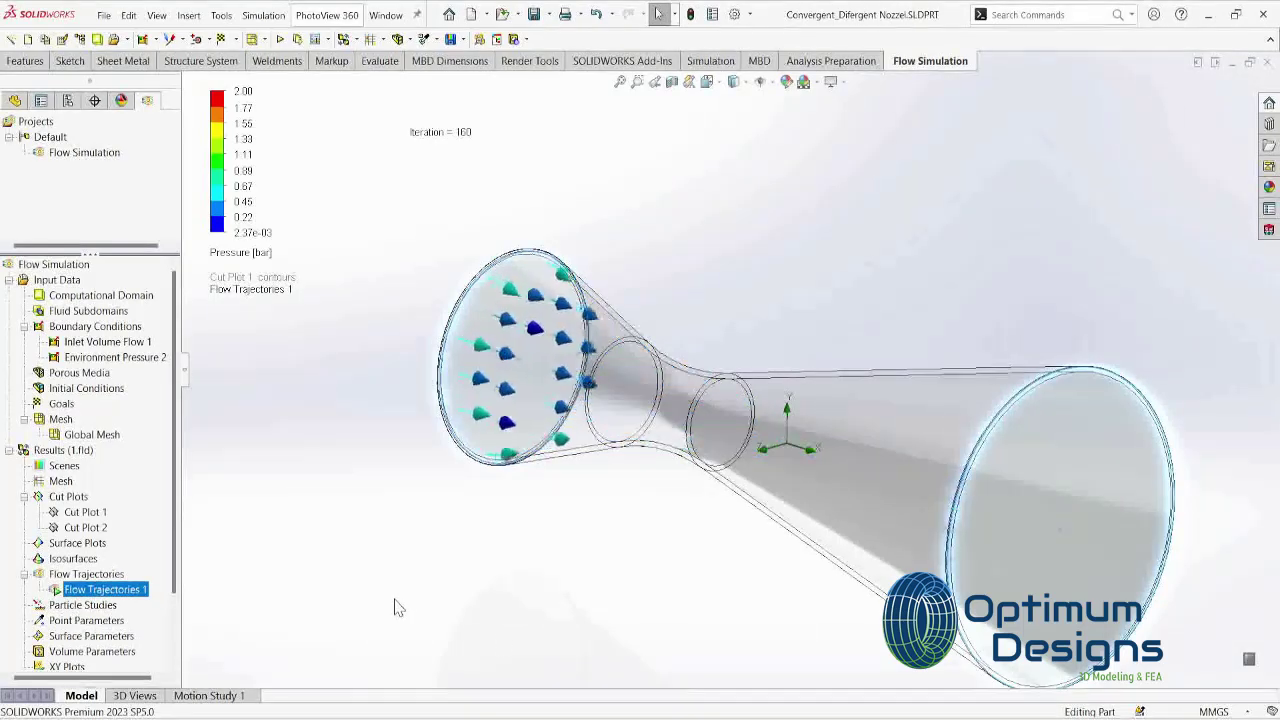
key("space")
left_click(424, 490)
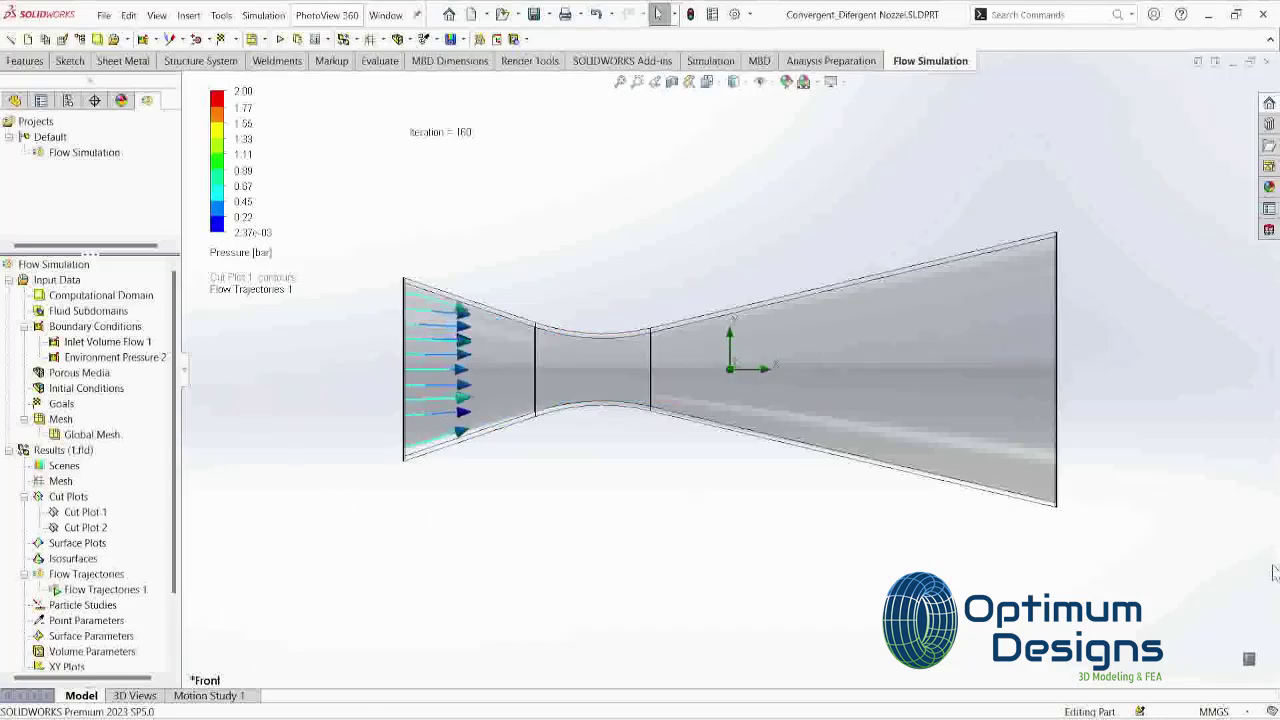
Step: Change Inlet Volume Flow 1 from 75 to 150 m^3/s and launch a new solve
right_click(100, 342)
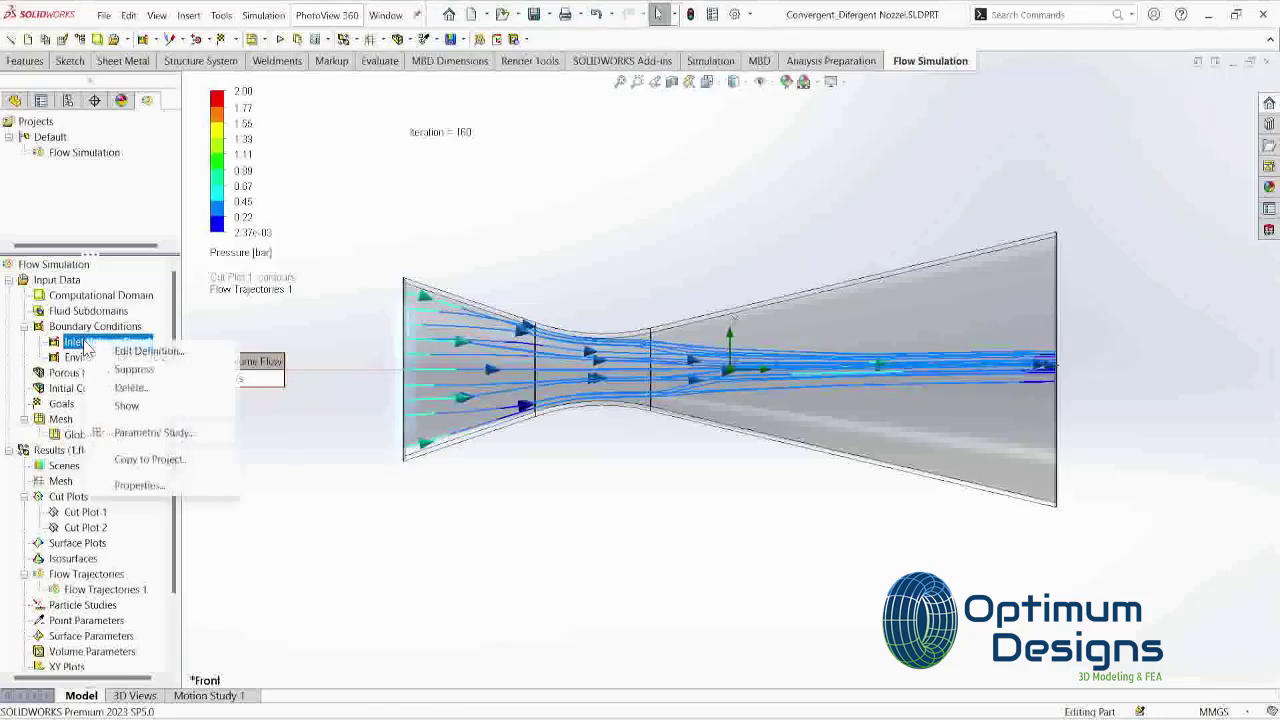
left_click(212, 346)
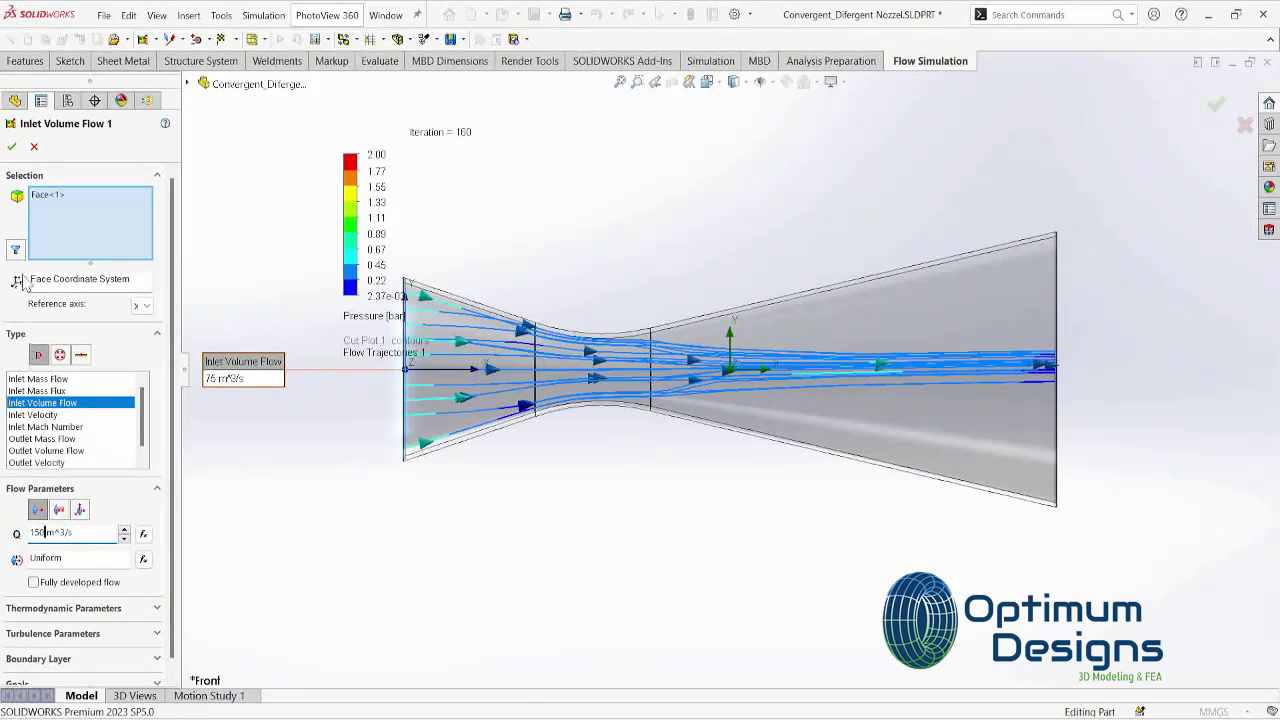
left_click(12, 148)
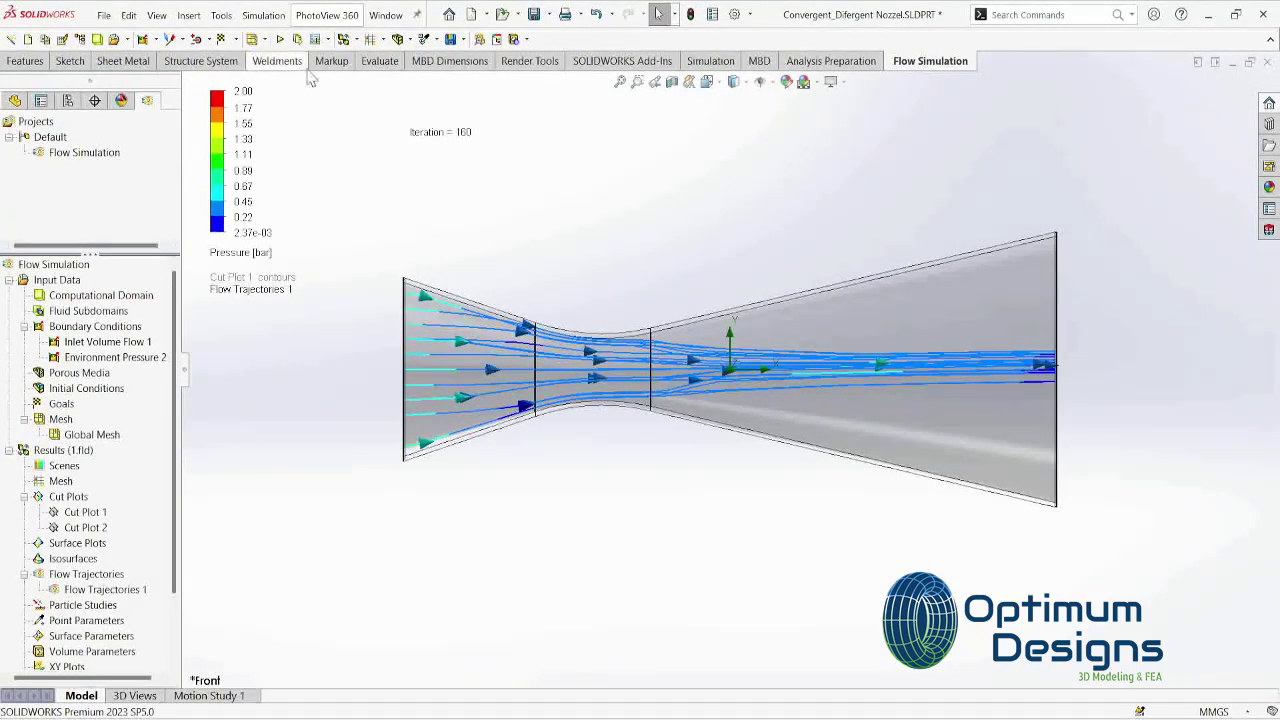
left_click(280, 39)
left_click(803, 270)
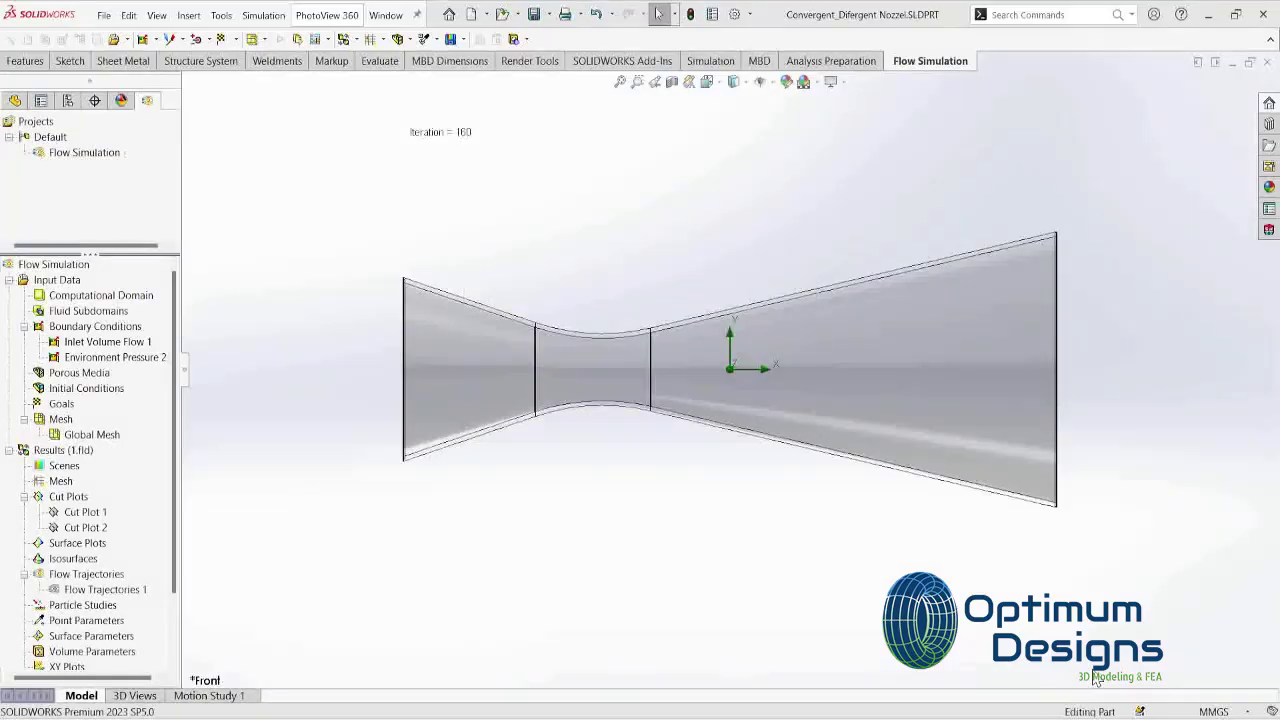
Step: Check the finished 150 m^3/s solve, close the solver, select Inlet Volume Flow 1, and orbit to 3D
left_click(765, 650)
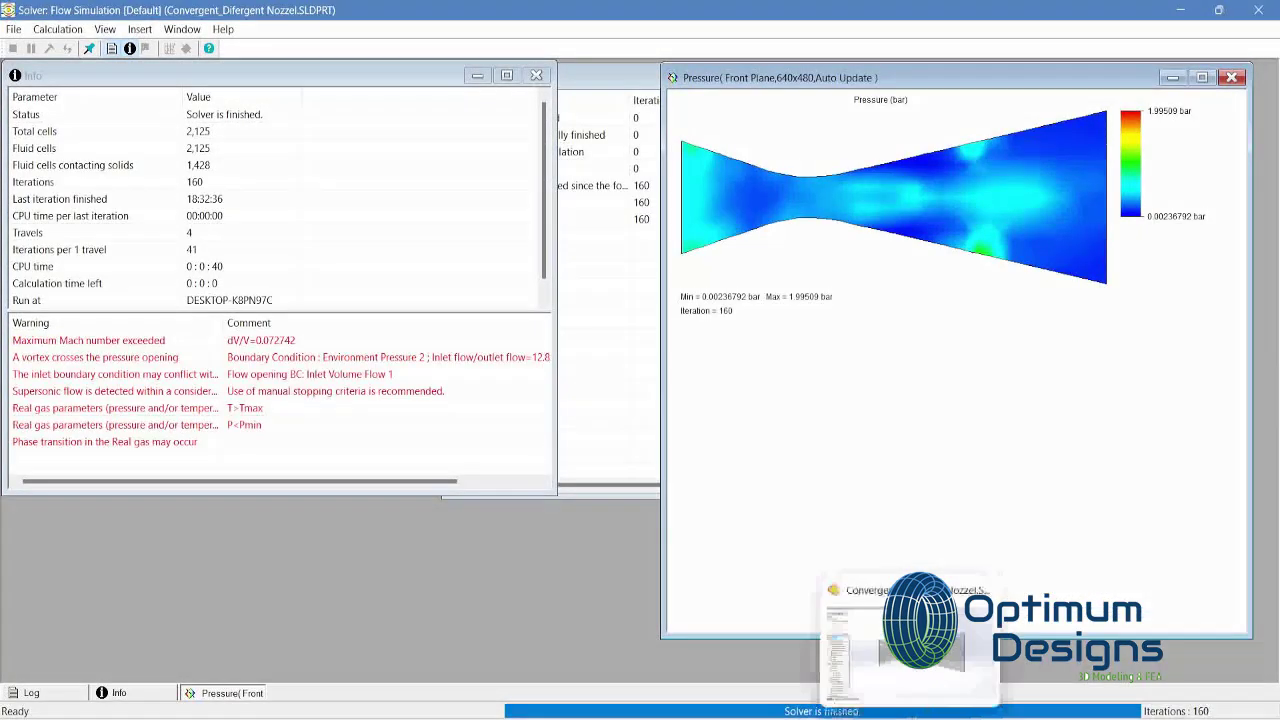
left_click(1258, 9)
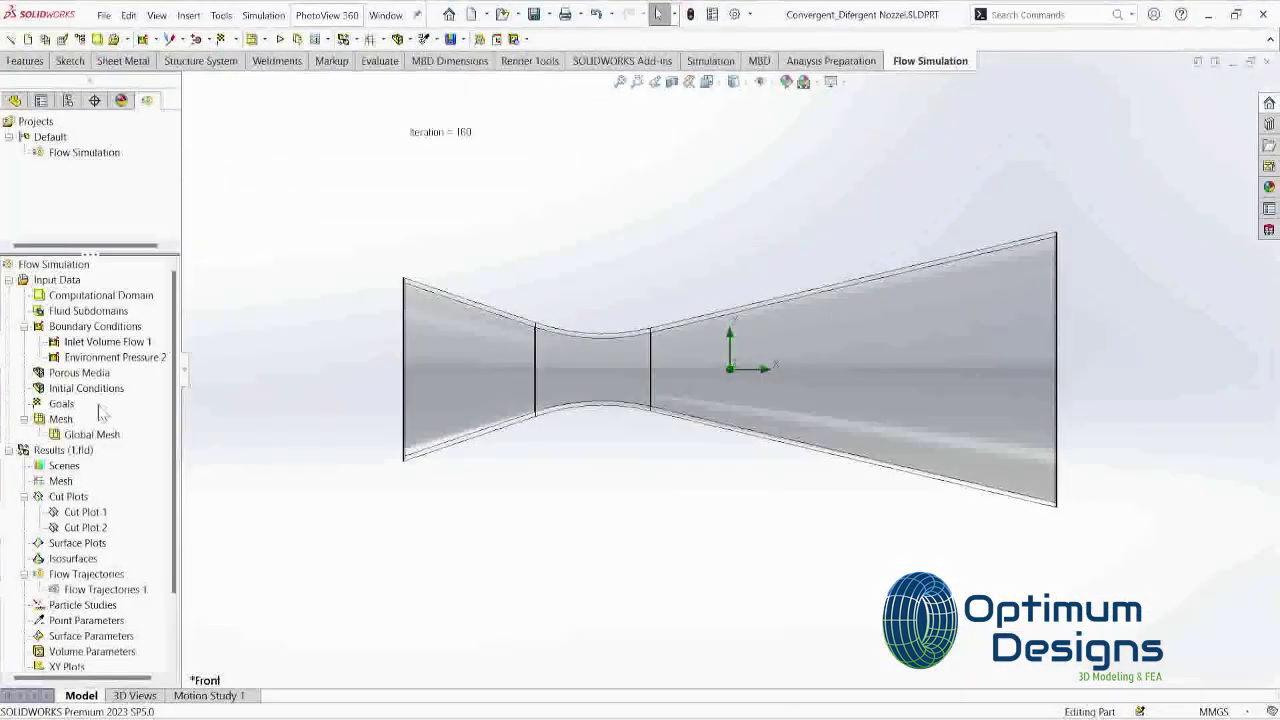
right_click(92, 359)
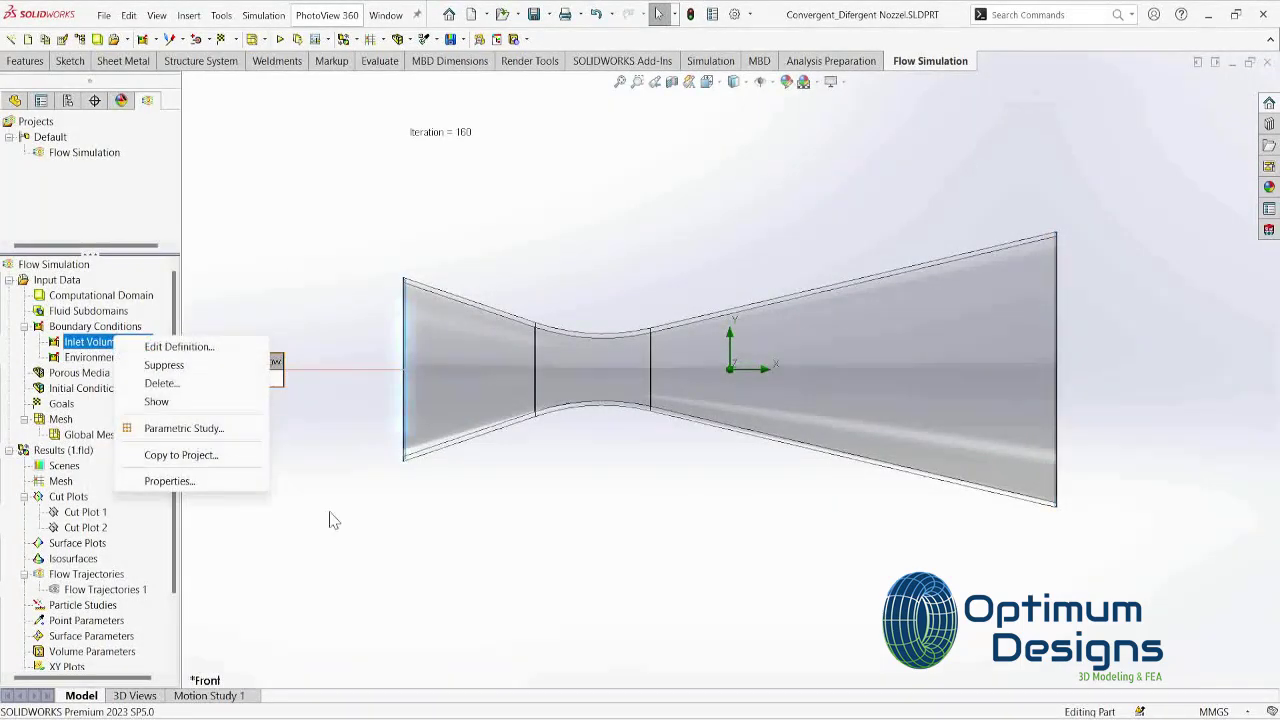
left_click(118, 342)
left_click(118, 342)
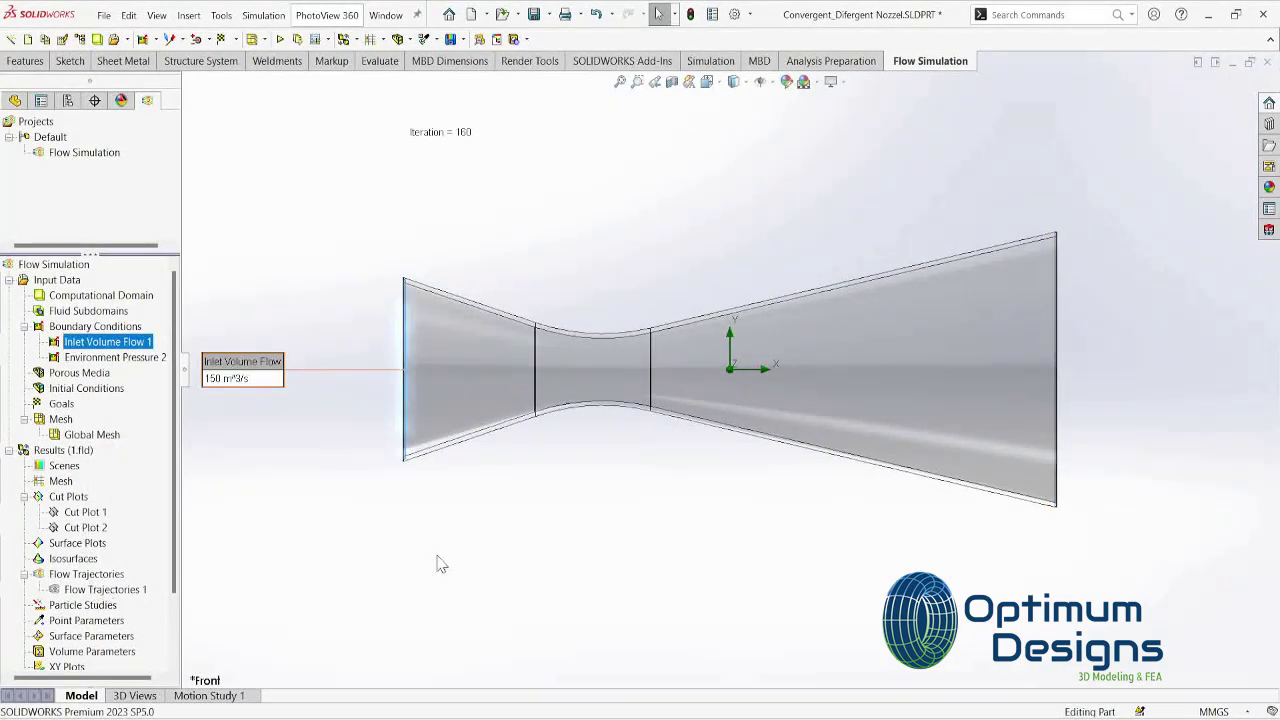
middle_click_drag(467, 374, 442, 451)
Step: Play the Flow Trajectories 1 animation, then stop it
right_click(105, 589)
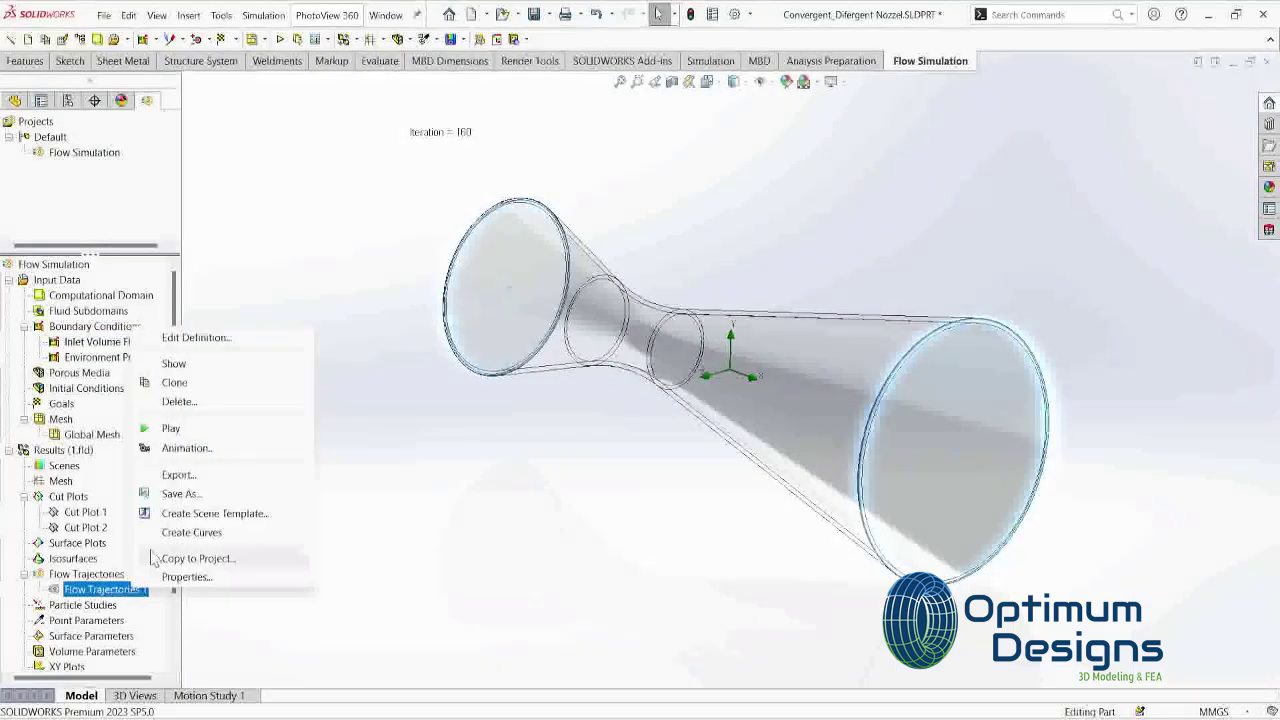
left_click(177, 432)
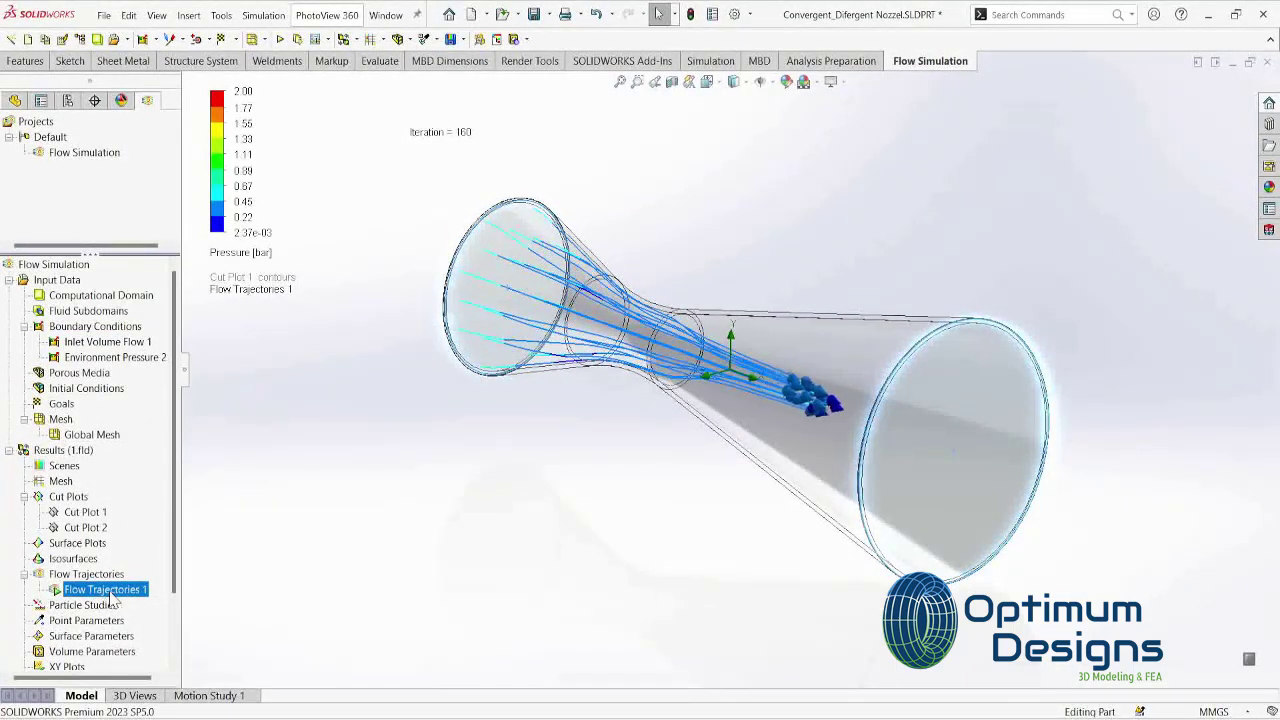
right_click(105, 589)
left_click(155, 427)
Step: Recolour Flow Trajectories 1 by Velocity instead of pressure
right_click(105, 589)
left_click(182, 318)
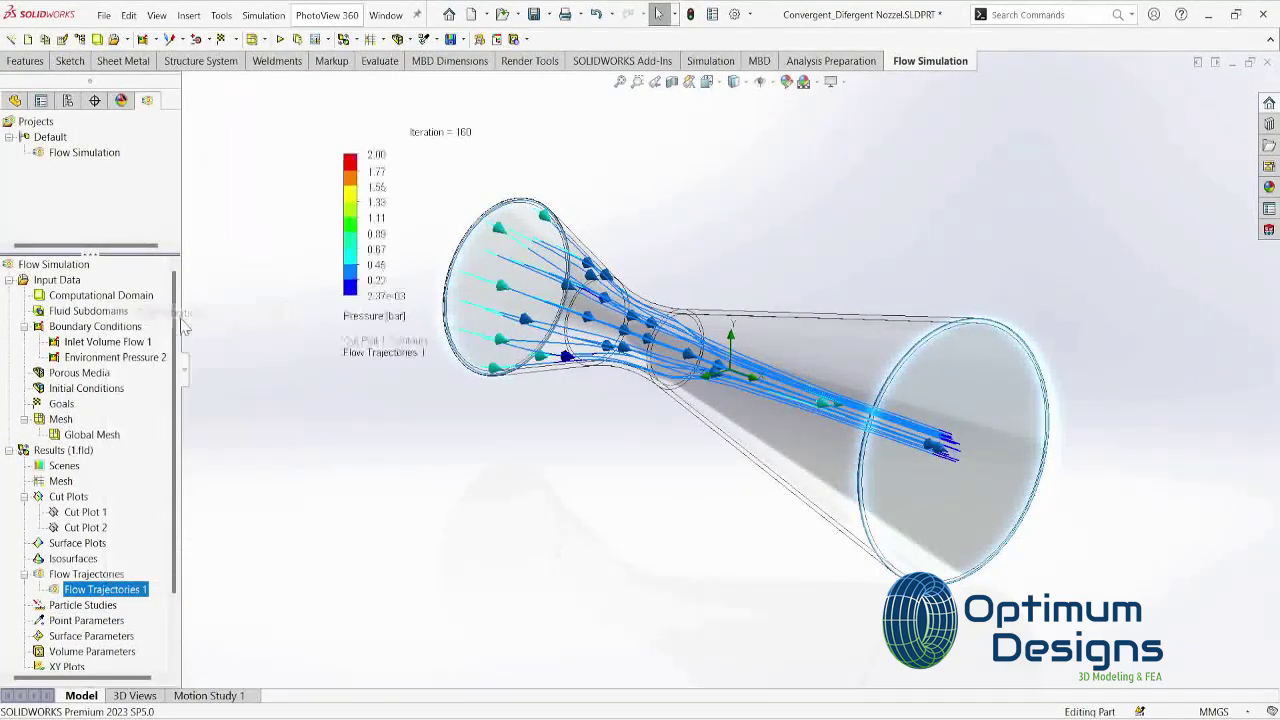
left_click(135, 511)
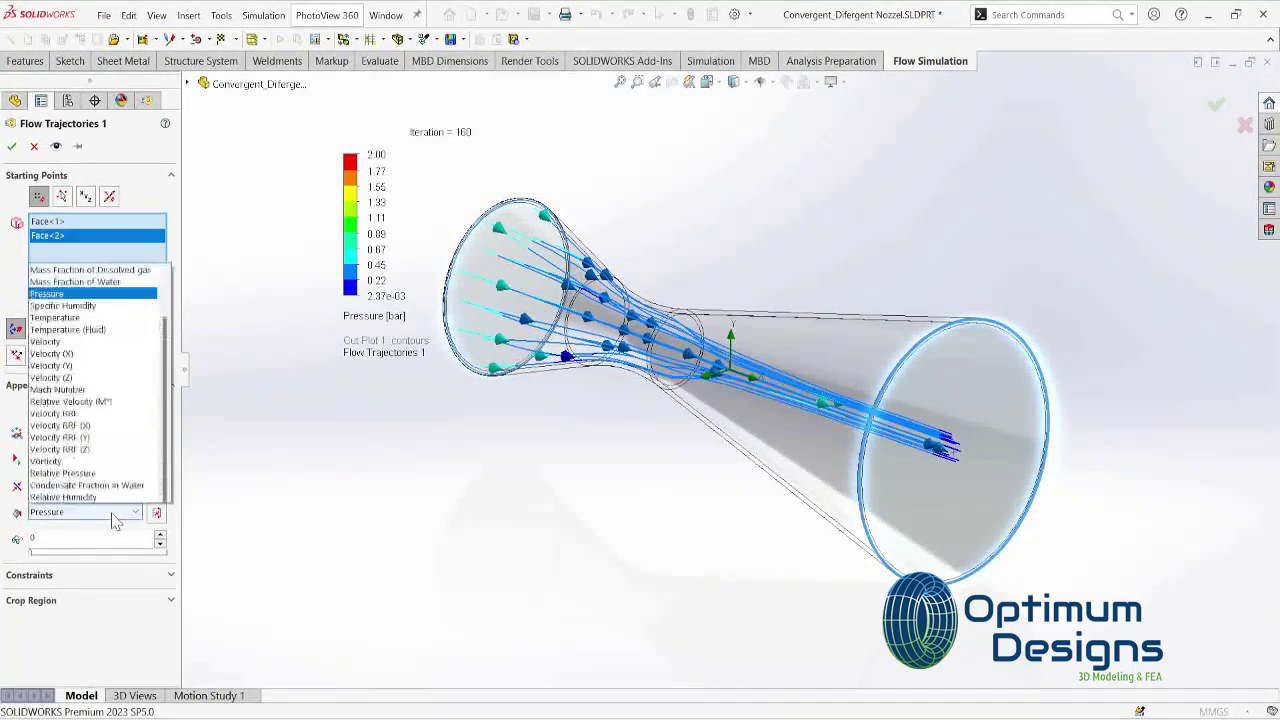
left_click_drag(167, 365, 198, 303)
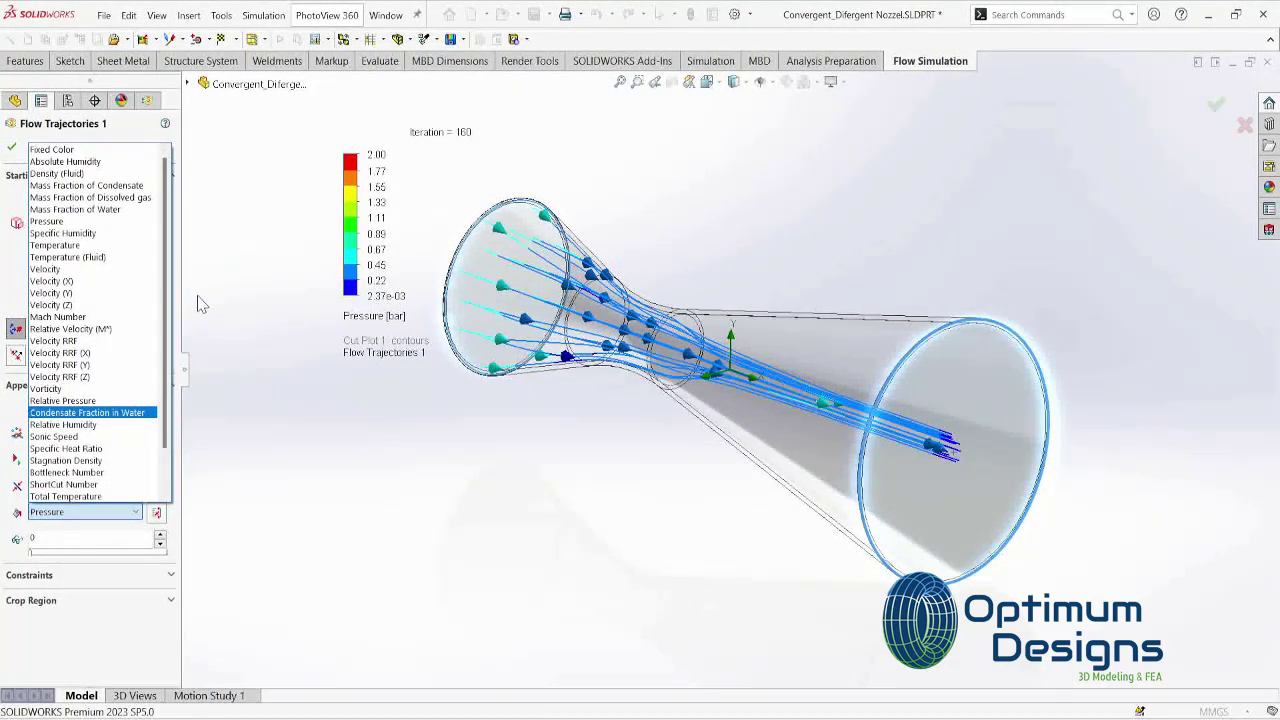
left_click(88, 270)
left_click(11, 147)
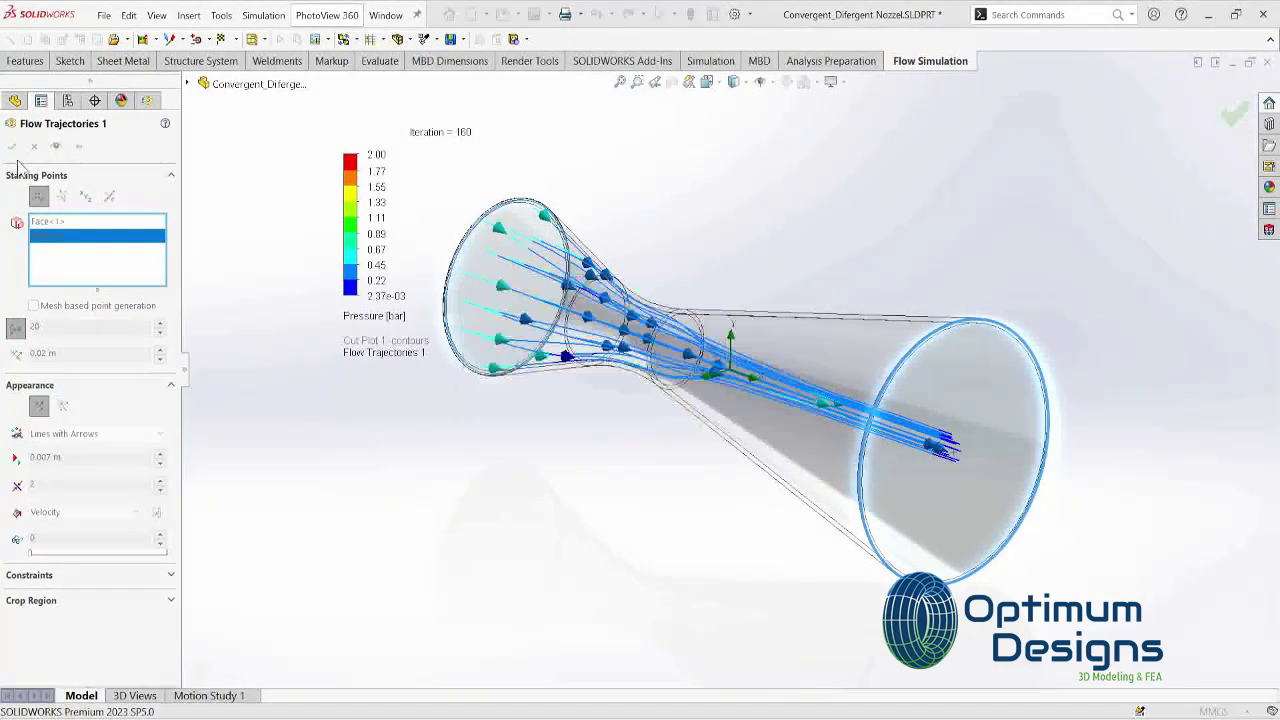
Step: Play the velocity-coloured trajectories and open Inlet Volume Flow 1 for editing
right_click(110, 589)
left_click(160, 427)
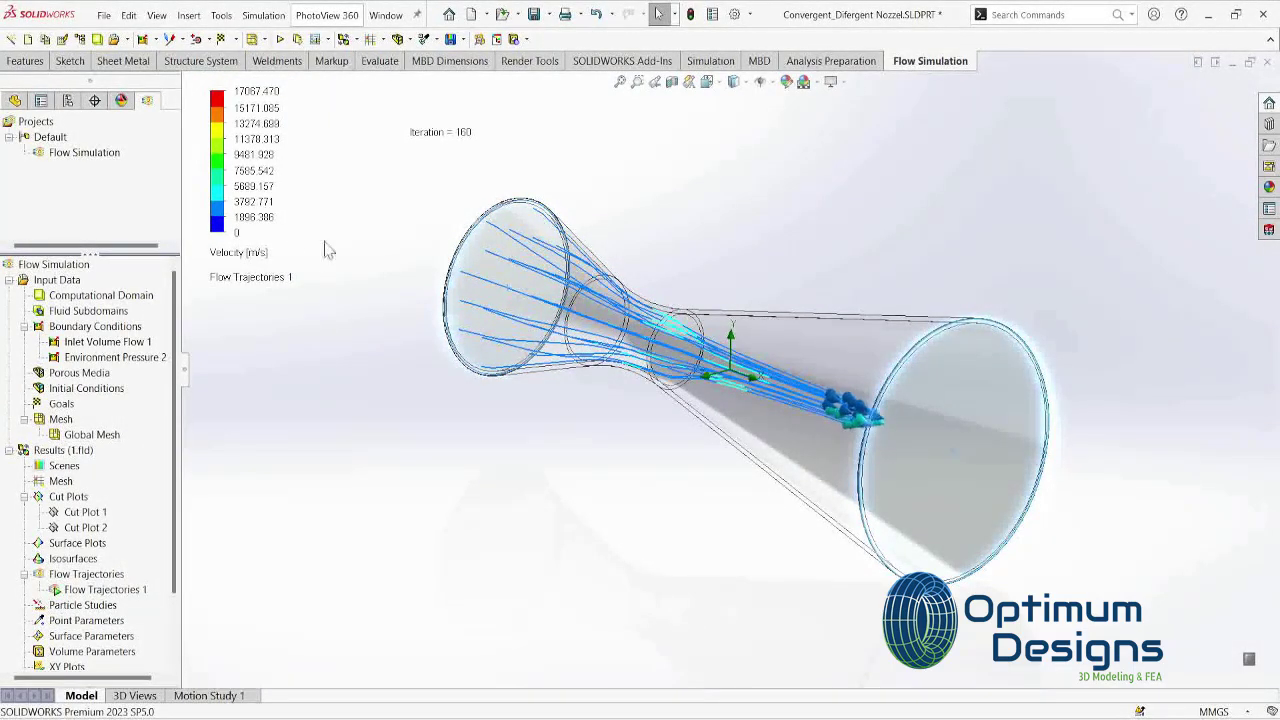
double_click(107, 341)
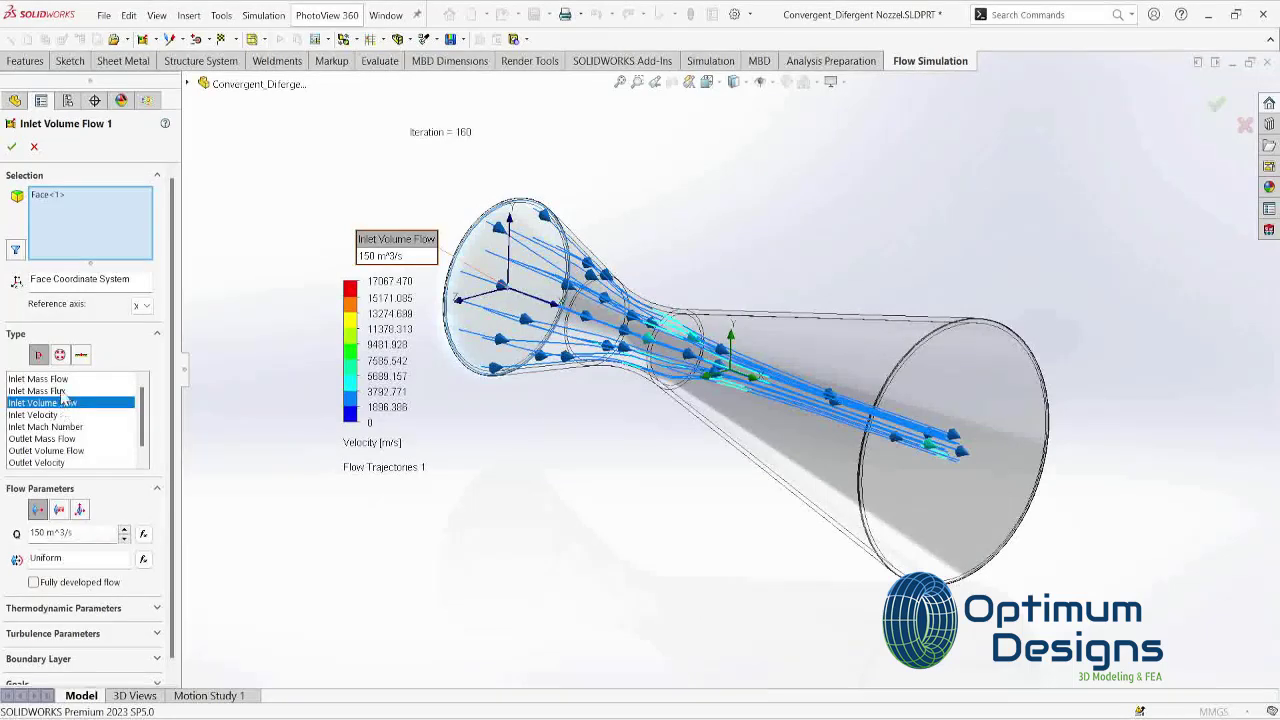
Step: Replace the inlet volume flow with an 85 m/s Inlet Velocity condition
left_click(52, 415)
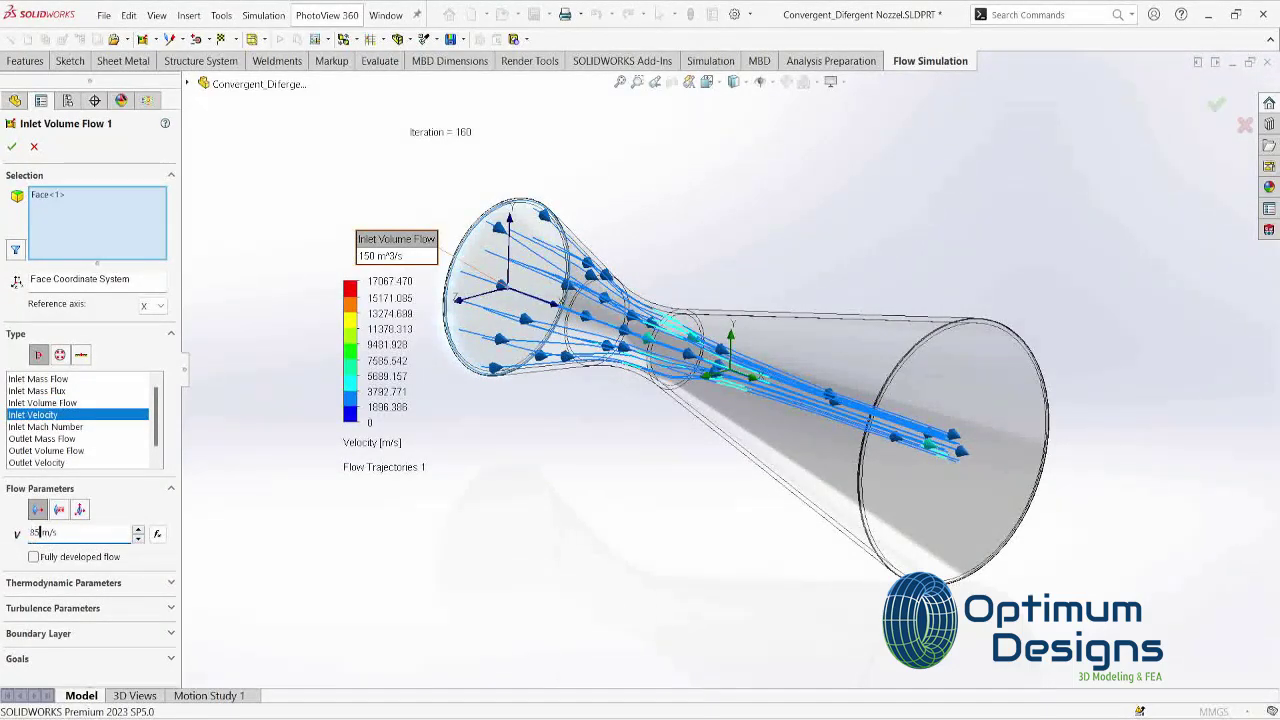
left_click(66, 586)
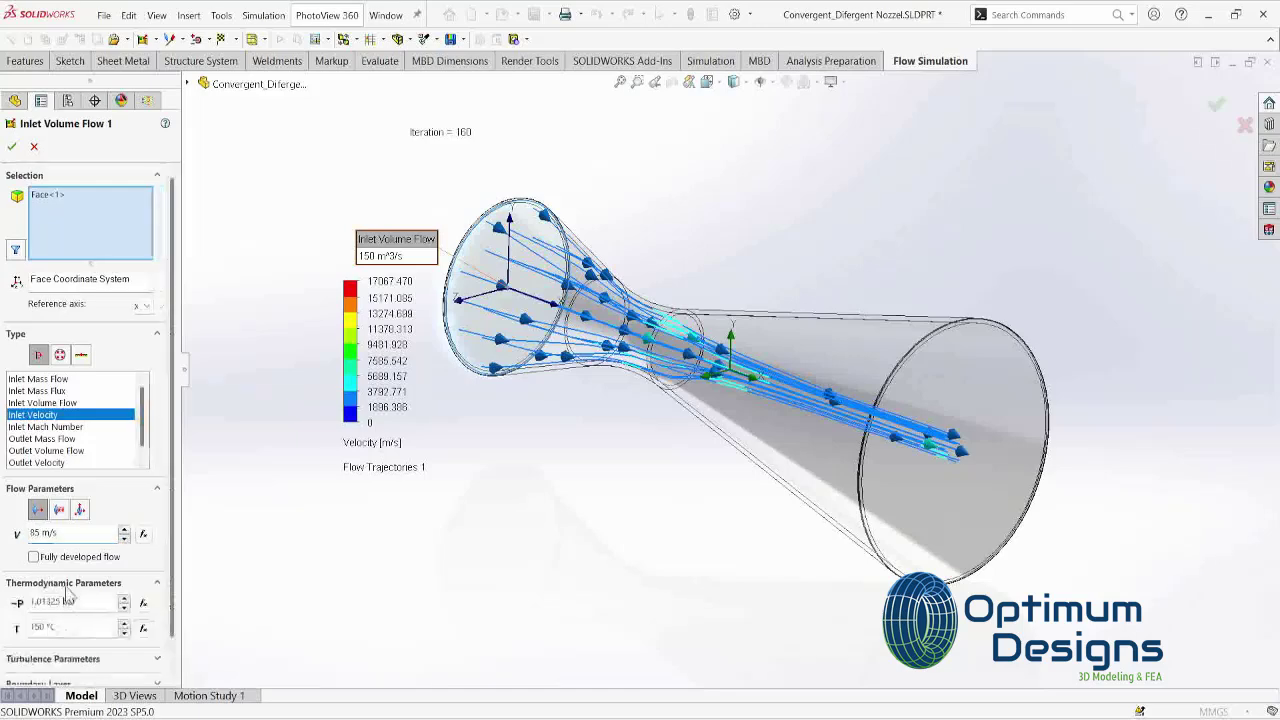
left_click(12, 150)
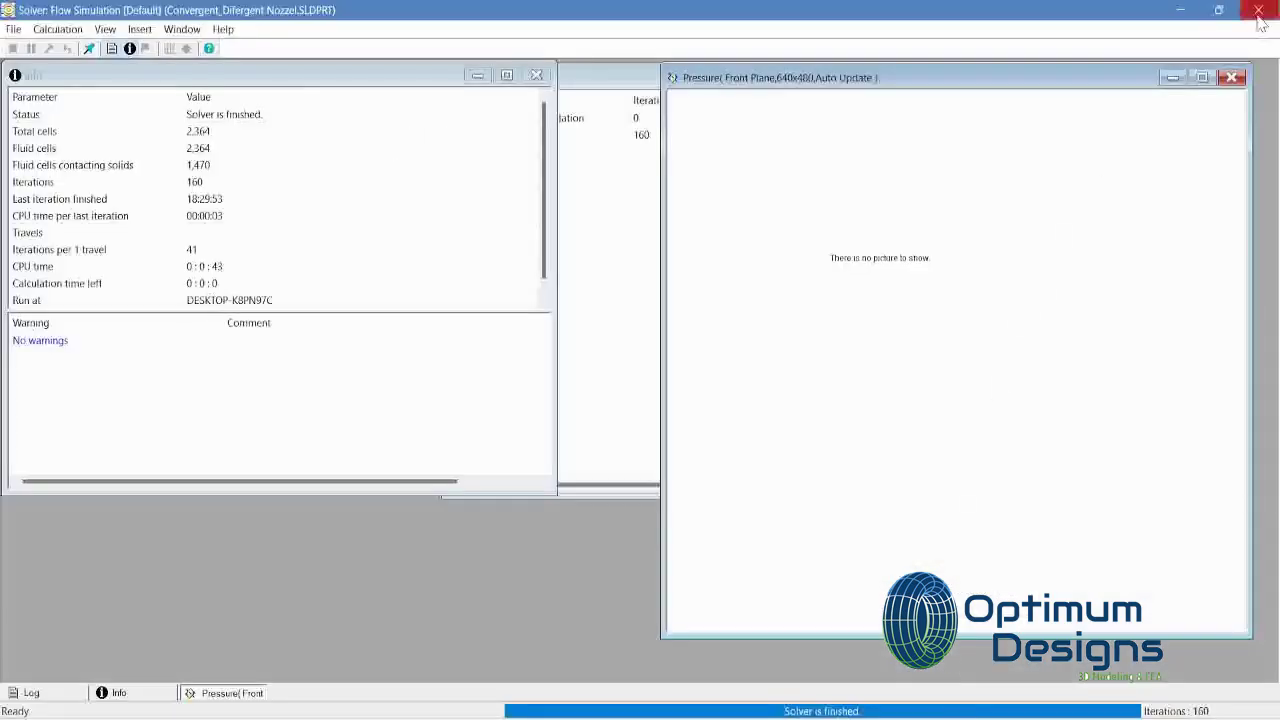
Step: Re-solve with the 85 m/s inlet velocity, check the solver Log and Info, then minimize it
left_click(1258, 10)
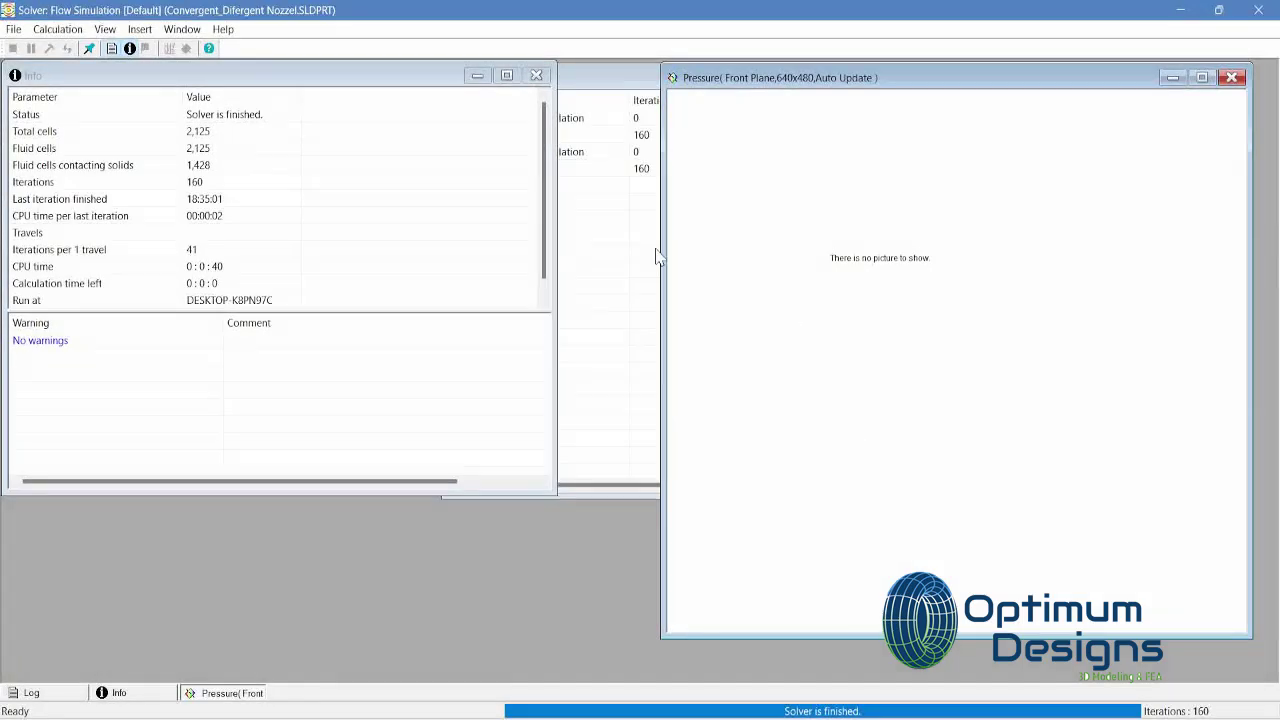
left_click(620, 256)
left_click(416, 398)
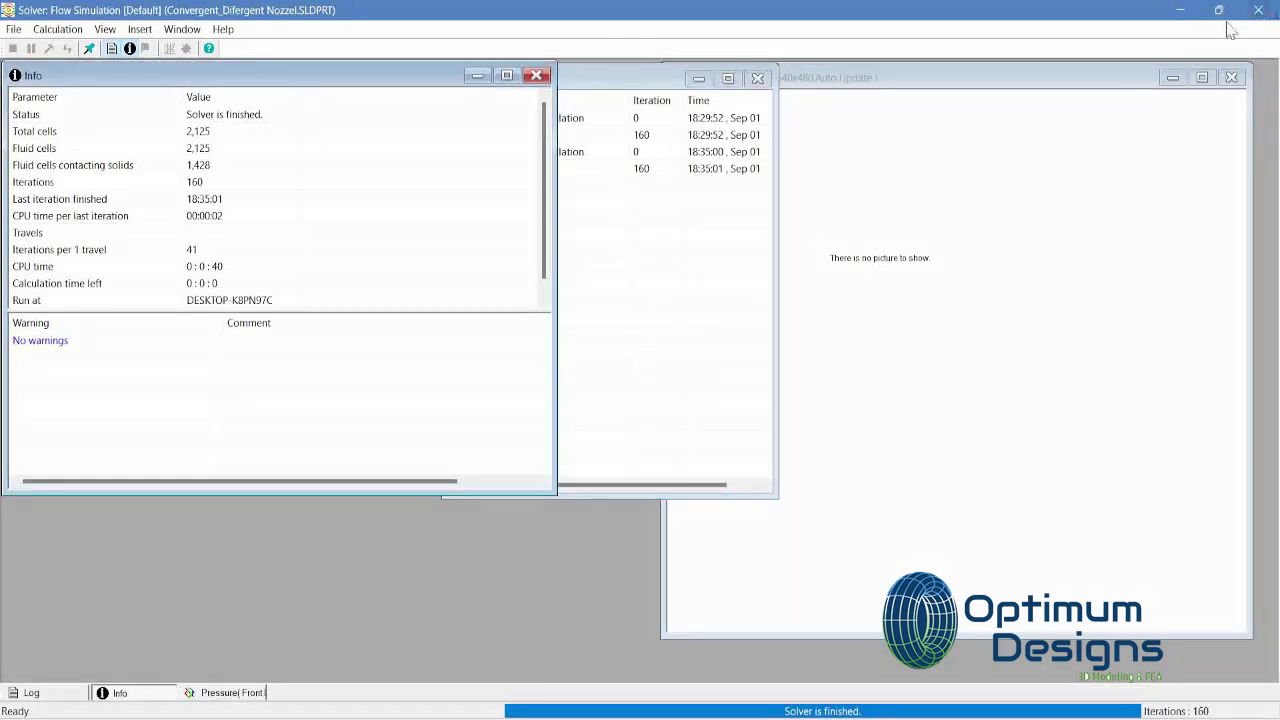
left_click(1183, 12)
Step: Refresh and play Flow Trajectories 1 for the new solution, then open General Settings
right_click(100, 589)
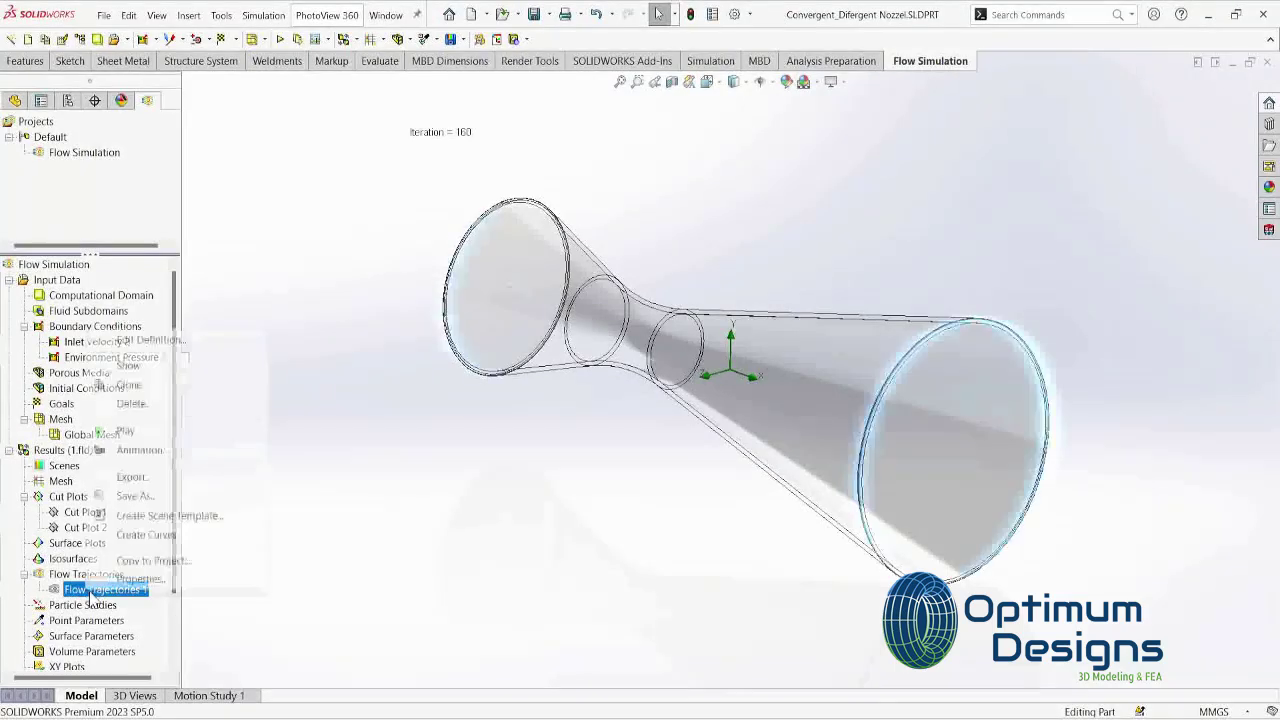
left_click(151, 340)
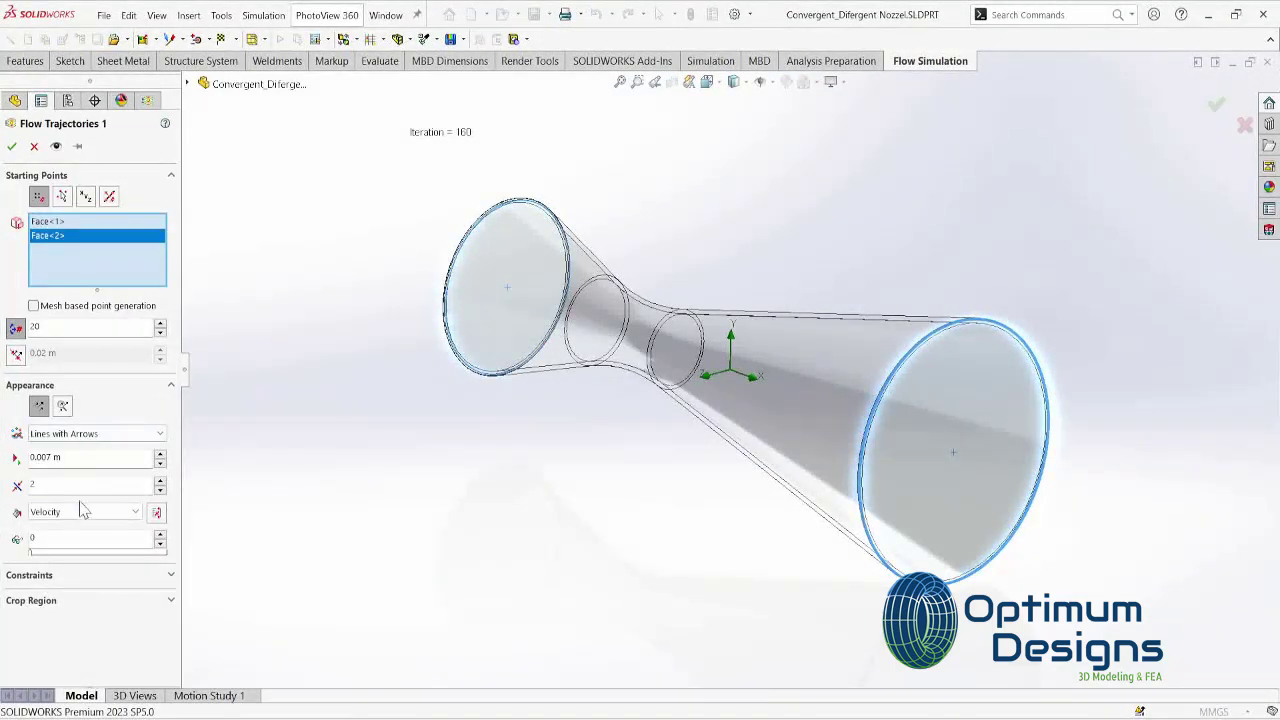
left_click(14, 147)
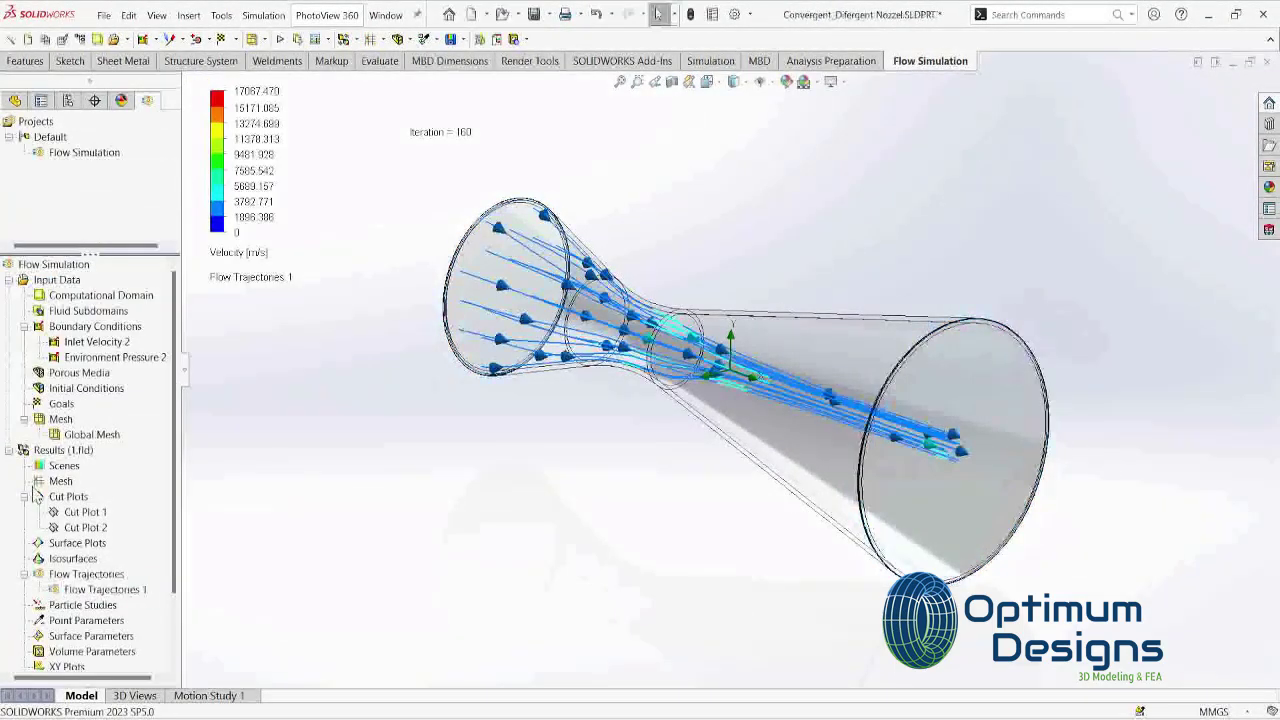
right_click(99, 598)
left_click(153, 425)
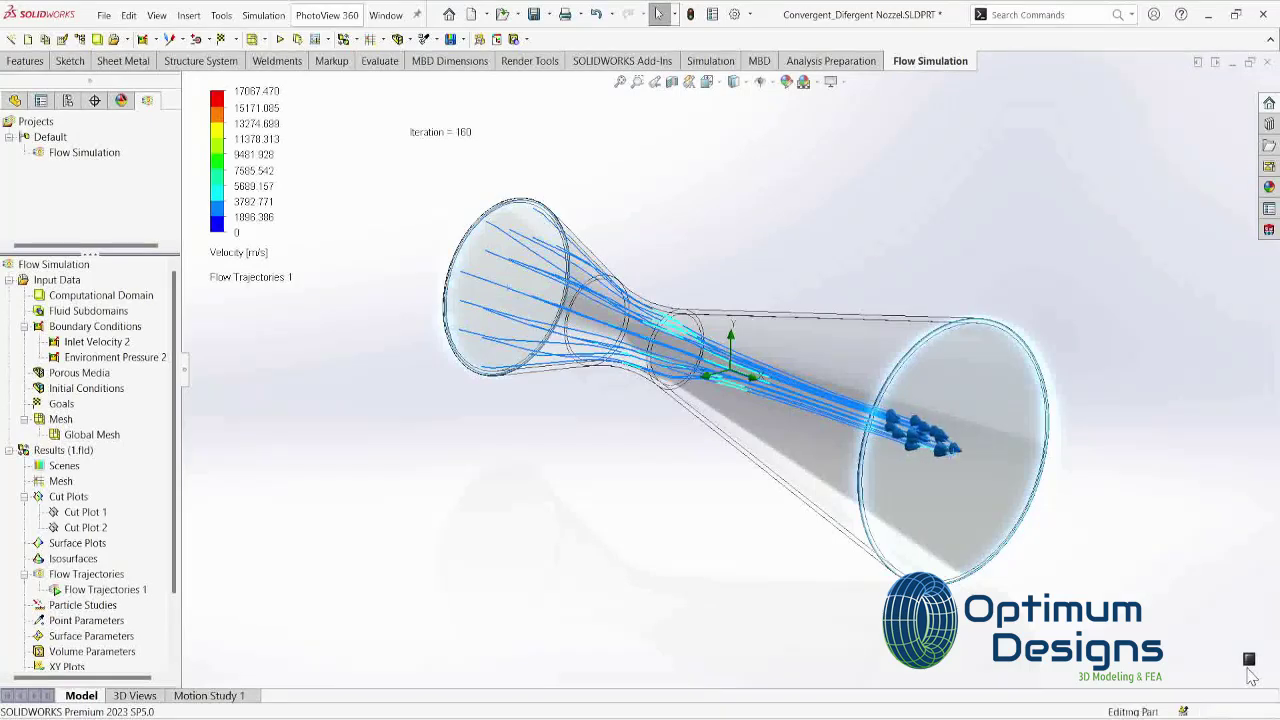
right_click(57, 283)
left_click(100, 290)
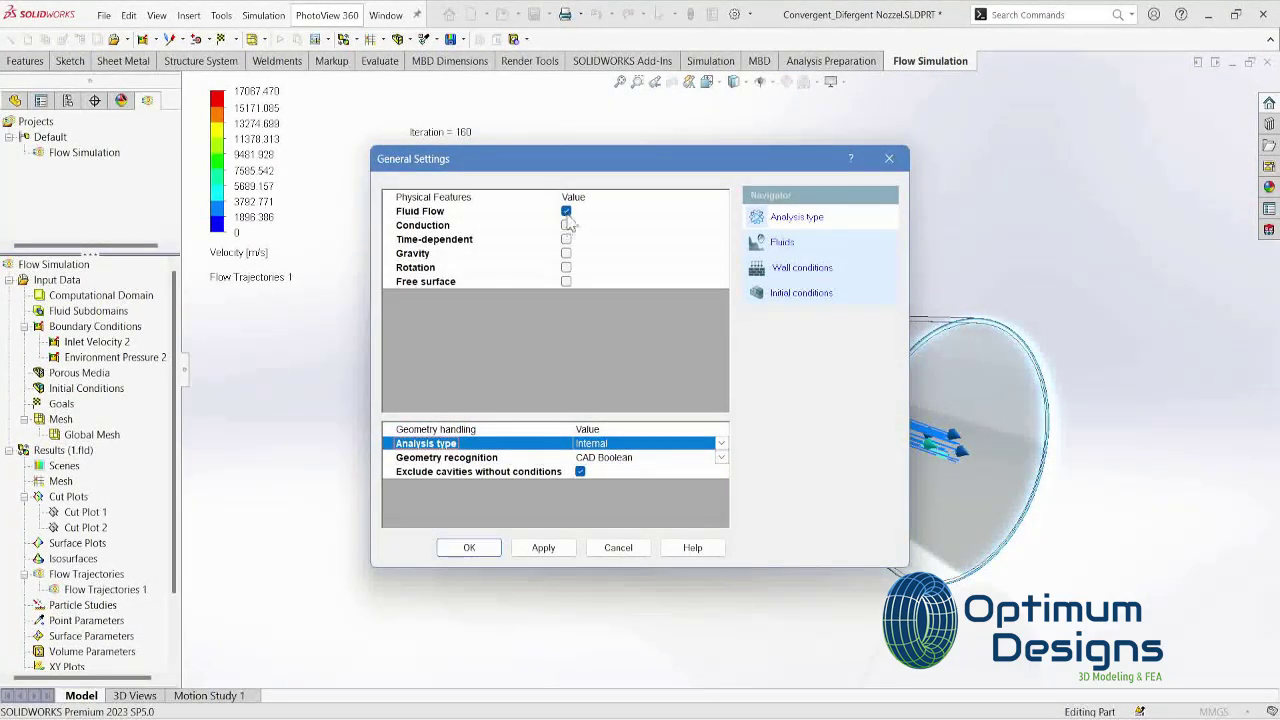
Step: Add liquid Water to the project fluids and remove Steam
left_click(805, 246)
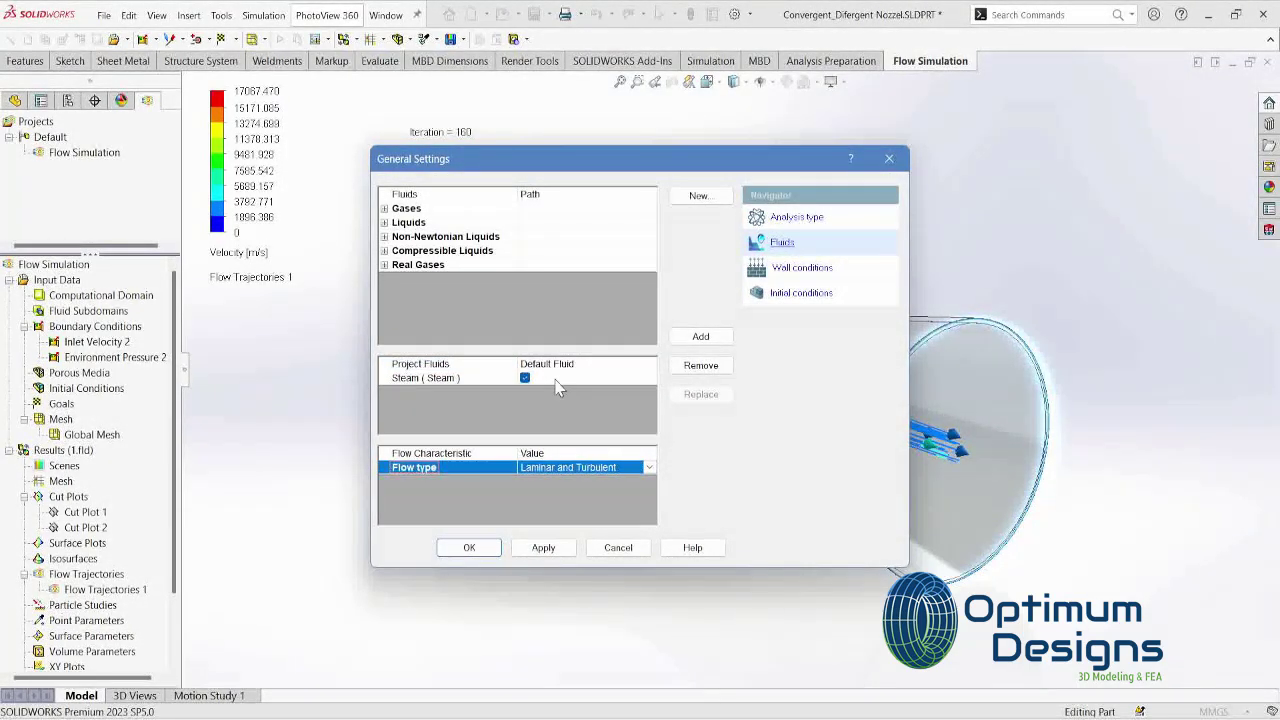
left_click(385, 222)
scroll(492, 262, "down", 1)
scroll(485, 300, "down", 3)
left_click(470, 293)
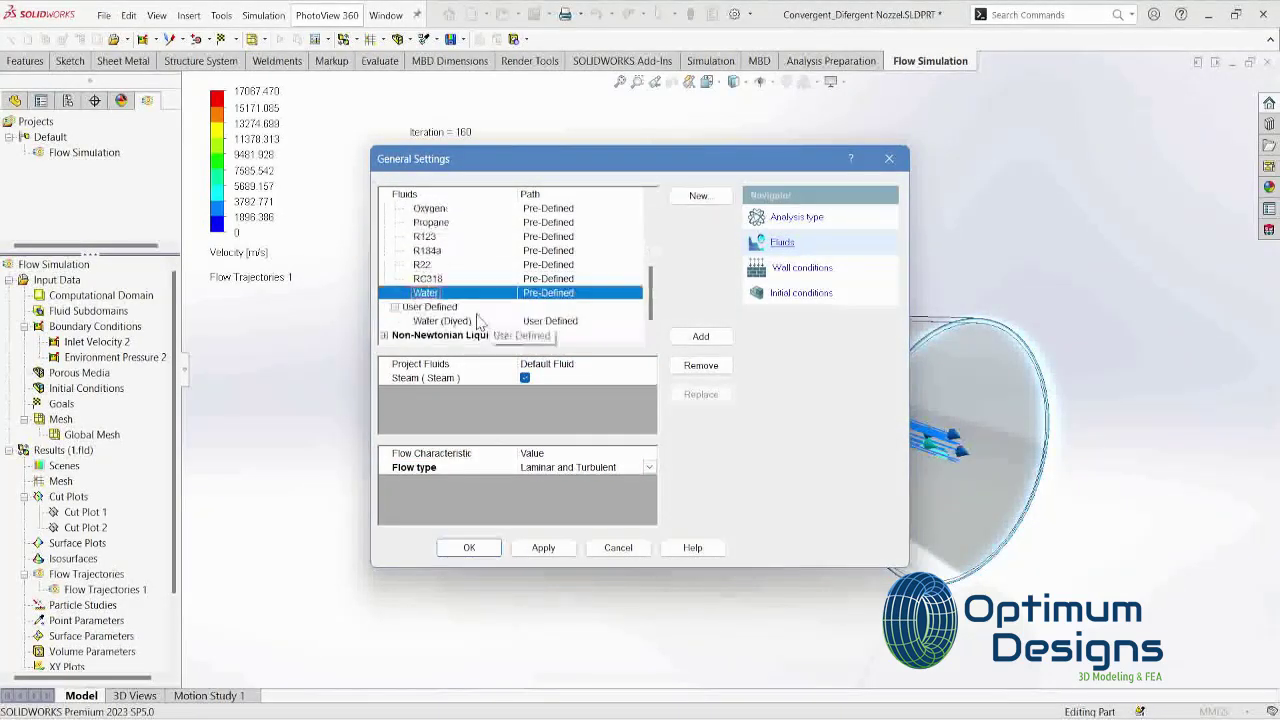
left_click(700, 336)
left_click(686, 411)
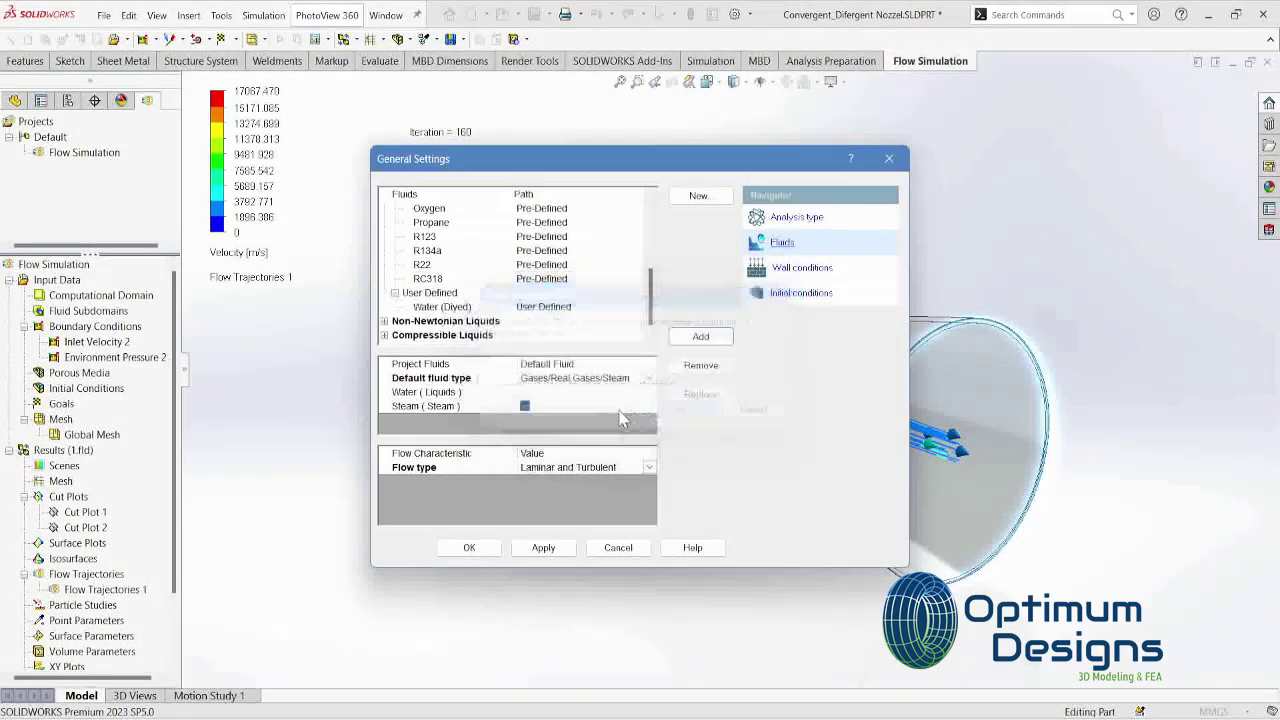
left_click(490, 406)
left_click(685, 368)
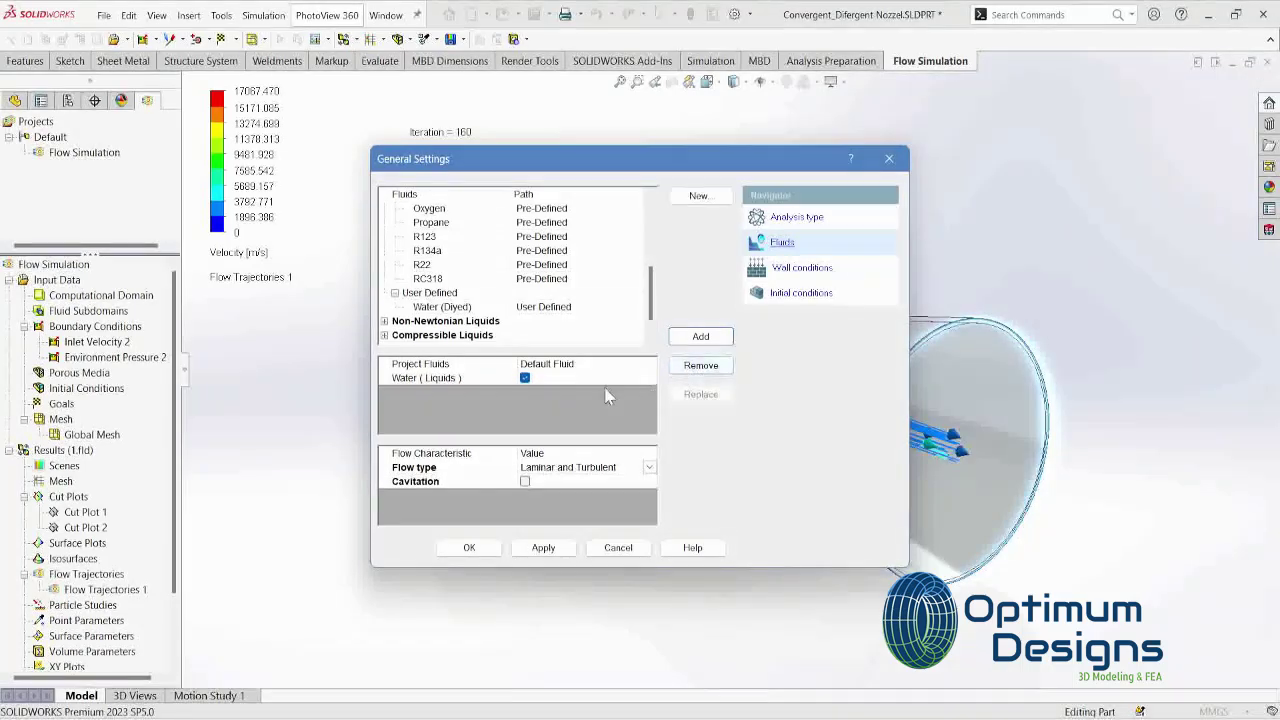
left_click(469, 548)
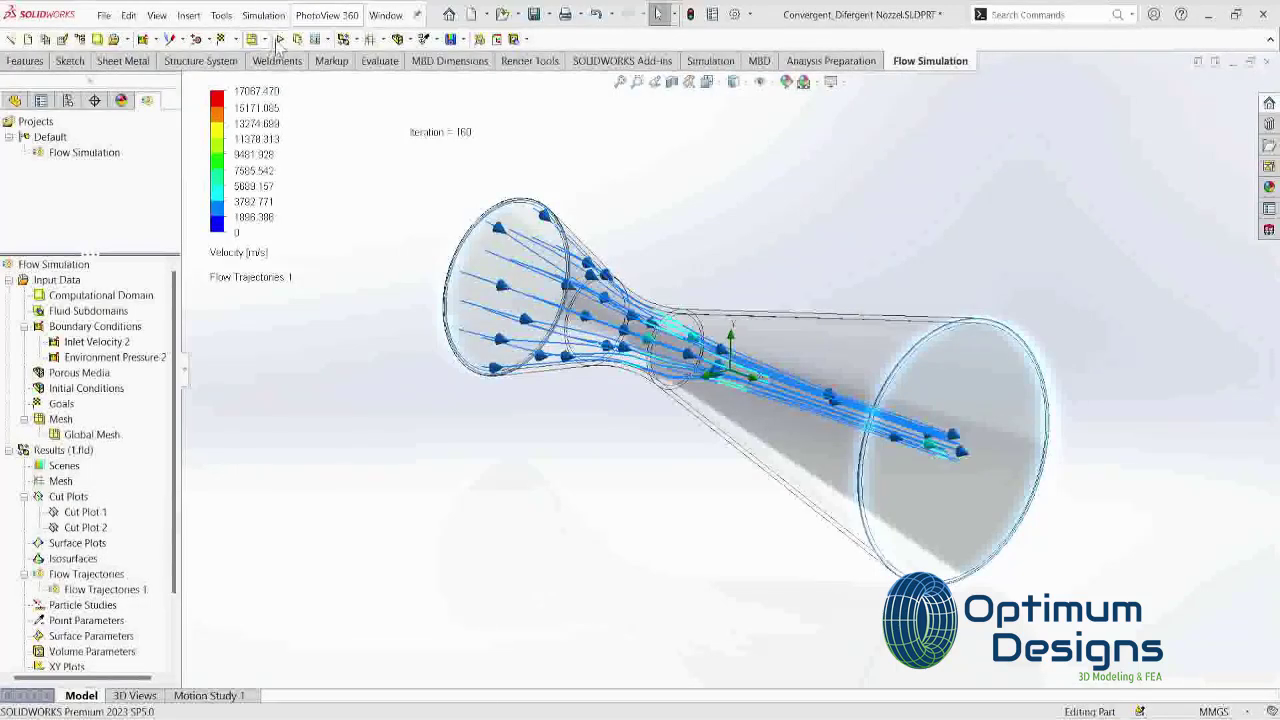
Step: Re-solve the nozzle with water as the fluid, then return to Flow Trajectories 1
left_click(279, 40)
left_click(803, 275)
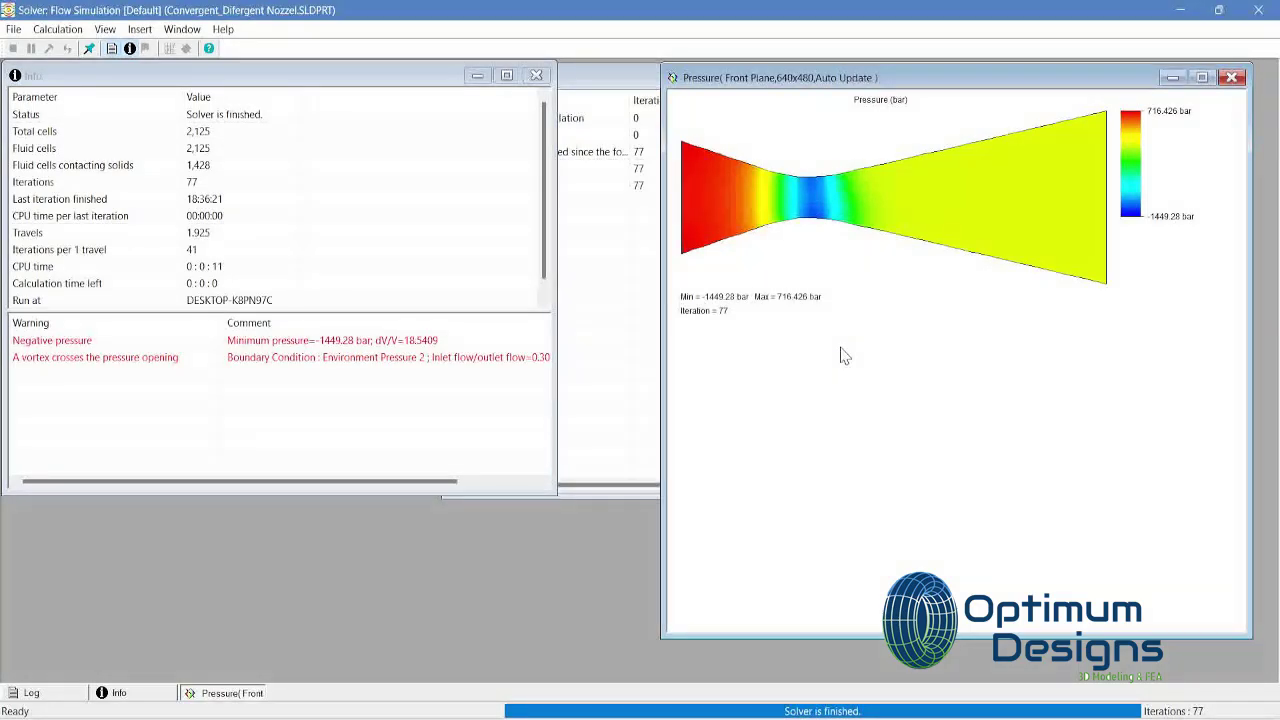
left_click(1183, 14)
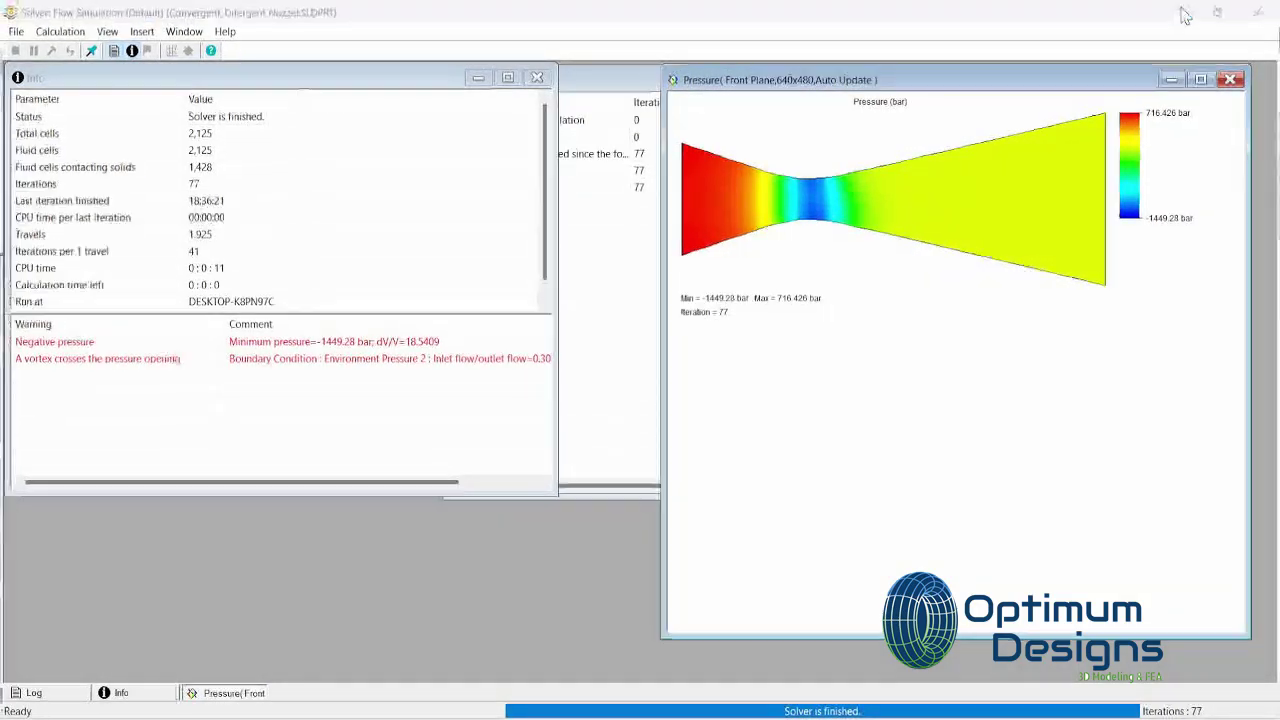
right_click(100, 589)
Step: Play the trajectory animation through the water solution in Front view
left_click(124, 425)
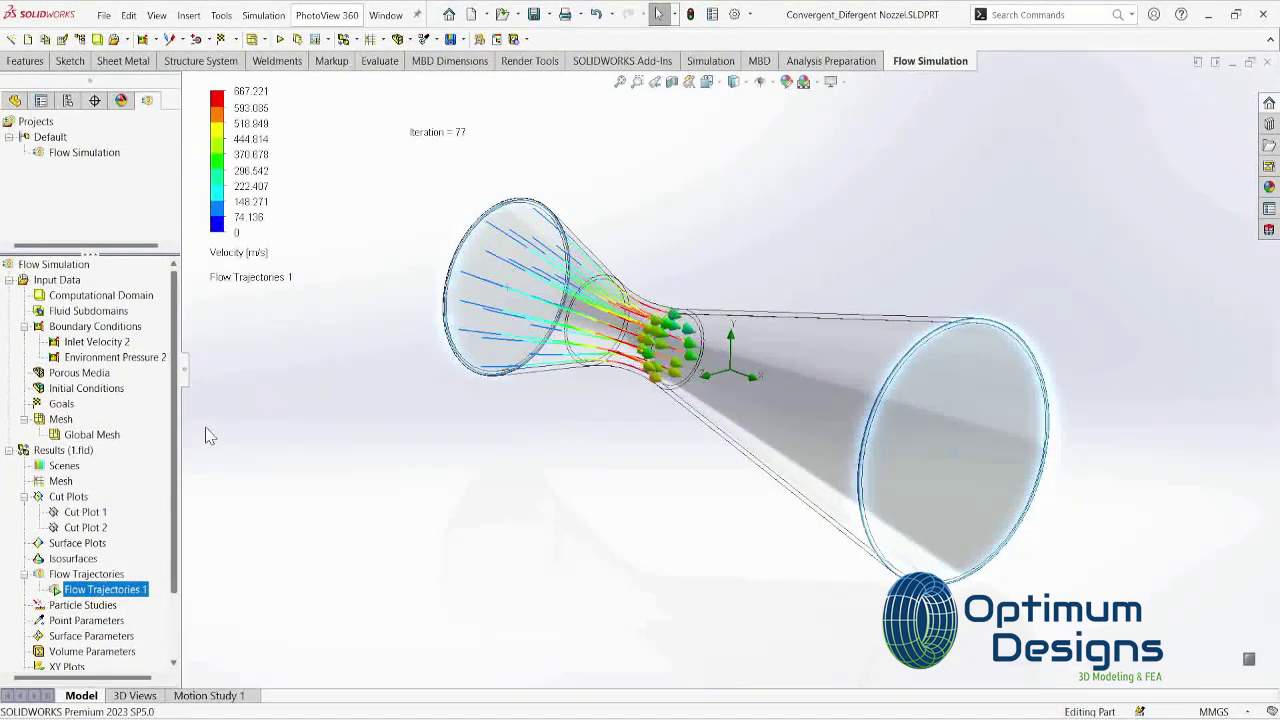
key("ctrl+1")
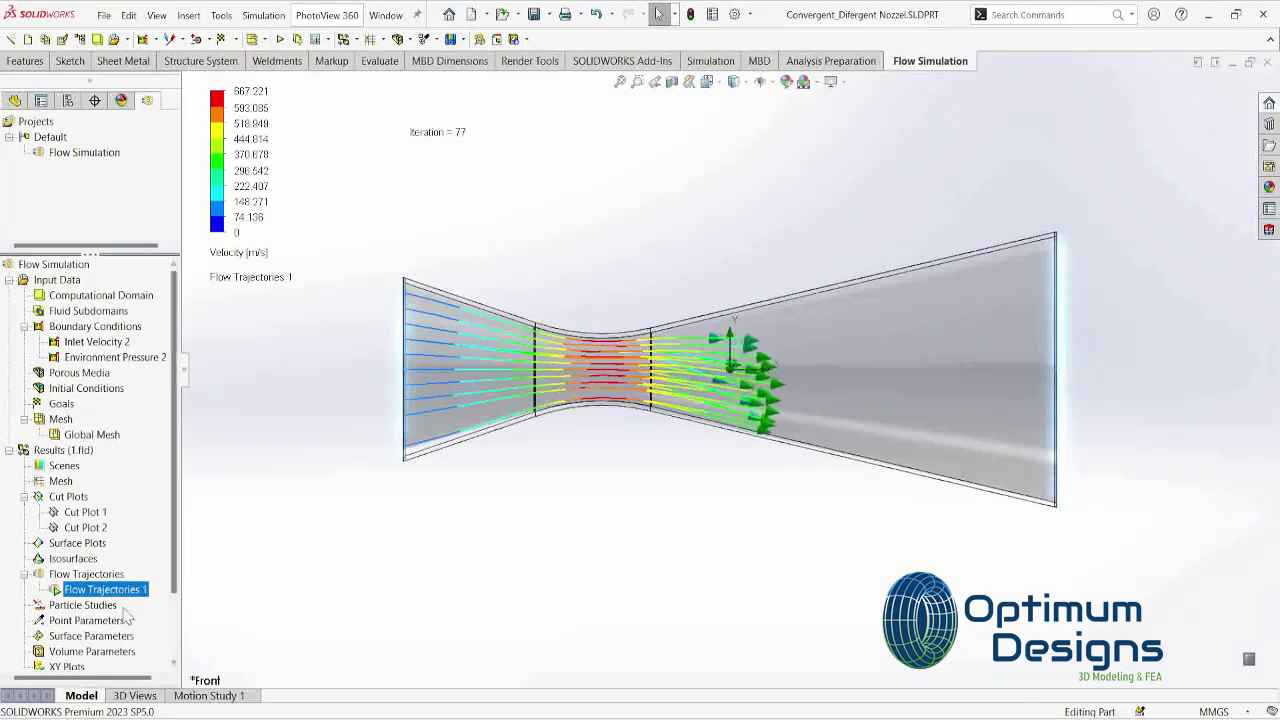
right_click(140, 588)
key("Escape")
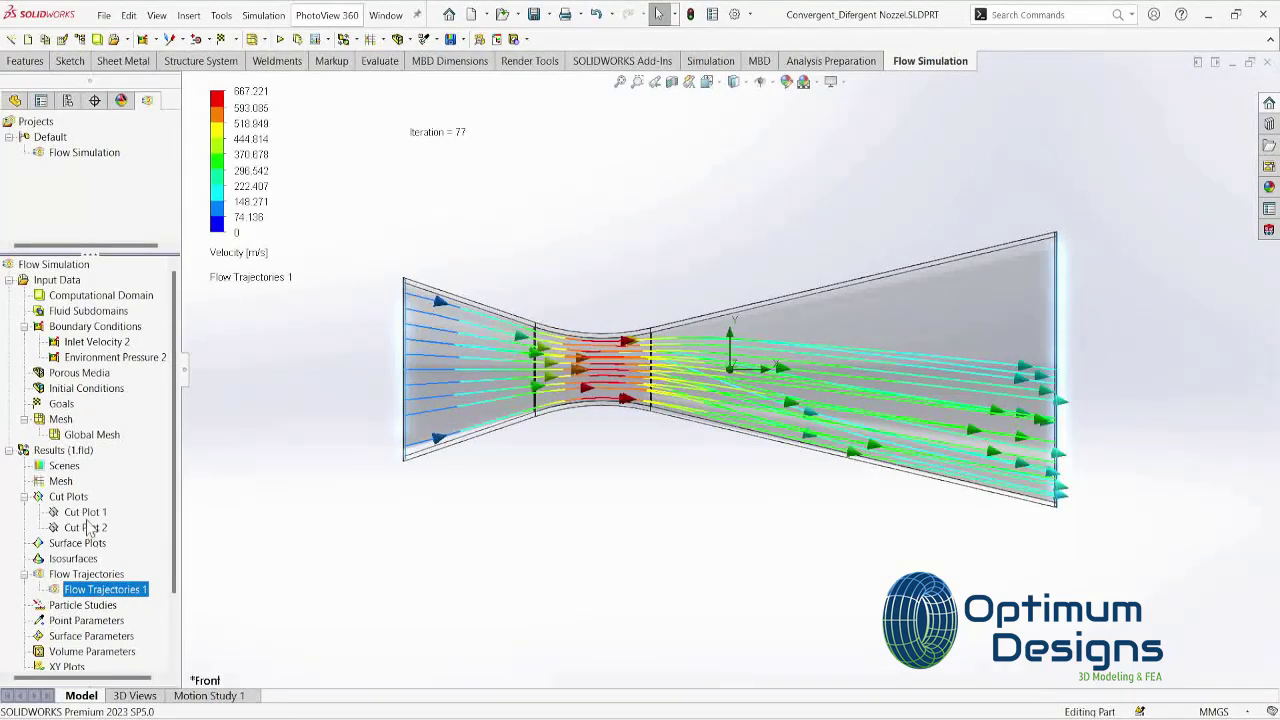
Step: Hide Flow Trajectories 1 and start inserting a new cut plot
right_click(80, 502)
left_click(113, 580)
right_click(105, 589)
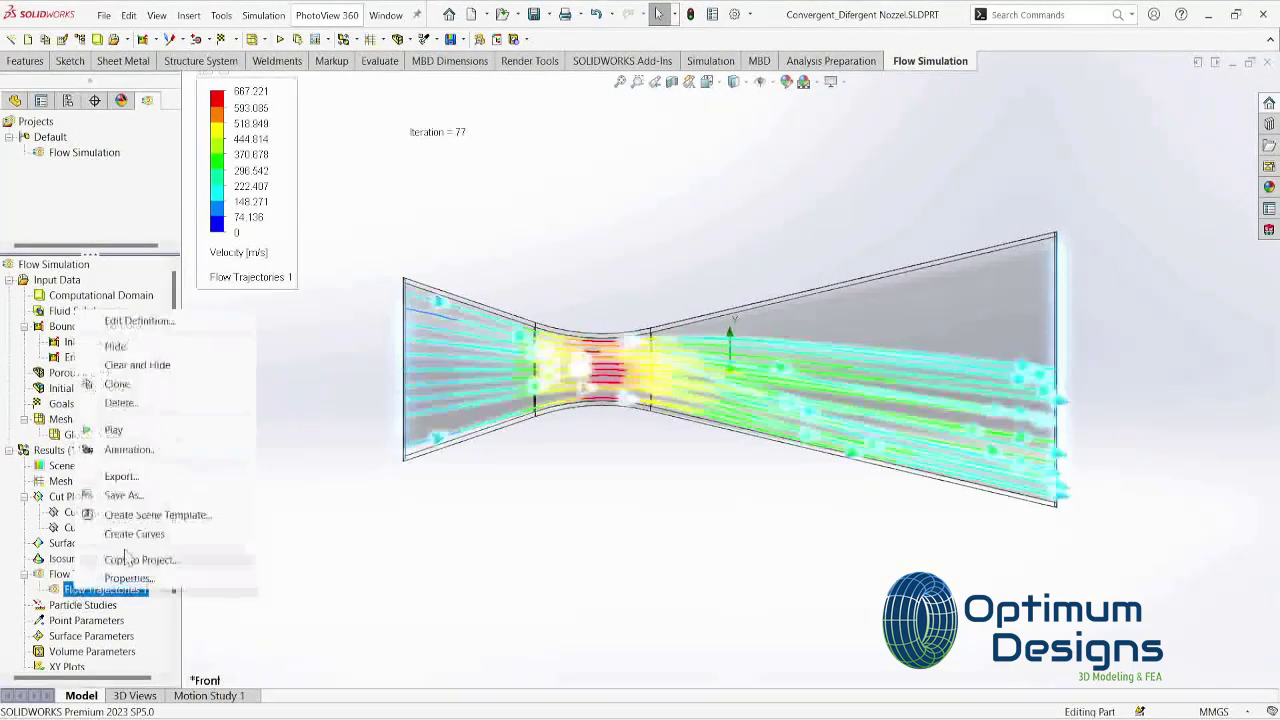
left_click(130, 352)
right_click(77, 505)
left_click(118, 509)
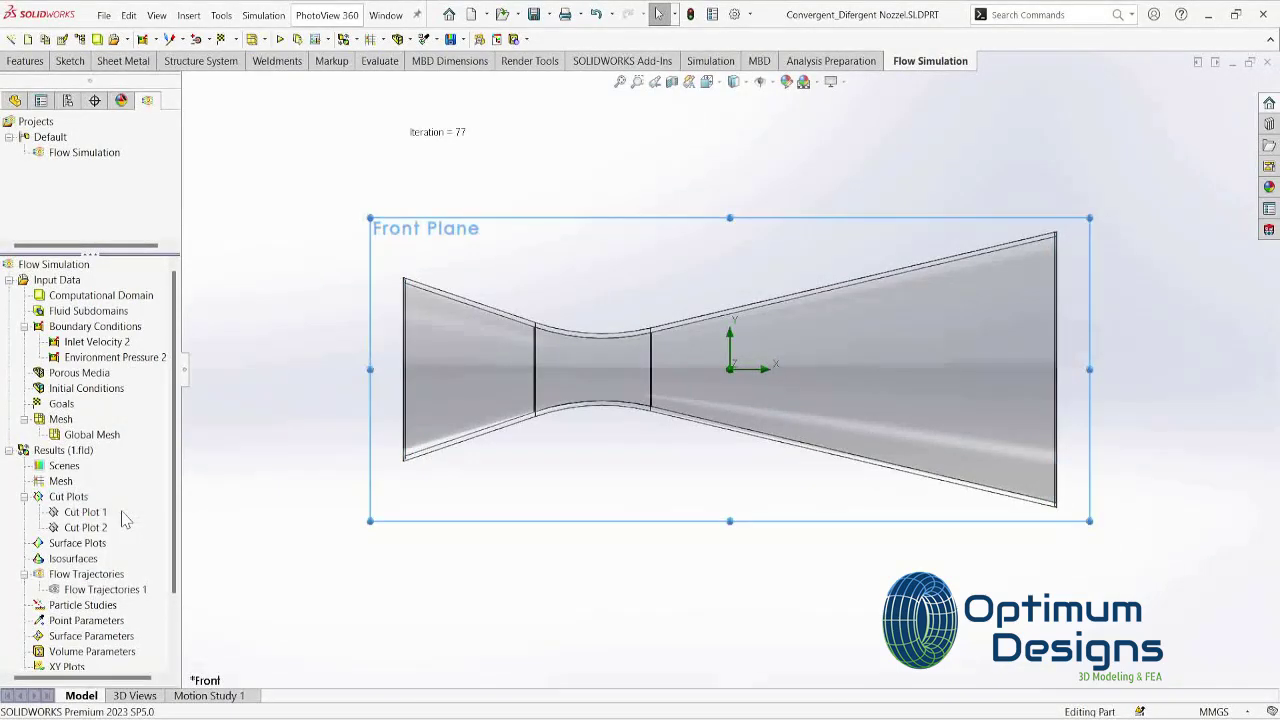
Step: Confirm velocity Cut Plot 3 and view it sectioned, straight from the Front view
middle_click_drag(495, 510, 490, 578)
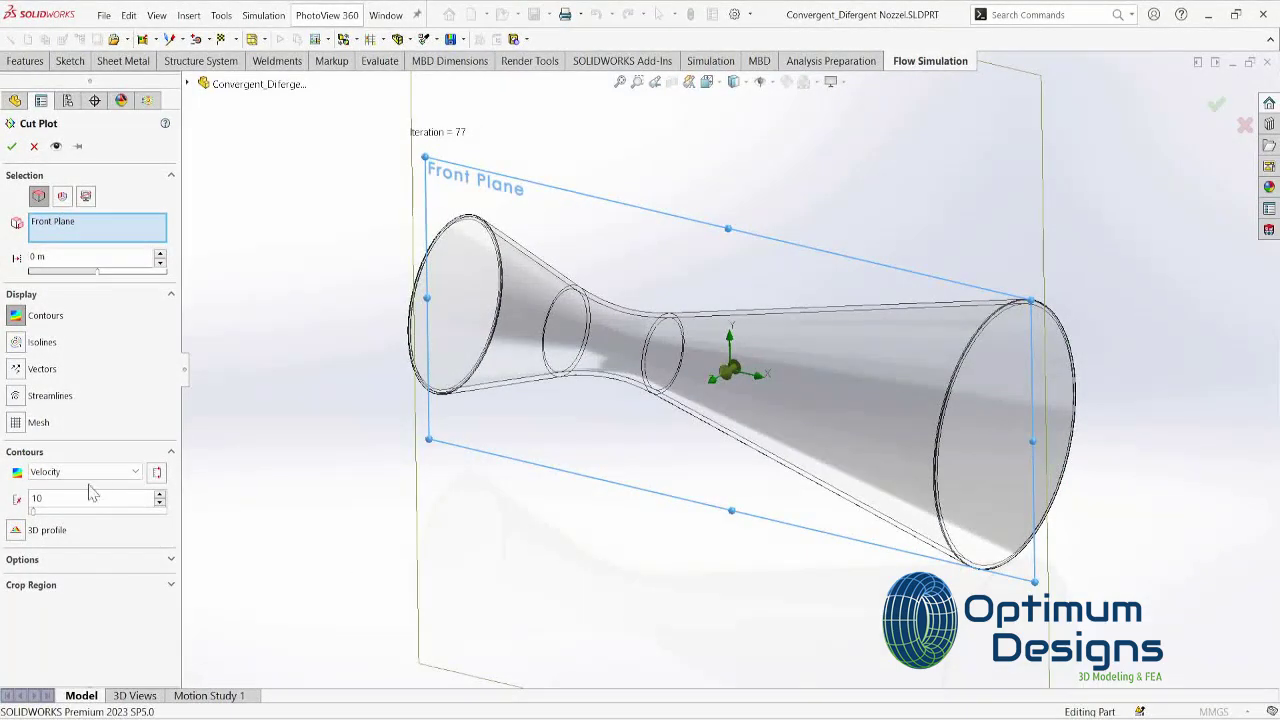
left_click(11, 146)
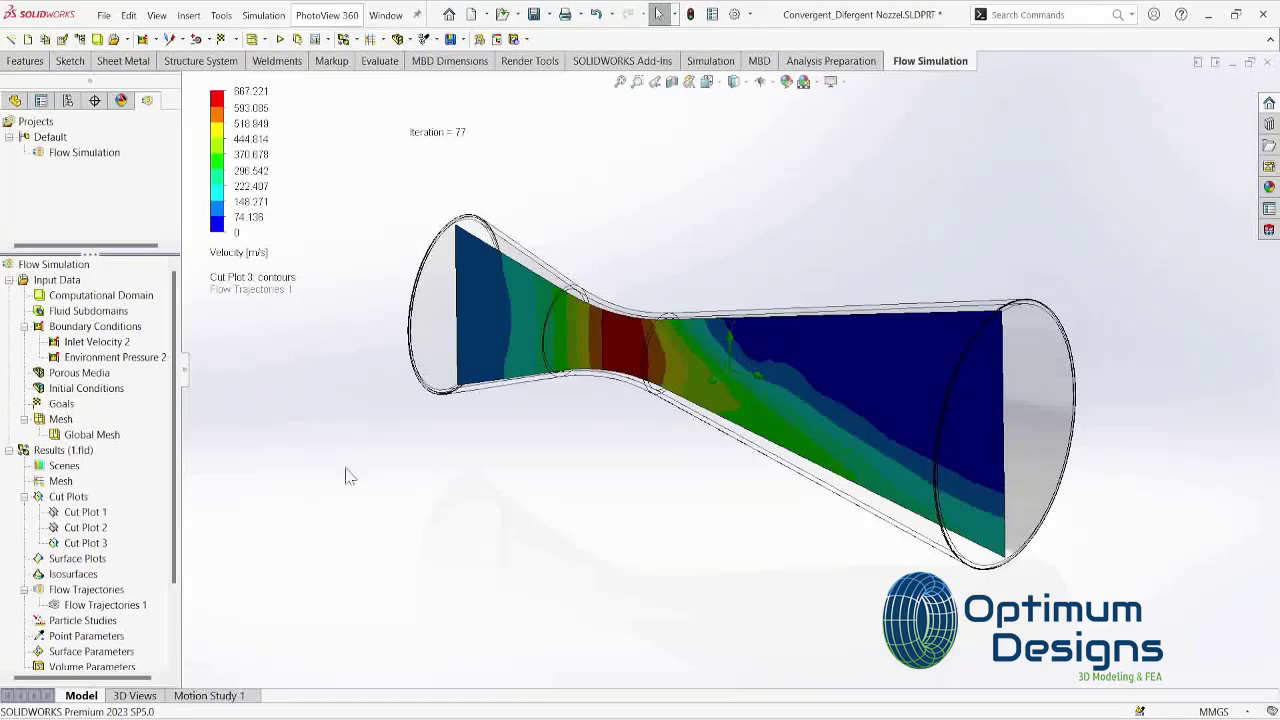
left_click(672, 82)
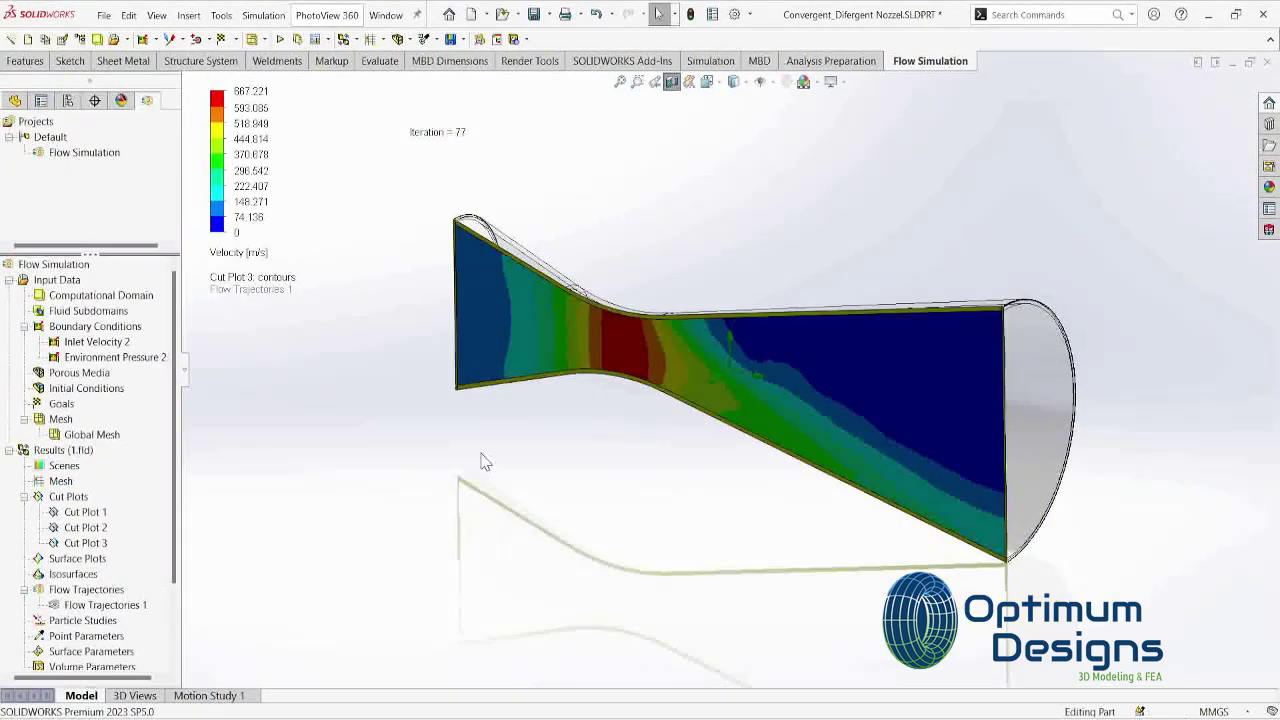
key("space")
left_click(374, 449)
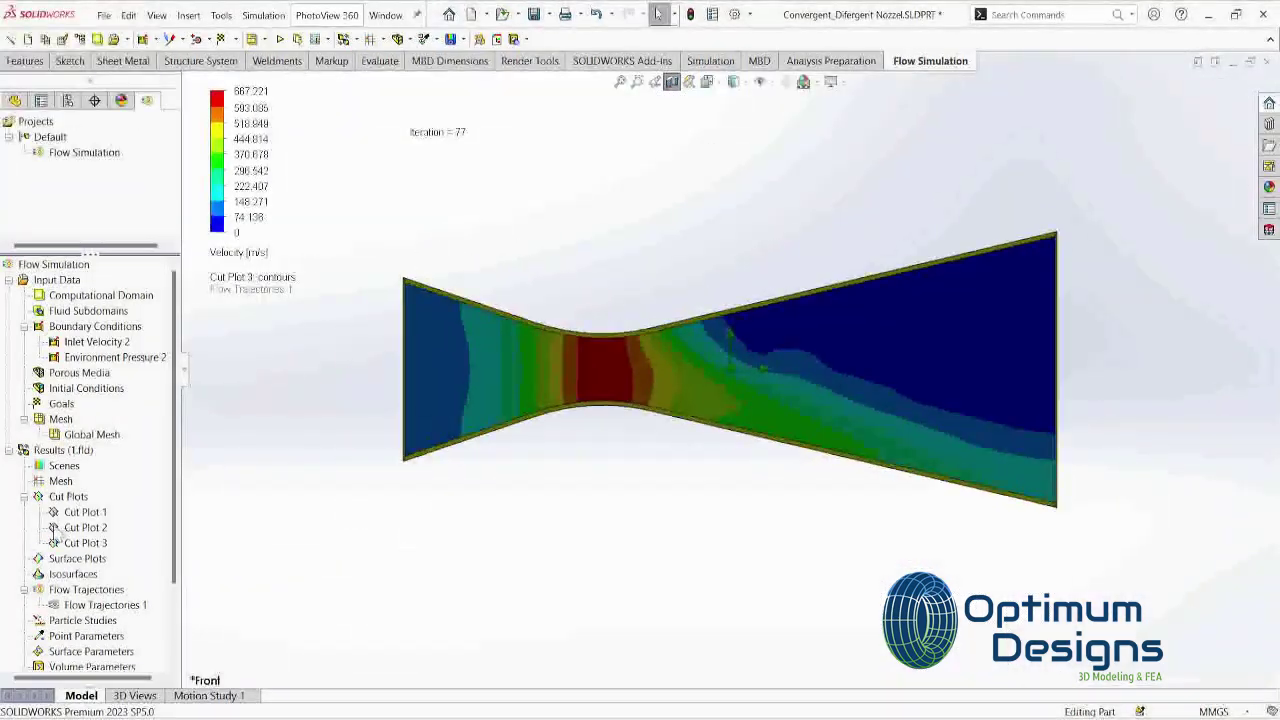
Step: Change Cut Plot 3's display options and orbit the nozzle to a tilted 3D view
right_click(80, 543)
left_click(130, 400)
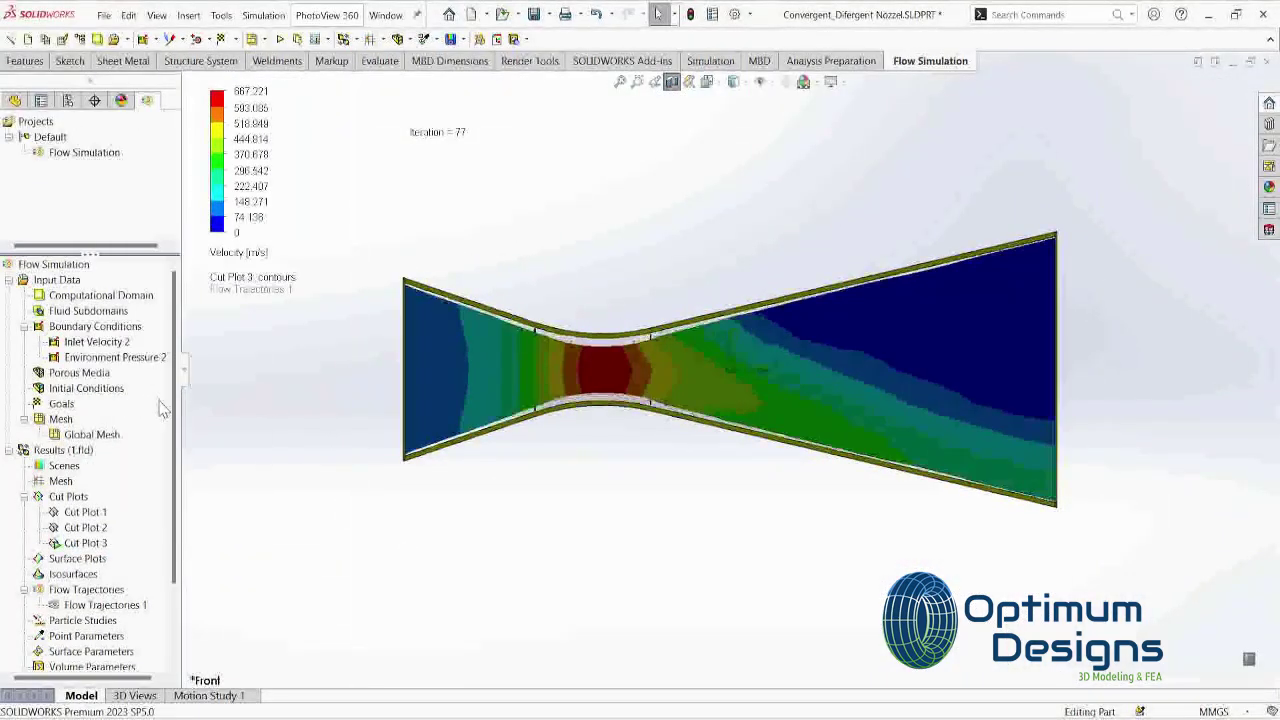
middle_click_drag(409, 554, 389, 620)
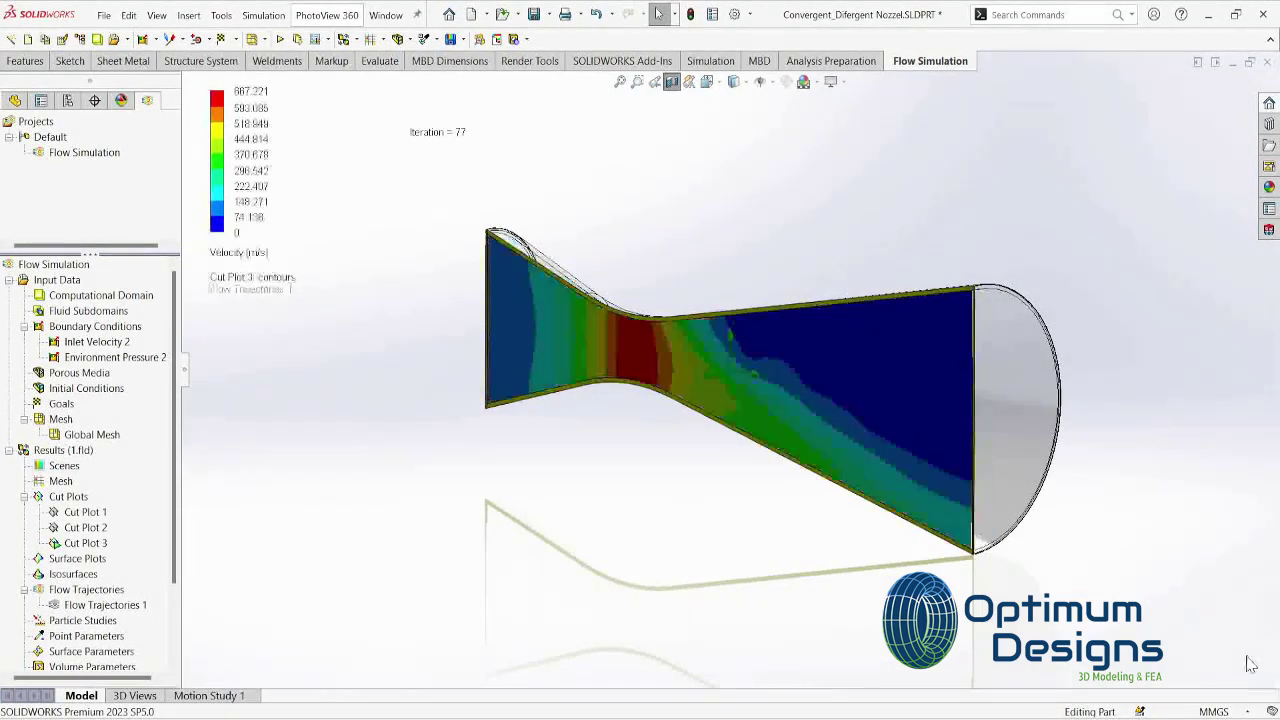
right_click(83, 543)
Step: Hide Cut Plot 3, add Cut Plot 4 with Pressure contours, and play its animation
left_click(120, 277)
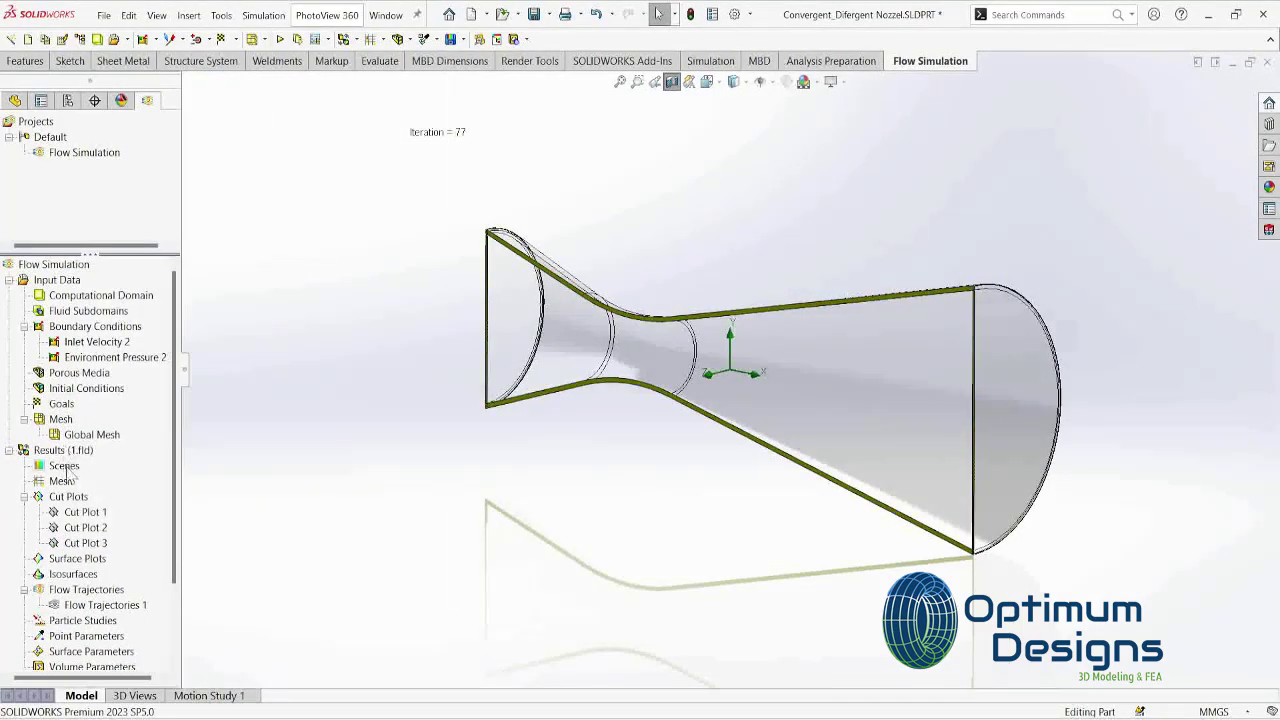
right_click(68, 497)
left_click(115, 507)
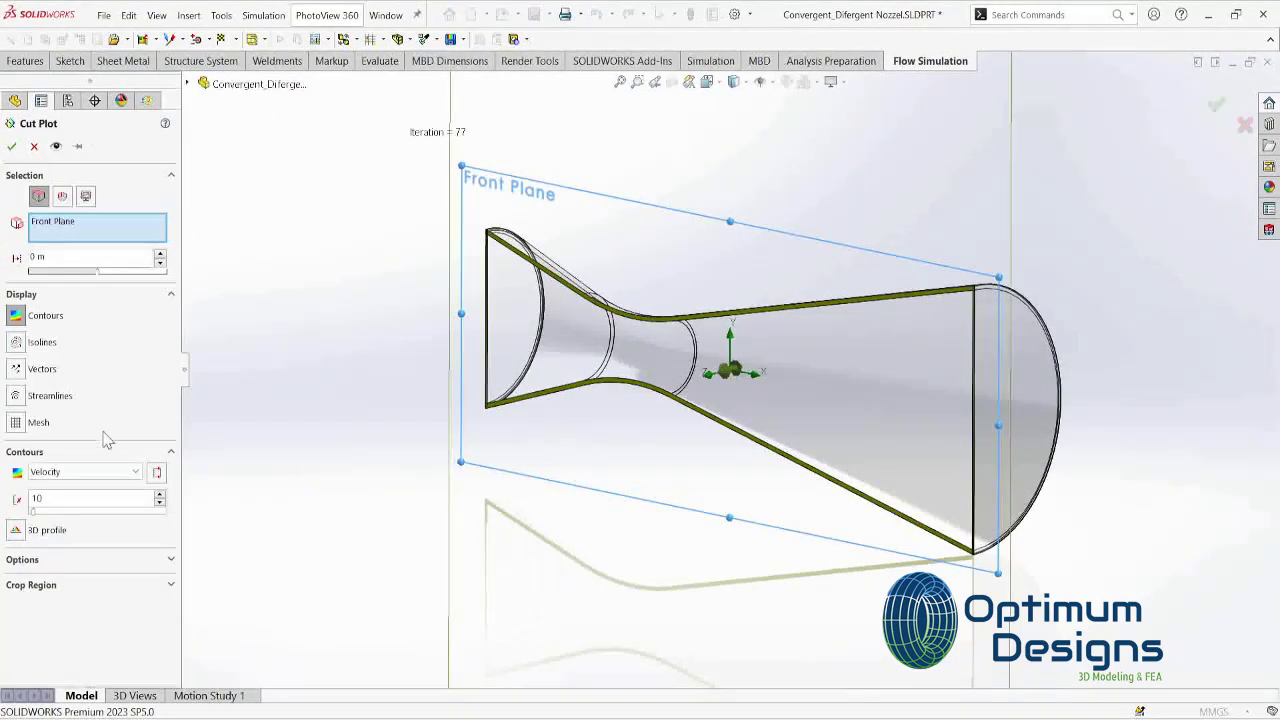
left_click(85, 471)
left_click(98, 510)
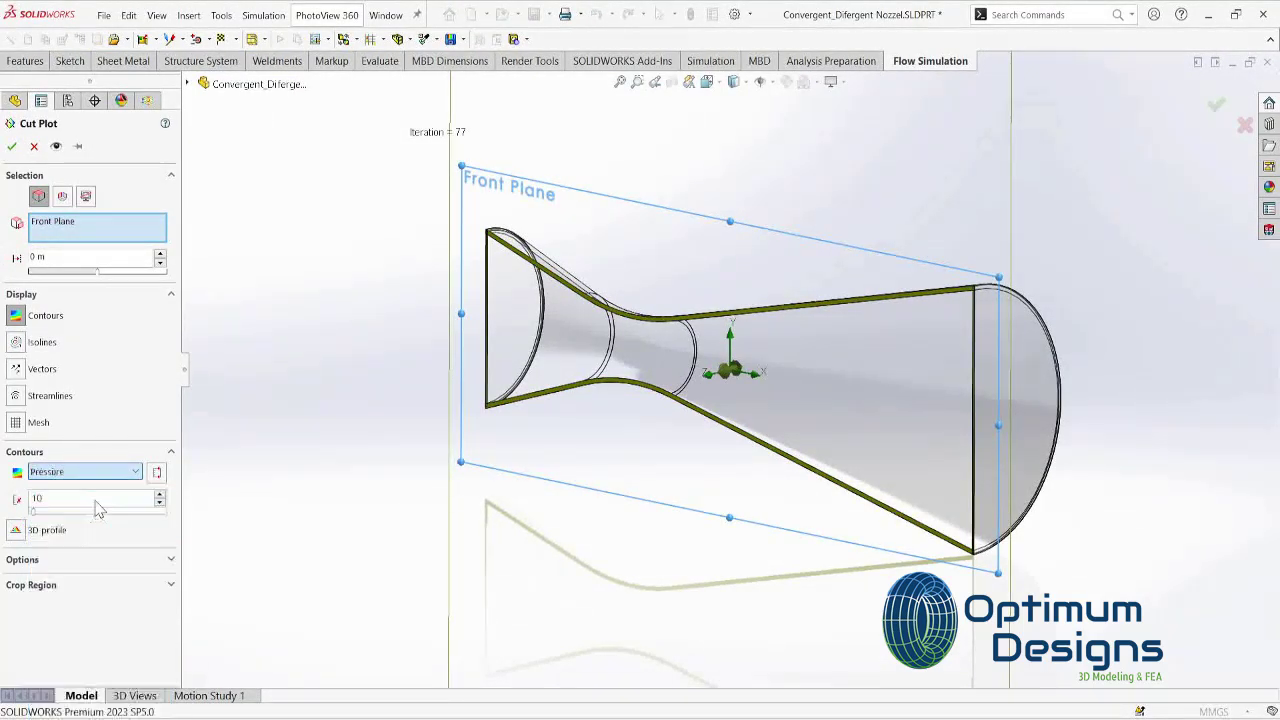
left_click(12, 146)
right_click(75, 560)
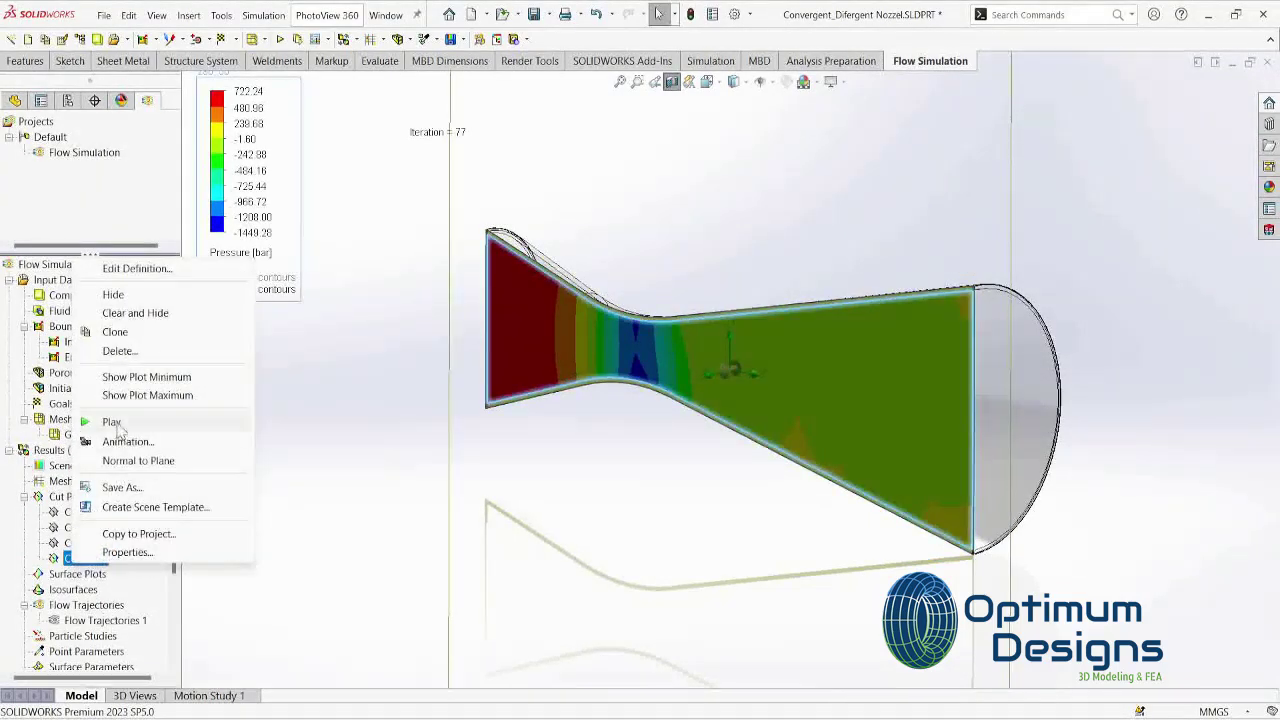
left_click(125, 420)
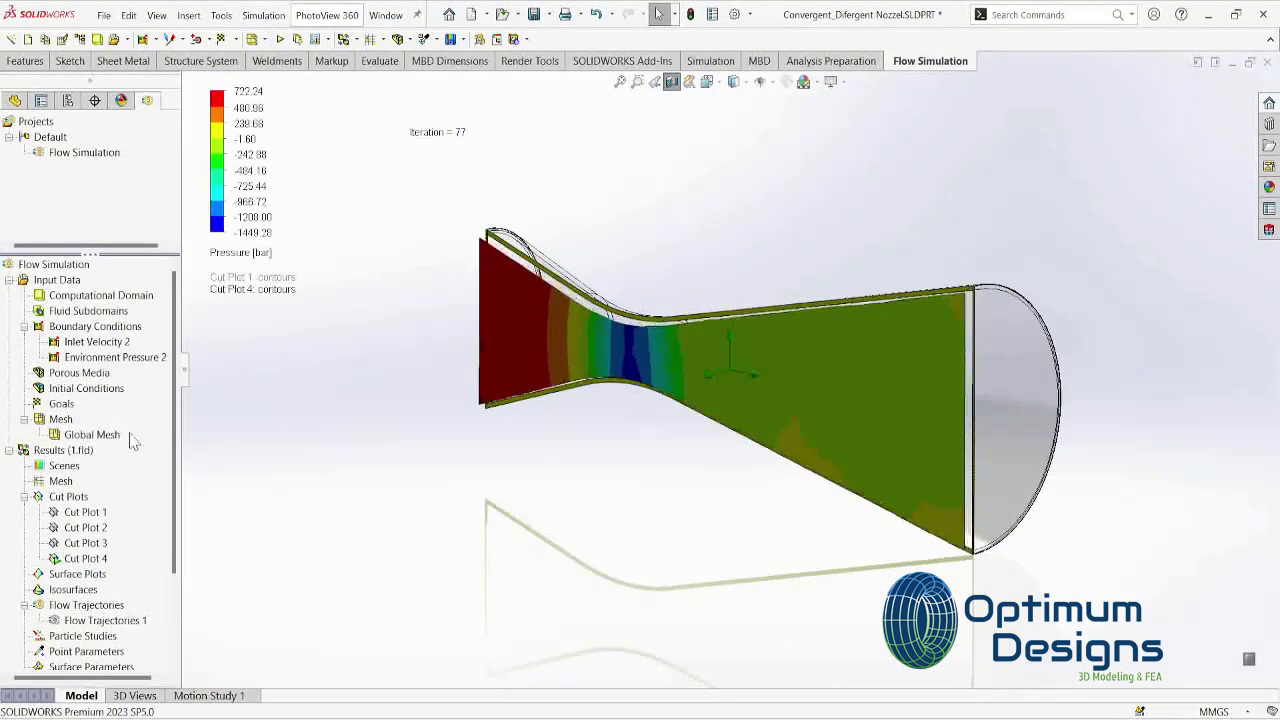
Step: Move Cut Plot 4's cutting plane from the Front Plane to the Right Plane
right_click(80, 560)
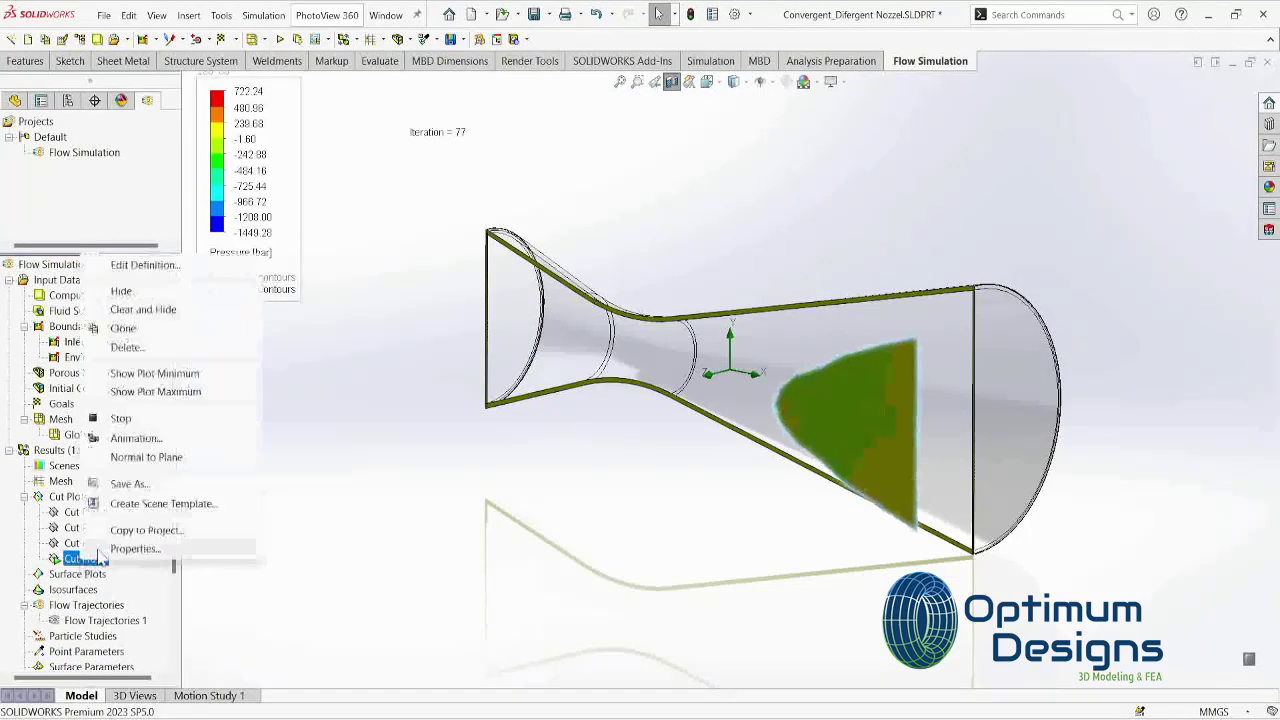
left_click(140, 103)
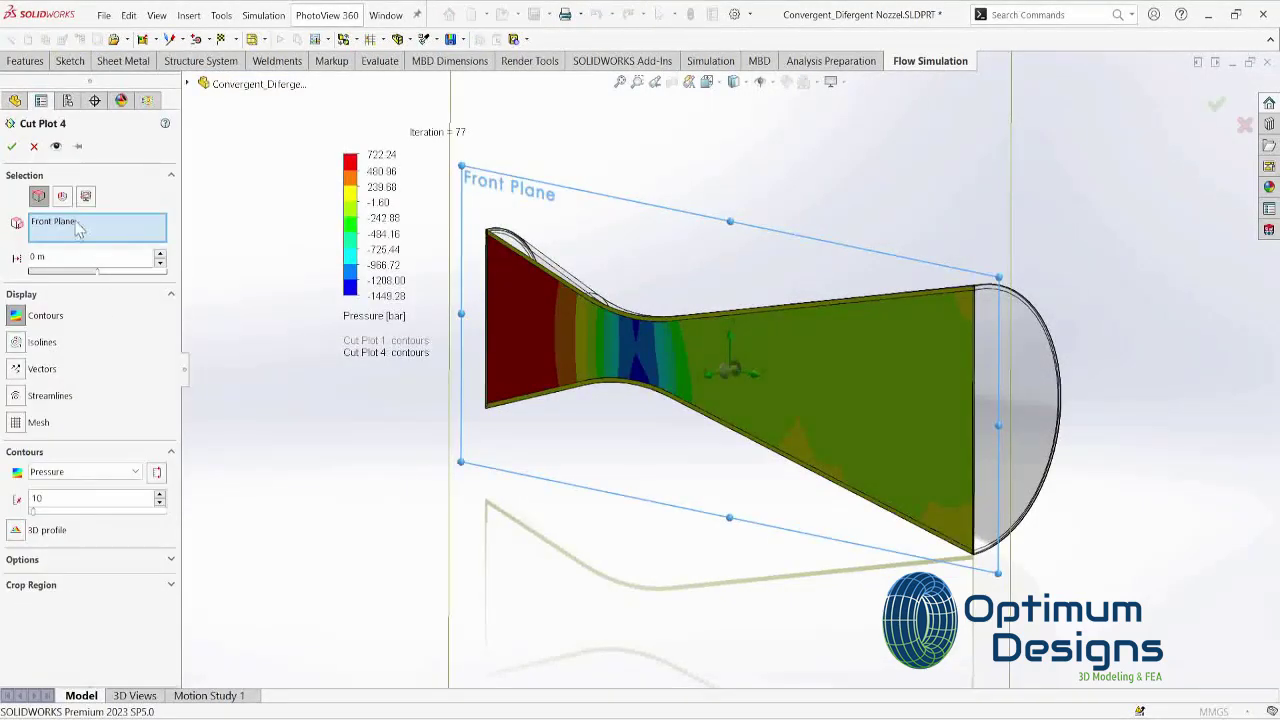
left_click(77, 221)
key("Delete")
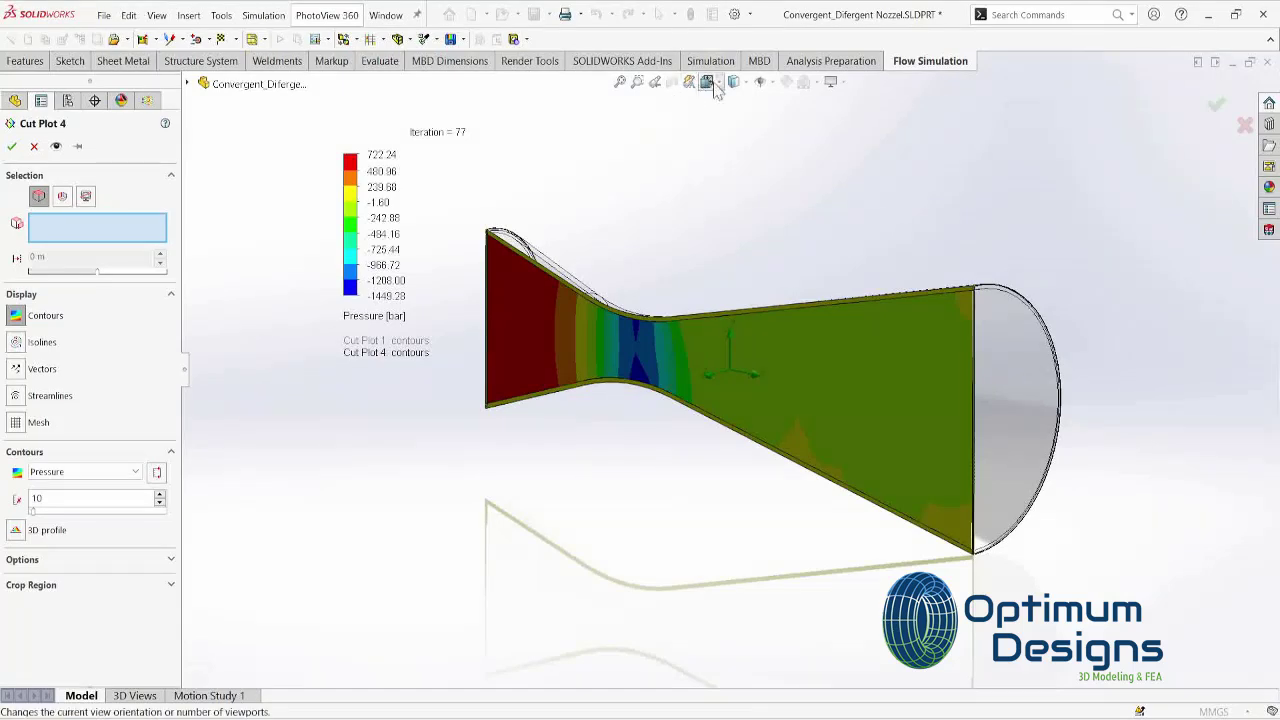
left_click(189, 86)
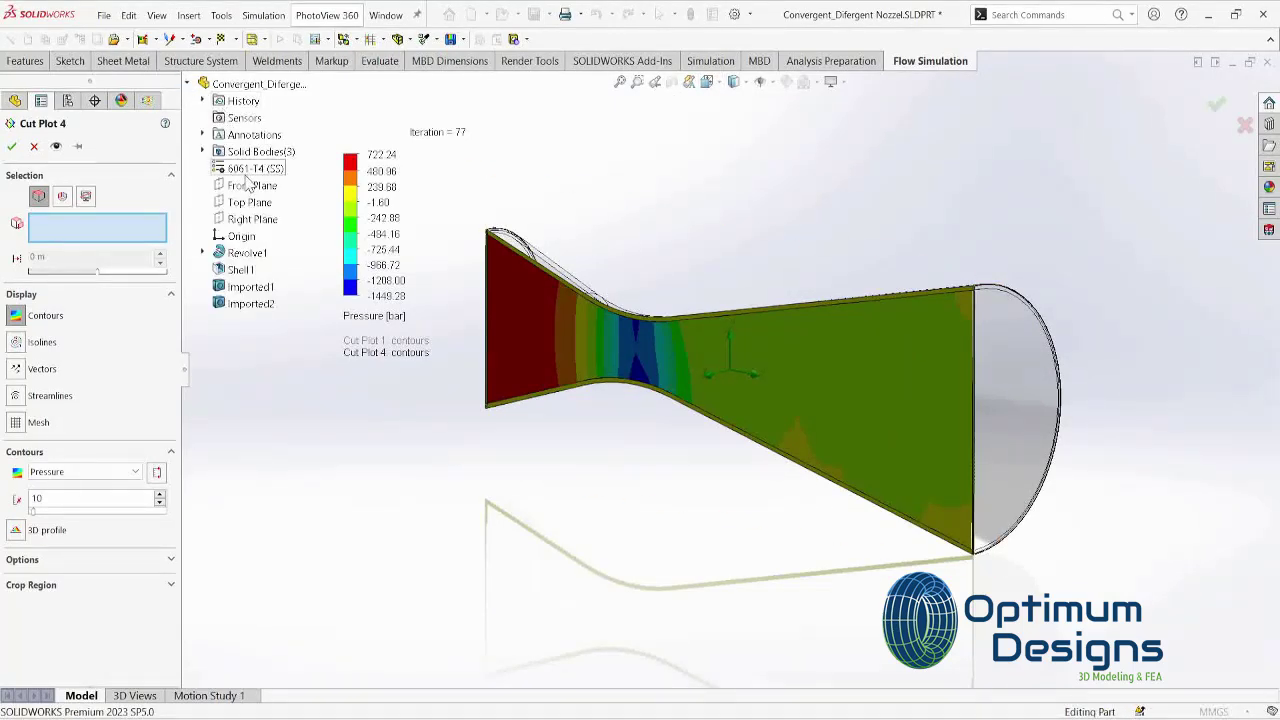
left_click(250, 220)
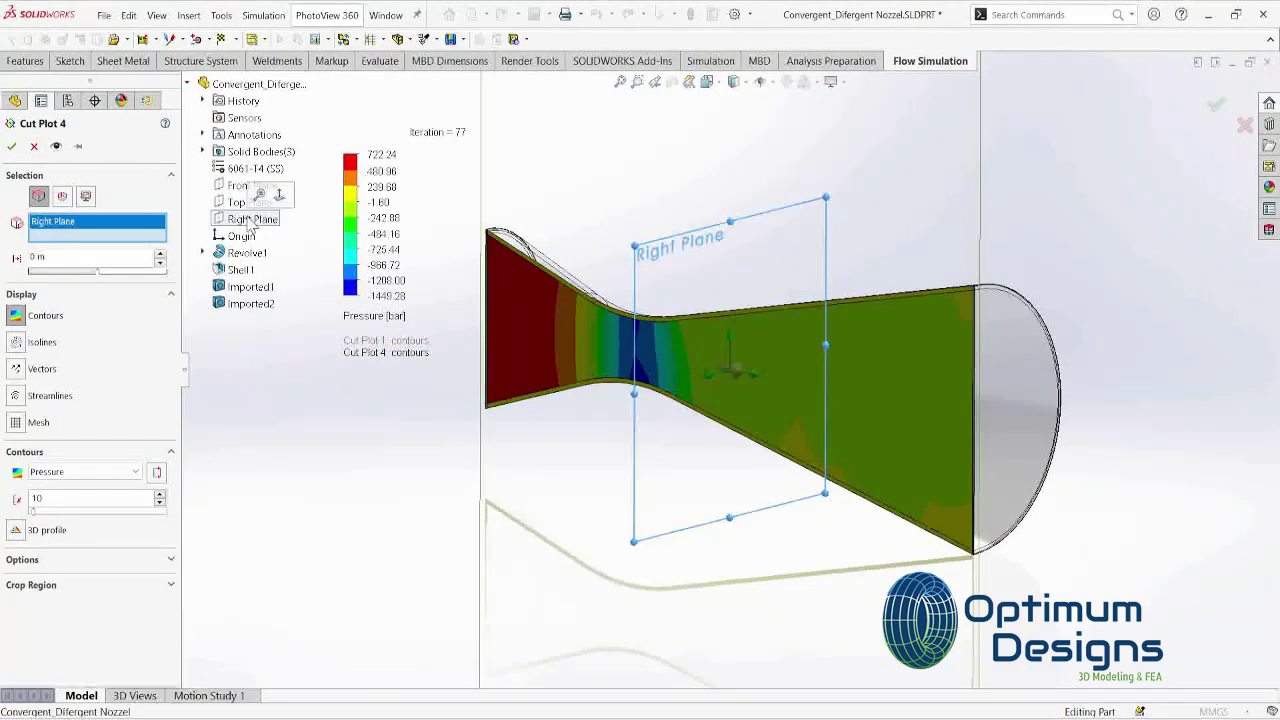
left_click(12, 147)
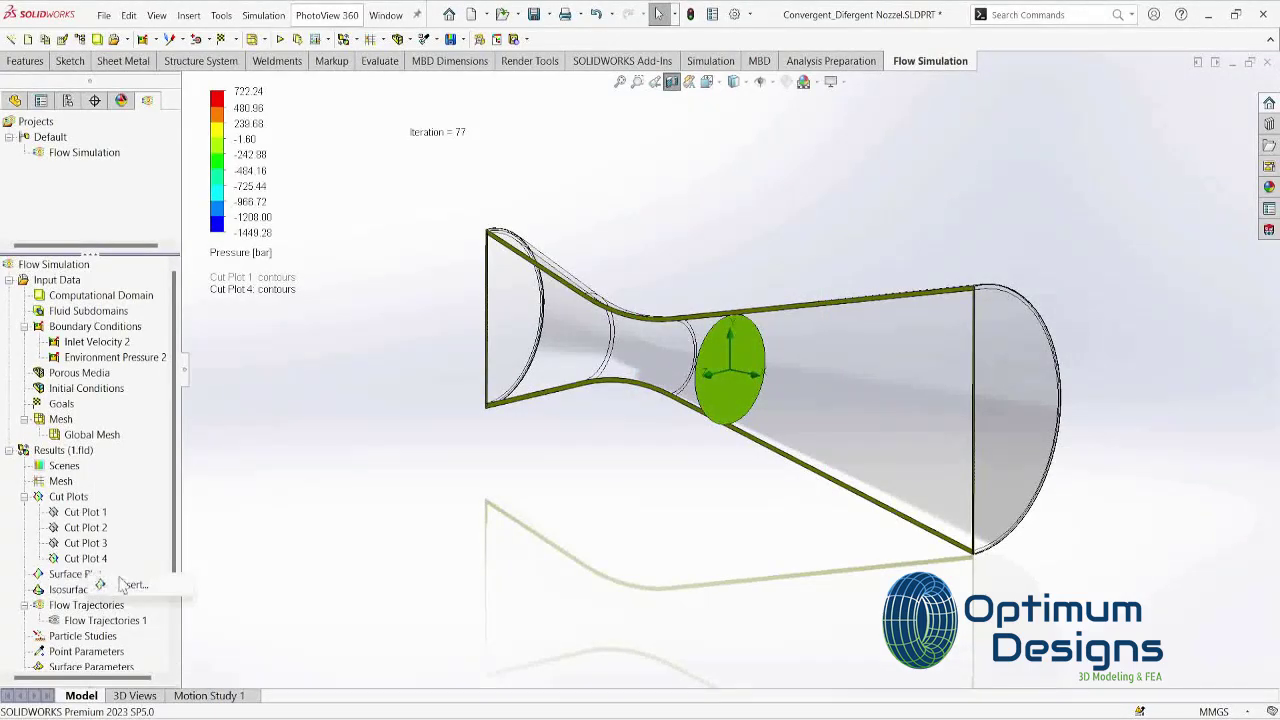
Step: Animate Cut Plot 4, then put its cutting plane back on the Front Plane
right_click(85, 558)
left_click(127, 432)
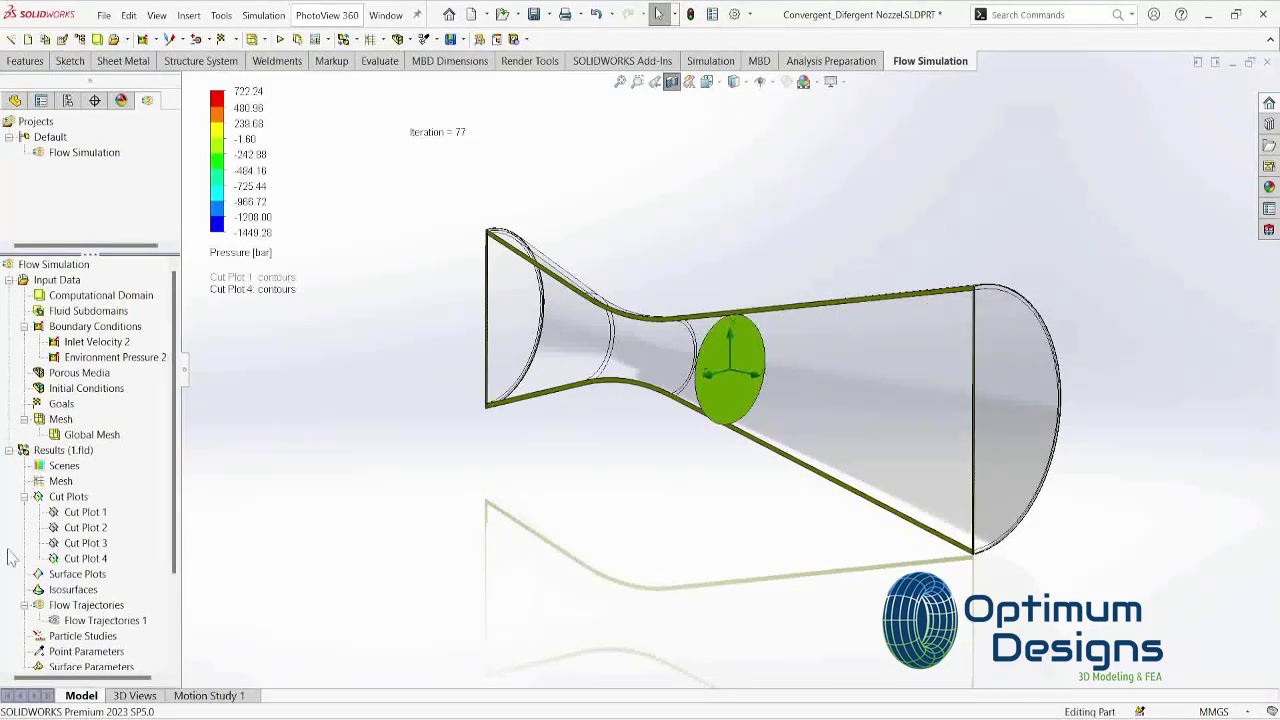
right_click(99, 560)
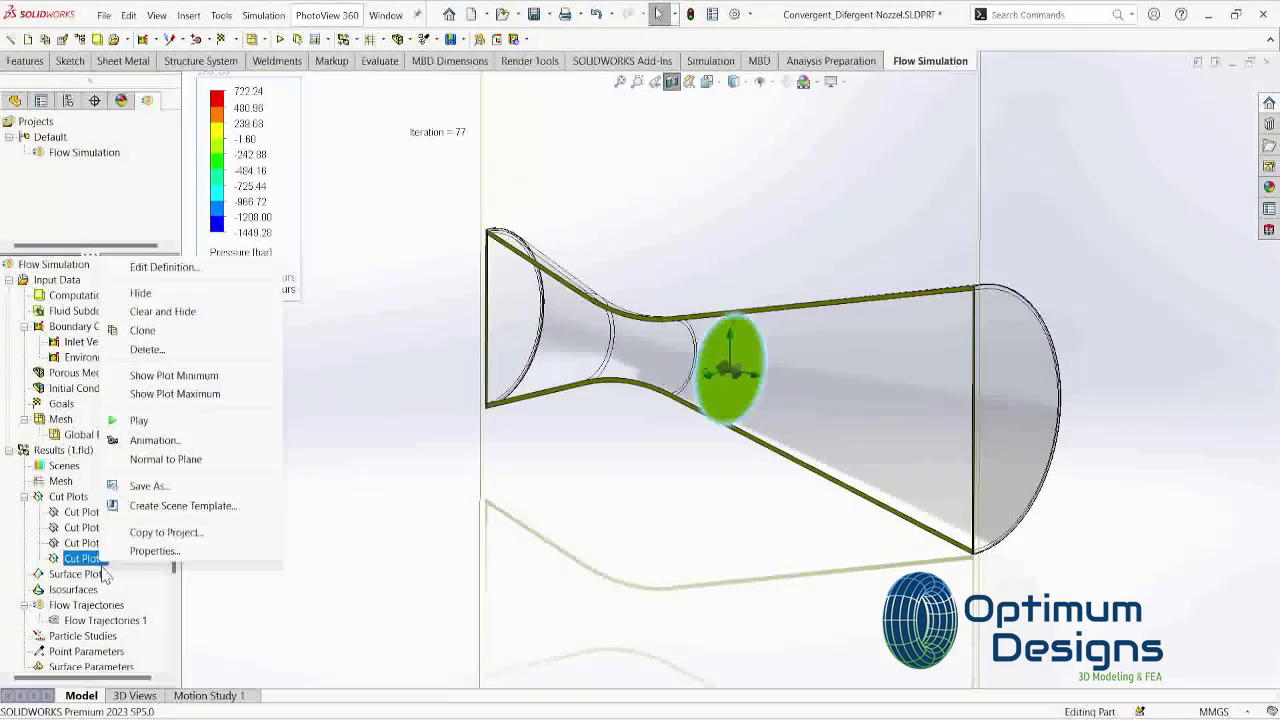
left_click(155, 268)
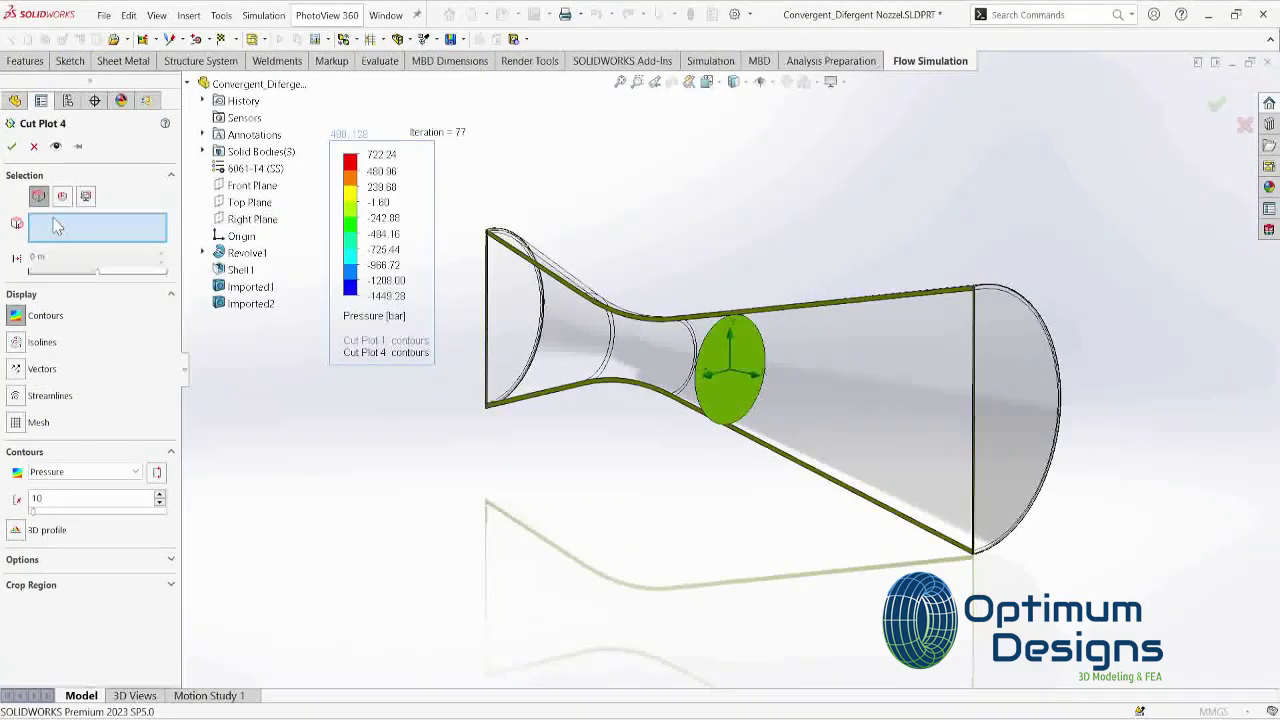
left_click(253, 186)
left_click(11, 146)
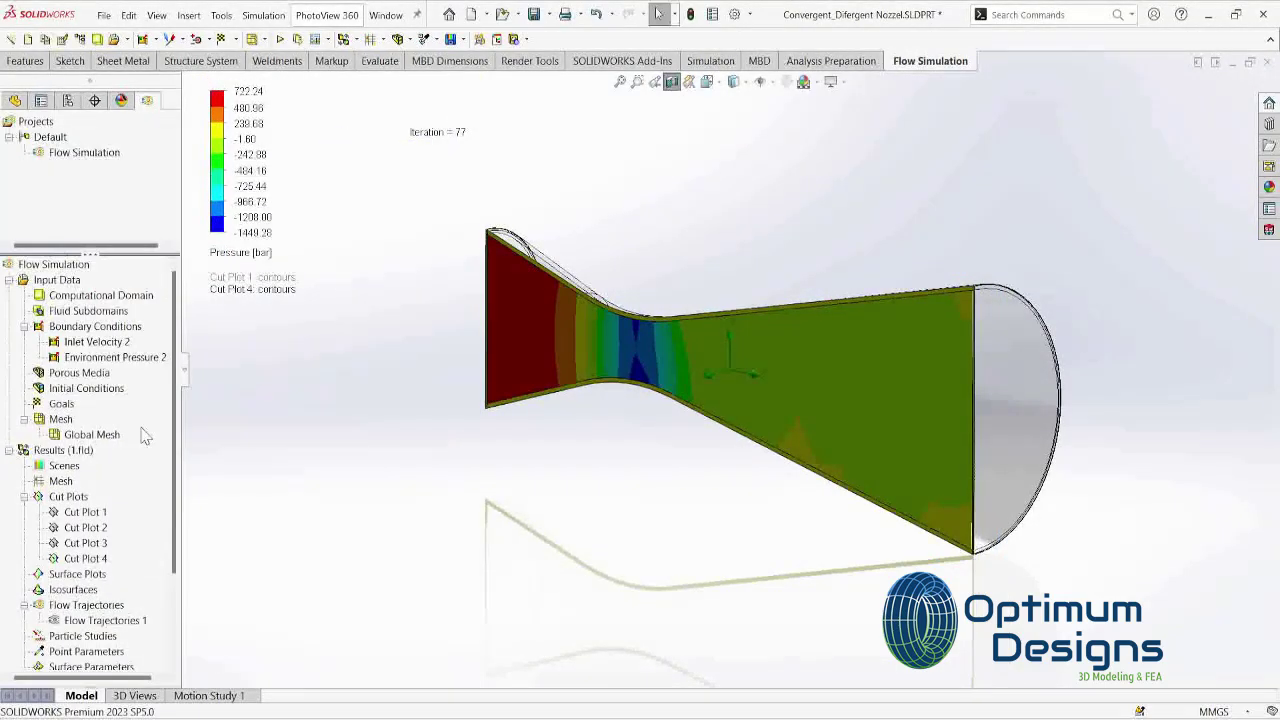
Step: Play and stop Cut Plot 4's sweep animation, then show the nozzle in Front view
right_click(100, 560)
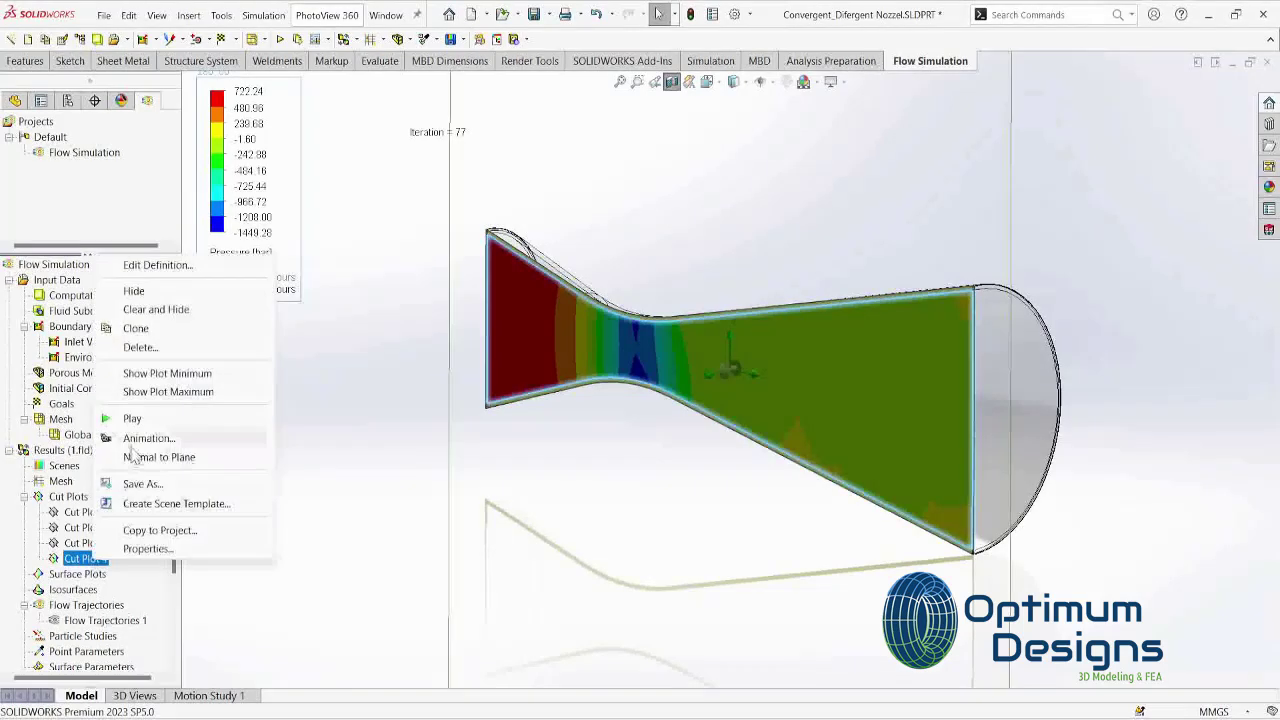
left_click(134, 432)
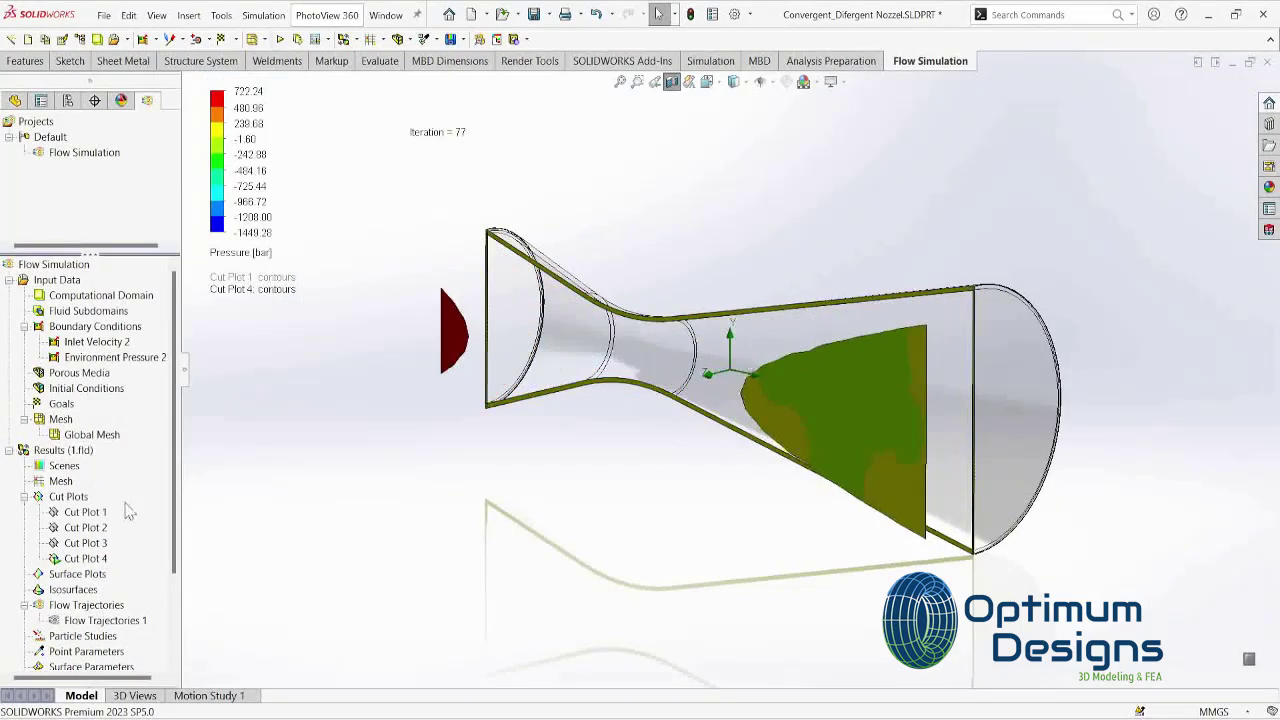
right_click(91, 565)
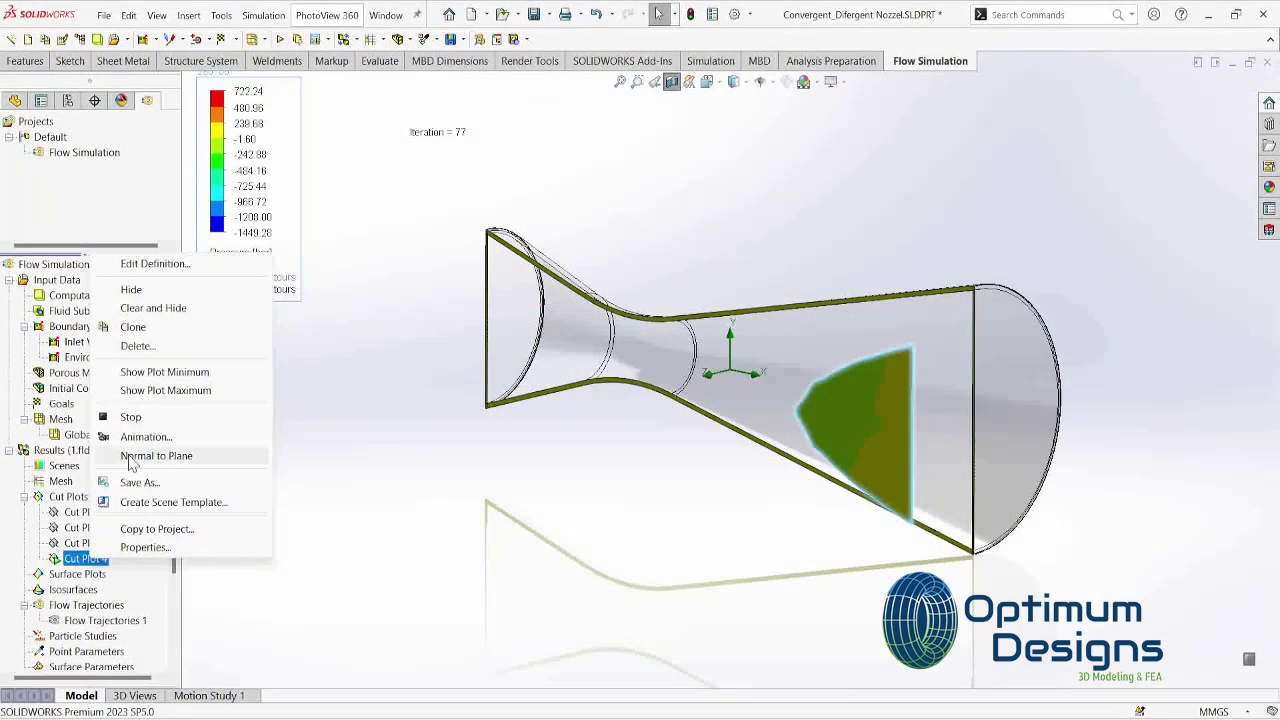
left_click(158, 418)
key("space")
left_click(457, 434)
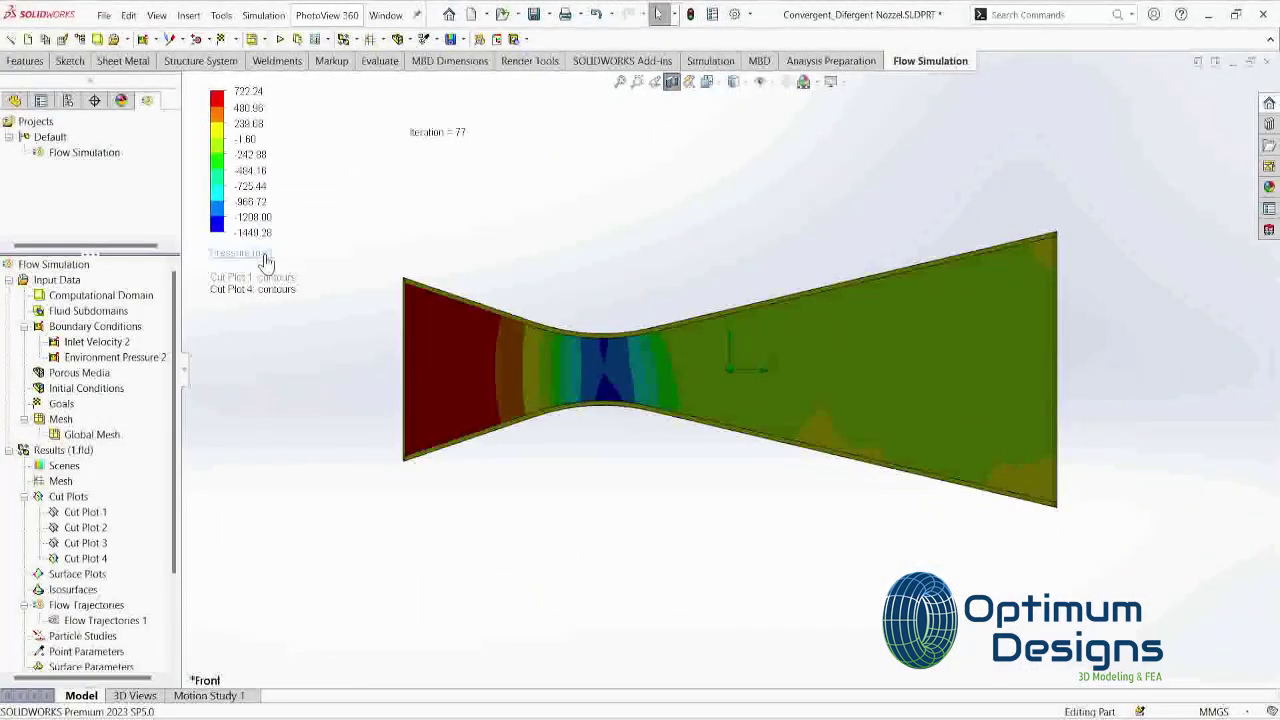
Step: Zoom around the throat, then insert a Point Parameters definition with Pressure ticked
scroll(623, 366, "down", 3)
scroll(660, 363, "down", 3)
scroll(643, 371, "down", 2)
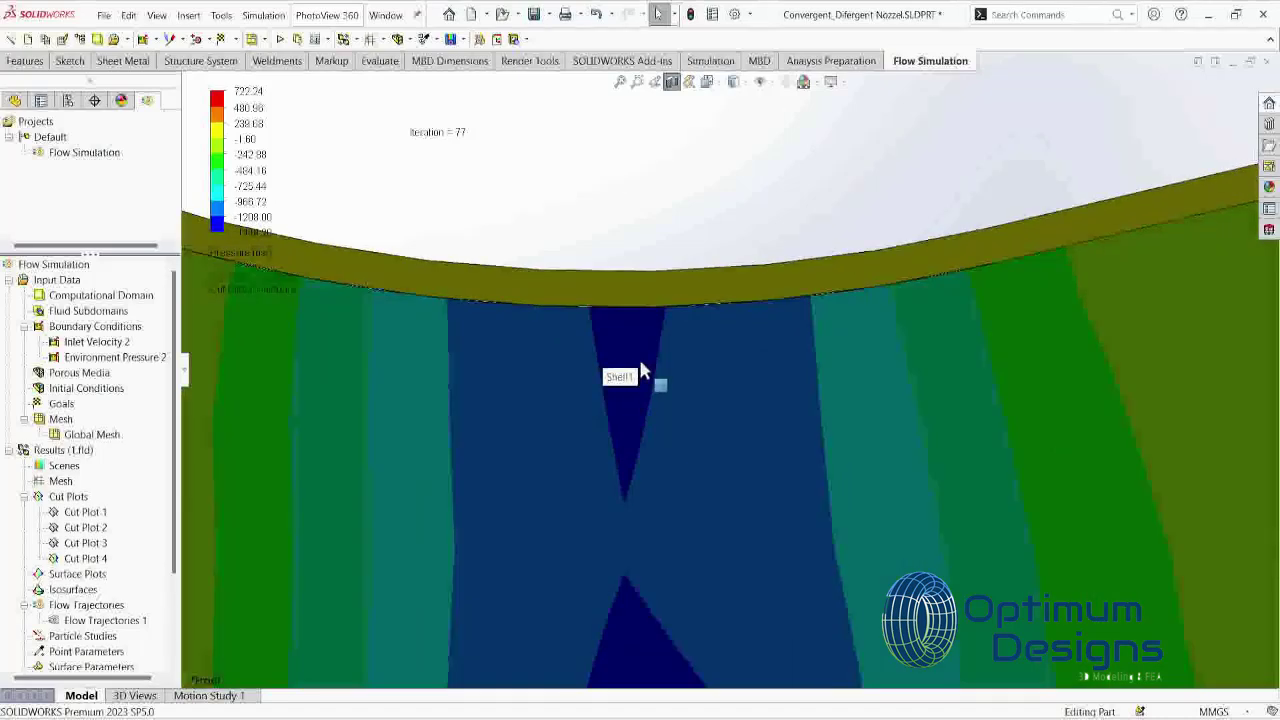
scroll(643, 371, "up", 2)
scroll(718, 372, "up", 2)
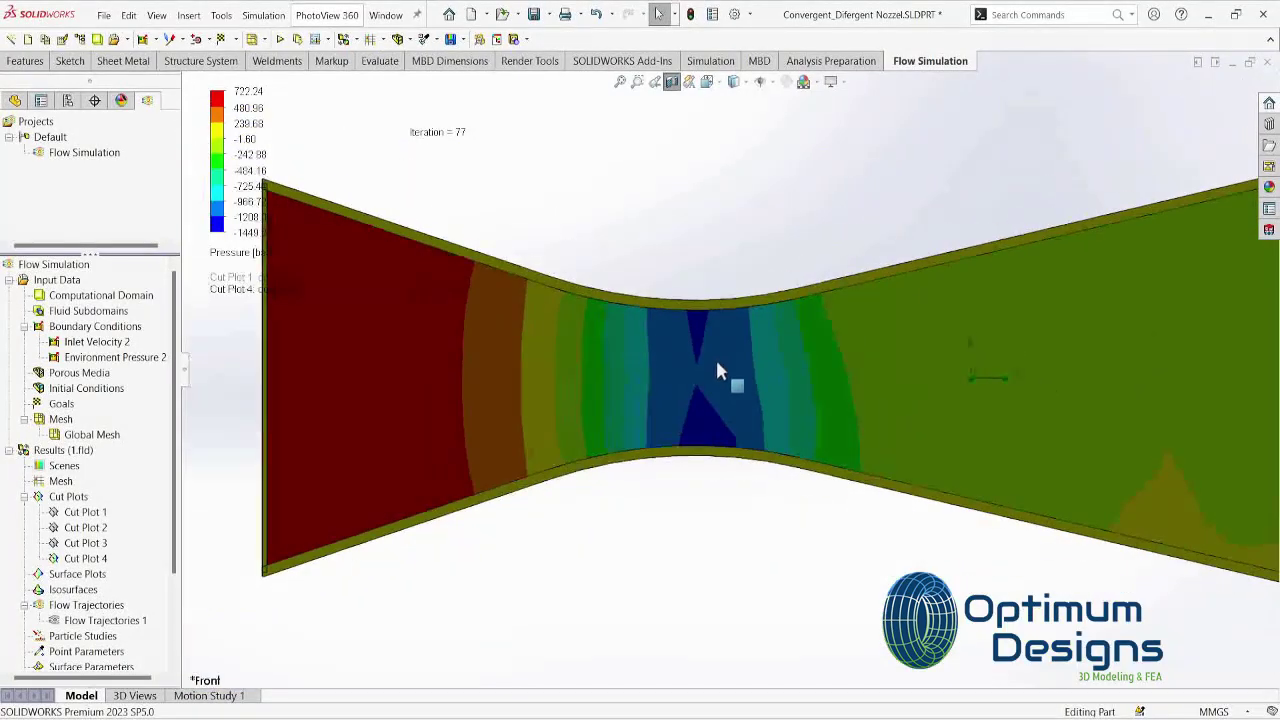
scroll(85, 661, "down", 1)
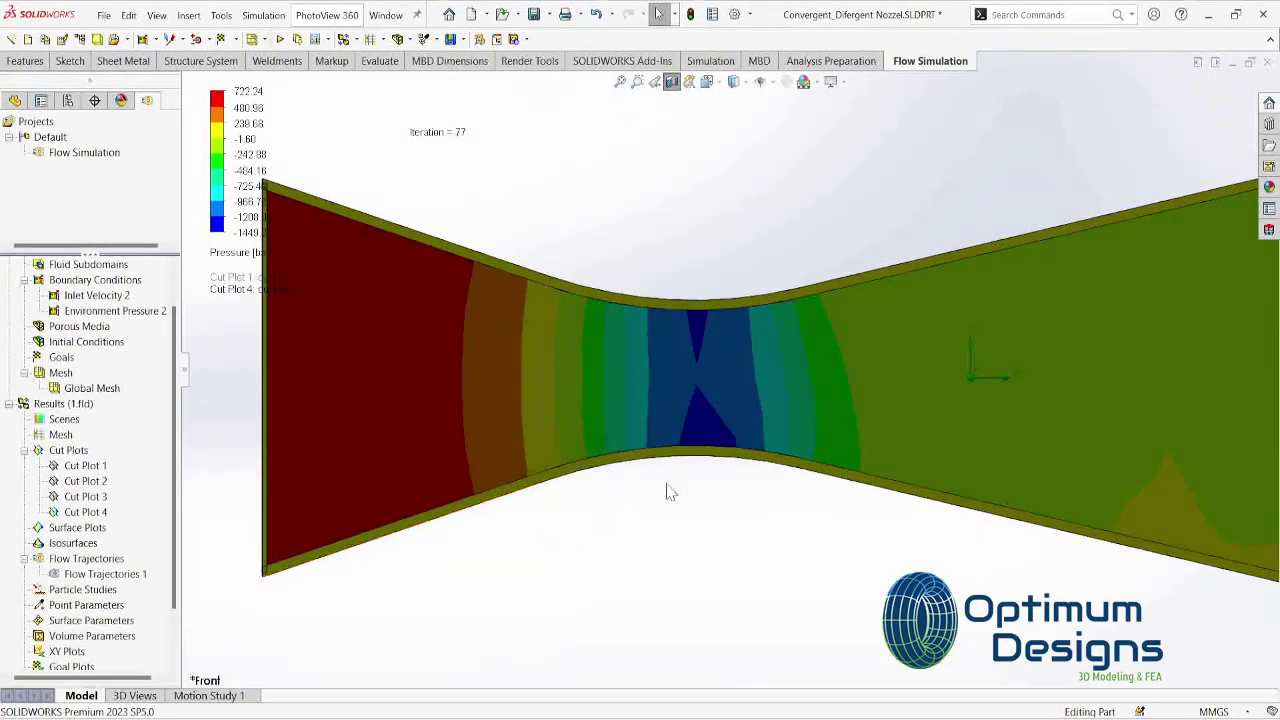
mouse_move(670, 492)
middle_mouse_down()
mouse_move(666, 571)
mouse_move(703, 450)
middle_mouse_up()
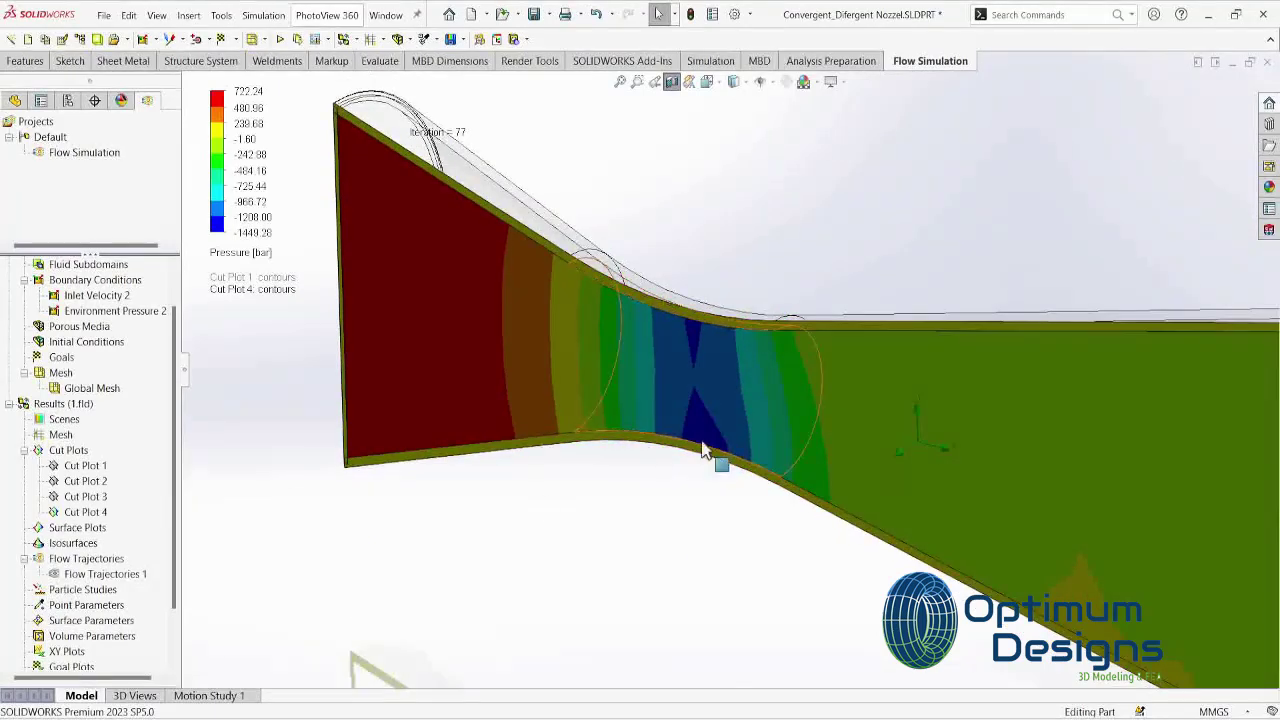
left_click(119, 620)
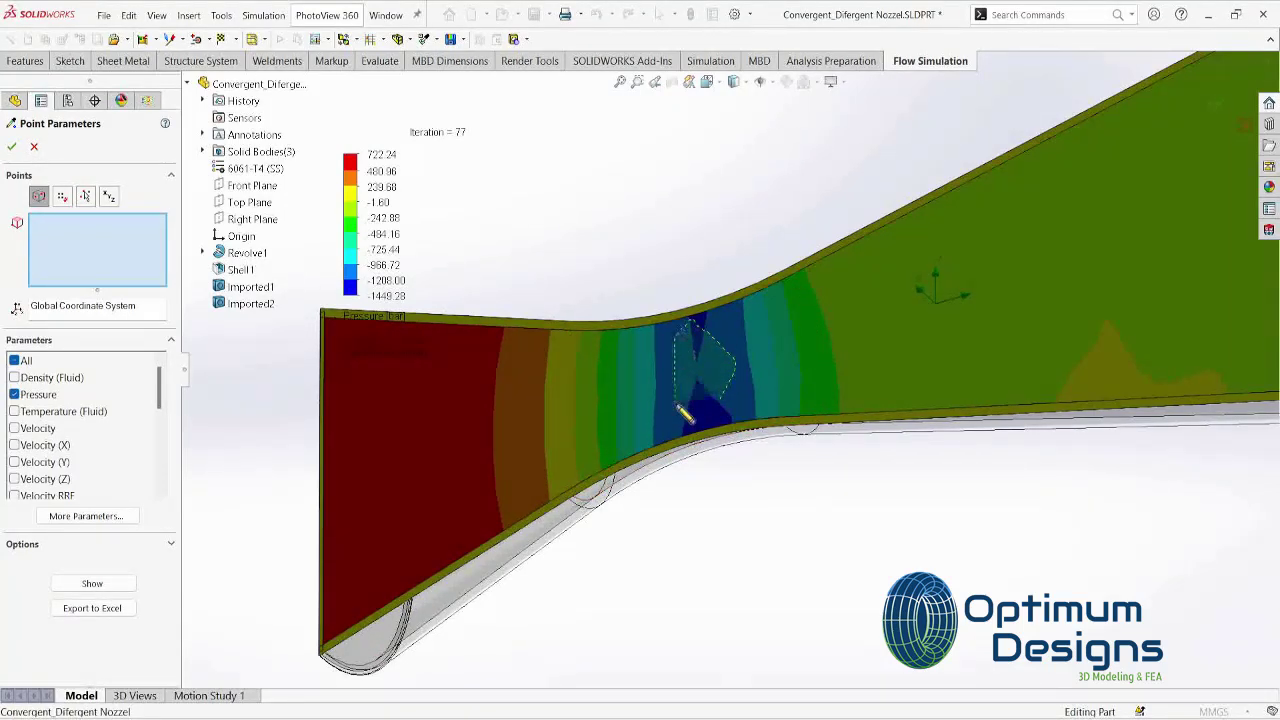
Step: Close Point Parameters, reopen it, then cancel again without adding any probe point
mouse_move(714, 396)
middle_mouse_down()
mouse_move(709, 500)
mouse_move(709, 486)
middle_mouse_up()
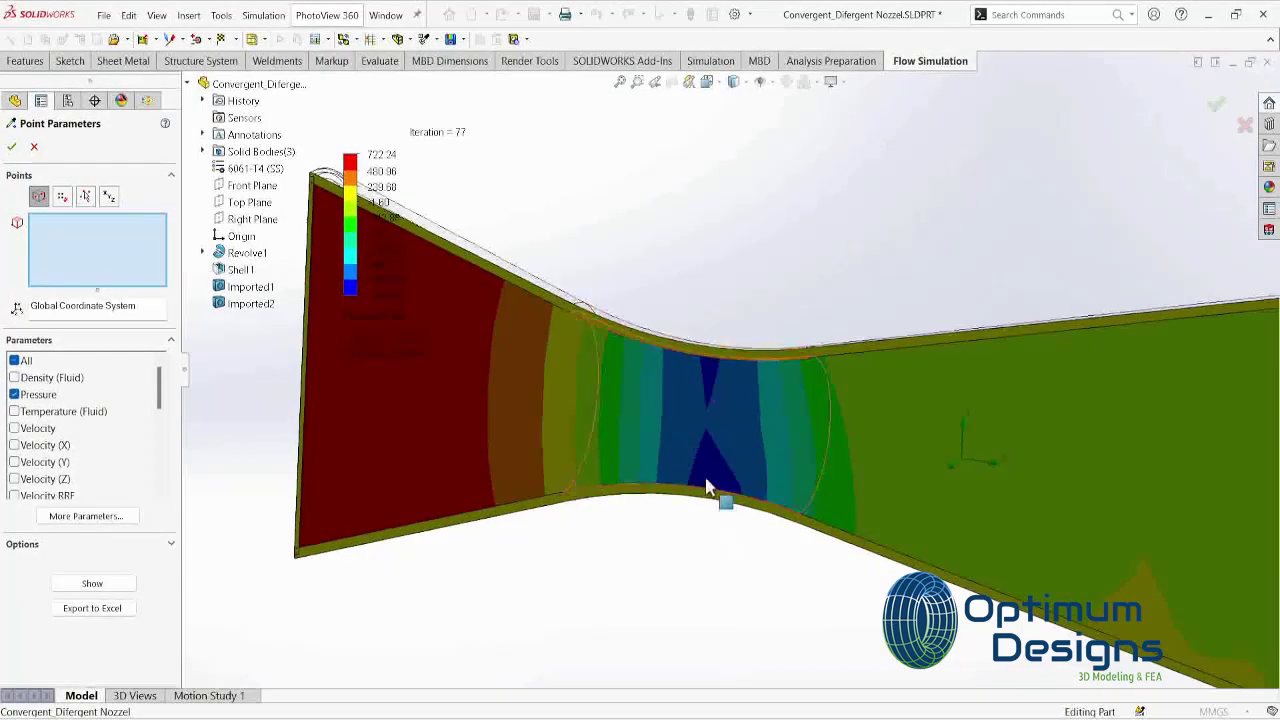
left_click(33, 147)
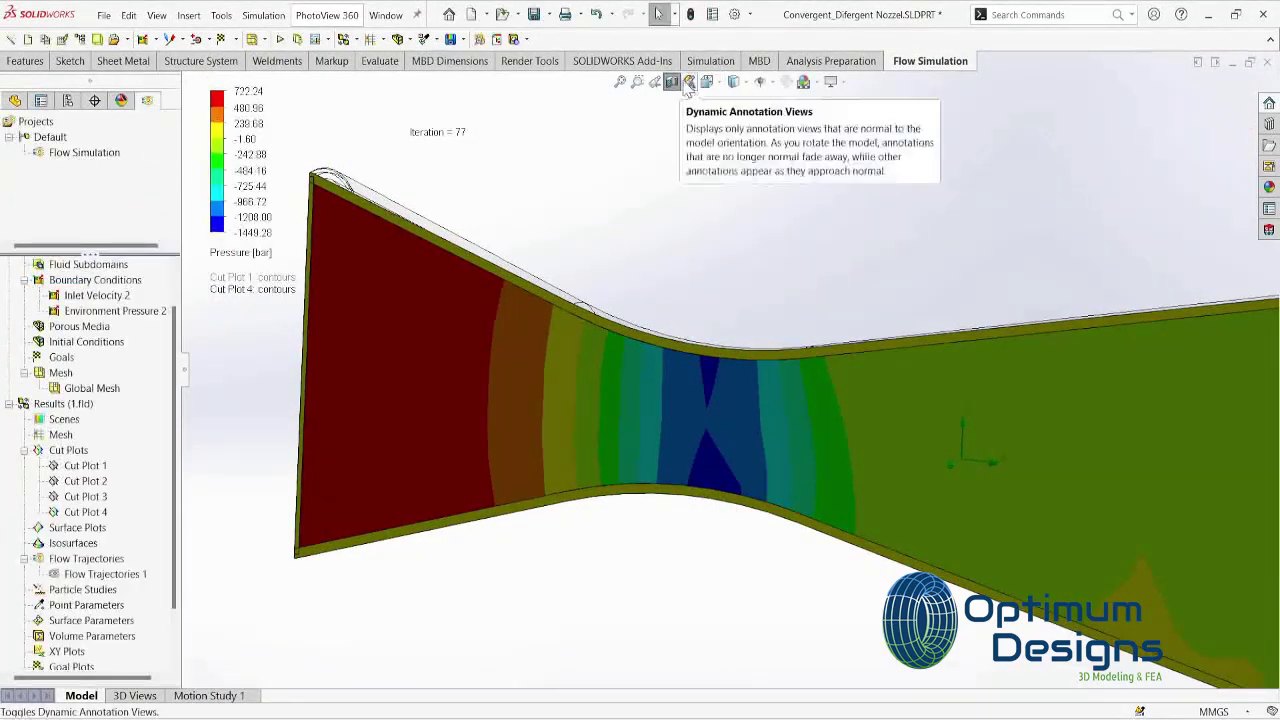
middle_click_drag(690, 100, 710, 420)
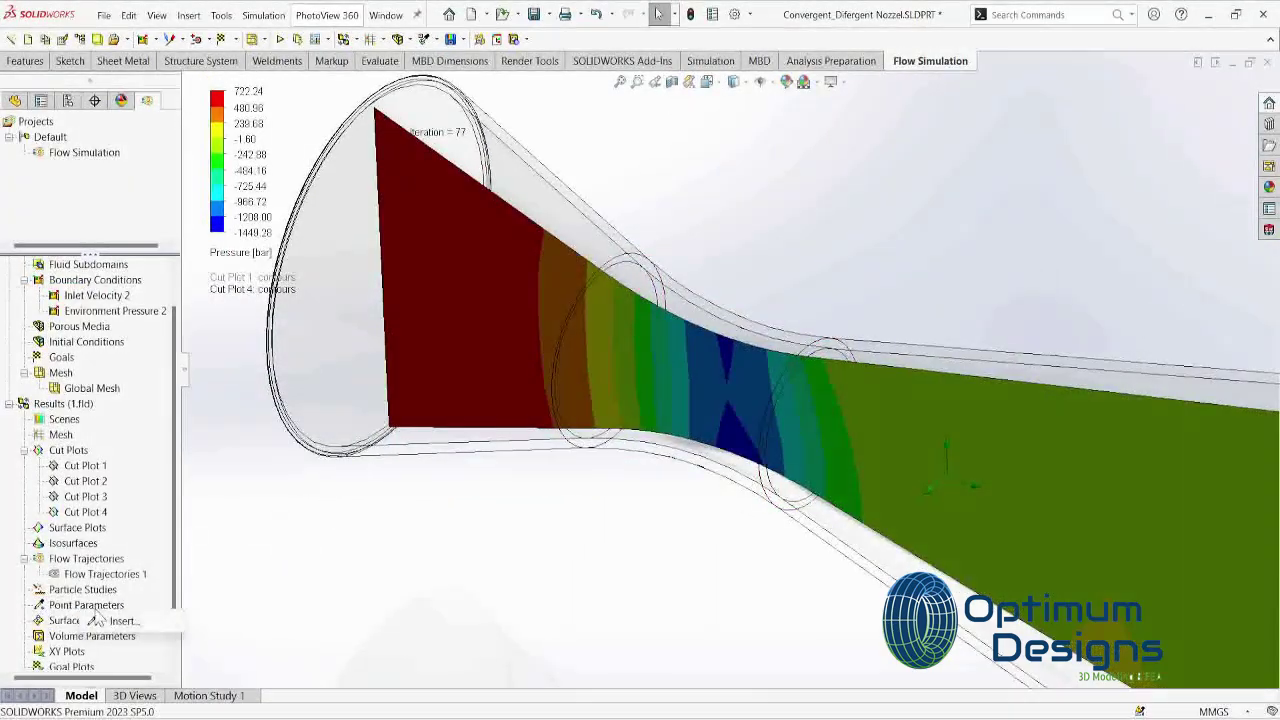
left_click(100, 620)
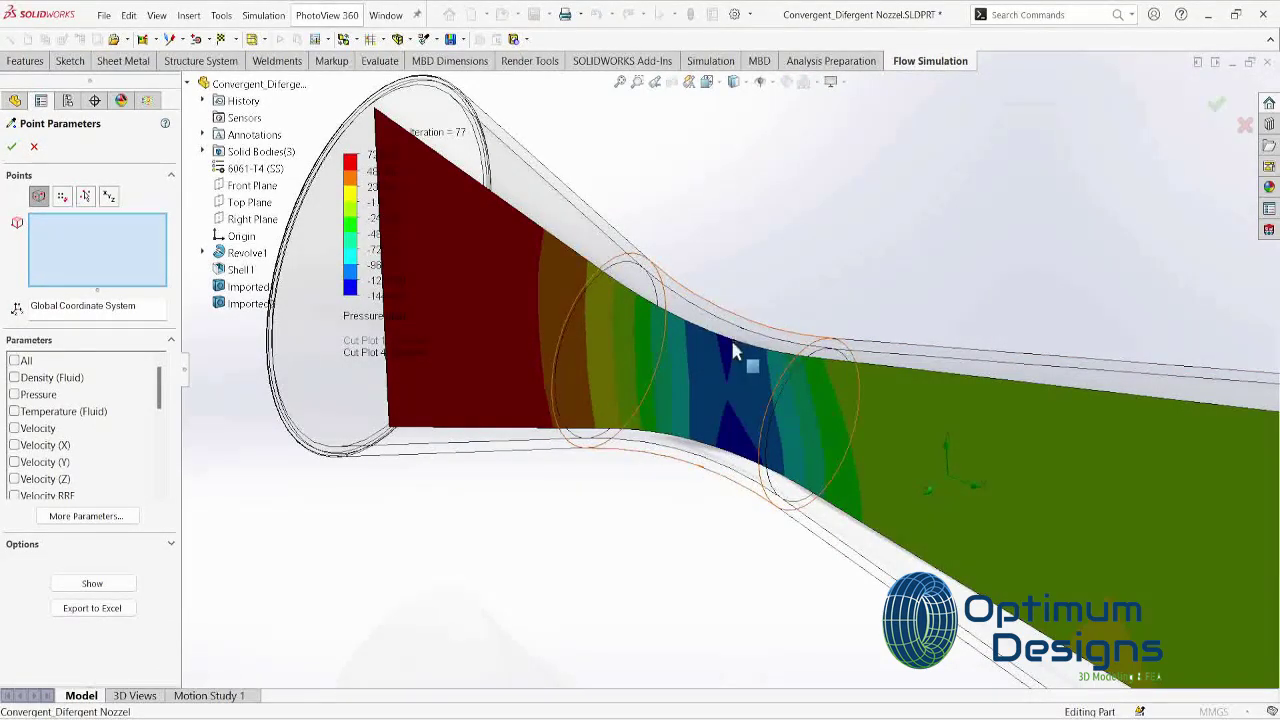
left_click(35, 148)
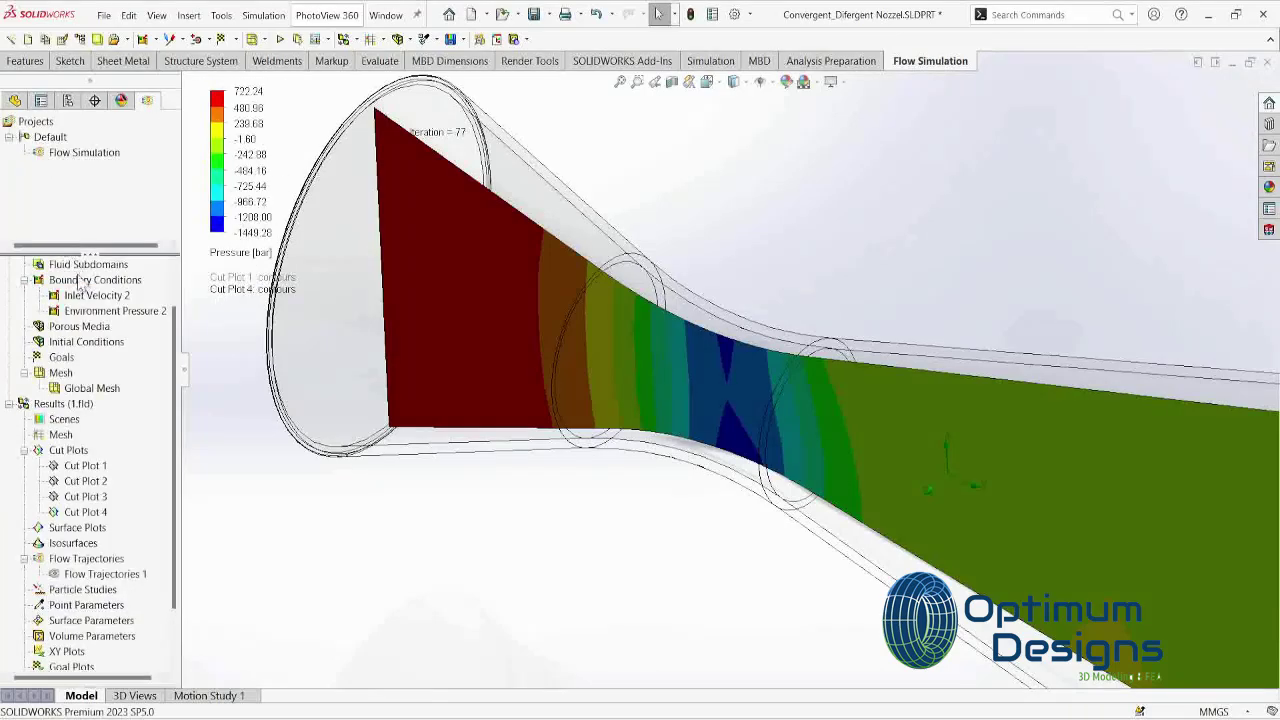
Step: Clear and hide the pressure Cut Plot 4
right_click(105, 574)
left_click(85, 512)
right_click(85, 512)
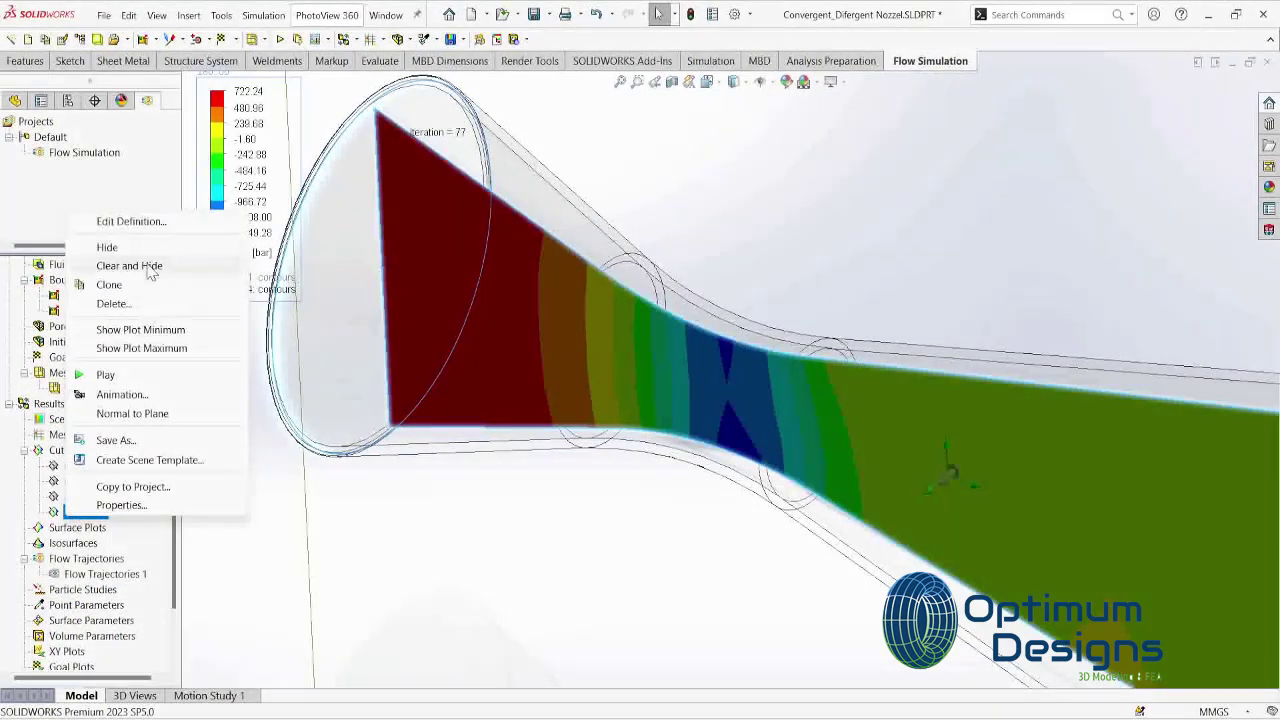
left_click(148, 268)
Step: Delete the old Flow Trajectories 1 and start a new trajectories definition at the inlet face
right_click(84, 577)
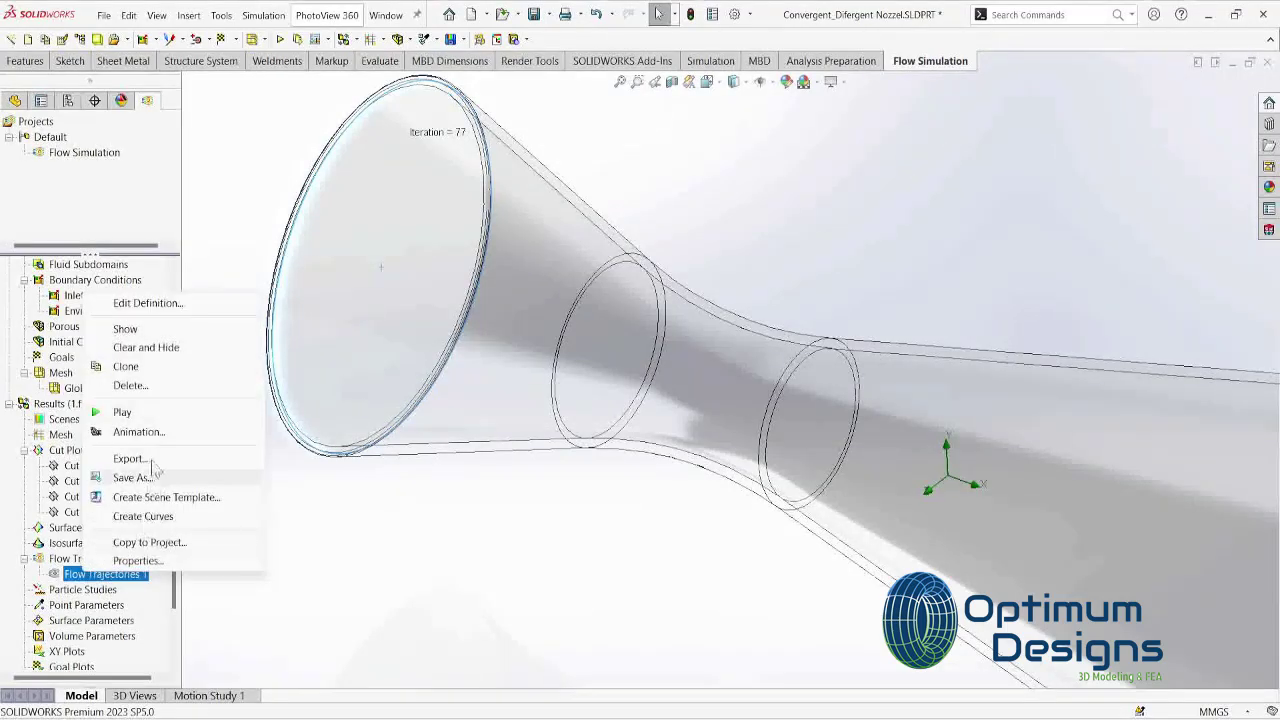
left_click(165, 390)
key("Return")
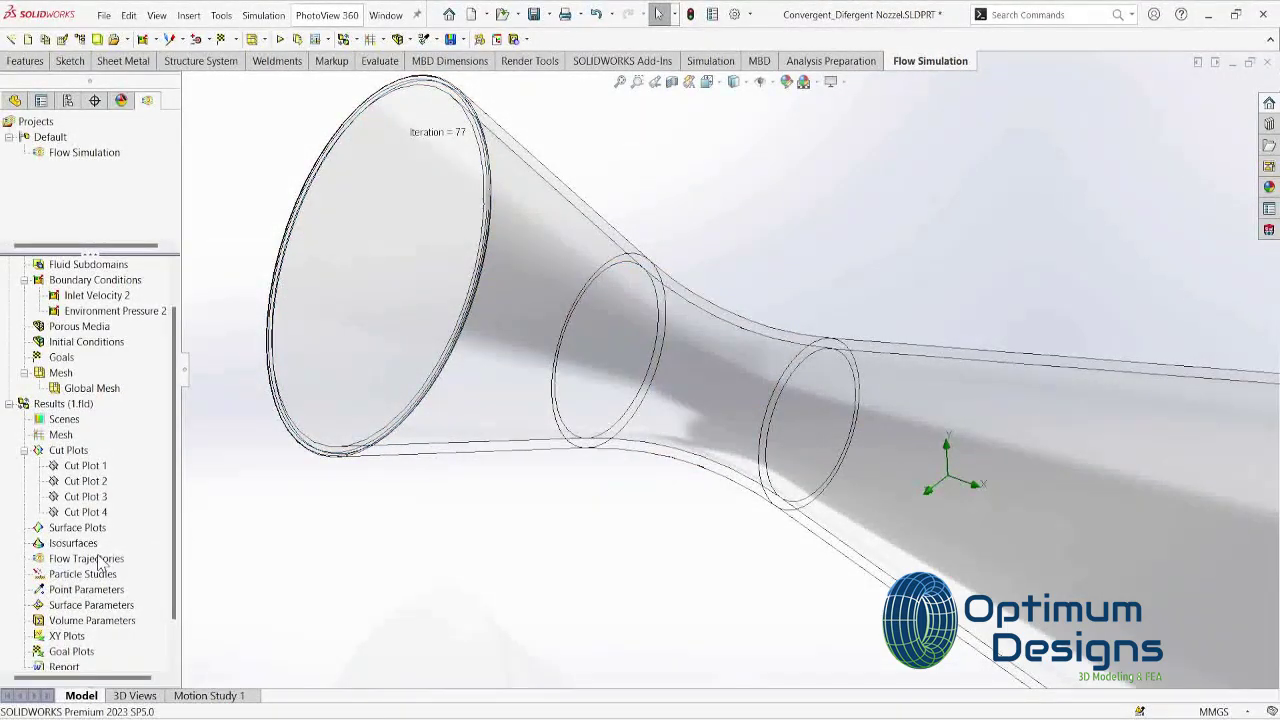
left_click(140, 566)
right_click(362, 204)
Step: Seed flow trajectories from the inlet face and the Imported2 outlet face and draw them
left_click(400, 246)
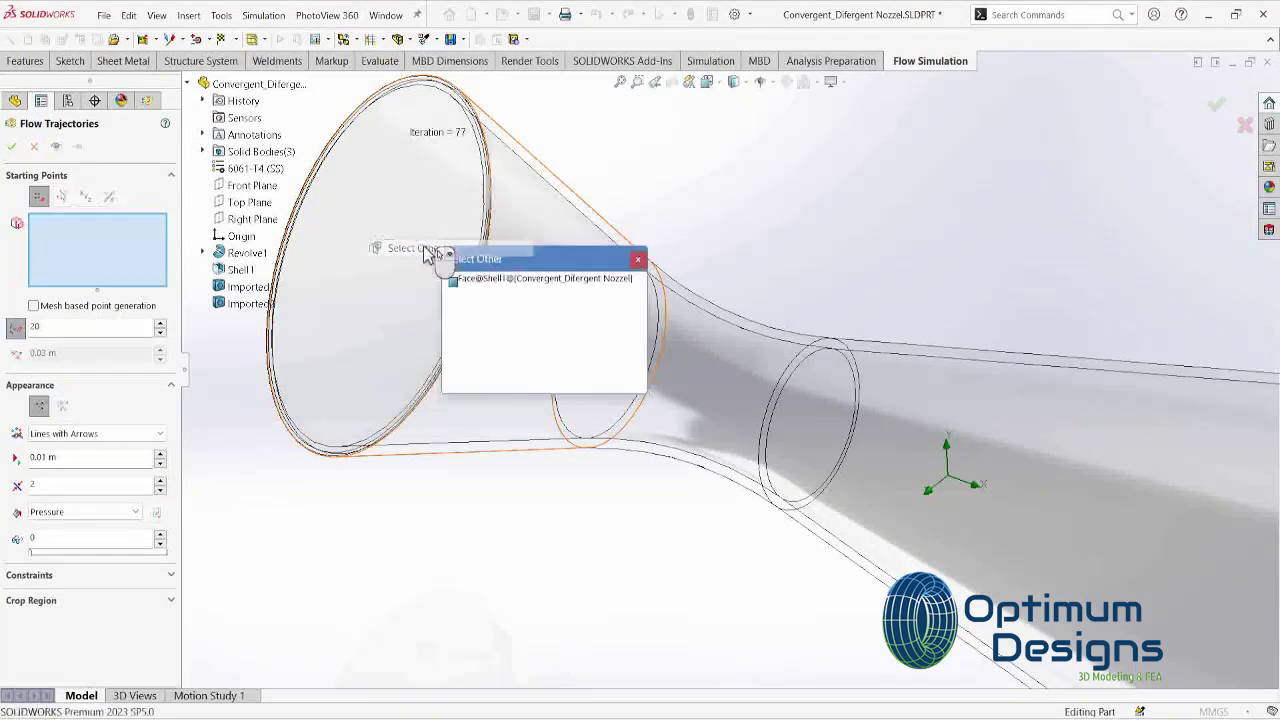
left_click(488, 292)
mouse_move(508, 320)
middle_mouse_down()
mouse_move(950, 512)
mouse_move(886, 520)
middle_mouse_up()
scroll(1023, 365, "up", 5)
right_click(1023, 365)
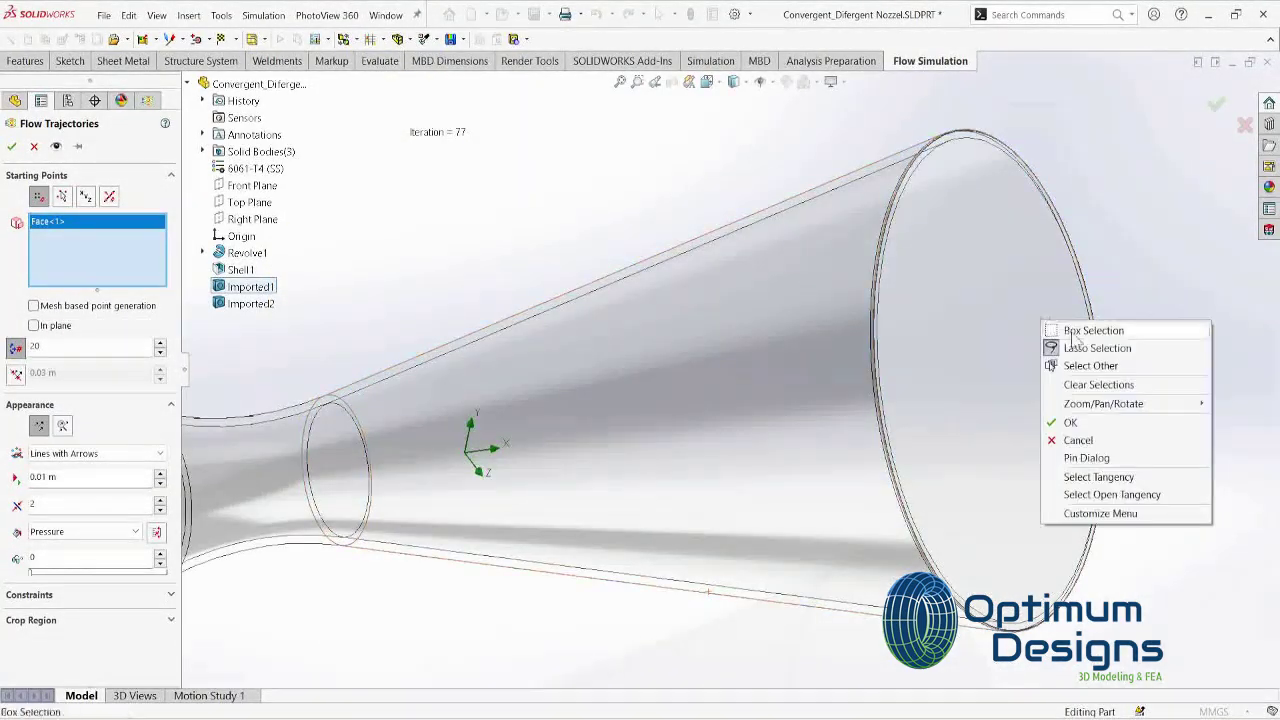
left_click(1075, 363)
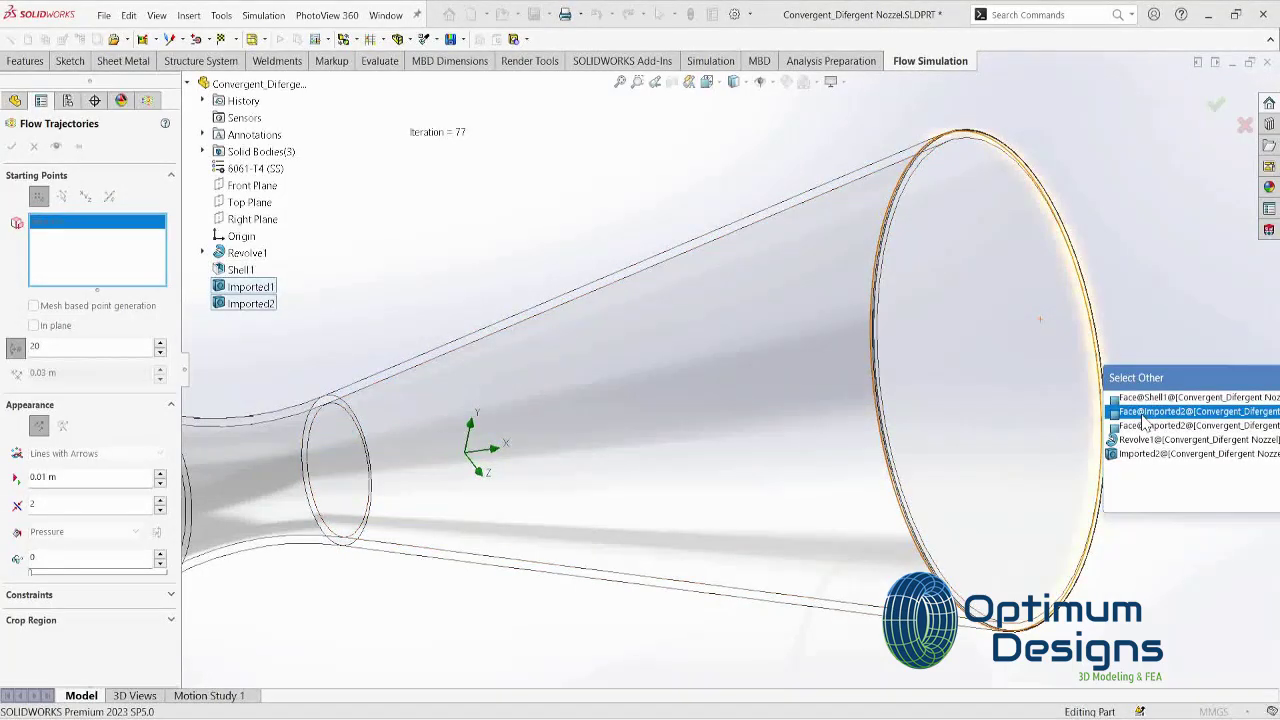
left_click(1143, 432)
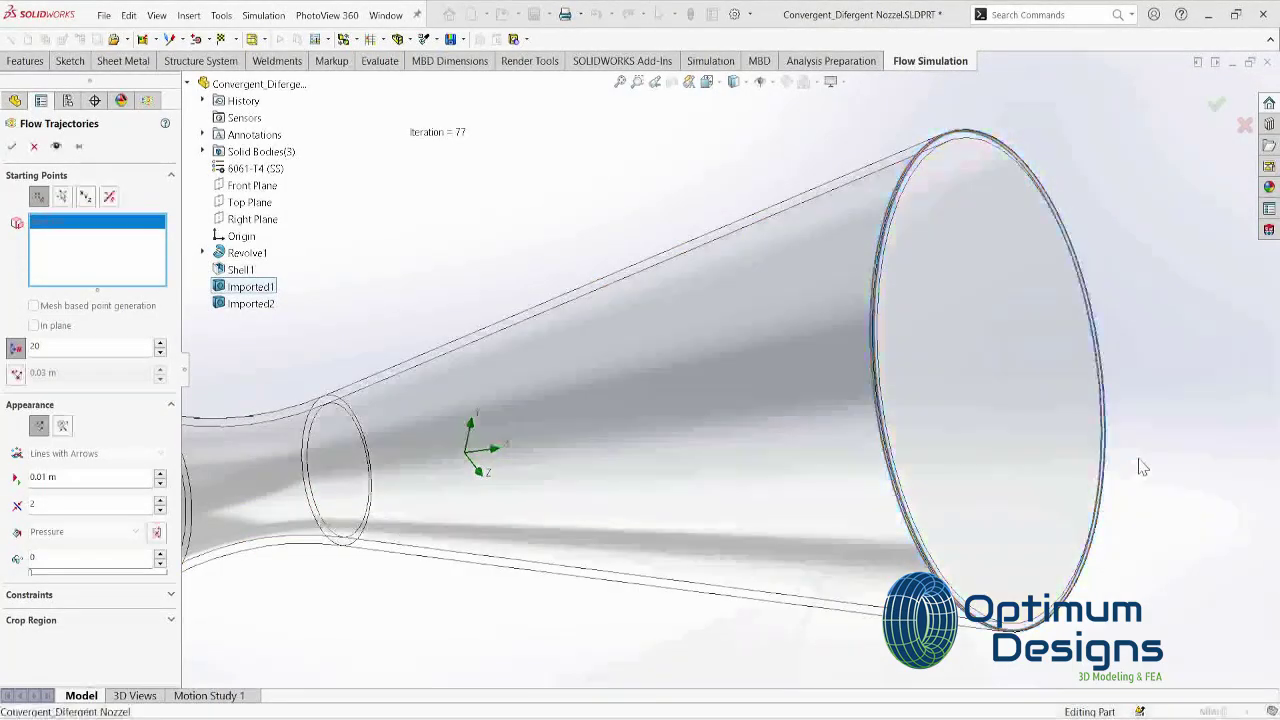
scroll(1137, 466, "down", 5)
mouse_move(749, 510)
middle_mouse_down()
mouse_move(757, 551)
mouse_move(218, 465)
middle_mouse_up()
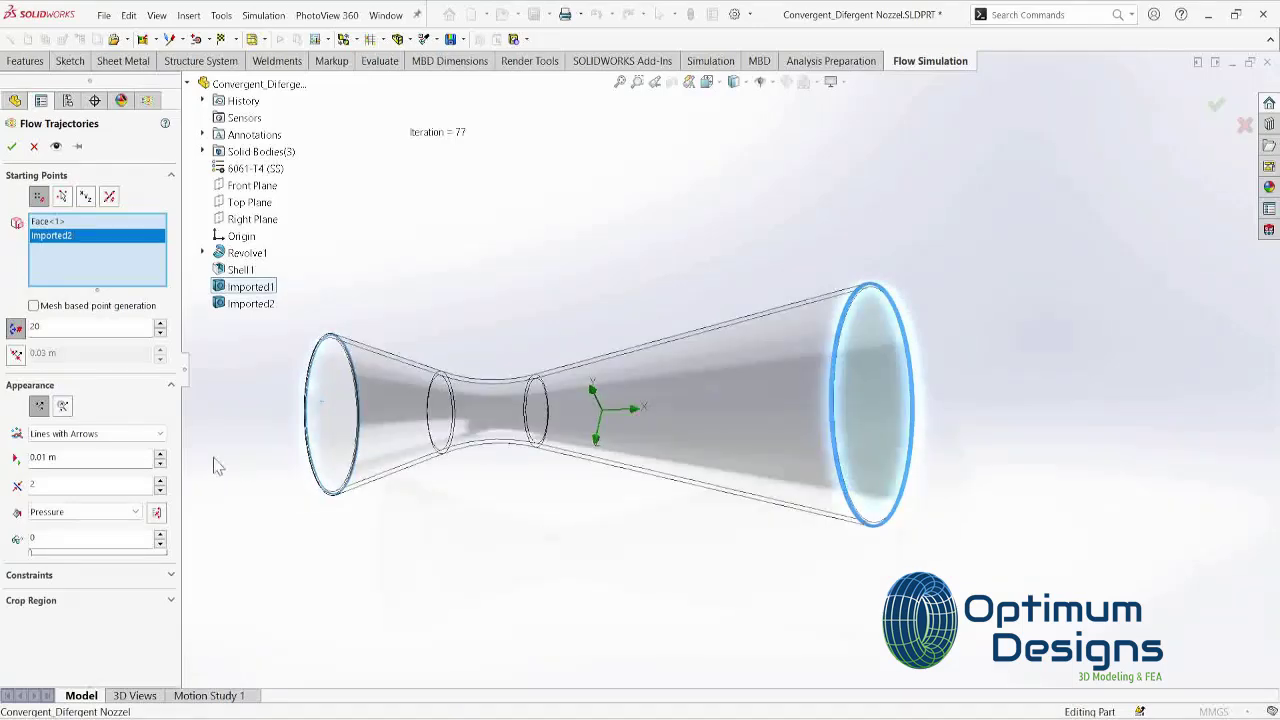
left_click(12, 147)
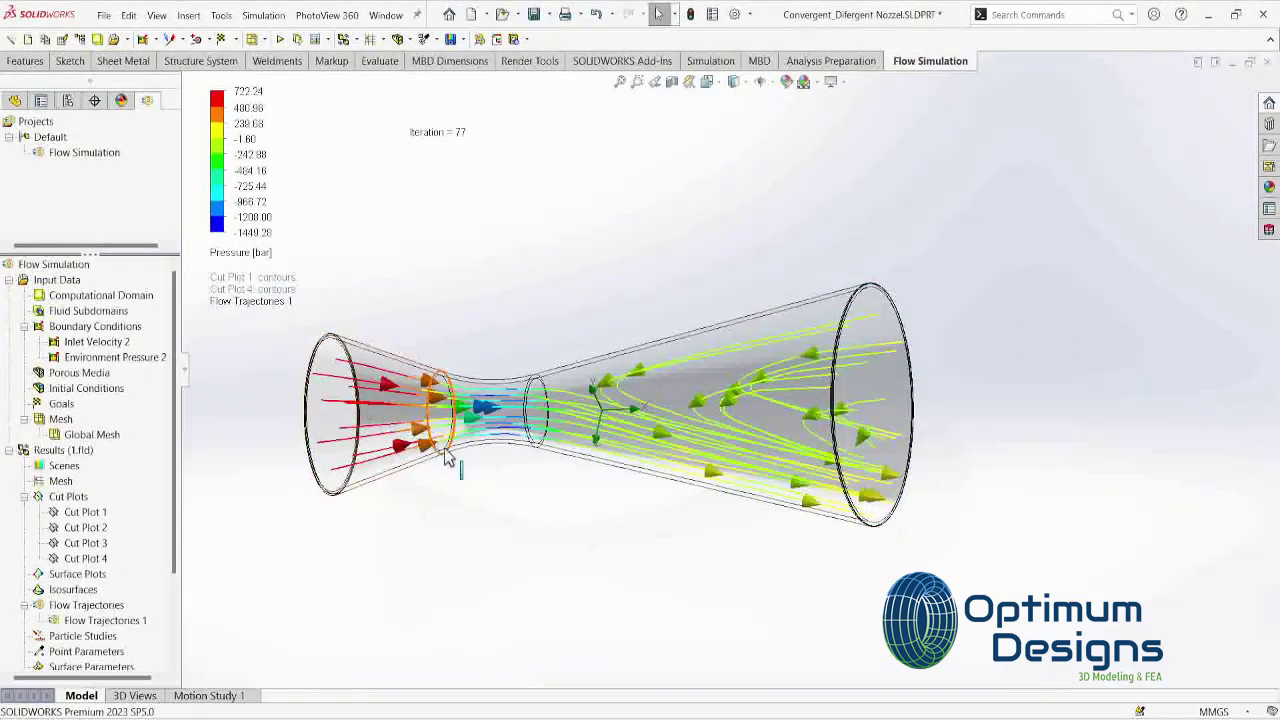
Step: Redefine Flow Trajectories 1 with 61 starting points drawn as Arrows
mouse_move(445, 460)
middle_mouse_down()
mouse_move(480, 531)
mouse_move(276, 466)
middle_mouse_up()
right_click(122, 621)
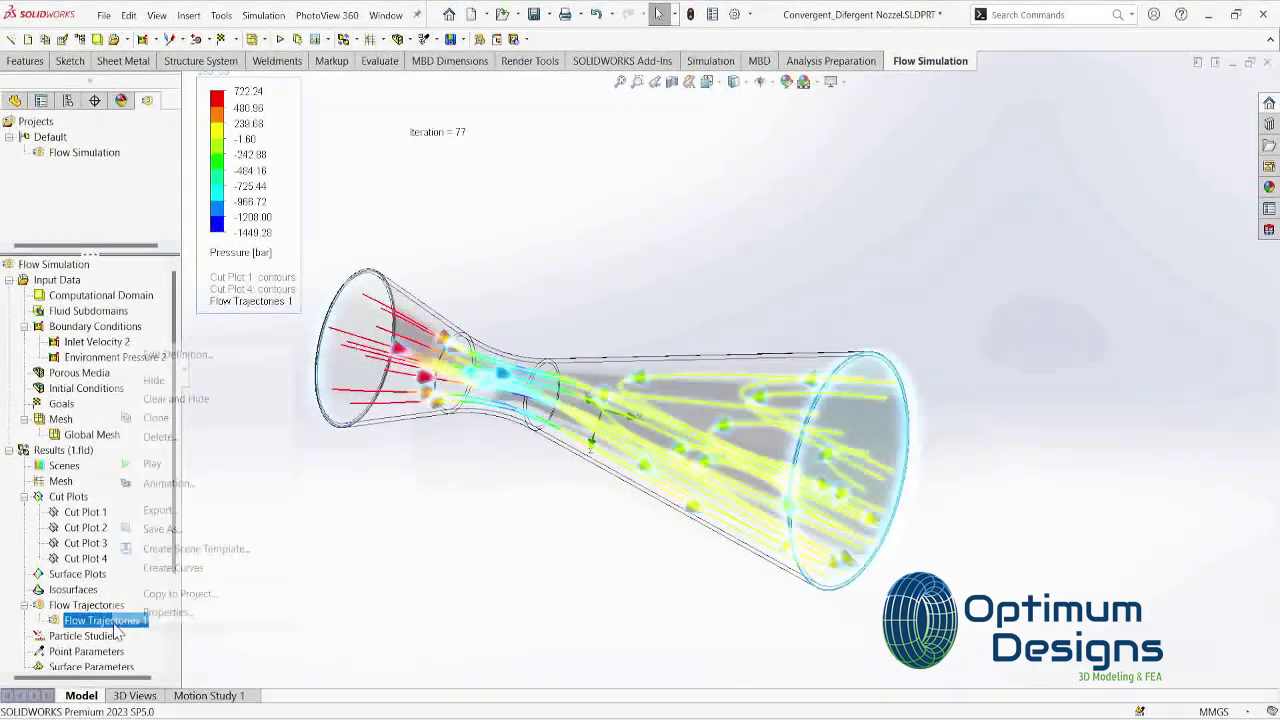
left_click(155, 380)
right_click(105, 620)
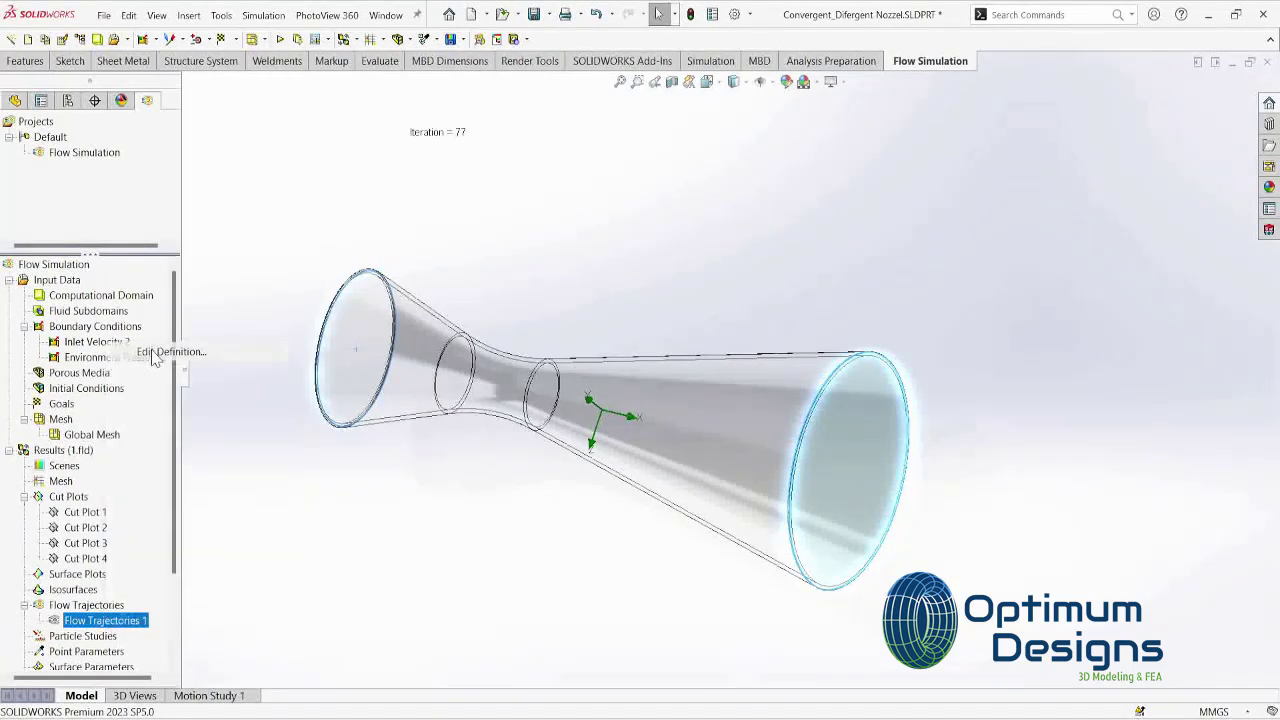
left_click(160, 352)
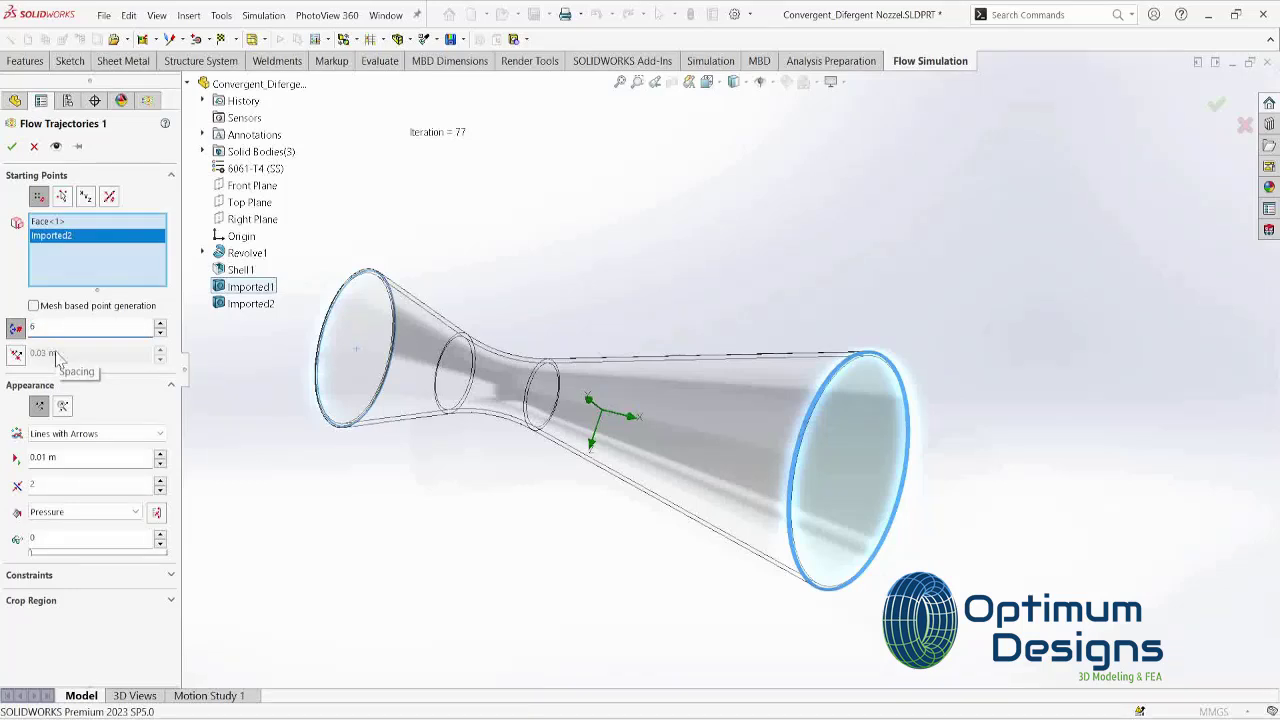
left_click(88, 436)
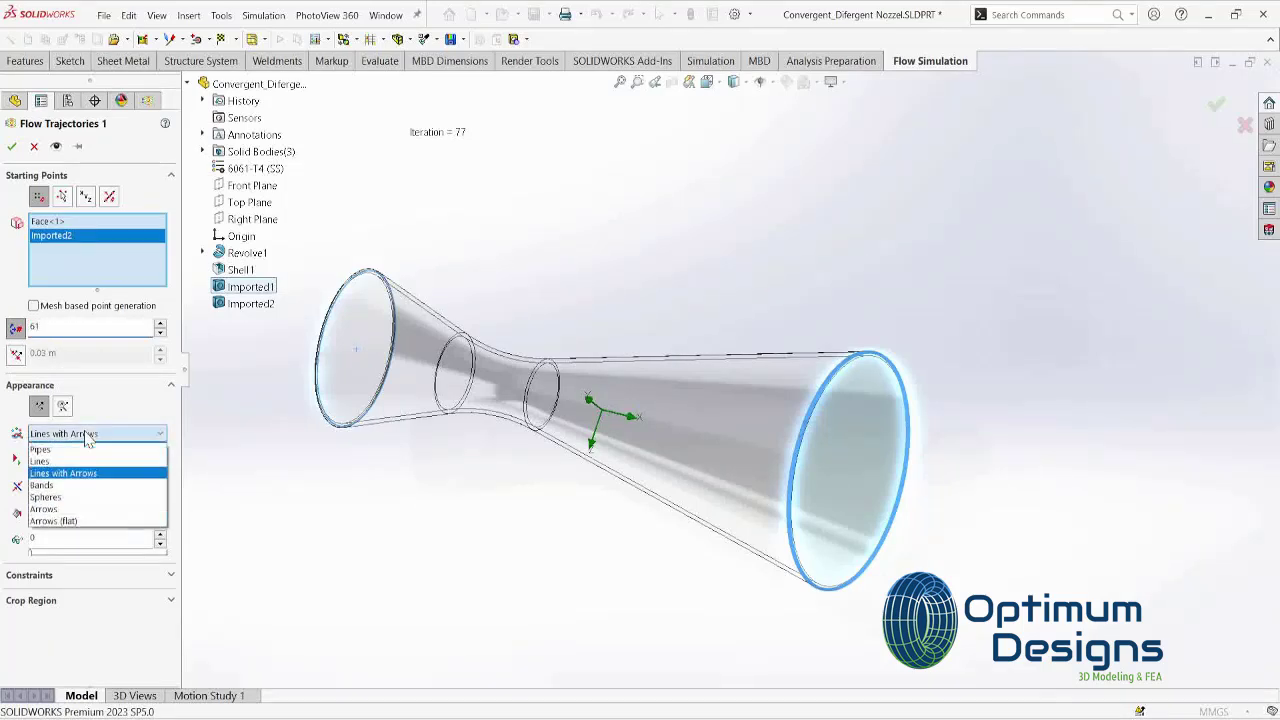
left_click(92, 510)
left_click(12, 147)
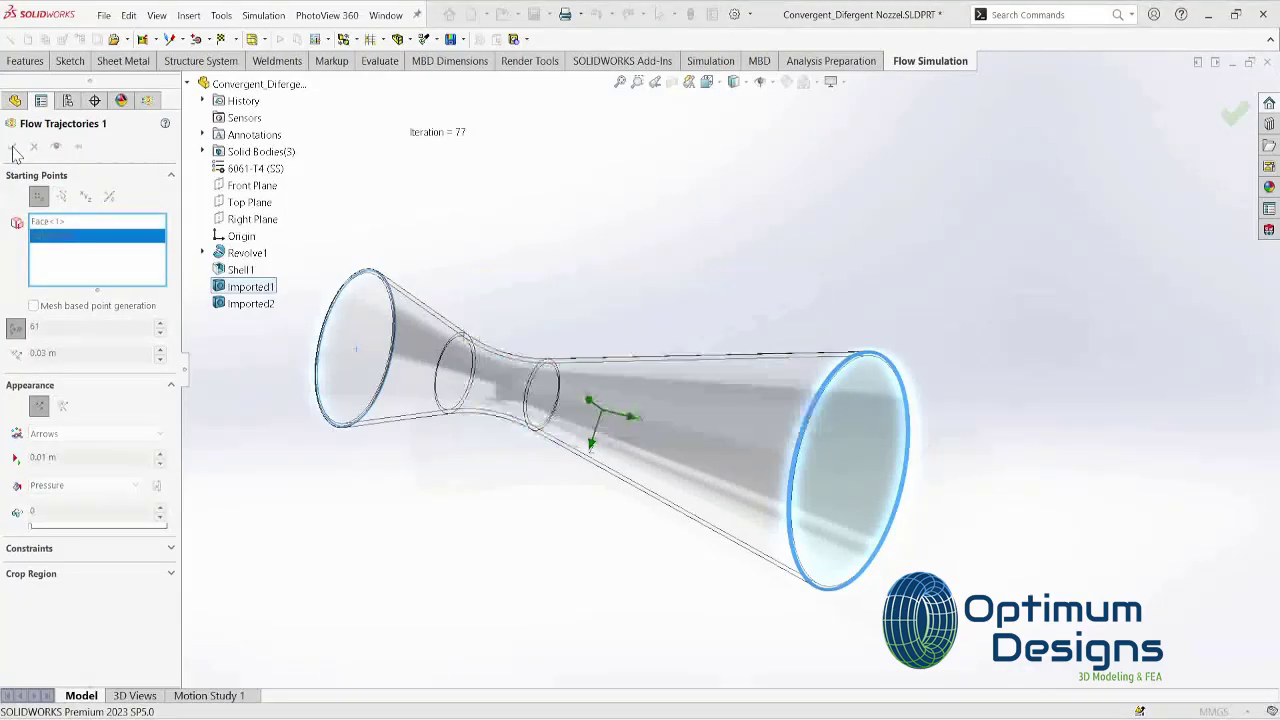
right_click(105, 620)
Step: Animate the trajectory arrows, then add Temperature (Fluid) and Velocity (X) min/max global goals, nine in total
left_click(116, 457)
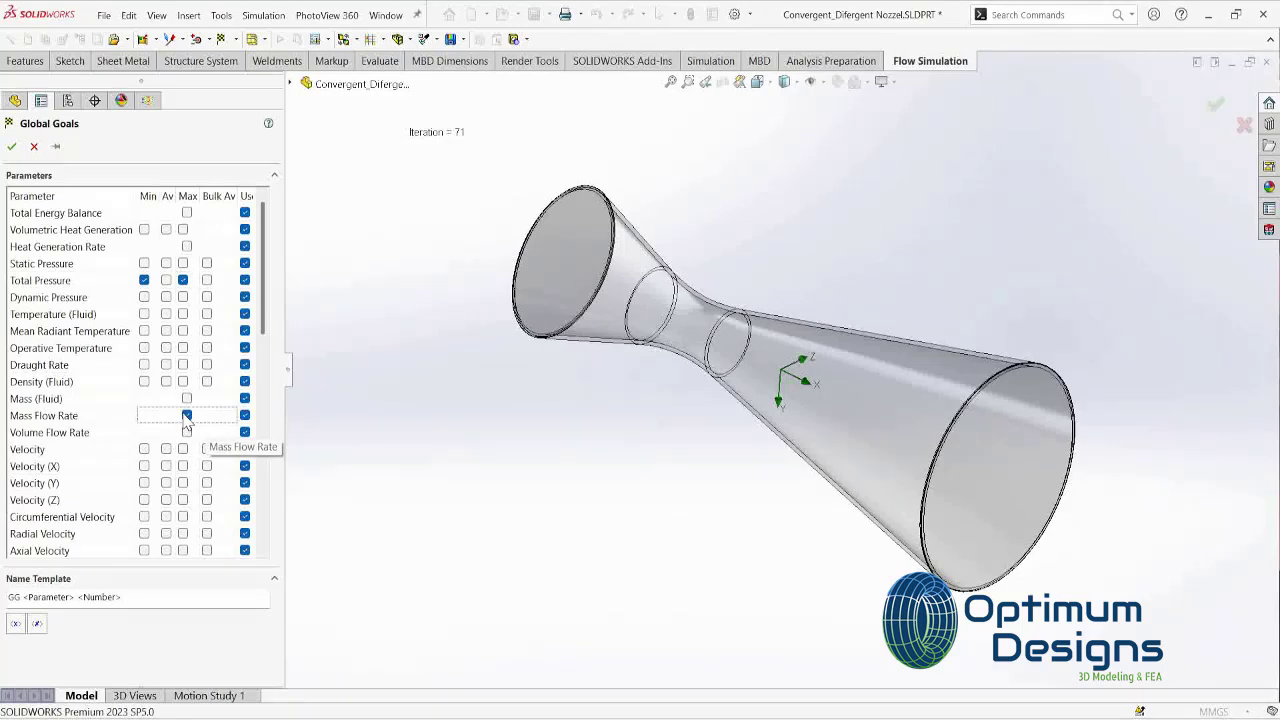
left_click(144, 466)
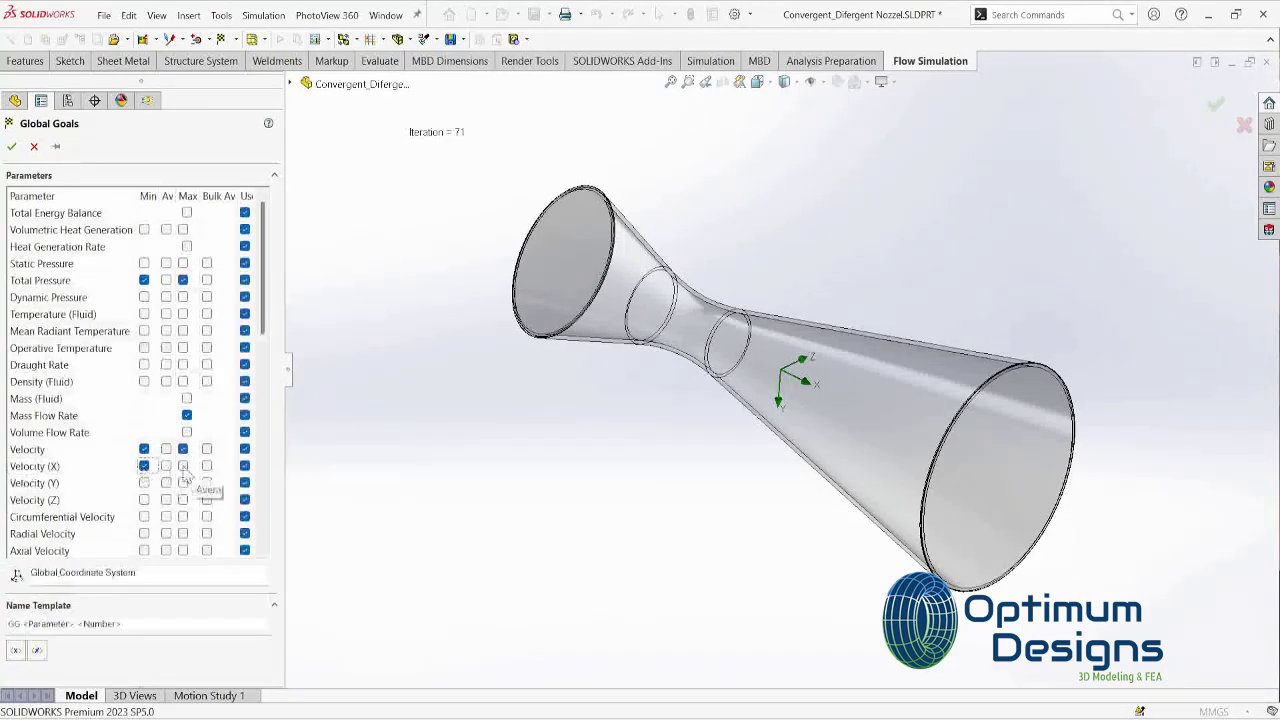
scroll(187, 472, "down", 1)
scroll(187, 472, "down", 2)
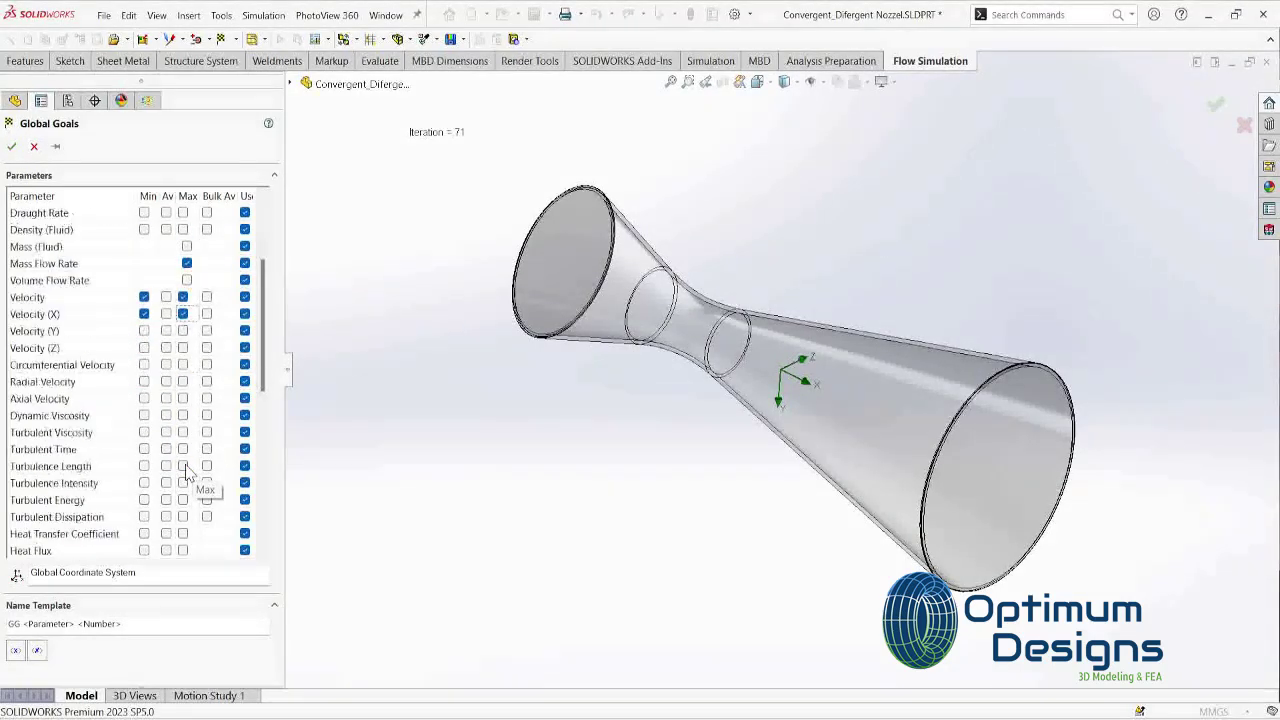
scroll(187, 472, "down", 1)
scroll(187, 472, "down", 2)
scroll(187, 472, "down", 1)
scroll(187, 472, "down", 2)
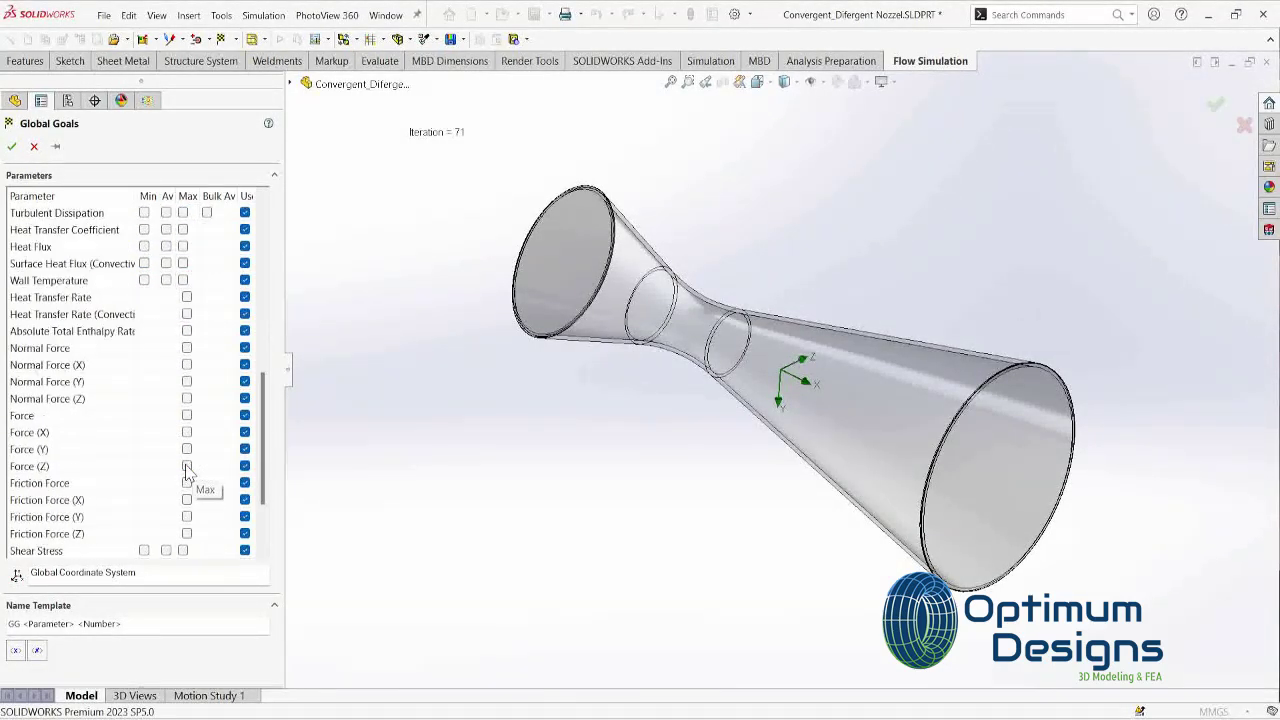
scroll(187, 472, "down", 2)
scroll(187, 472, "up", 3)
scroll(187, 472, "up", 3)
scroll(187, 472, "up", 3)
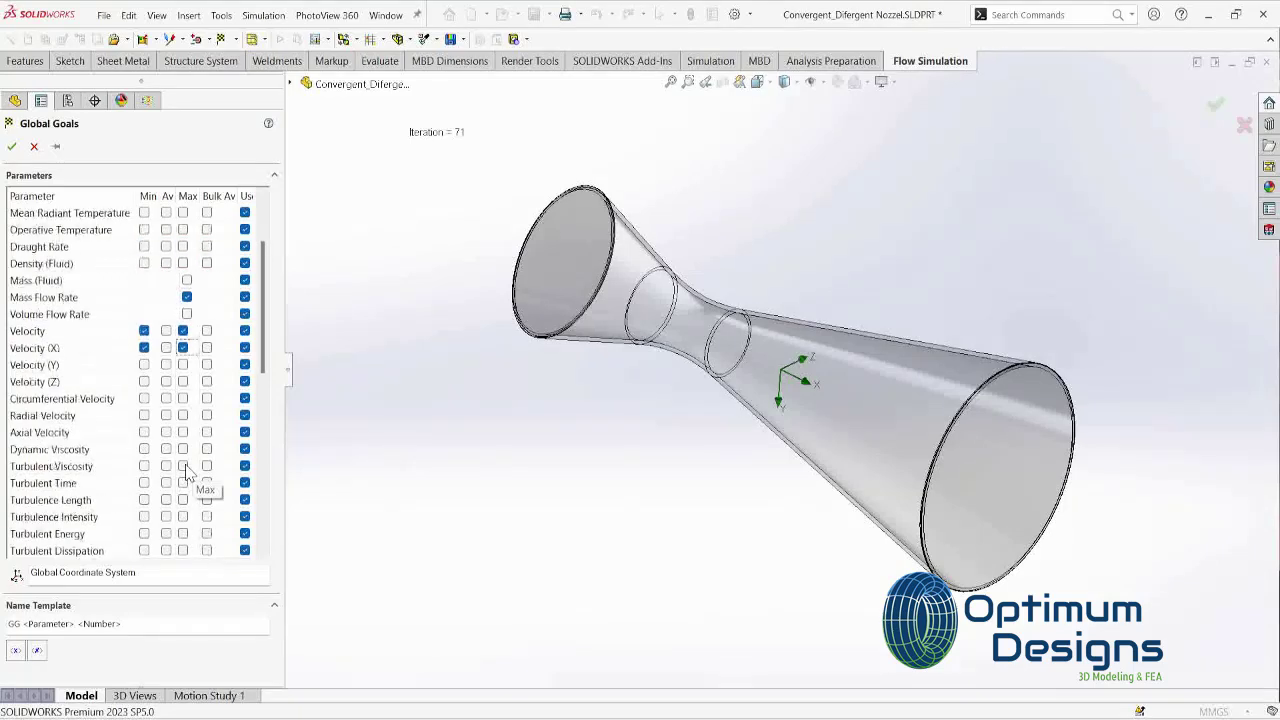
scroll(187, 472, "up", 1)
scroll(160, 330, "up", 1)
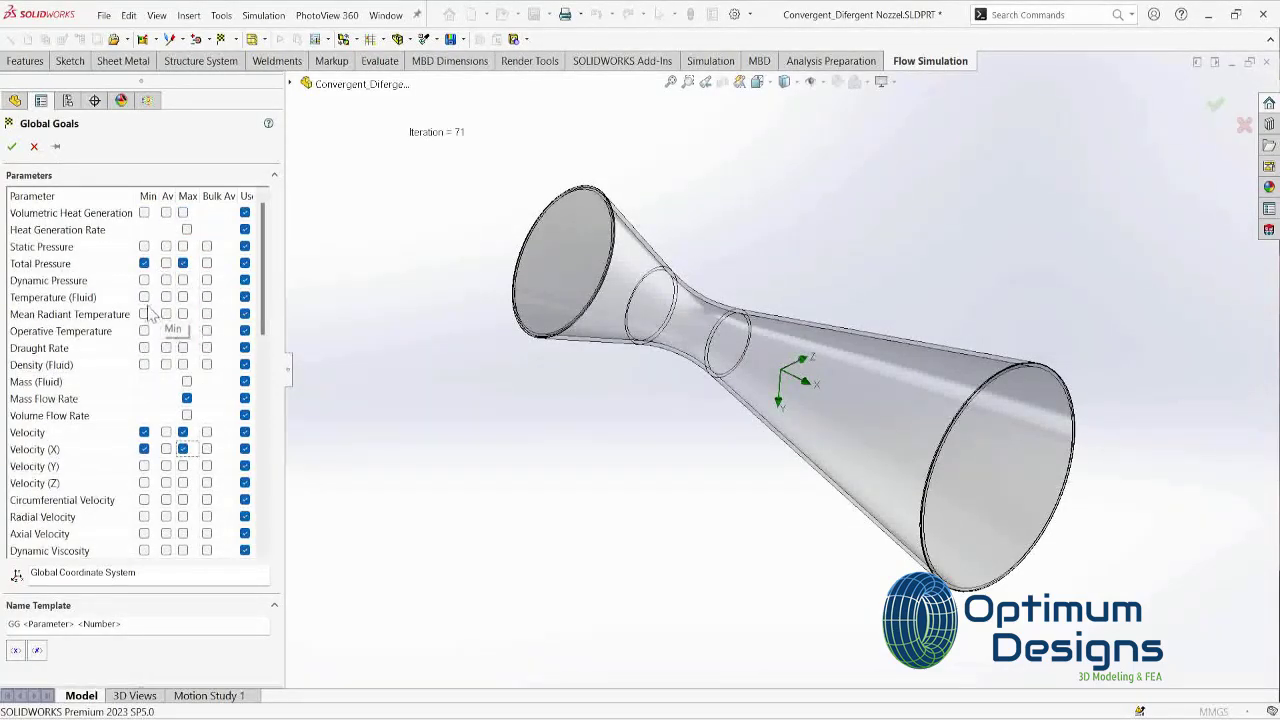
left_click(12, 147)
scroll(114, 480, "down", 2)
Step: Create a new What If Analysis varying Inlet Velocity 2's velocity normal to face
scroll(116, 490, "down", 1)
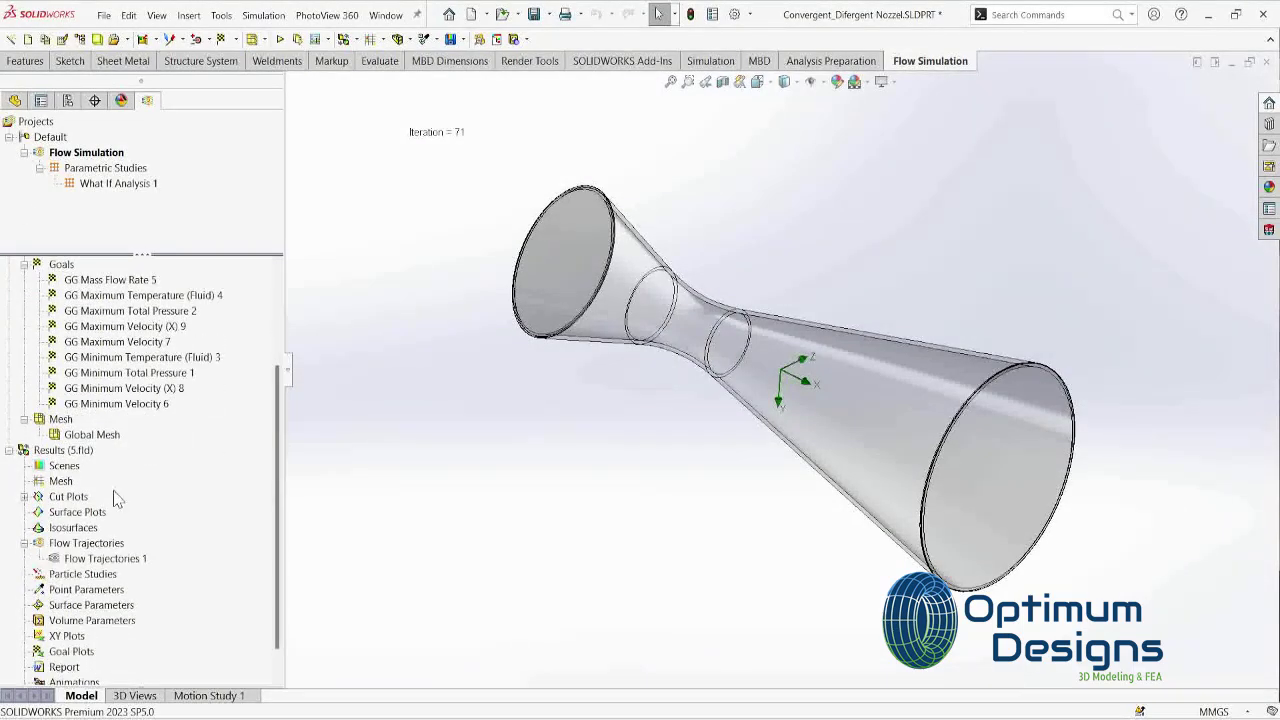
scroll(117, 497, "down", 1)
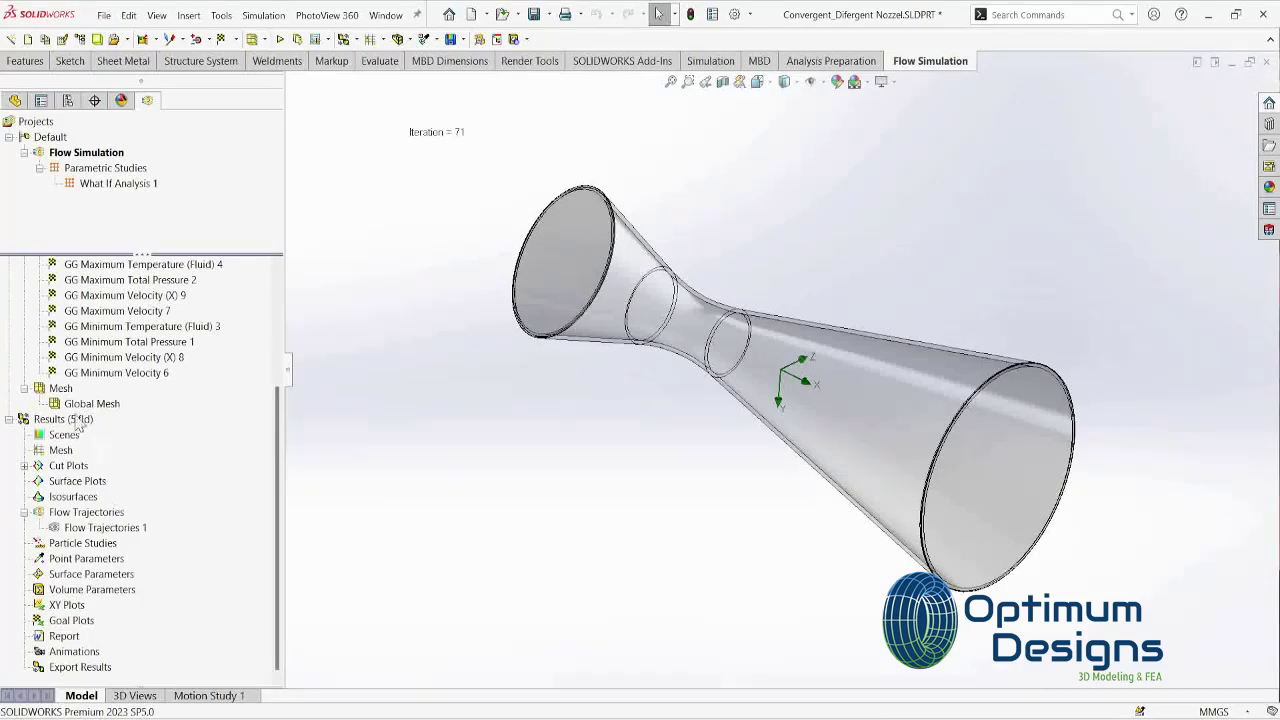
scroll(80, 421, "up", 4)
right_click(98, 266)
left_click(125, 297)
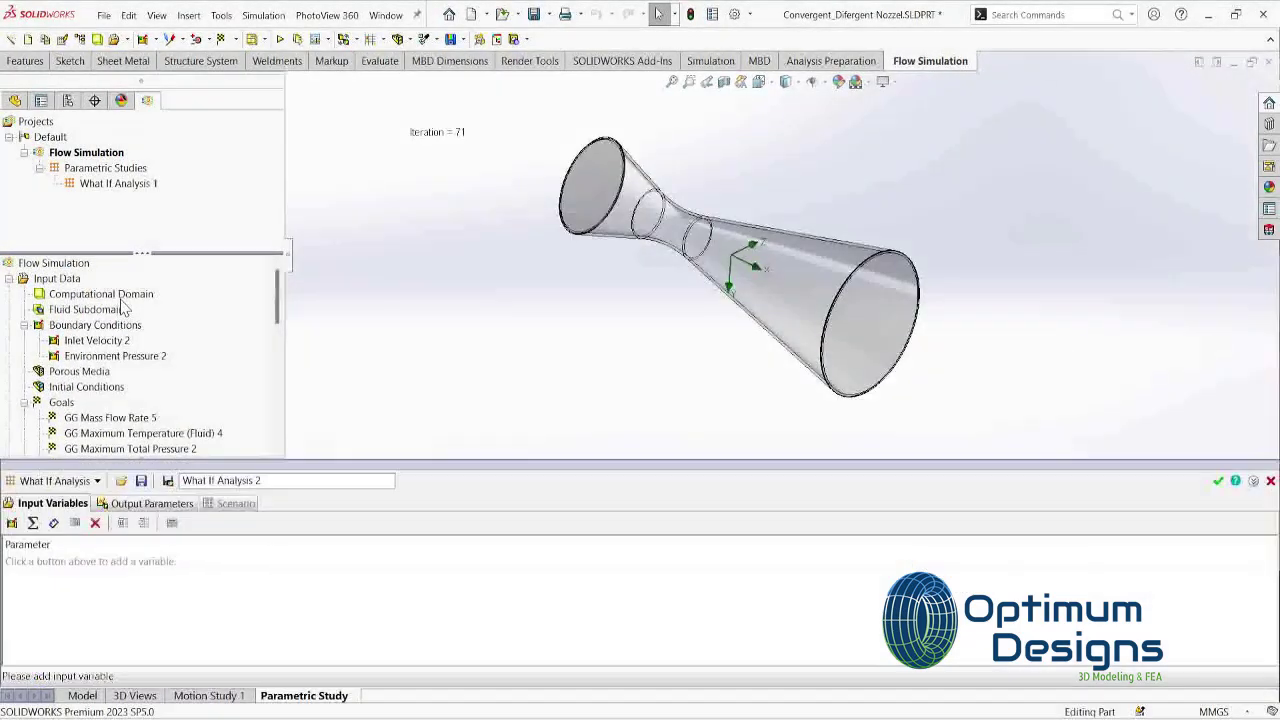
left_click(12, 522)
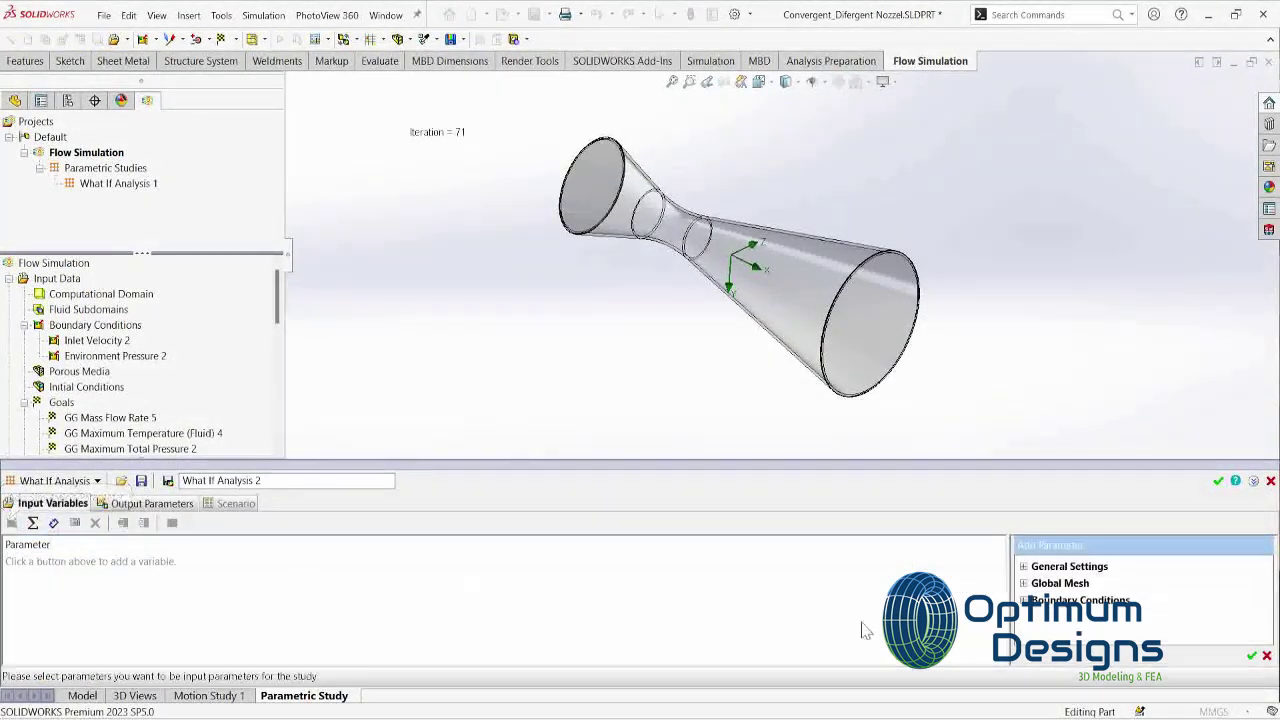
double_click(1034, 601)
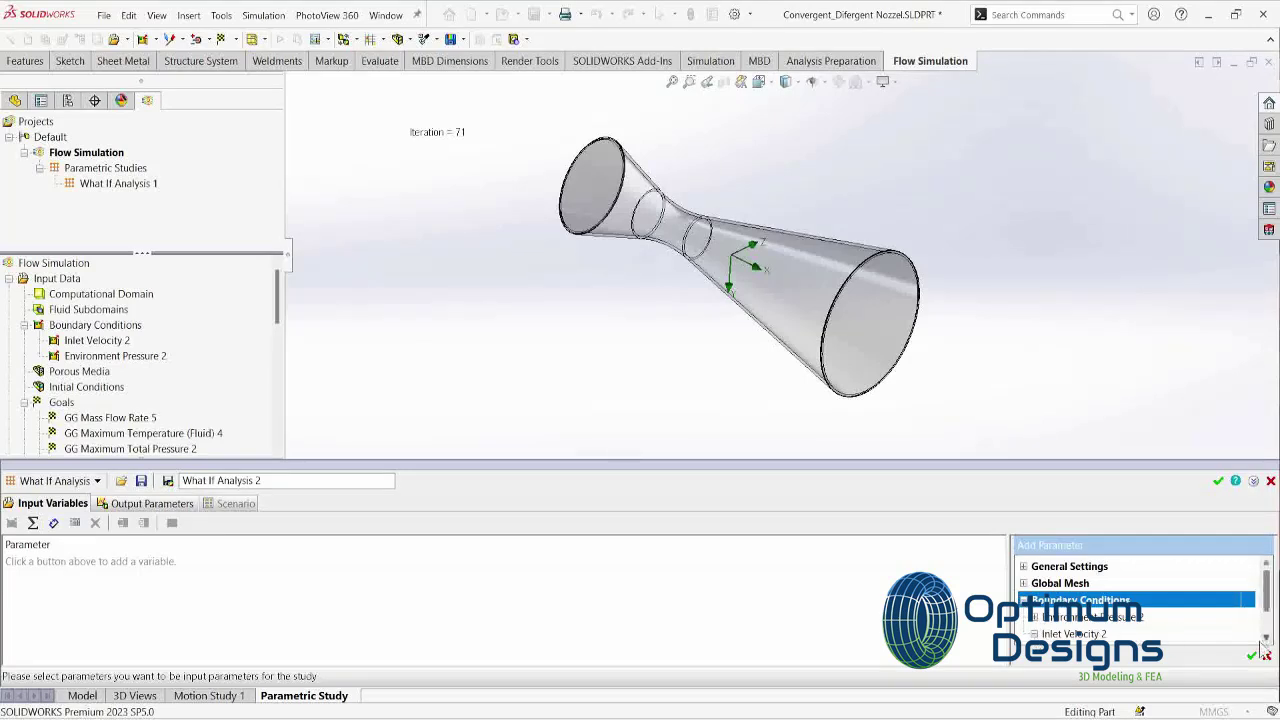
scroll(1266, 630, "down", 2)
left_click(1250, 612)
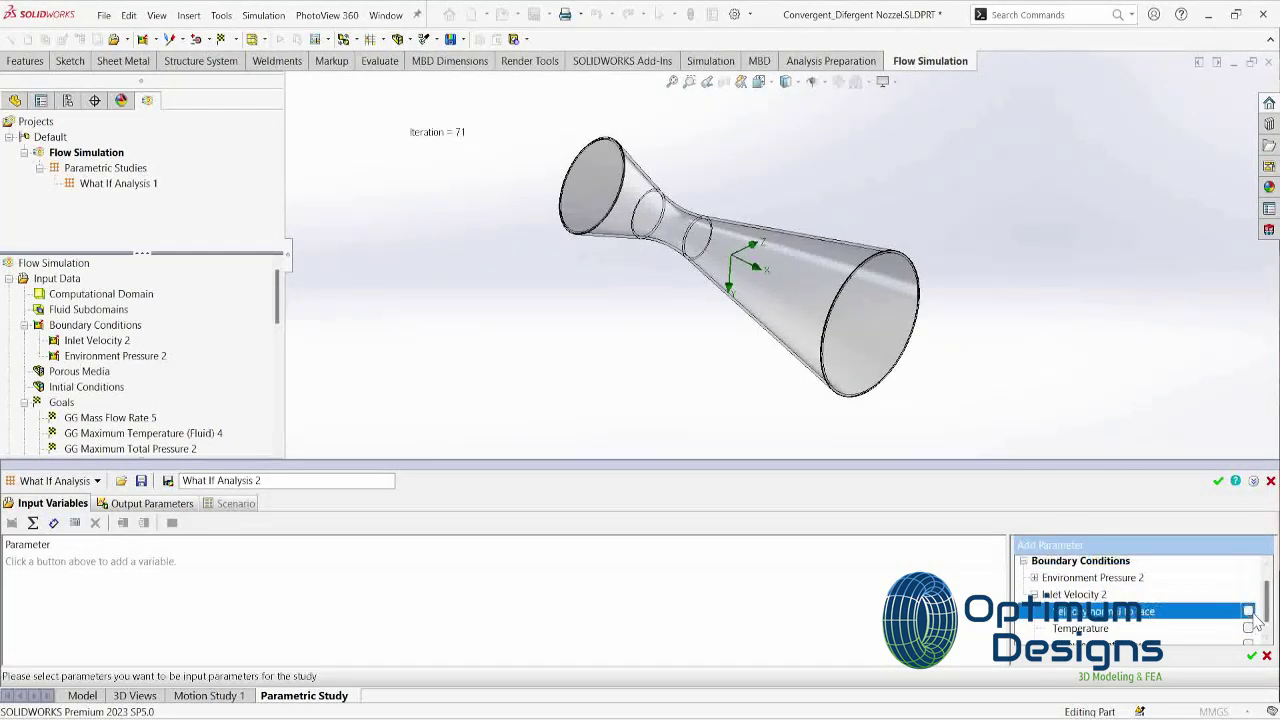
left_click(1251, 657)
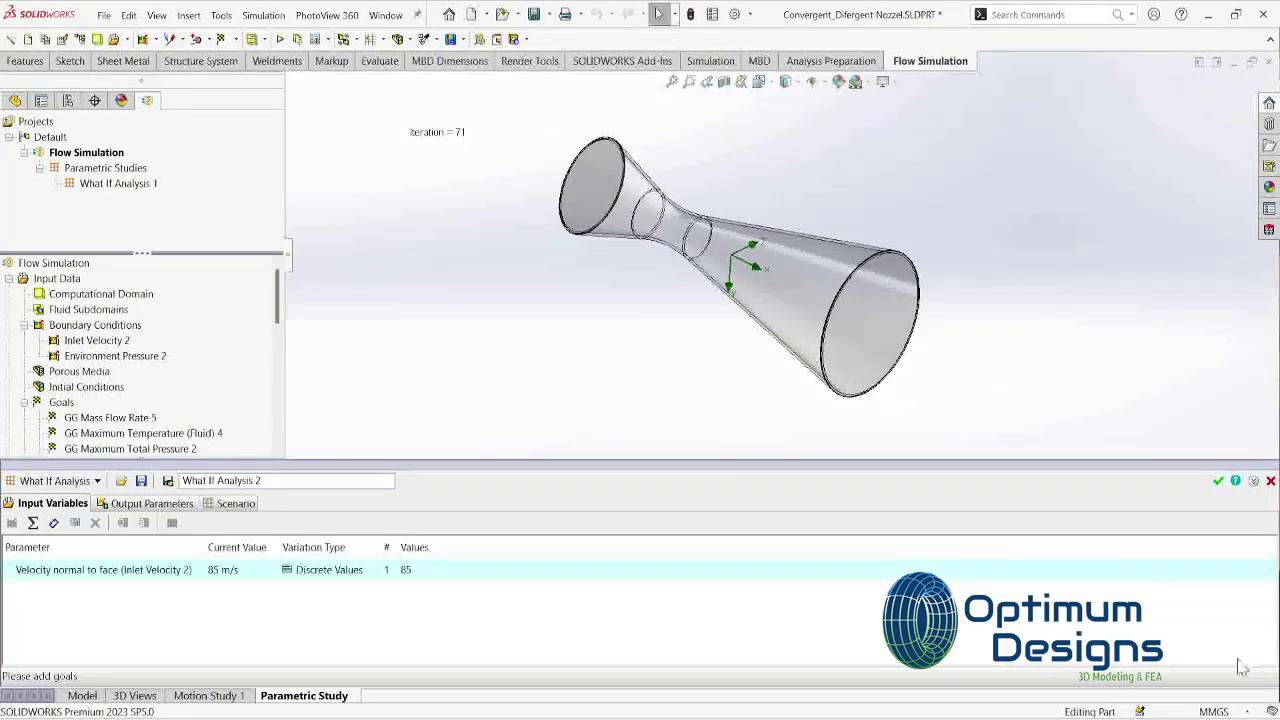
Step: Enter the inlet velocity values 85, 95, 120, 150 and 200 m/s
left_click(406, 572)
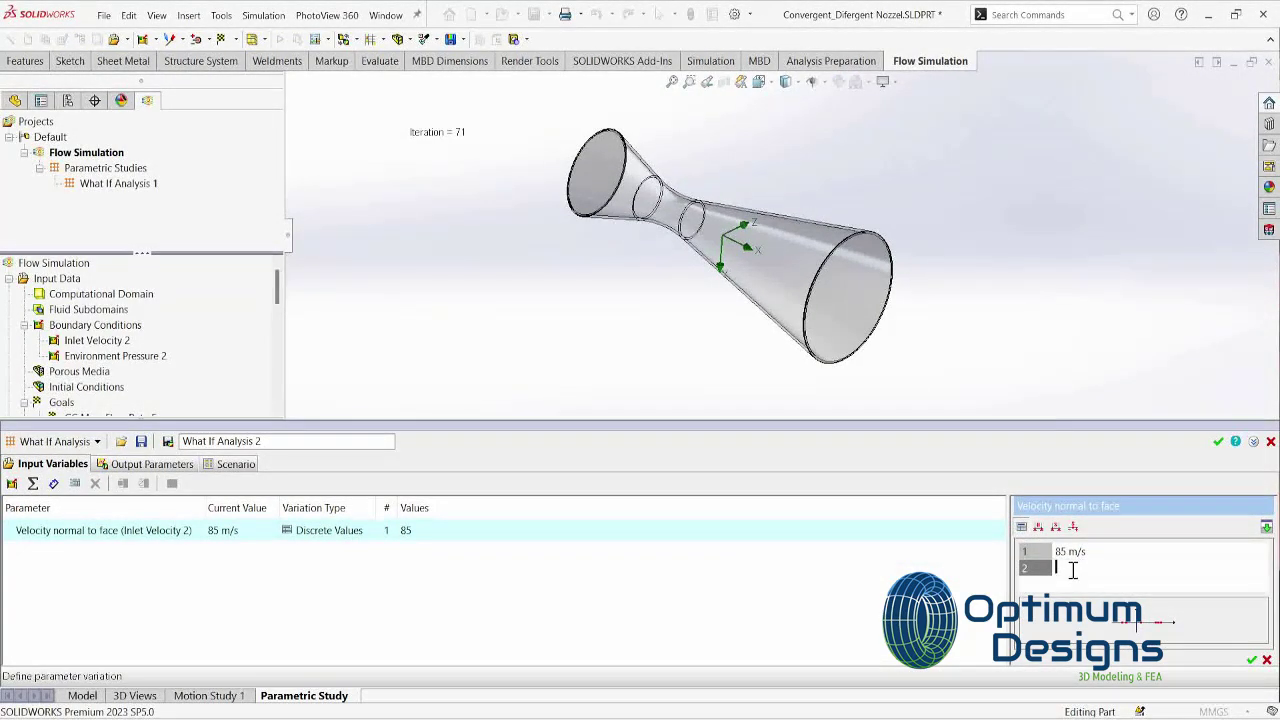
type("95")
key("Return")
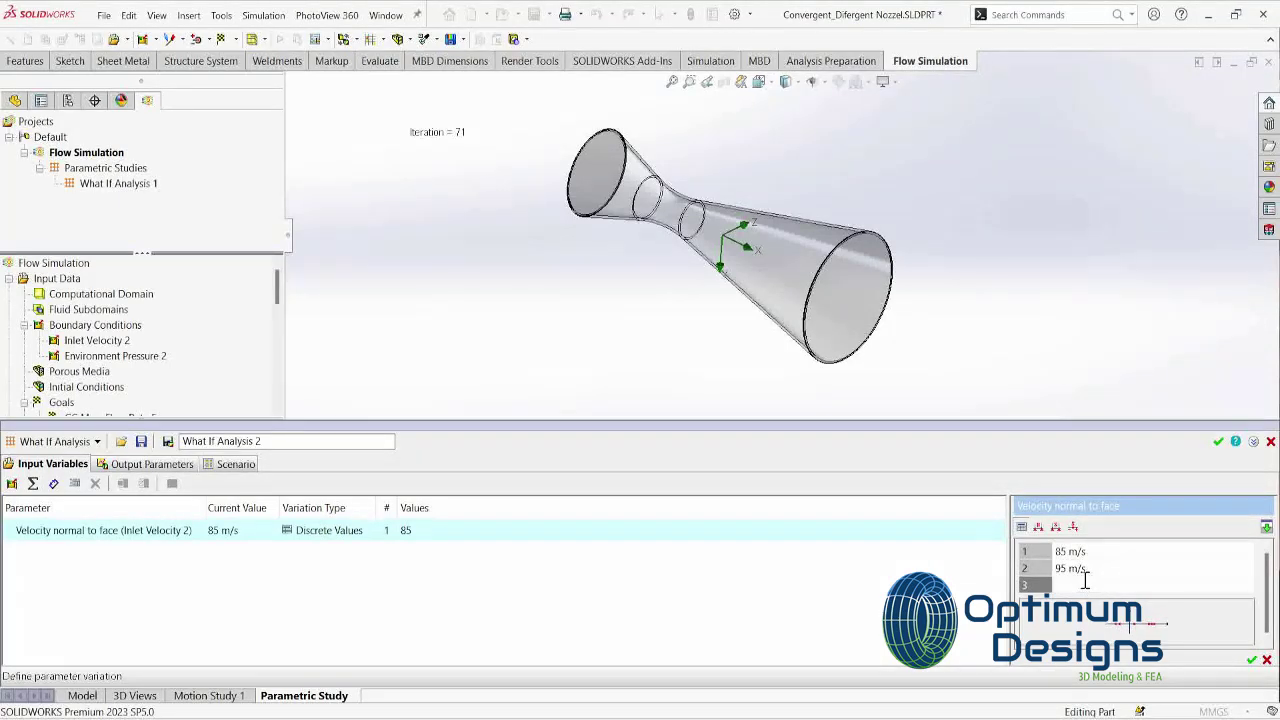
key("Return")
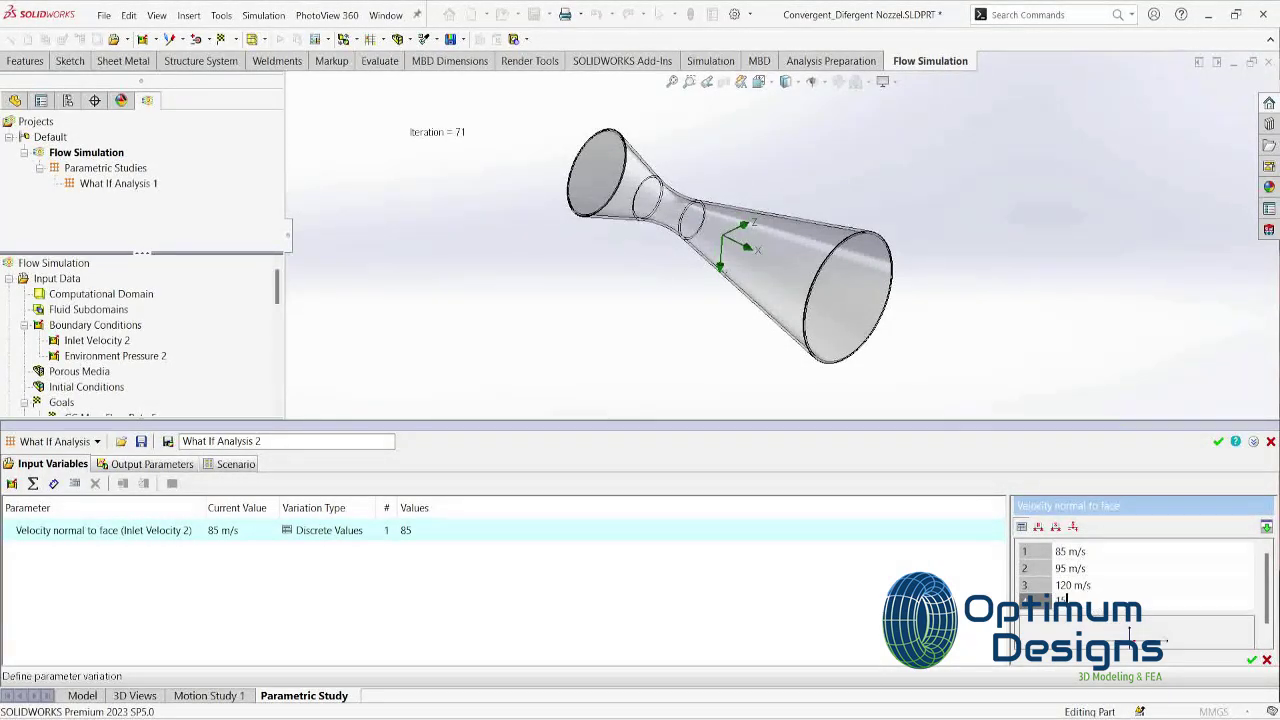
type("0")
key("Return")
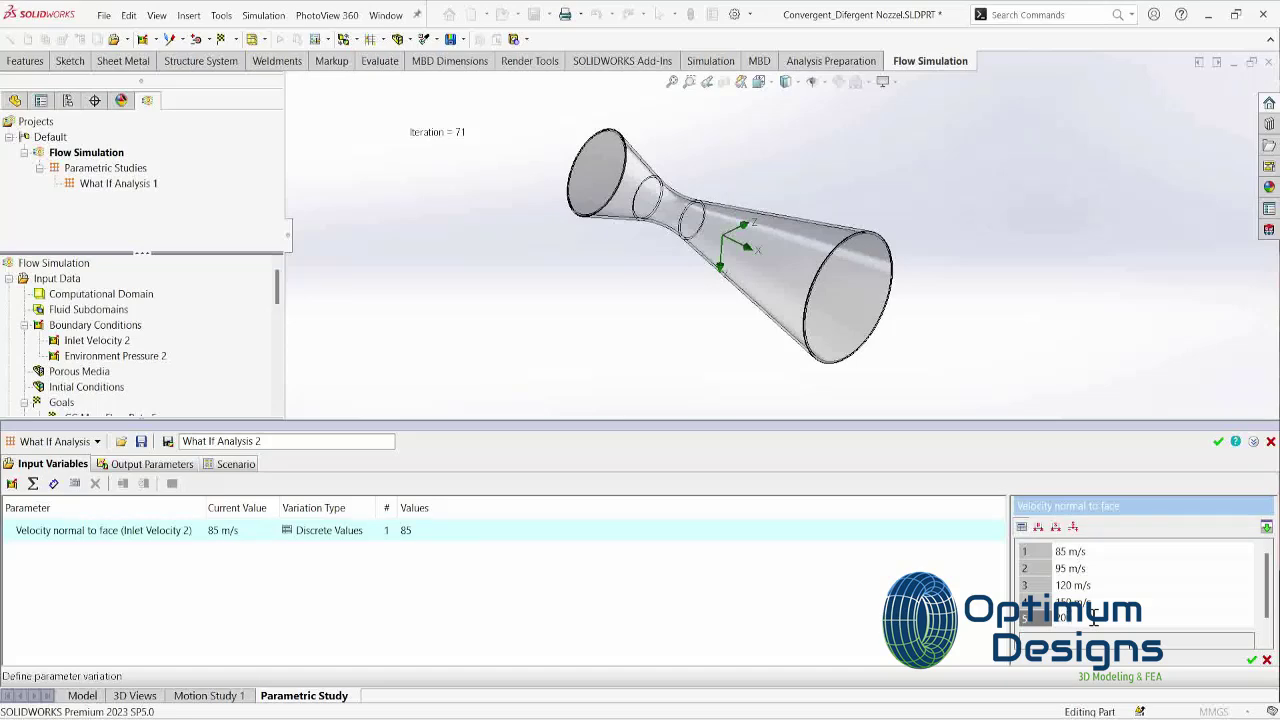
type("0")
left_click(1251, 660)
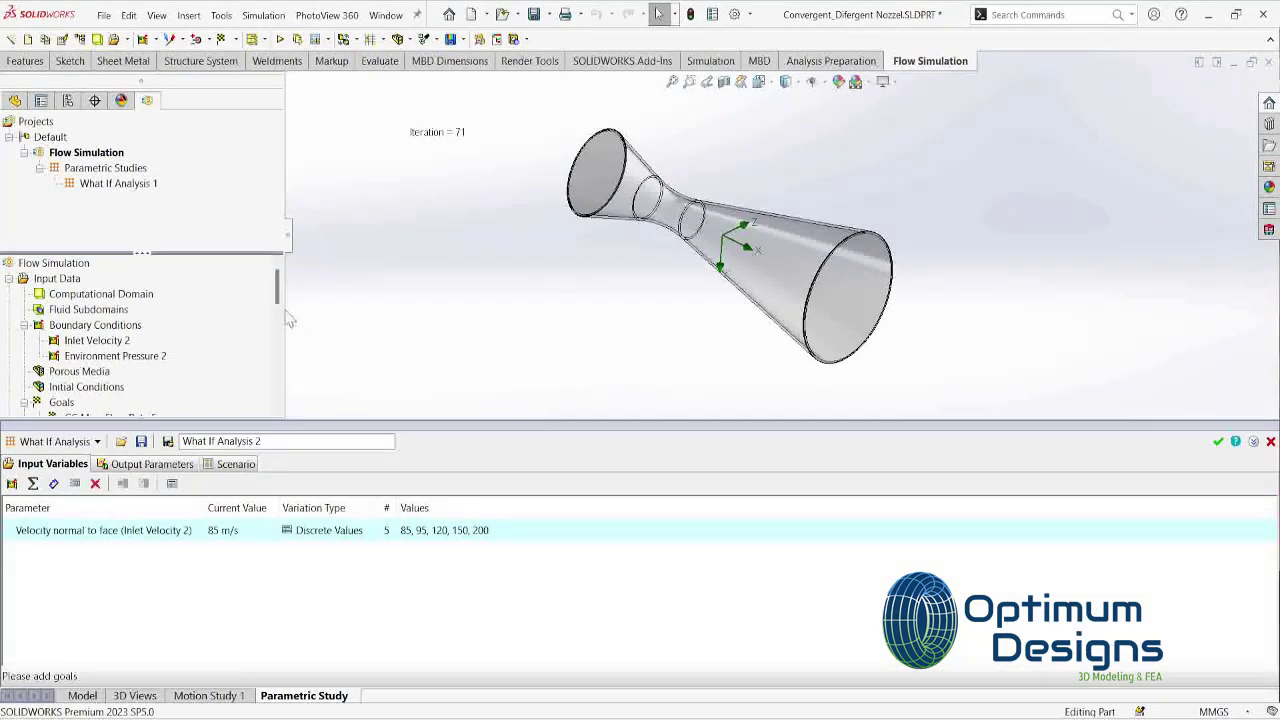
Step: Review the global mesh settings and accept them unchanged
scroll(281, 376, "down", 3)
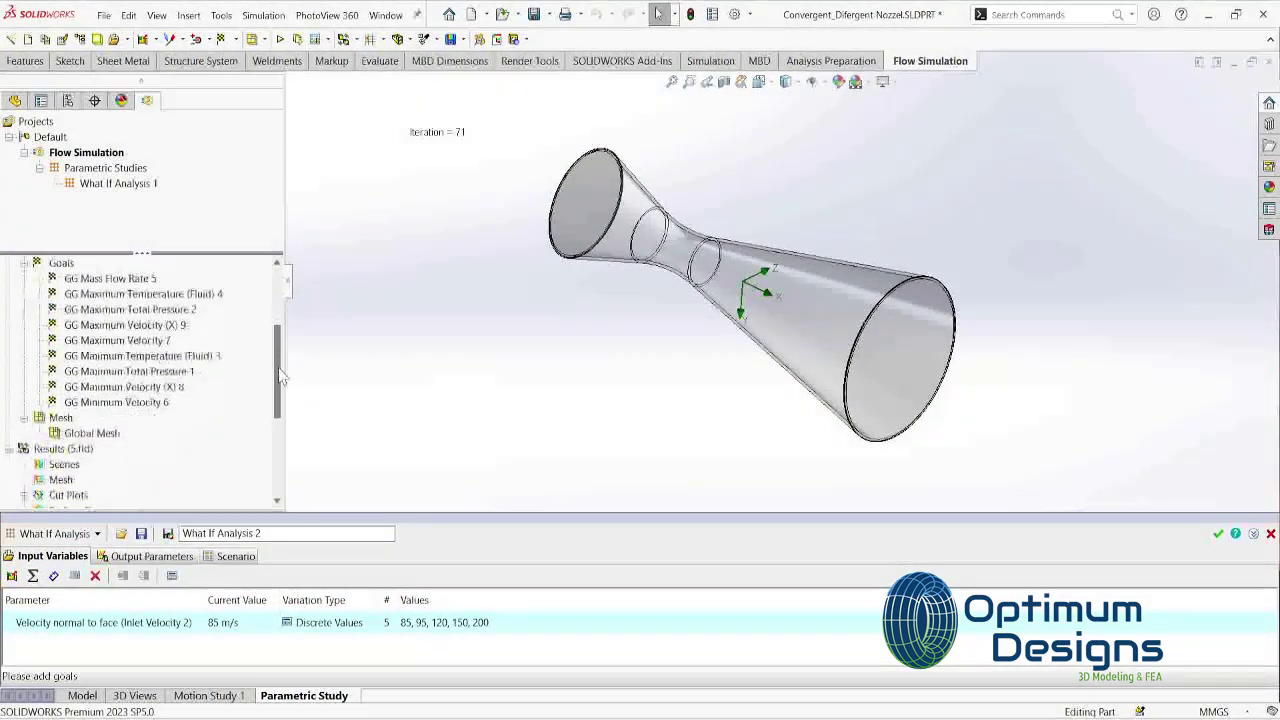
scroll(281, 376, "down", 1)
right_click(68, 404)
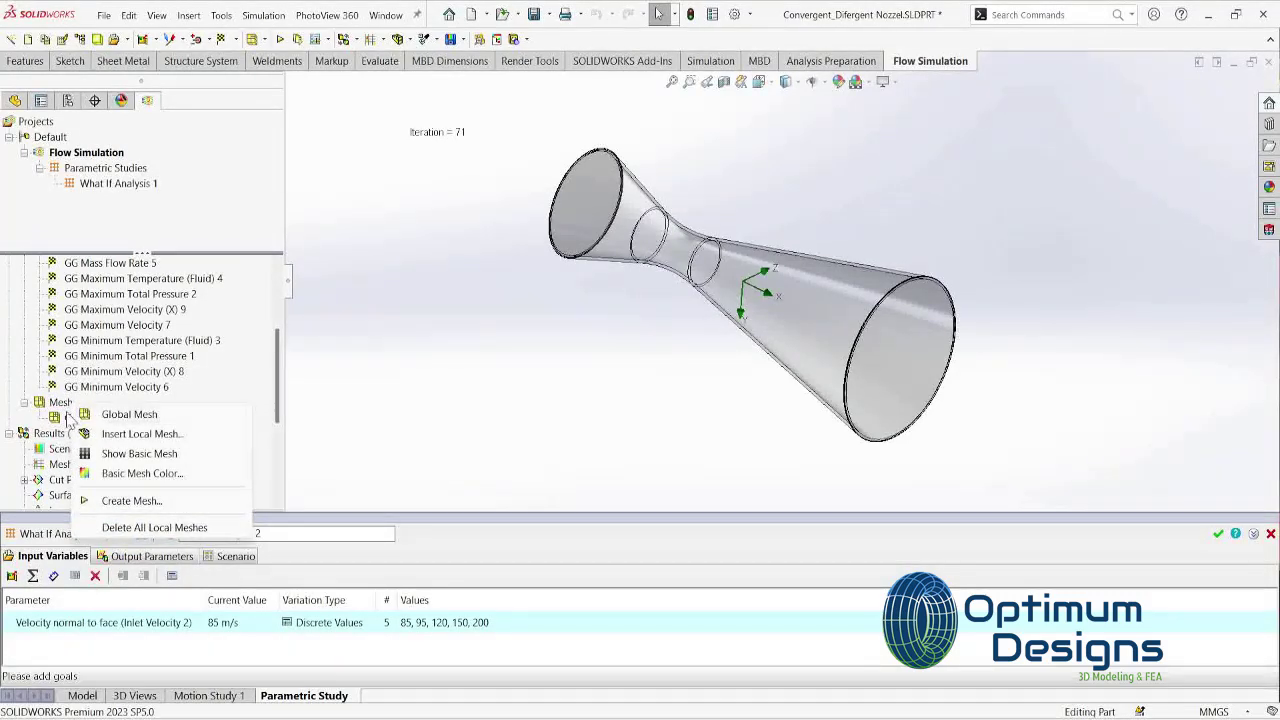
left_click(100, 414)
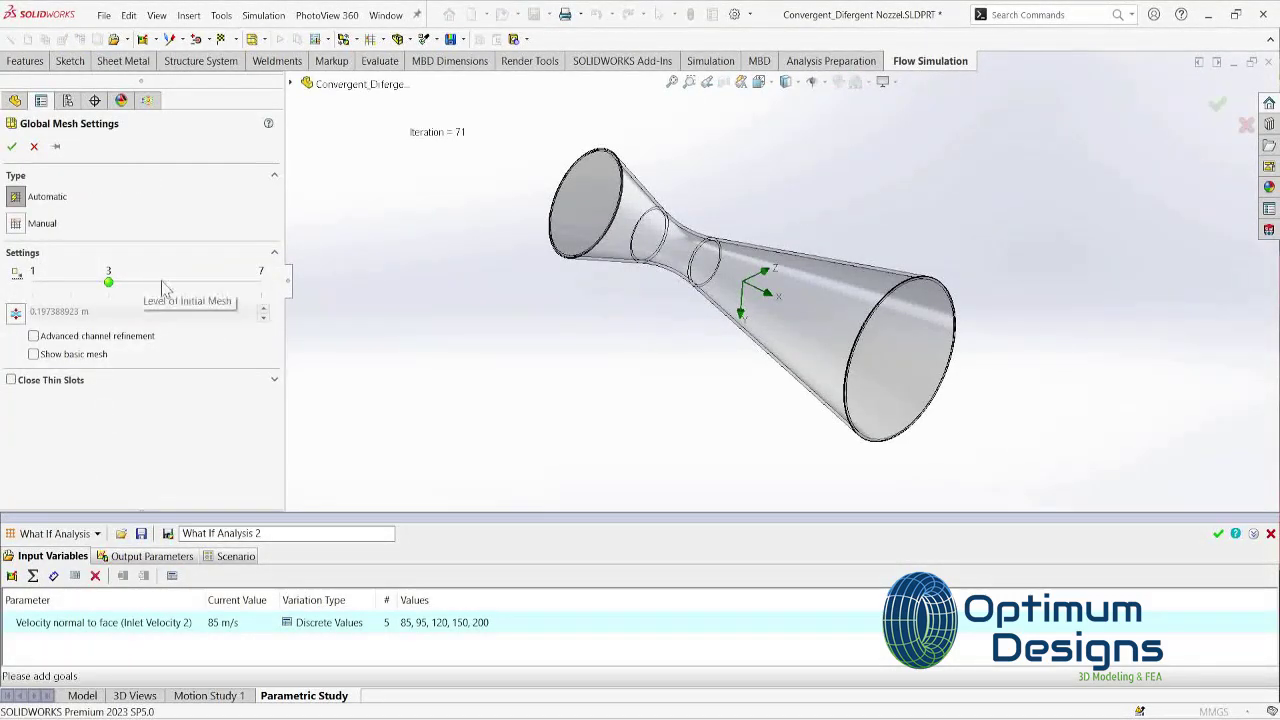
left_click(11, 147)
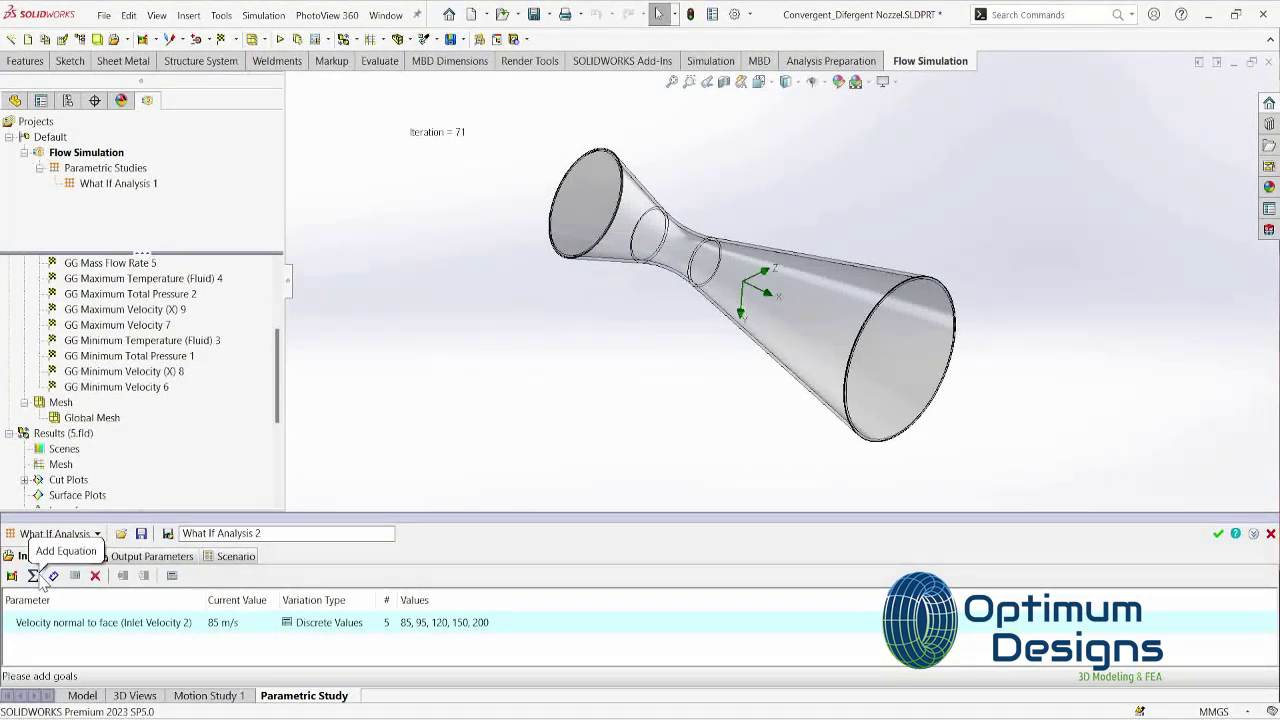
Step: Add the six min/max total pressure, fluid temperature and Velocity (X) goals as study outputs
left_click(140, 557)
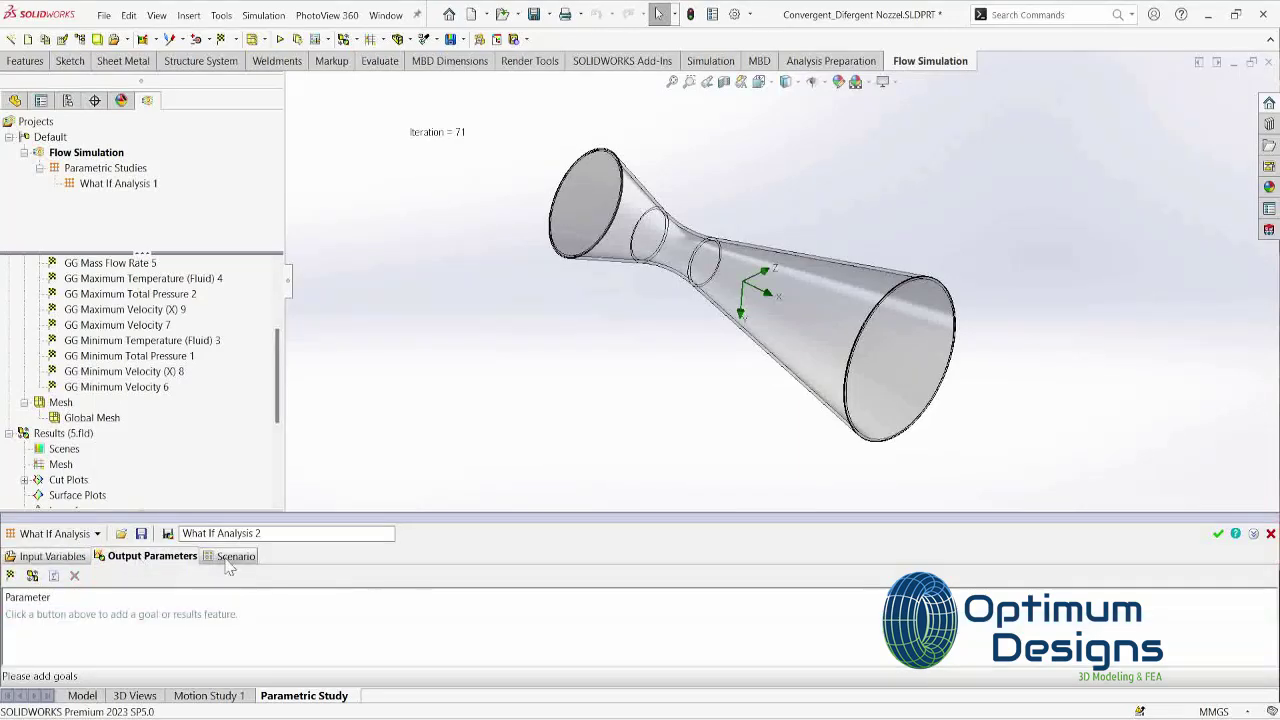
left_click(10, 576)
left_click_drag(1094, 519, 1094, 431)
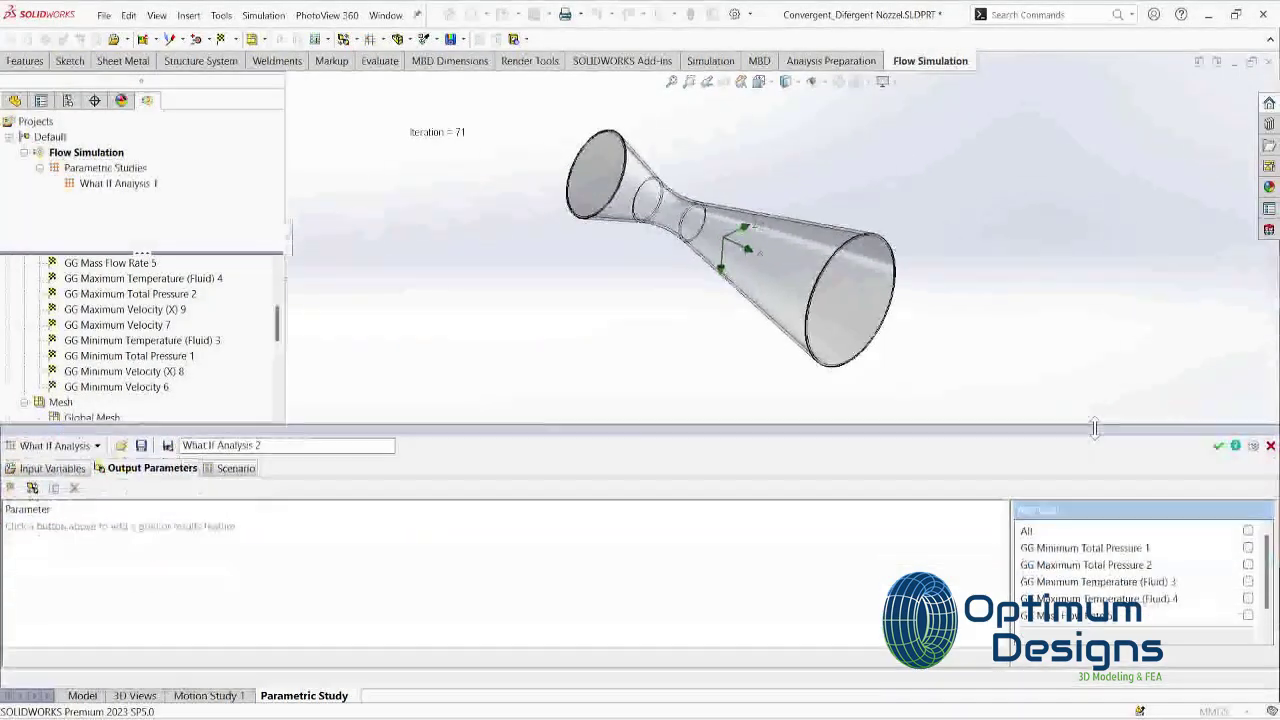
left_click(1248, 549)
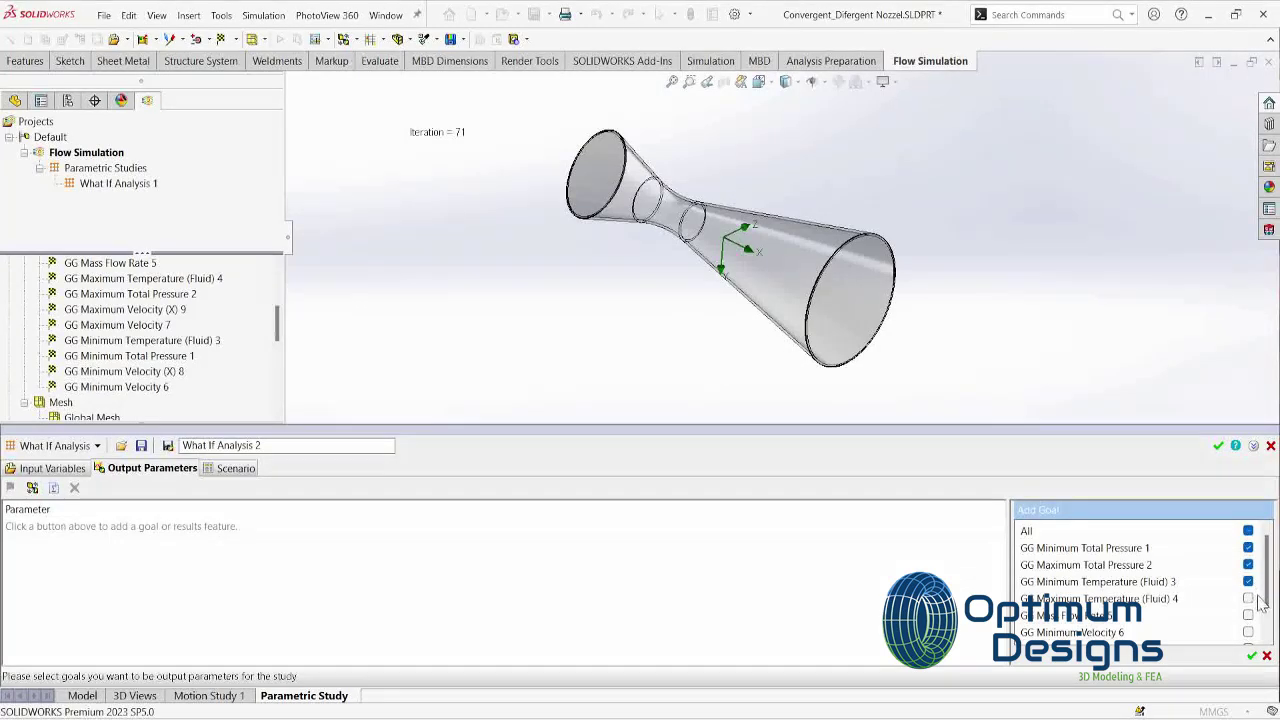
scroll(1266, 625, "down", 1)
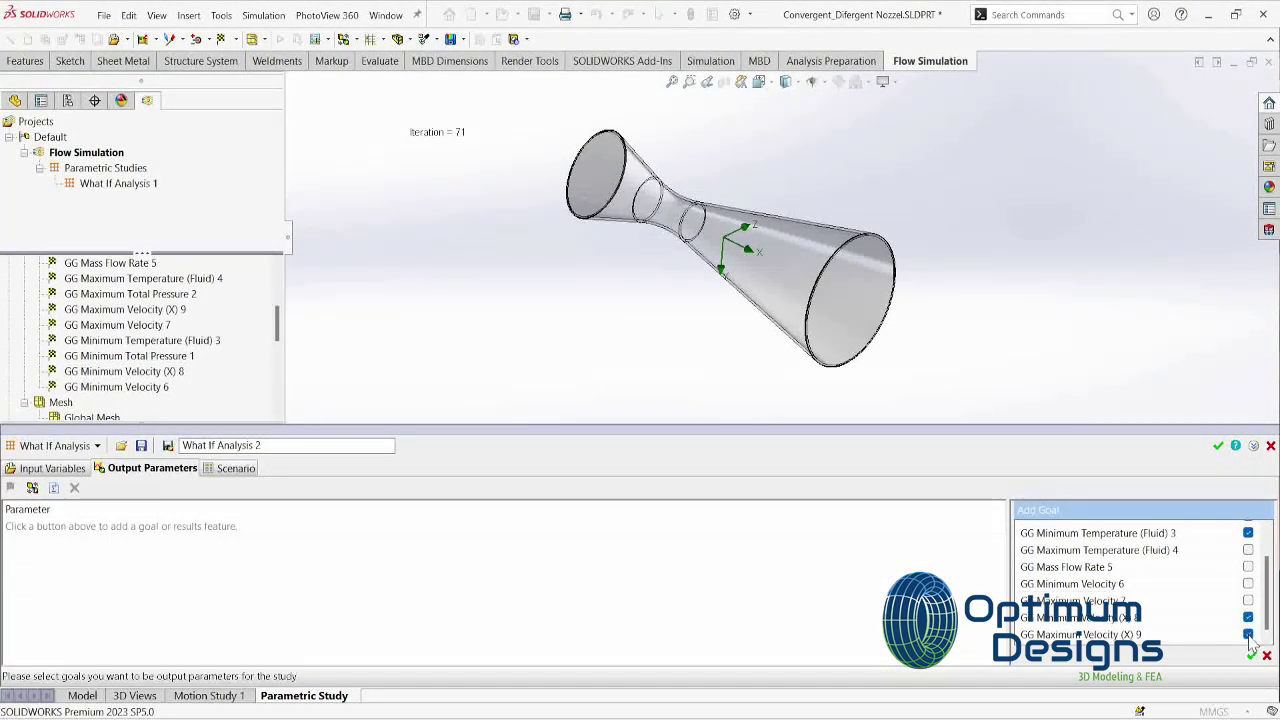
left_click_drag(1268, 620, 1270, 592)
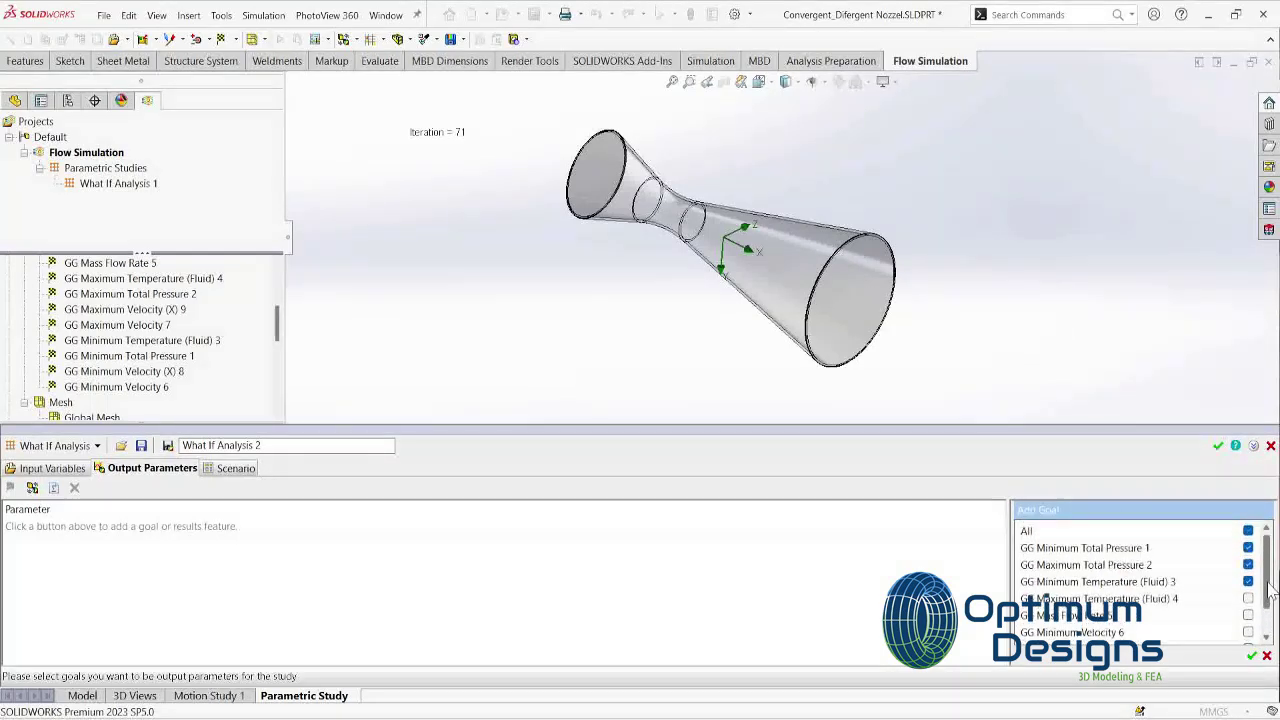
left_click(1250, 657)
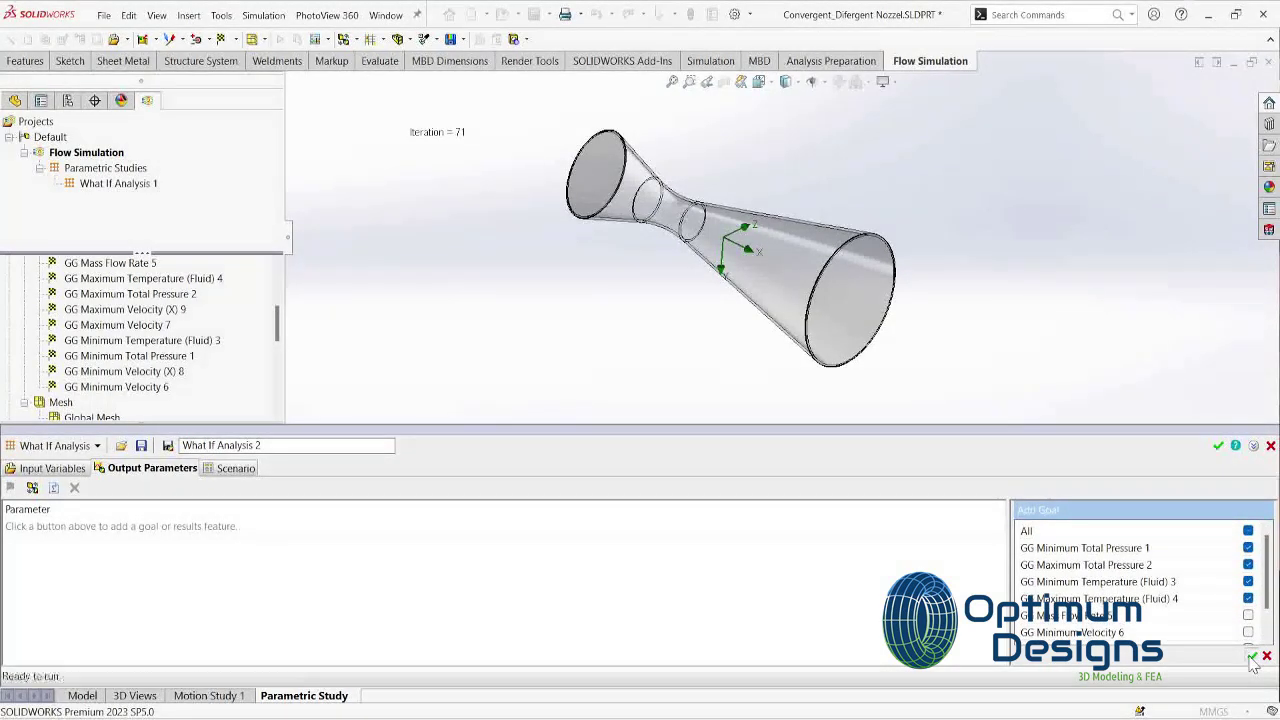
Step: Review the design-point goals table and goal-value options, then run the five-point inlet-velocity study
left_click(228, 470)
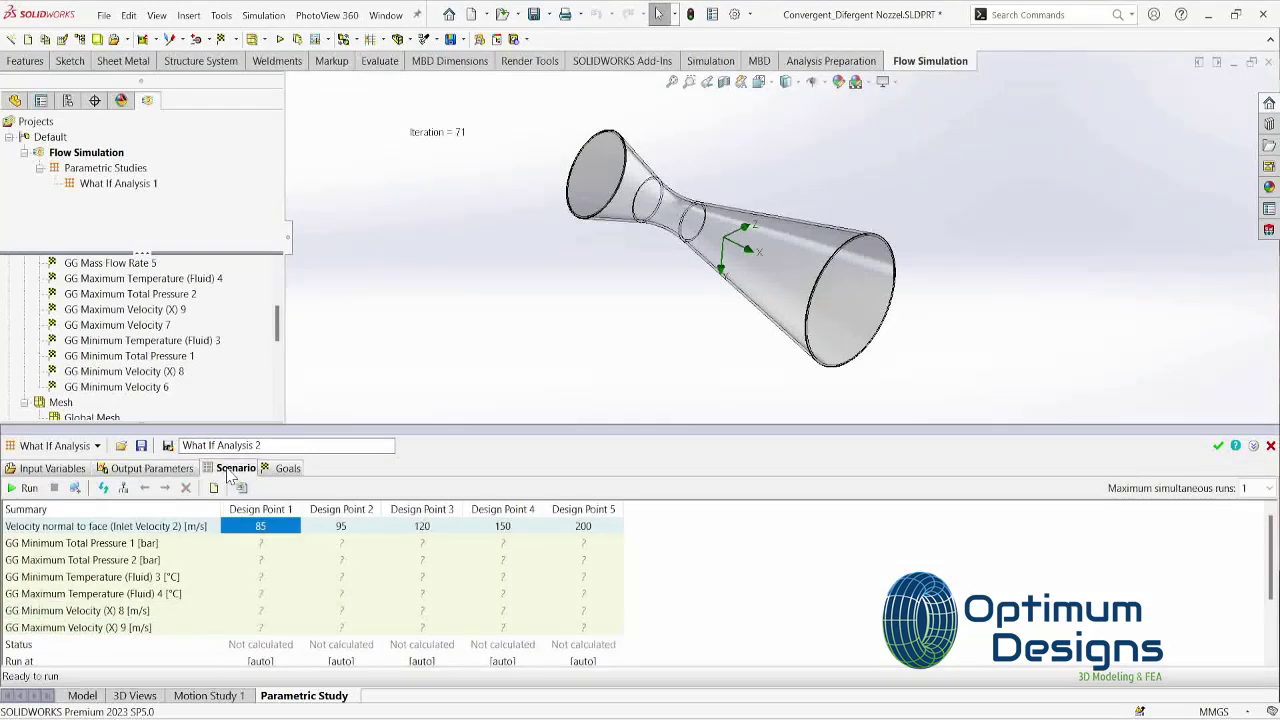
left_click(288, 468)
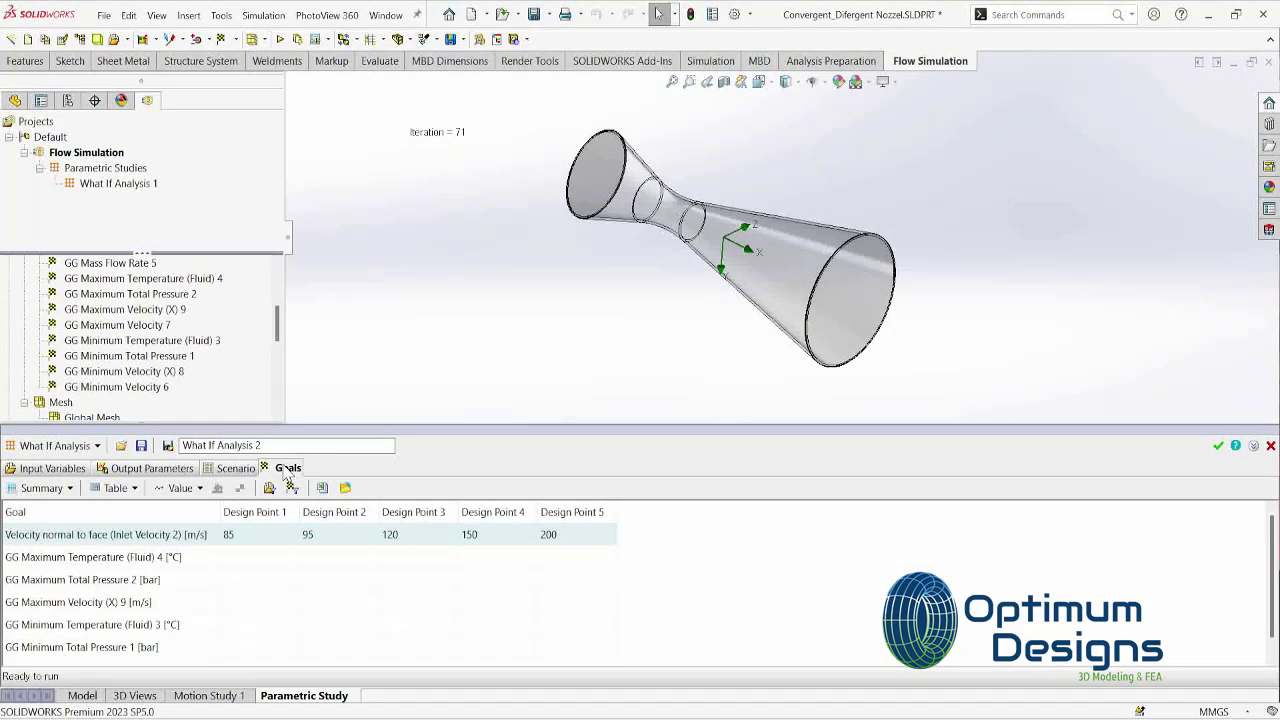
left_click(236, 468)
left_click(285, 468)
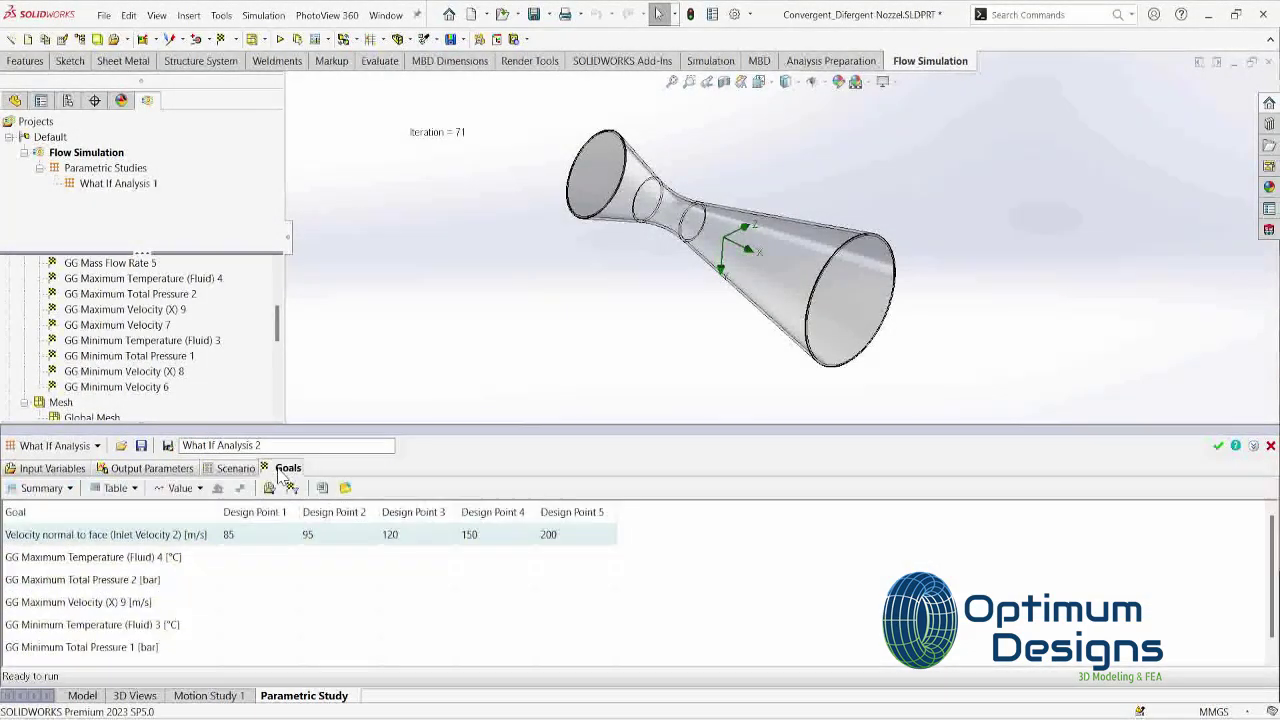
left_click(199, 488)
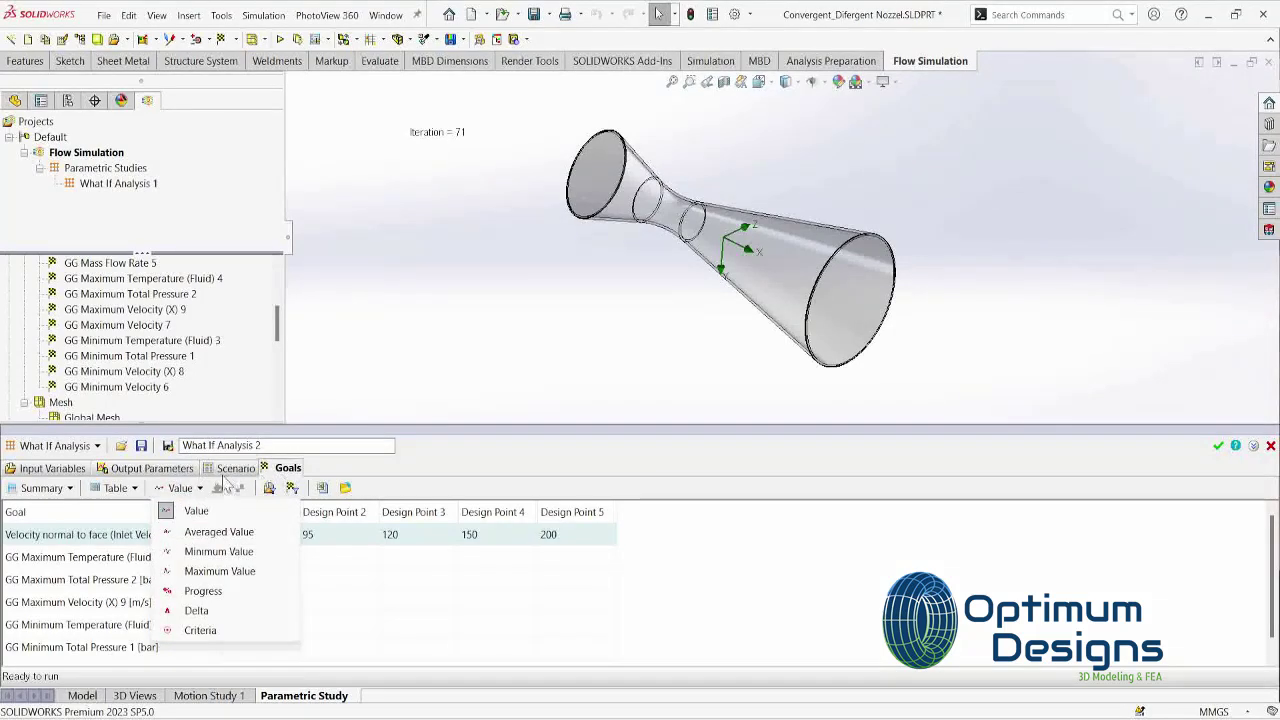
left_click(226, 470)
left_click(226, 470)
left_click(28, 490)
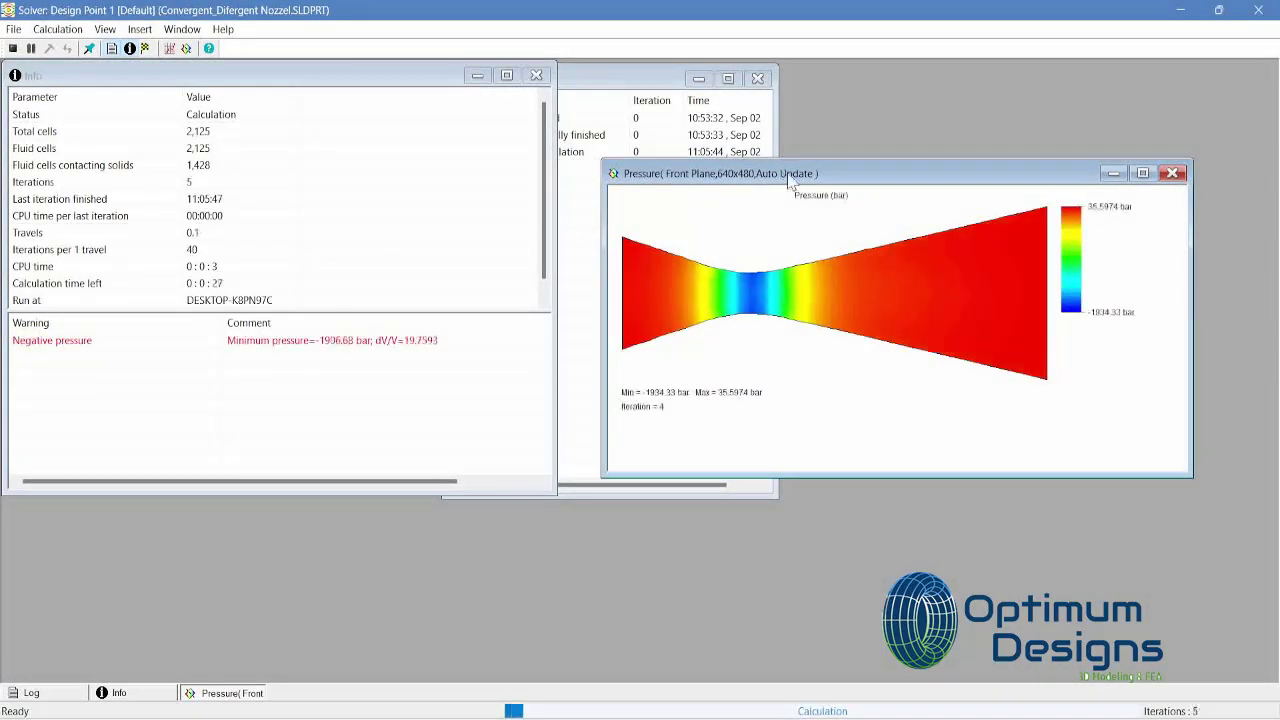
Step: Move the live Pressure (Front Plane) plot higher and shrink its bottom edge during solving
left_click_drag(791, 175, 793, 111)
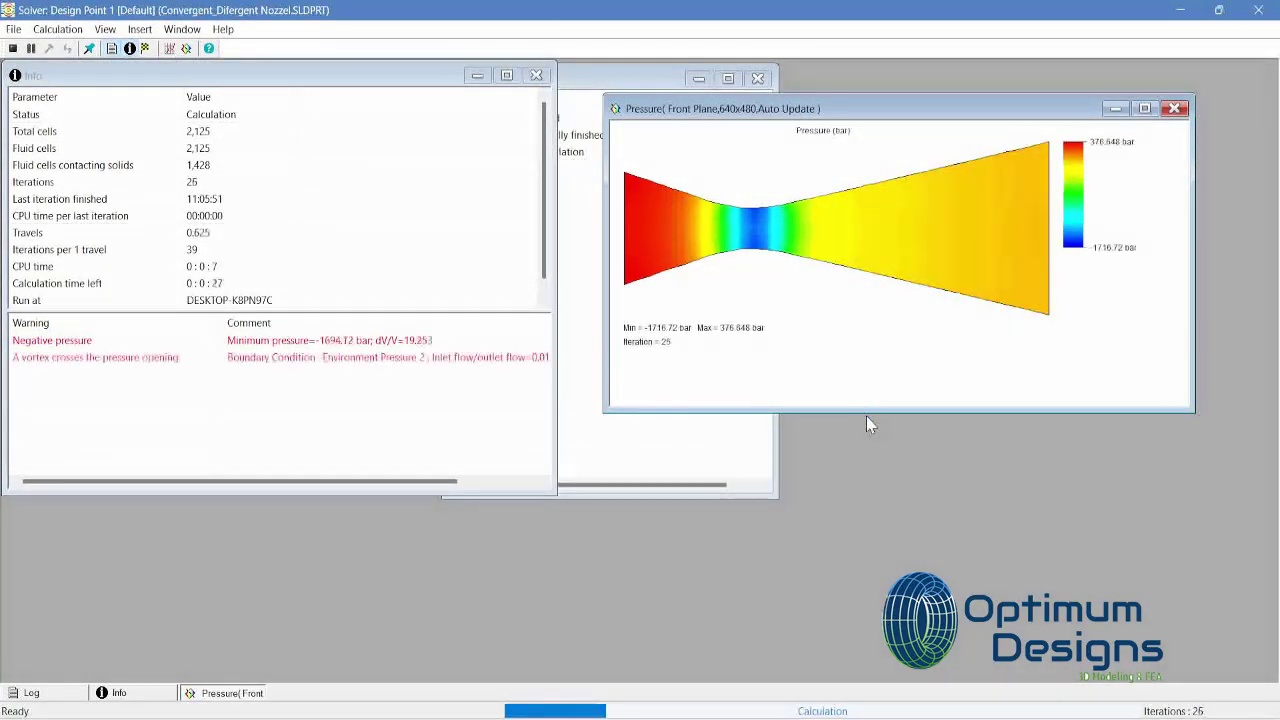
left_click_drag(868, 419, 900, 396)
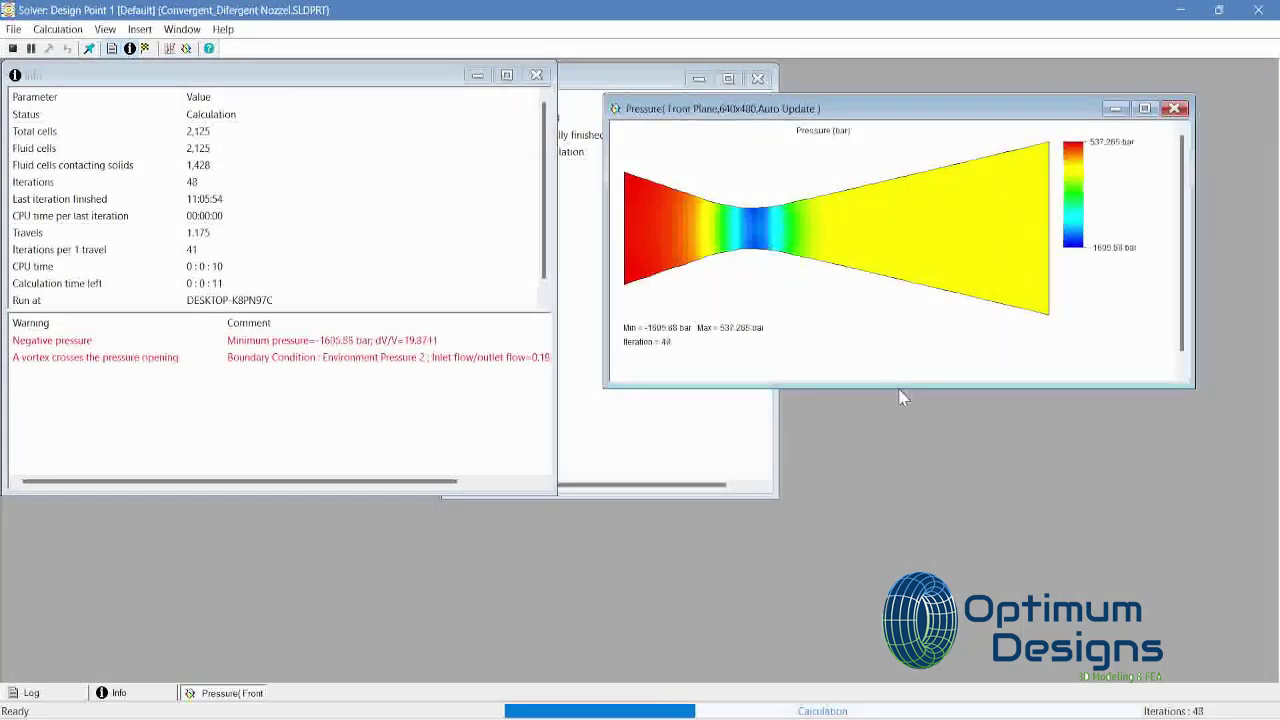
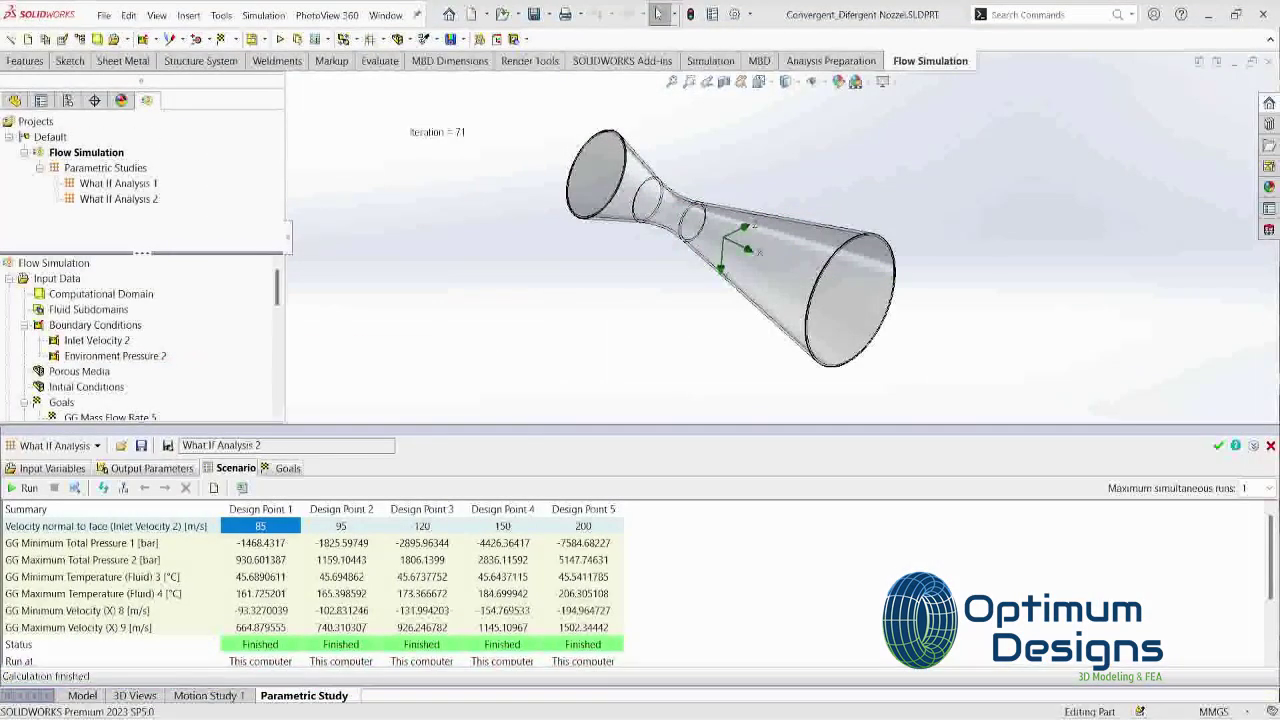
Step: Export the goals table to Excel, first trying to overwrite the open Parametric Study.xlsx
left_click(288, 469)
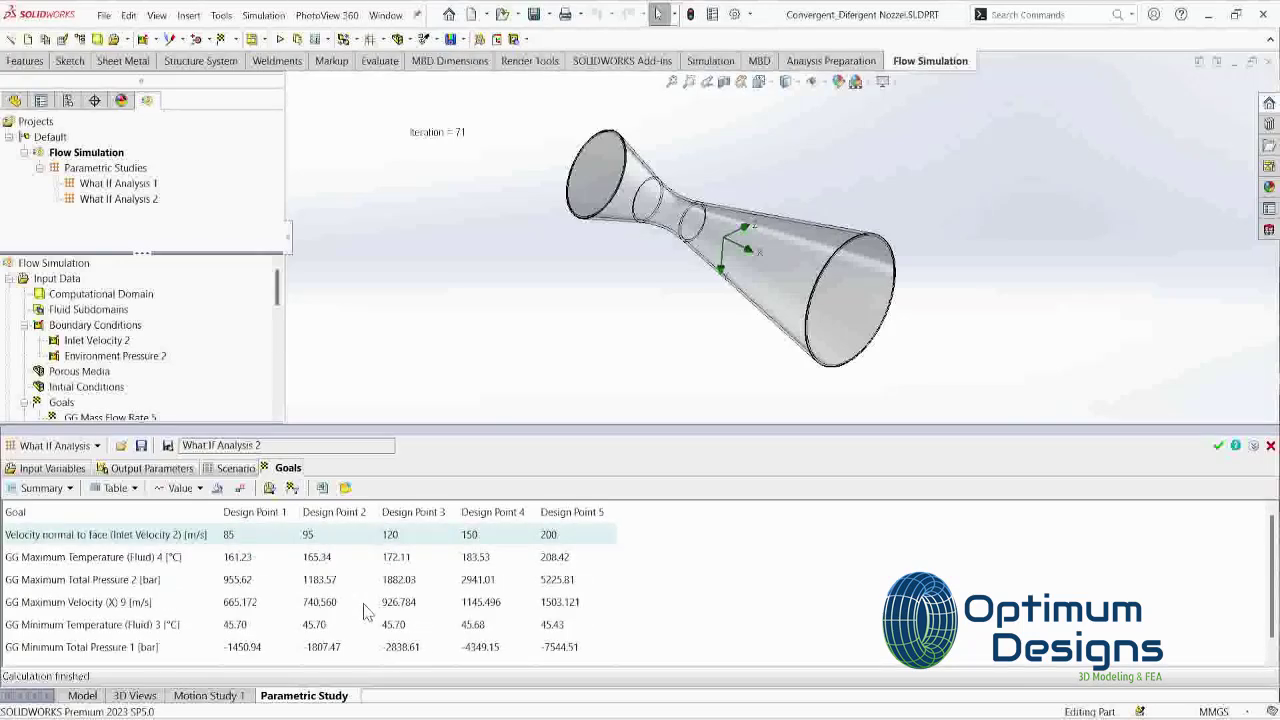
left_click(322, 488)
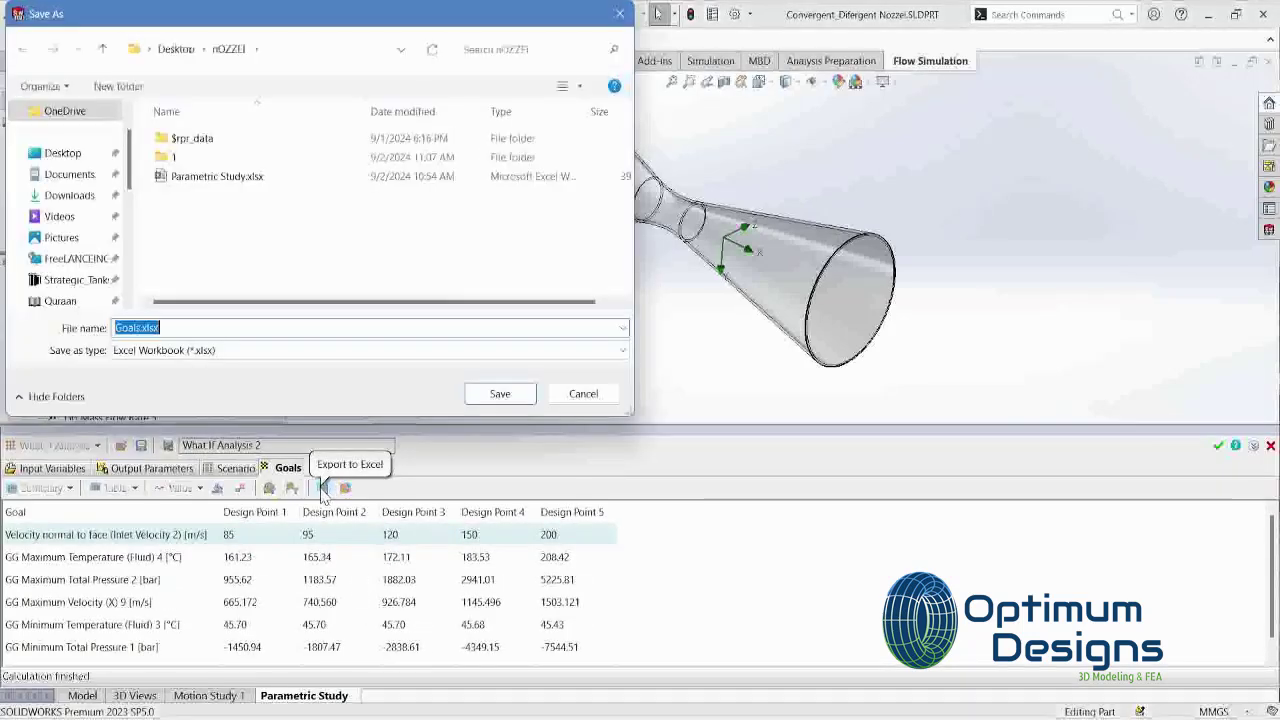
left_click(200, 176)
left_click(500, 394)
left_click(680, 370)
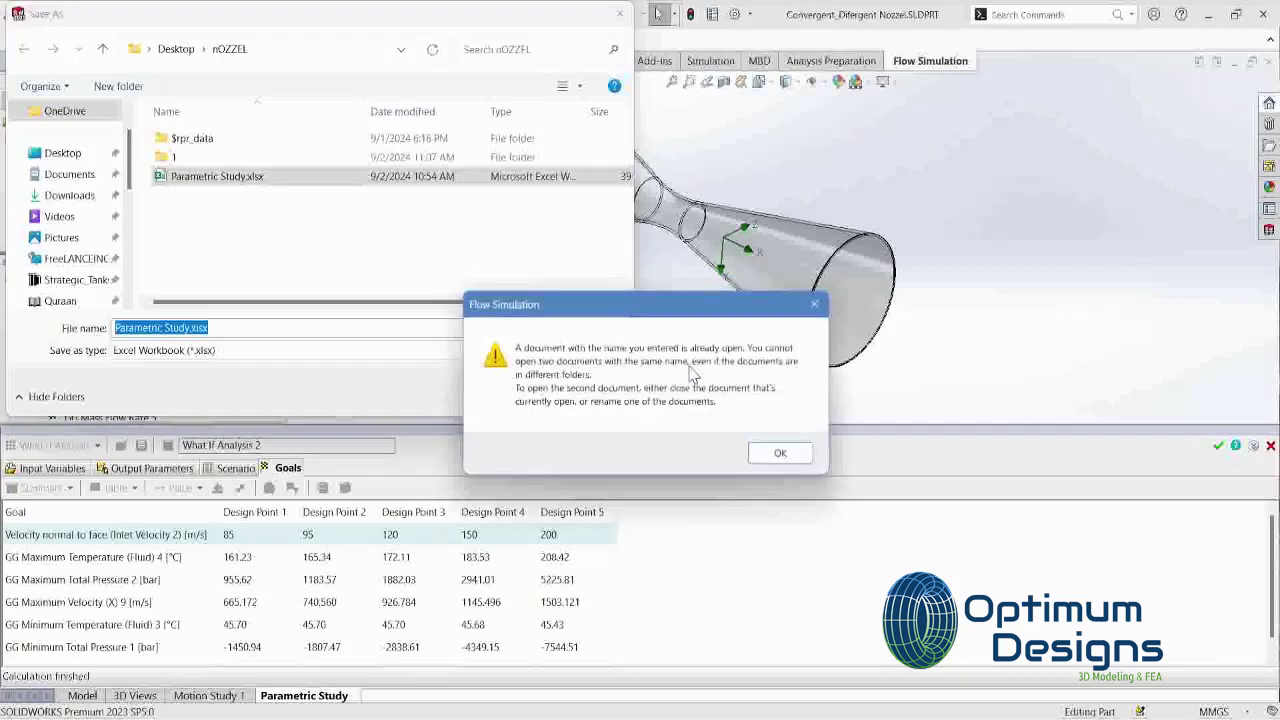
left_click(762, 459)
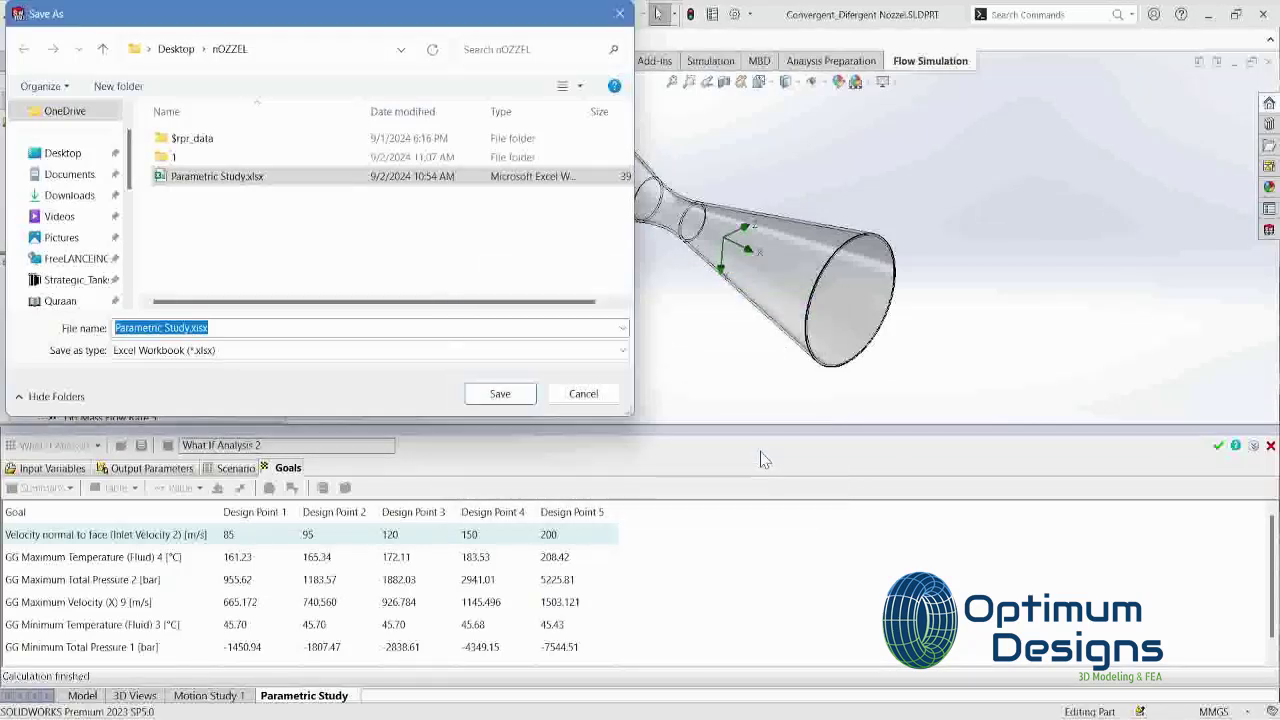
Step: Save the goals export under the new name Parametric Study_2.xlsx instead
left_click(190, 327)
type("_2")
key("Return")
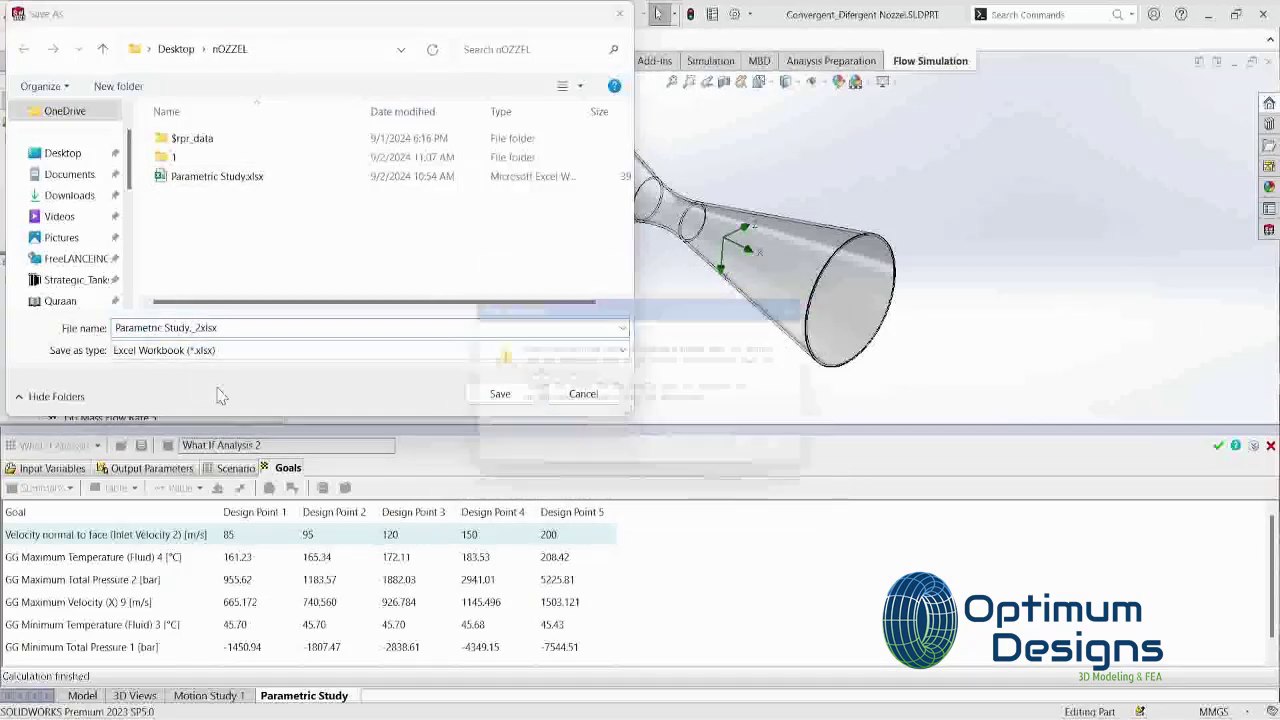
left_click(757, 456)
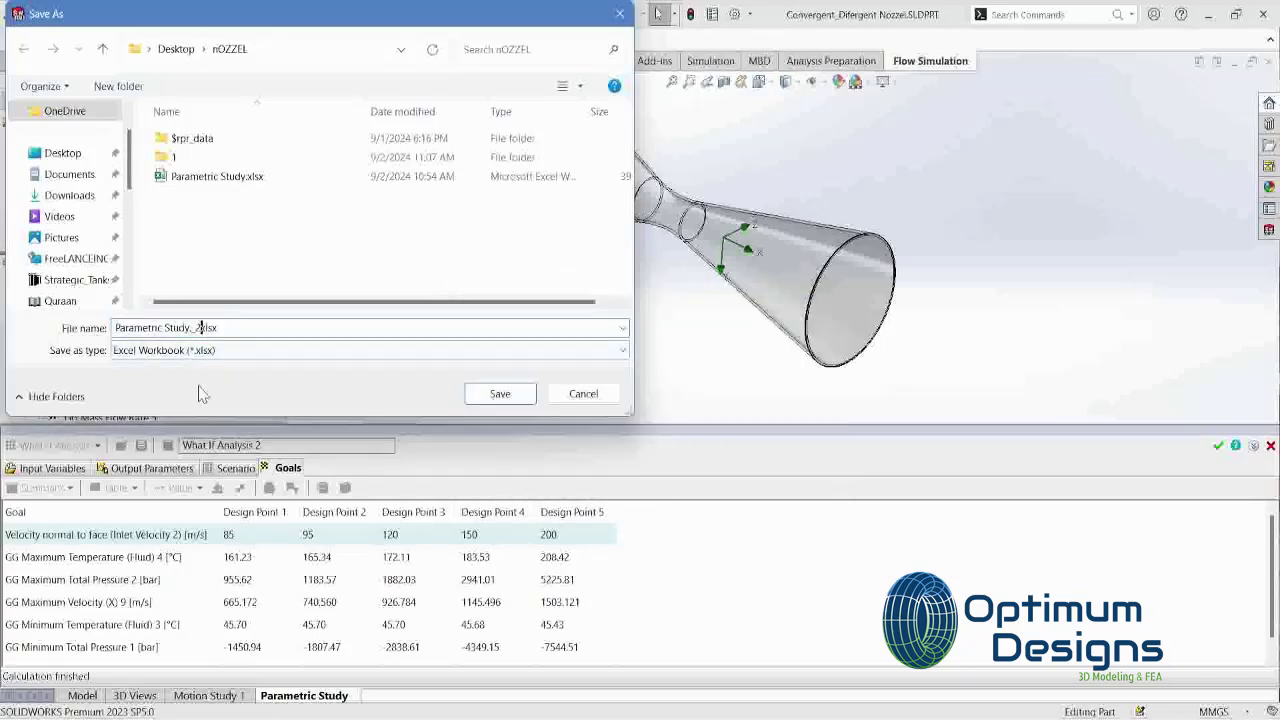
type(".")
key("Return")
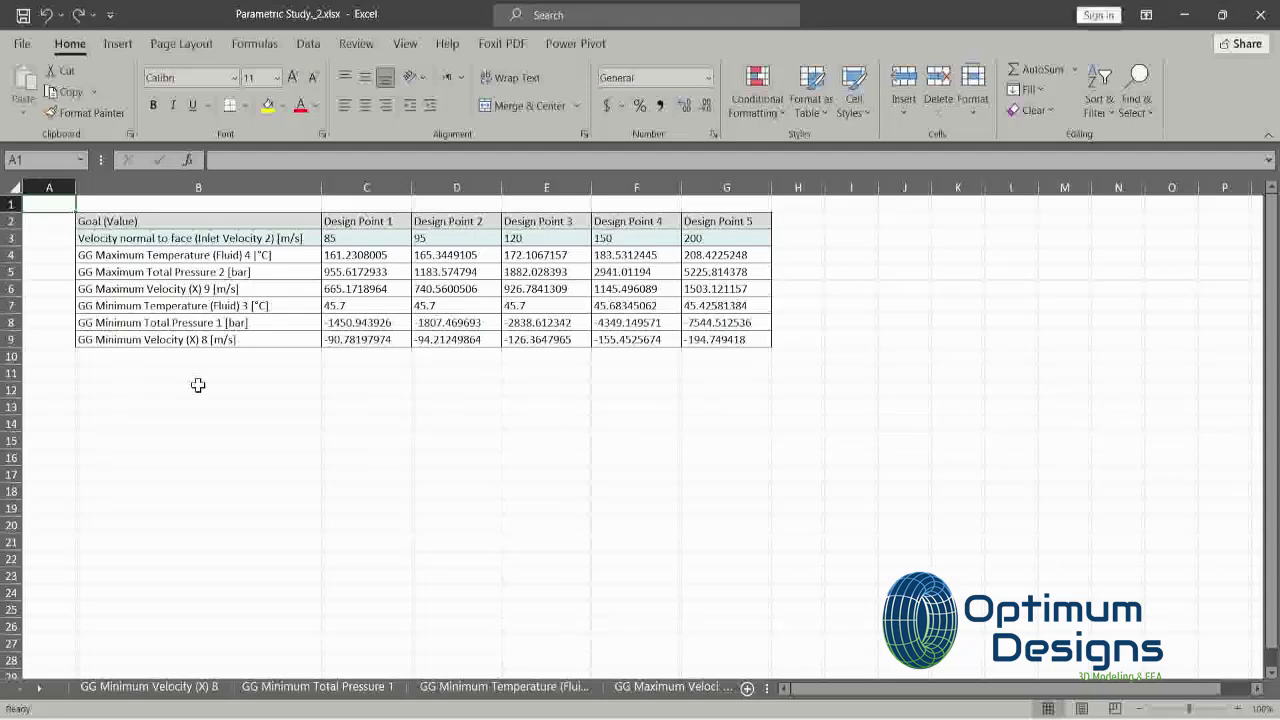
Step: Review the six goal charts: minimum and maximum Velocity (X), Total Pressure and Temperature
left_click(167, 688)
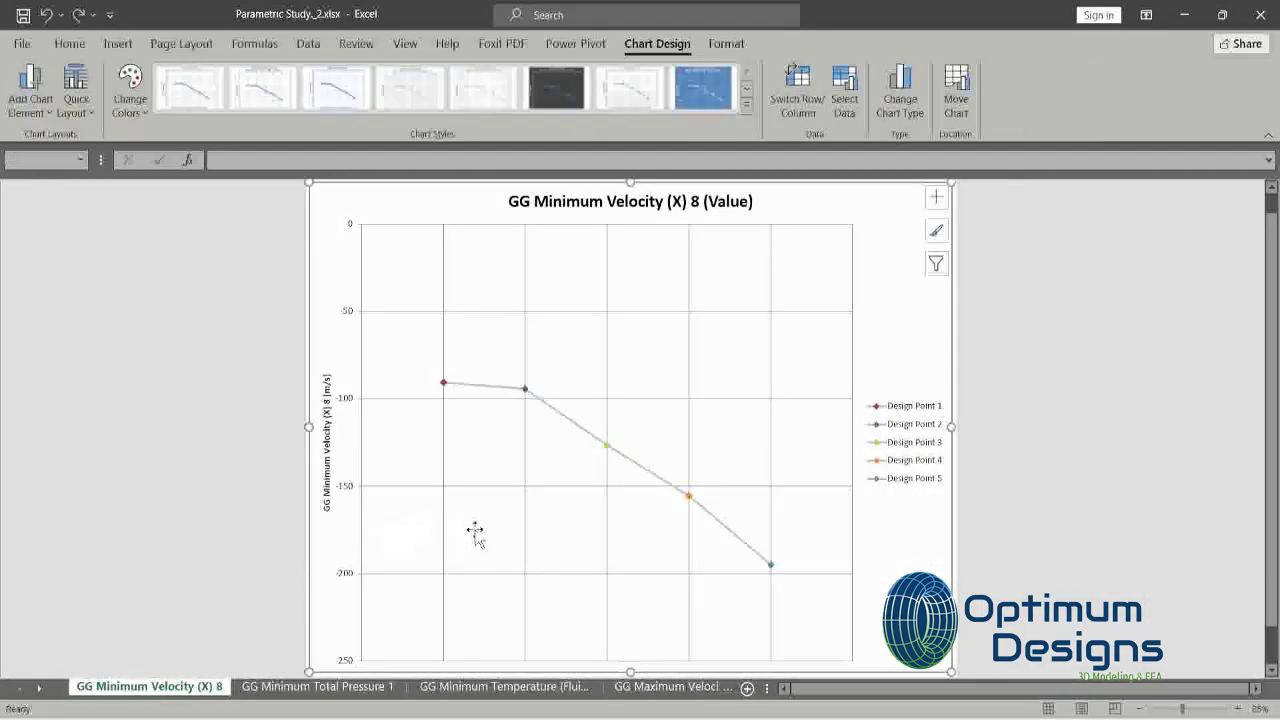
left_click(318, 688)
left_click(500, 688)
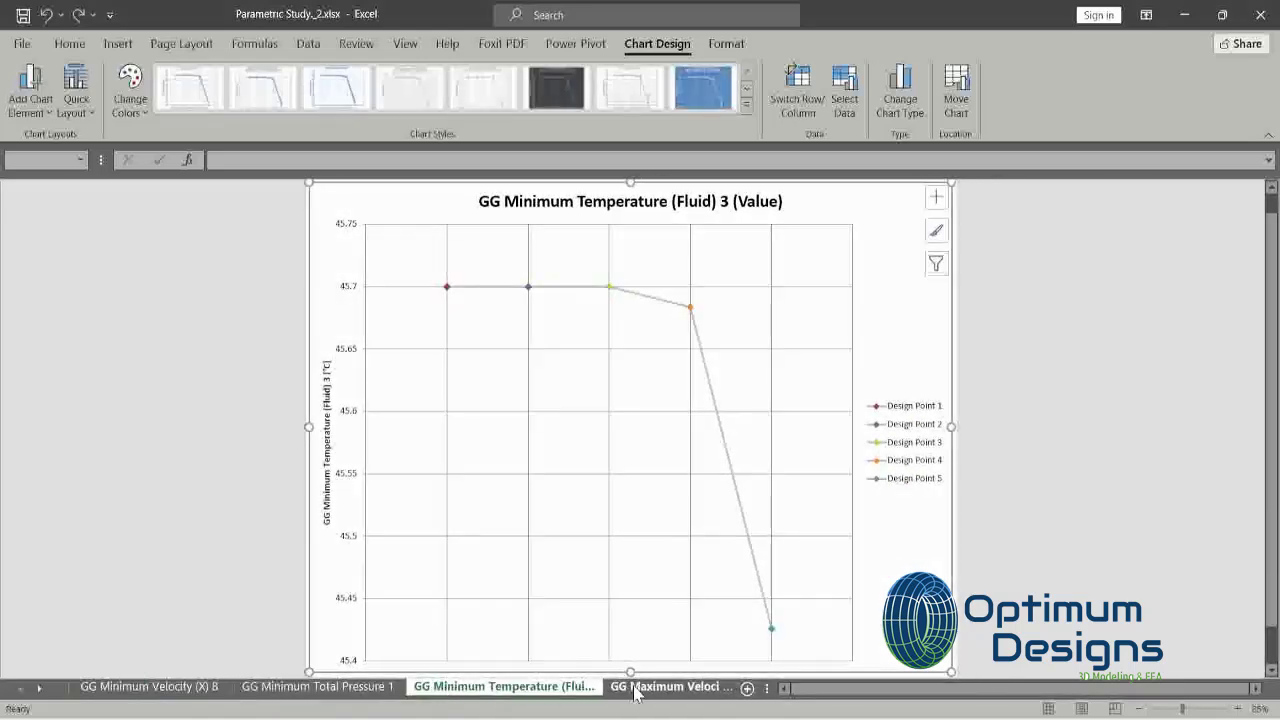
left_click(634, 688)
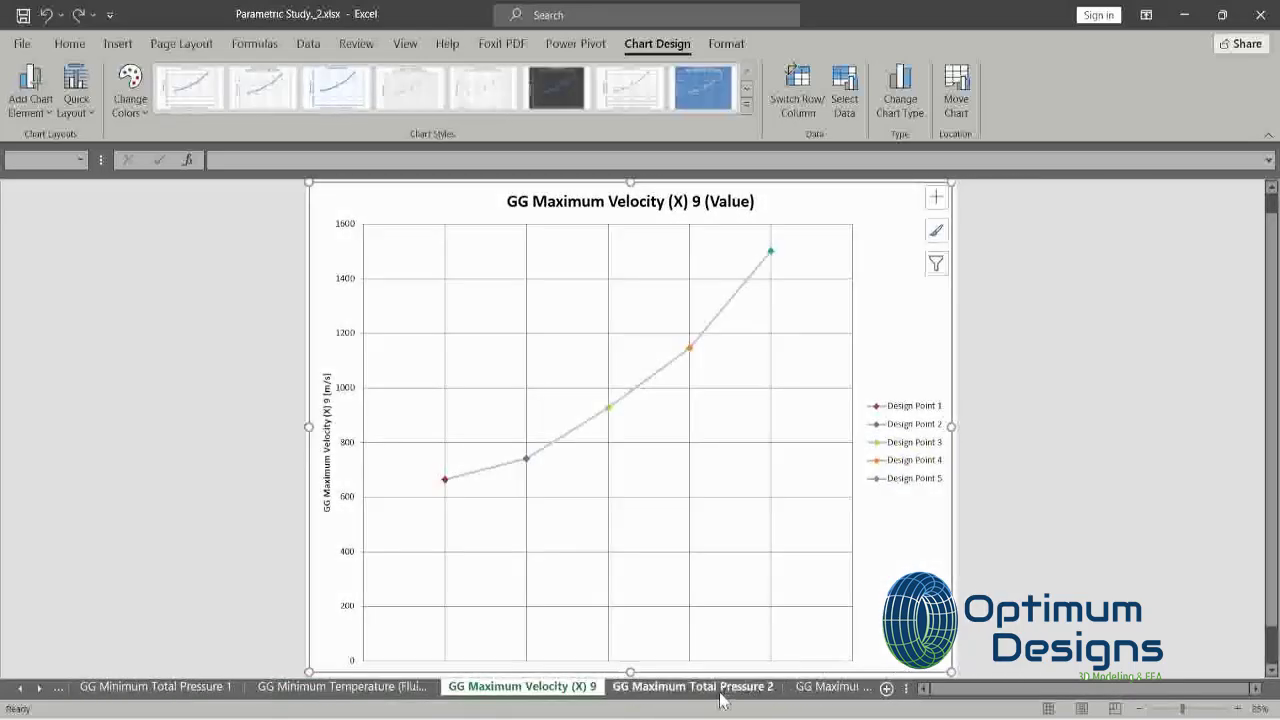
left_click(720, 690)
left_click(780, 690)
Step: Inspect the Plot Data temperature block B2:G4 and the Goals sheet, then return to SOLIDWORKS
left_click(828, 690)
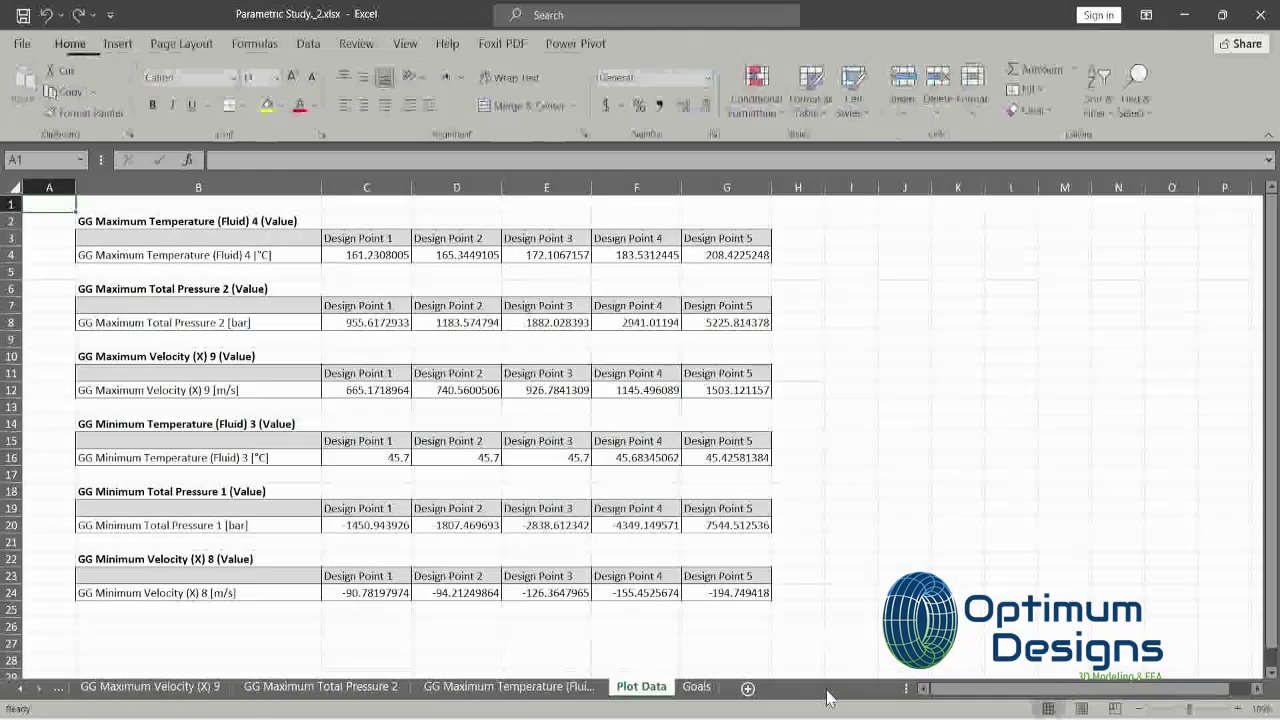
left_click_drag(270, 224, 738, 262)
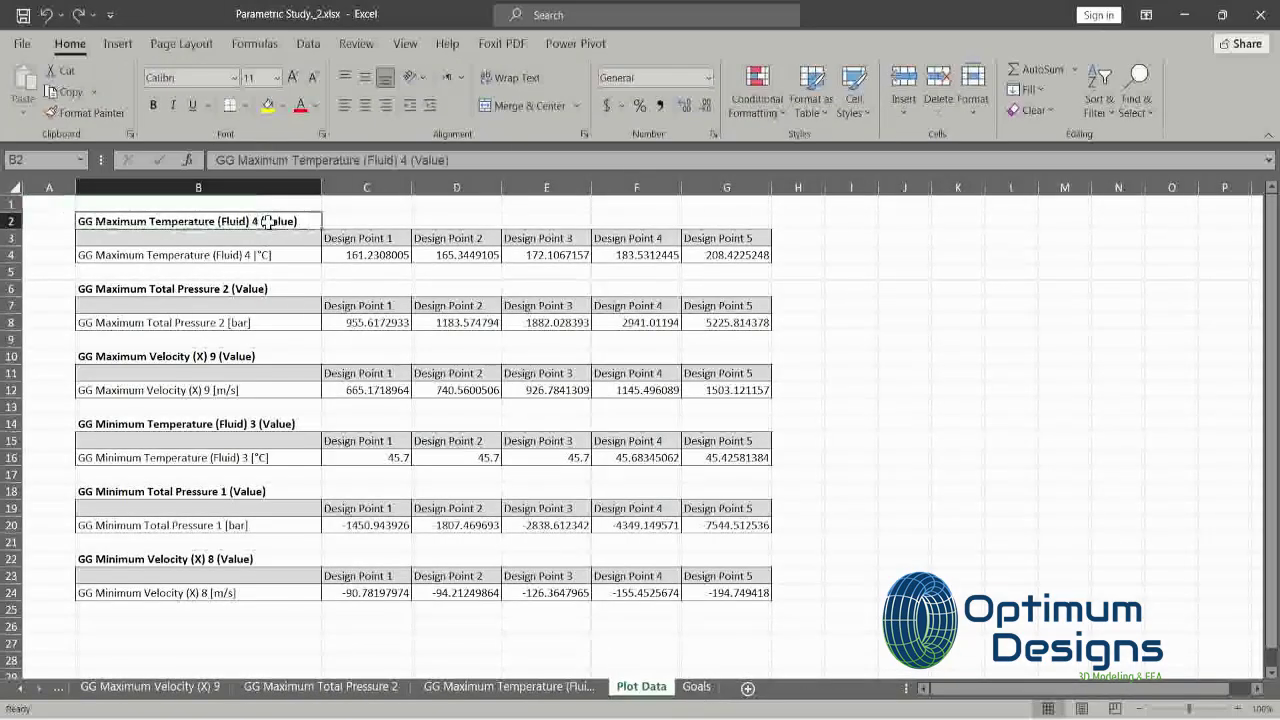
left_click(694, 694)
left_click(16, 688)
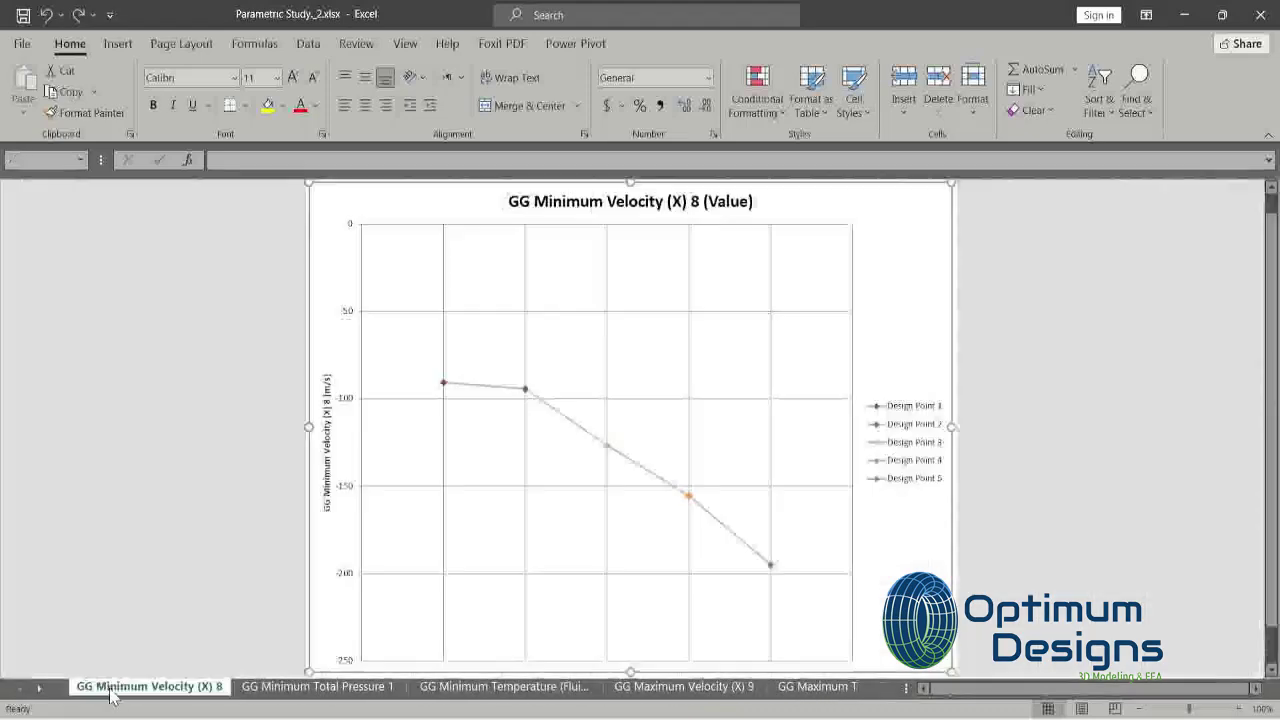
left_click(150, 687)
left_click(905, 640)
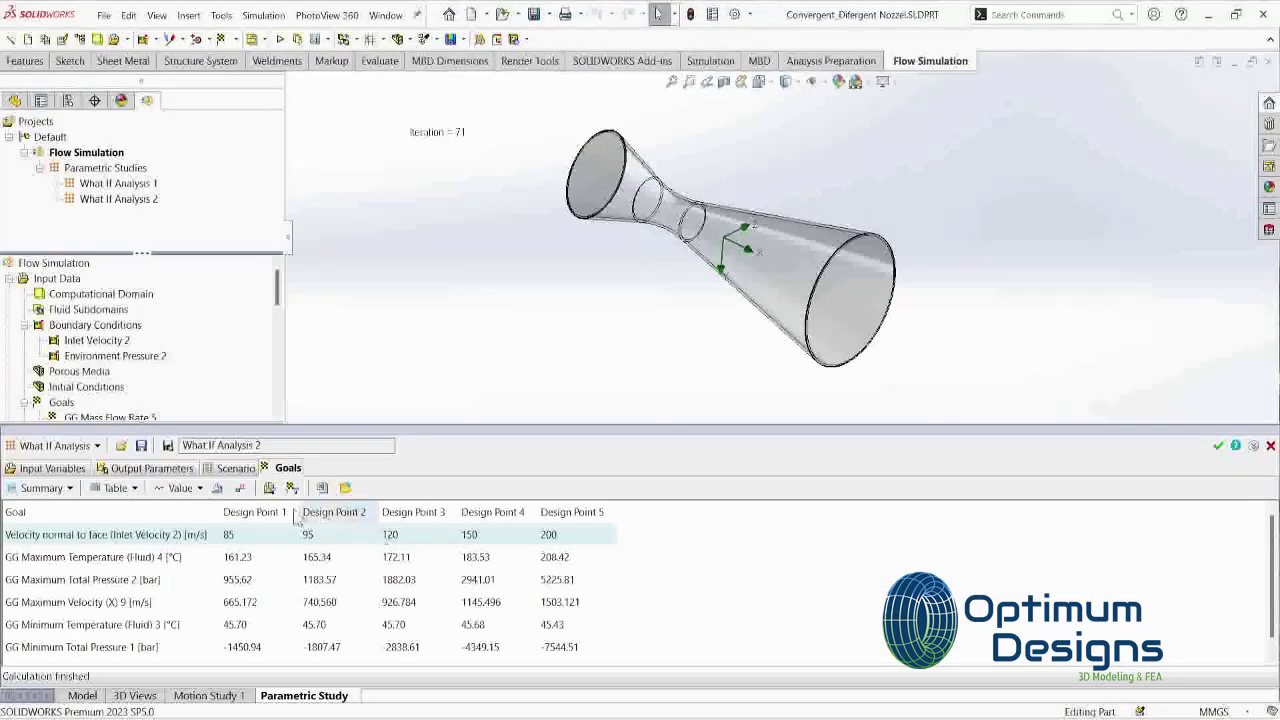
Step: Export the scenario results table to Excel, declining to replace Parametric Study.xlsx
left_click(241, 489)
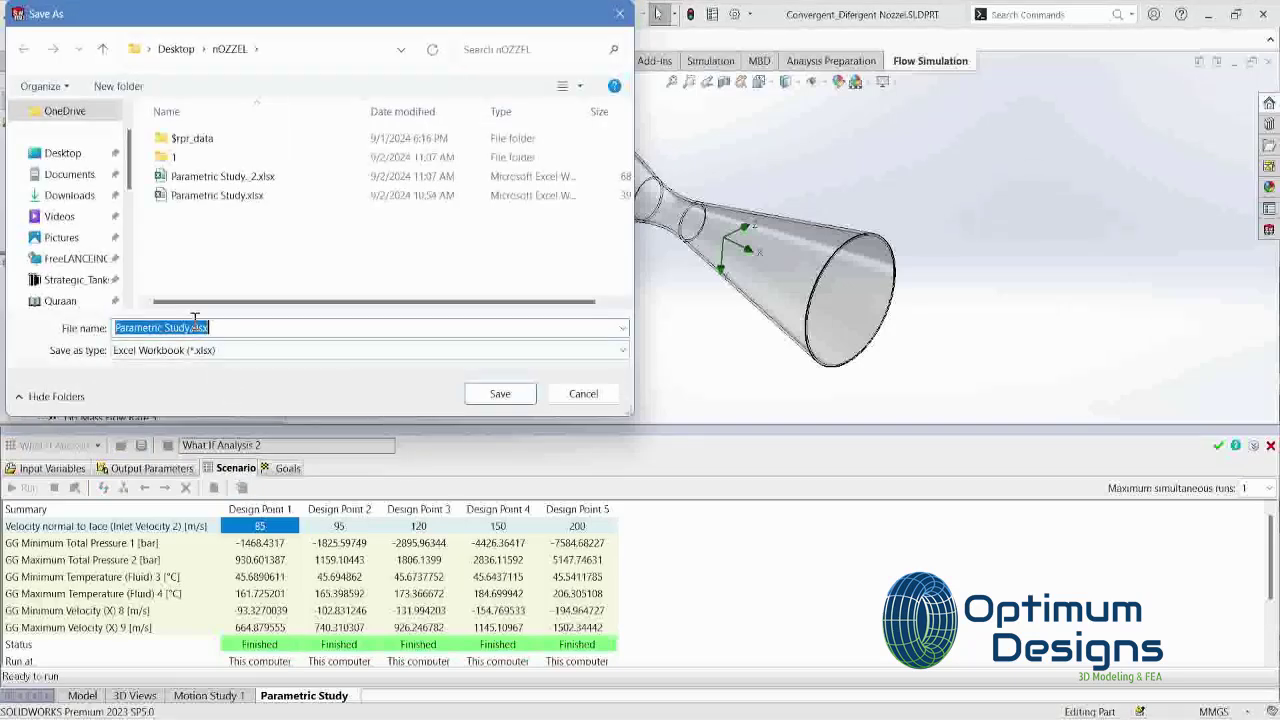
key("Return")
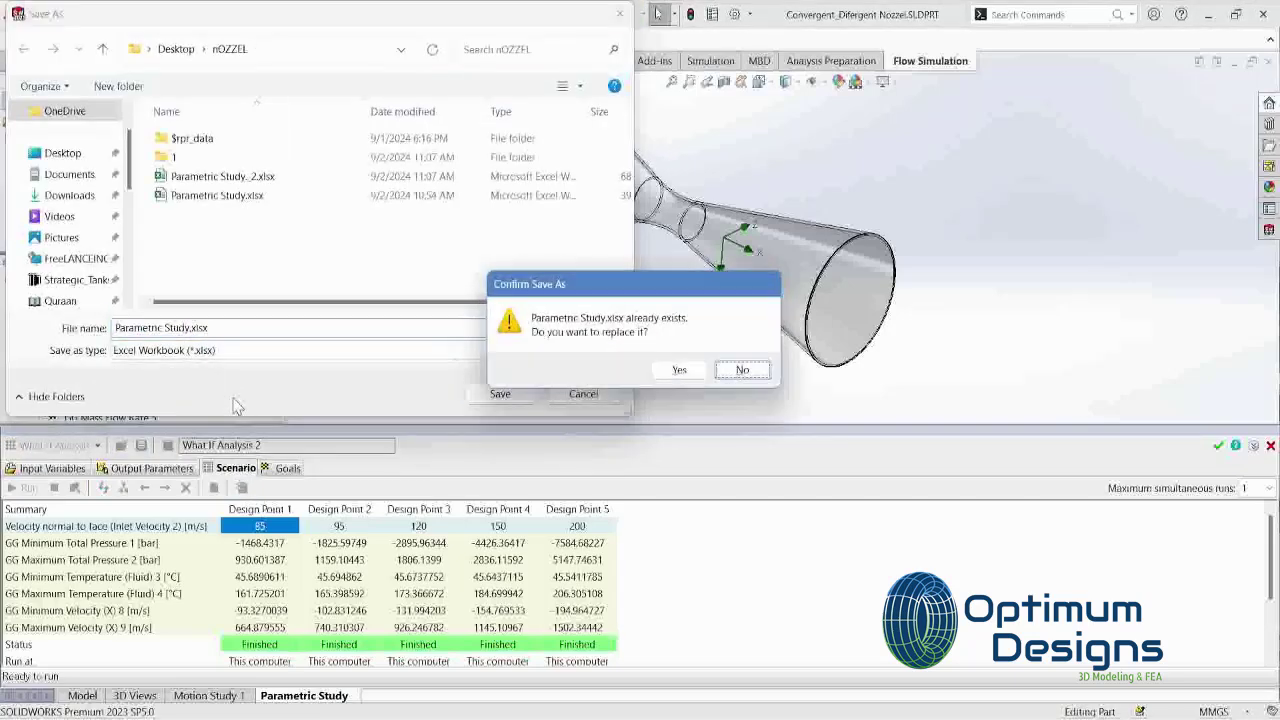
key("y")
key("Return")
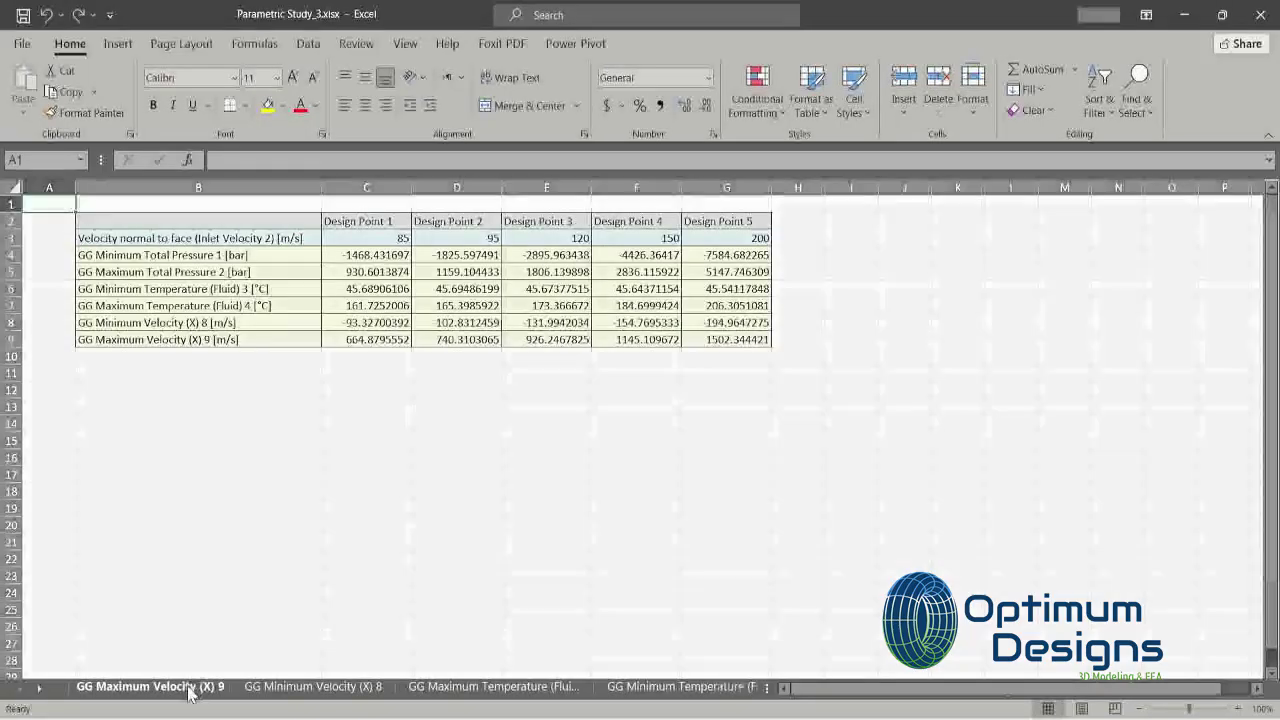
Step: Browse the maximum-goal charts and Parametric Study table, then close the Parametric Study_3 workbook
left_click(190, 688)
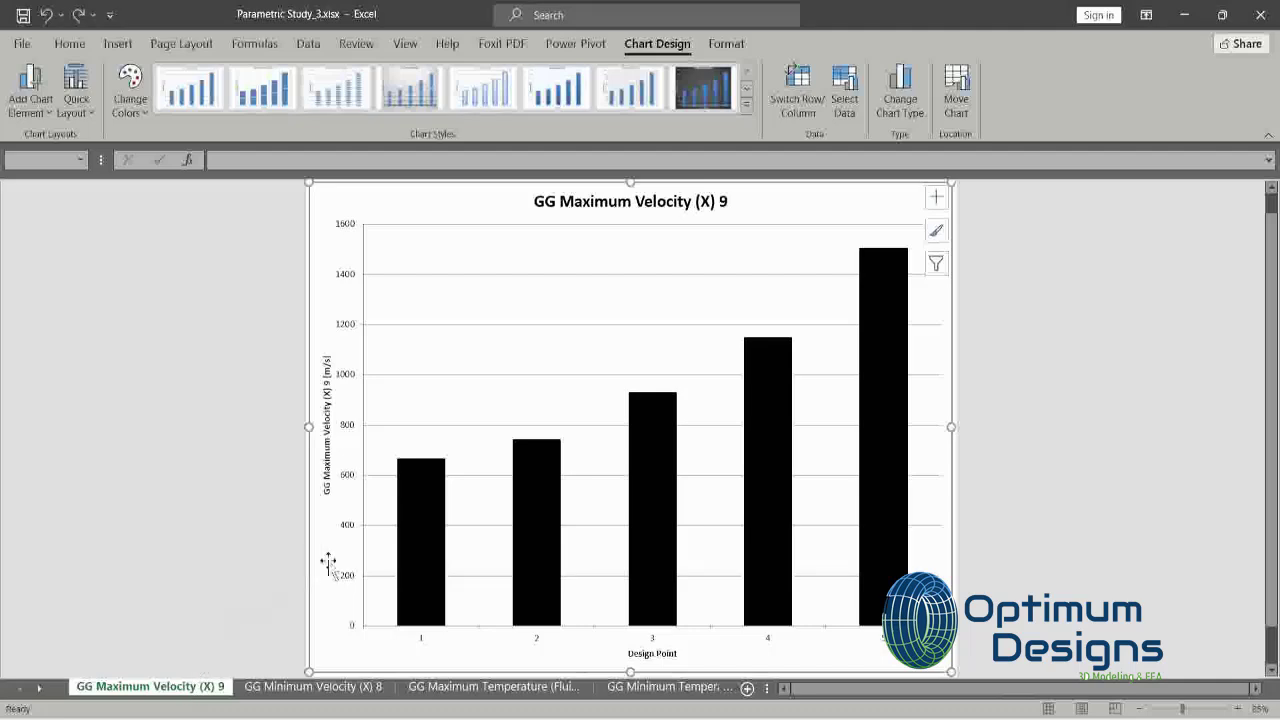
left_click(313, 687)
left_click(470, 687)
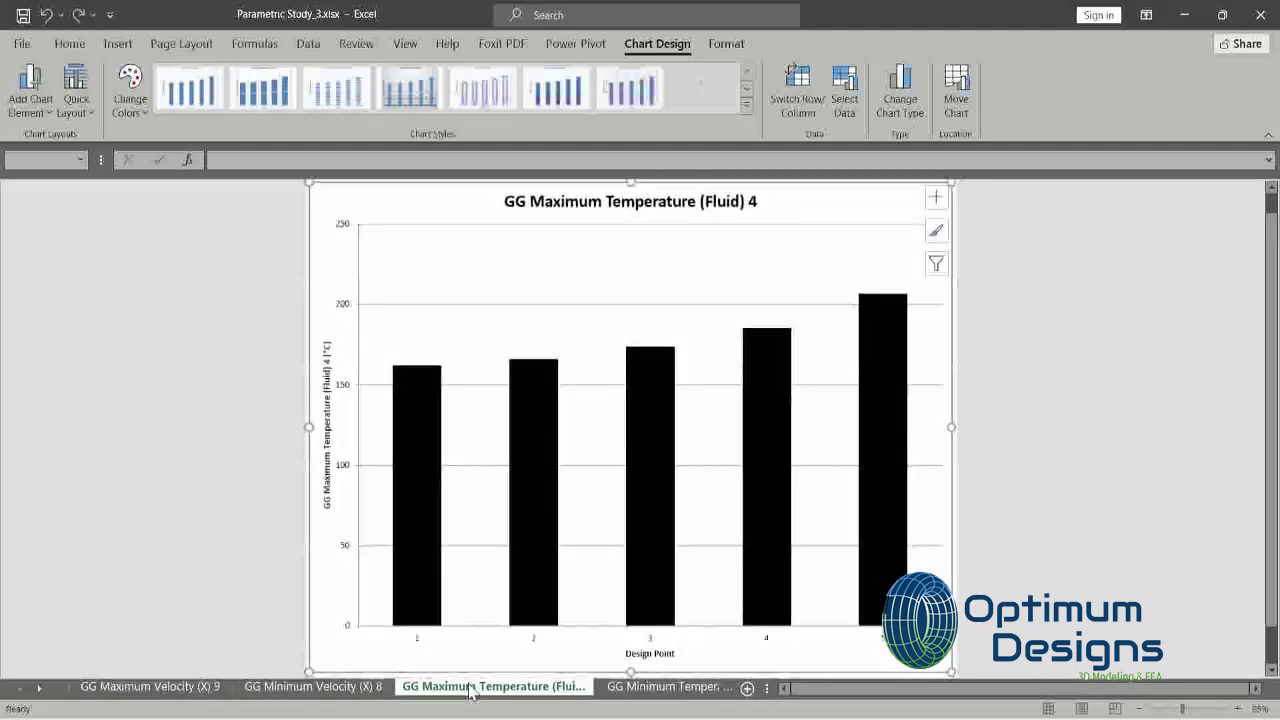
left_click(655, 688)
left_click(680, 689)
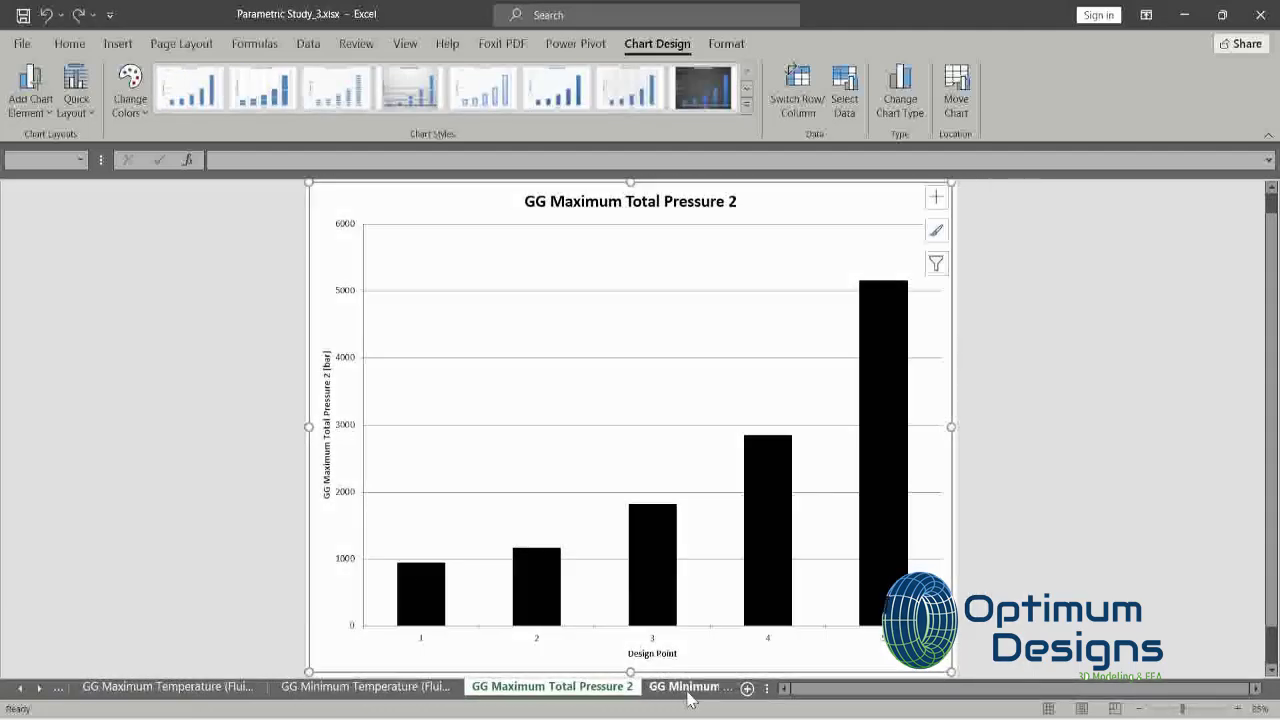
left_click(686, 690)
left_click(687, 693)
left_click(1222, 15)
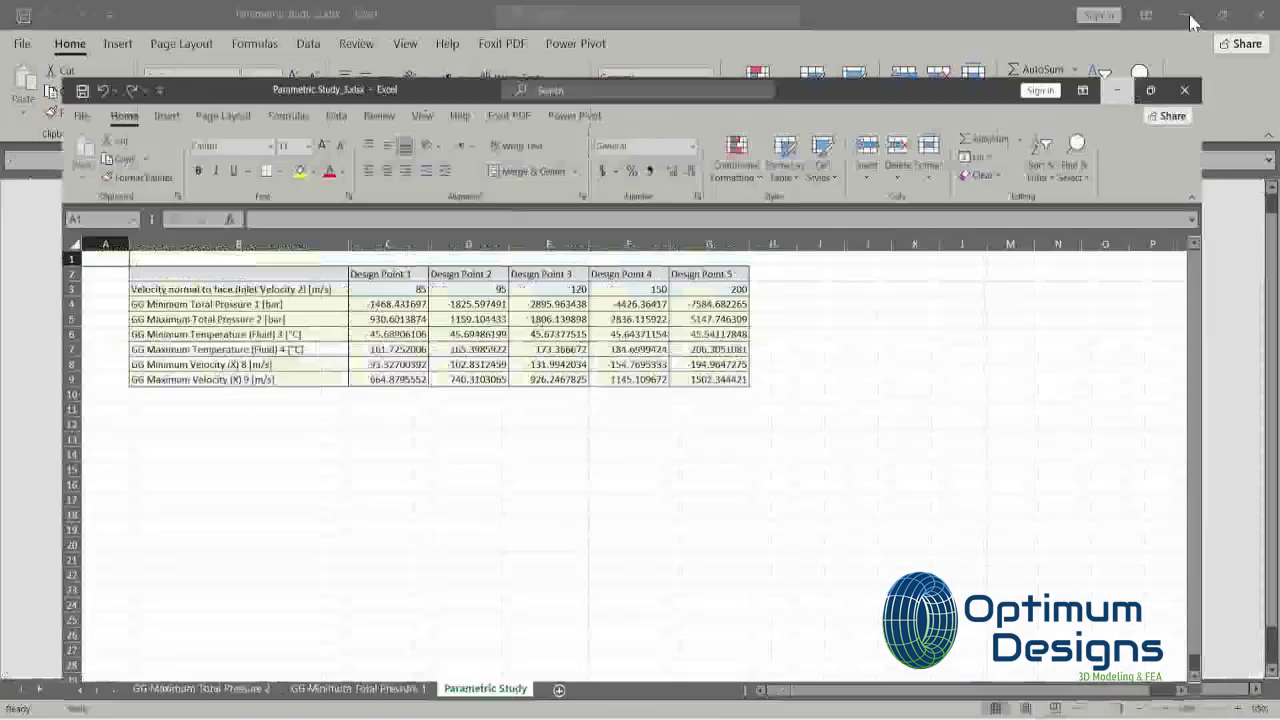
left_click(1192, 20)
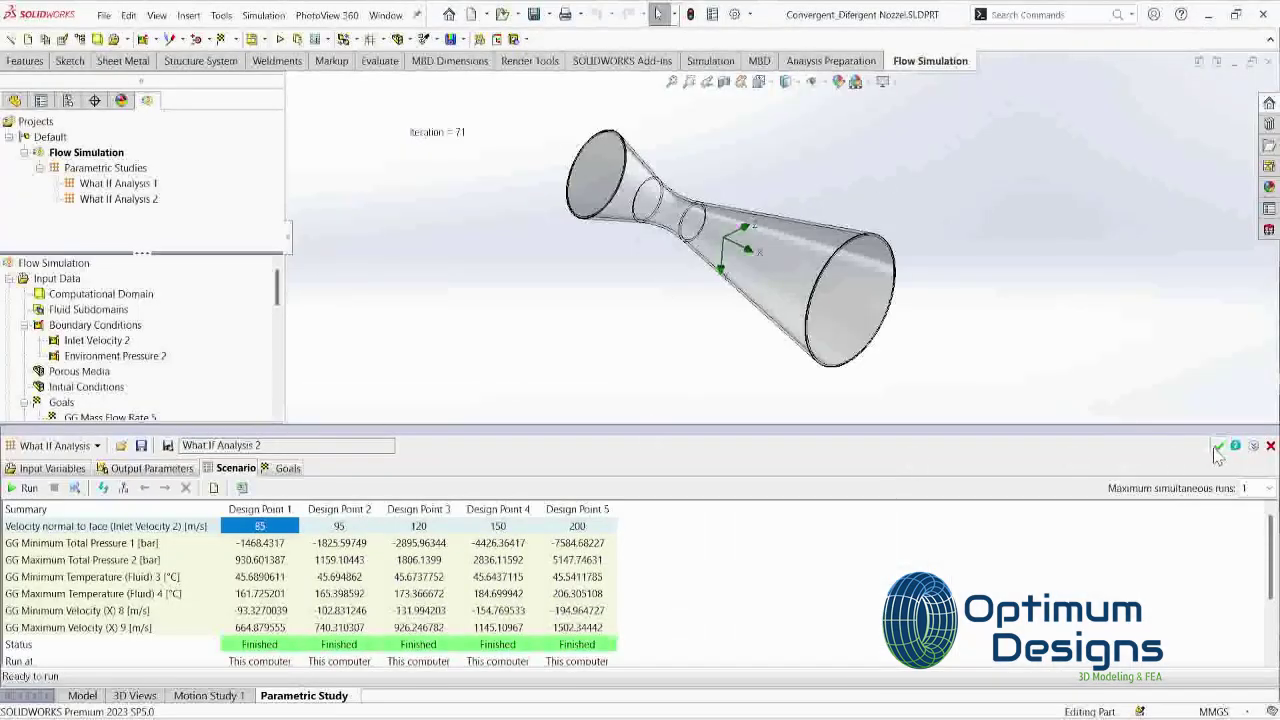
Step: Close the parametric study, show Flow Trajectories 1, and turn the nozzle to Front view
left_click(1218, 447)
scroll(110, 593, "down", 3)
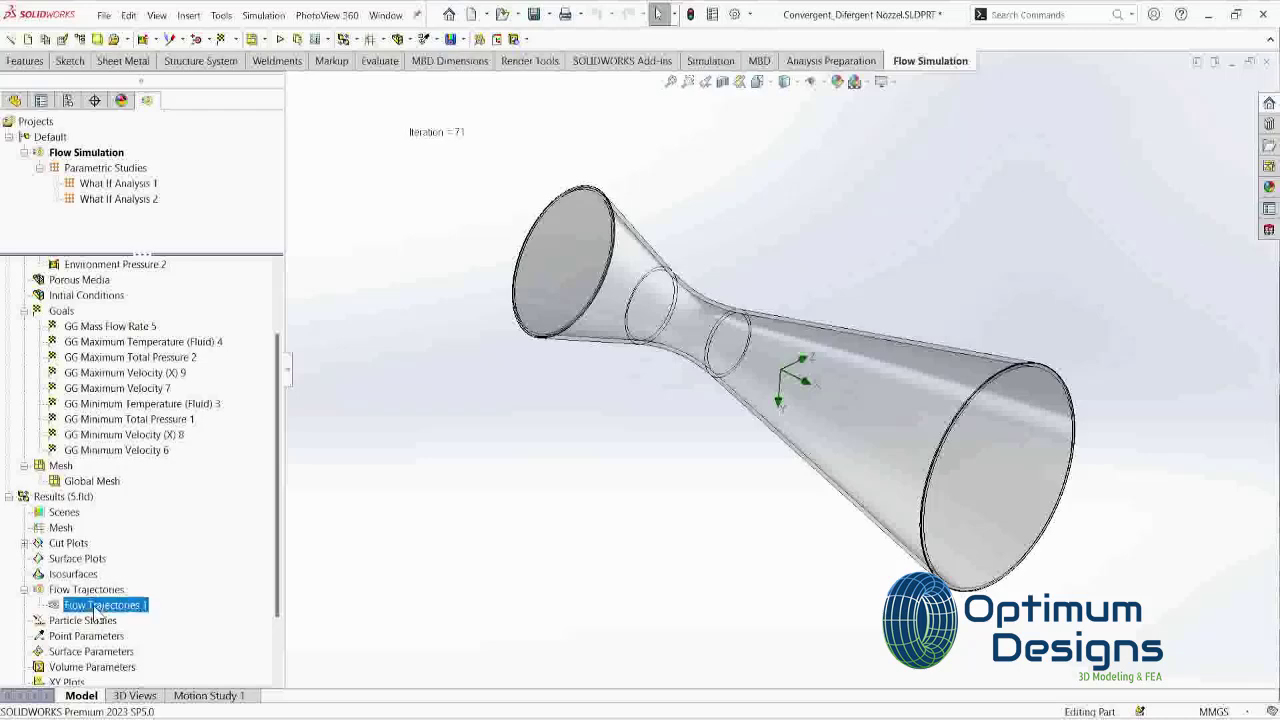
right_click(96, 608)
left_click(150, 386)
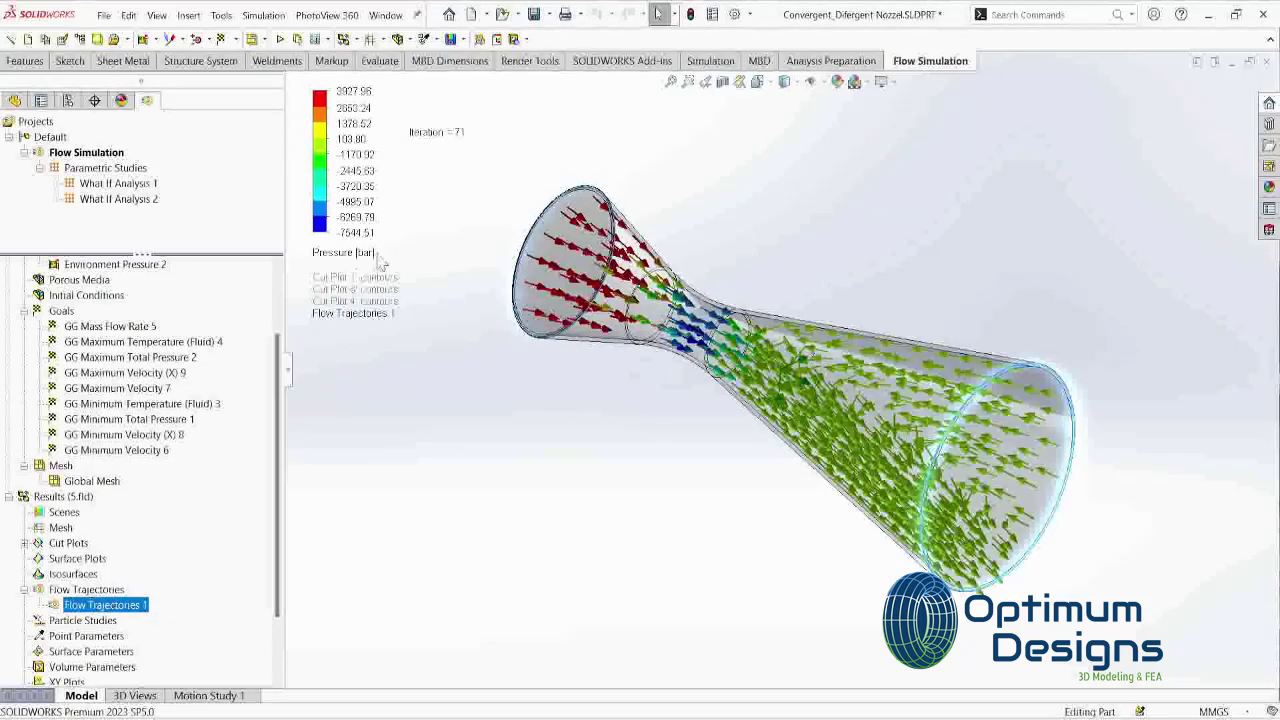
key("space")
left_click(500, 450)
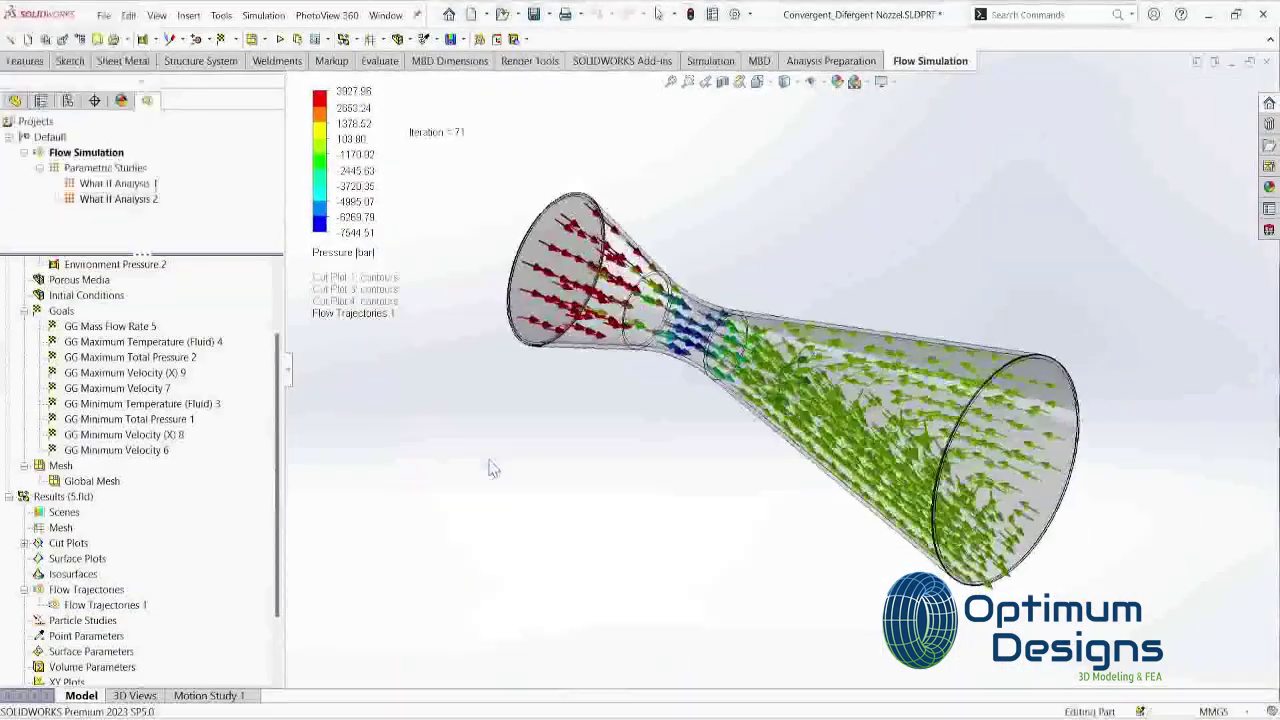
Step: Plot Temperature, display Cut Plot 1 contours, and hide Flow Trajectories 1
left_click(343, 253)
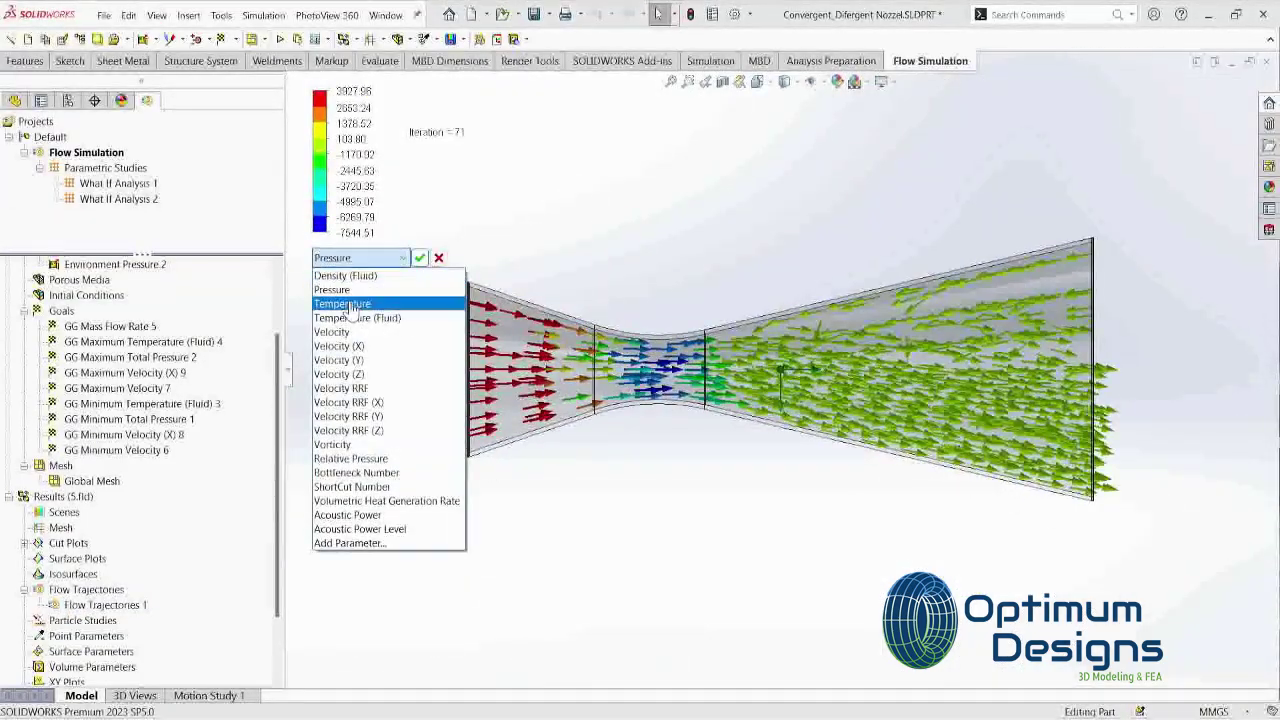
left_click(350, 304)
left_click(417, 257)
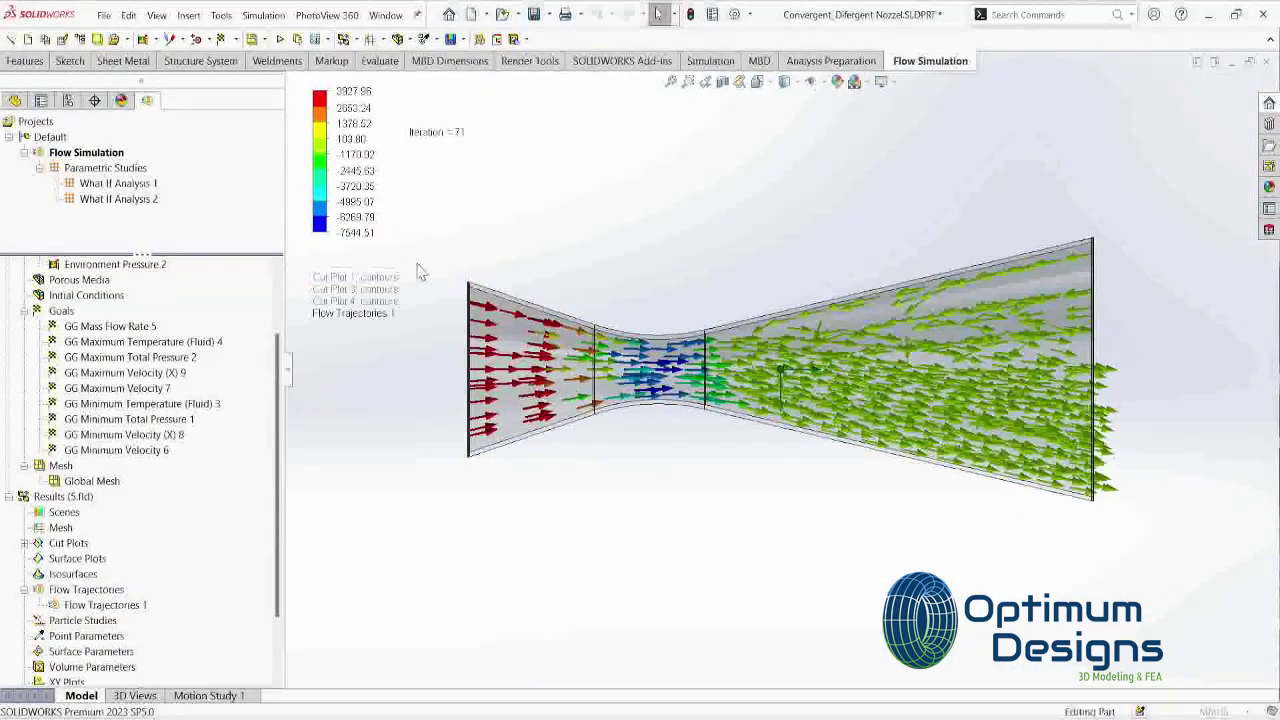
right_click(112, 605)
left_click(25, 545)
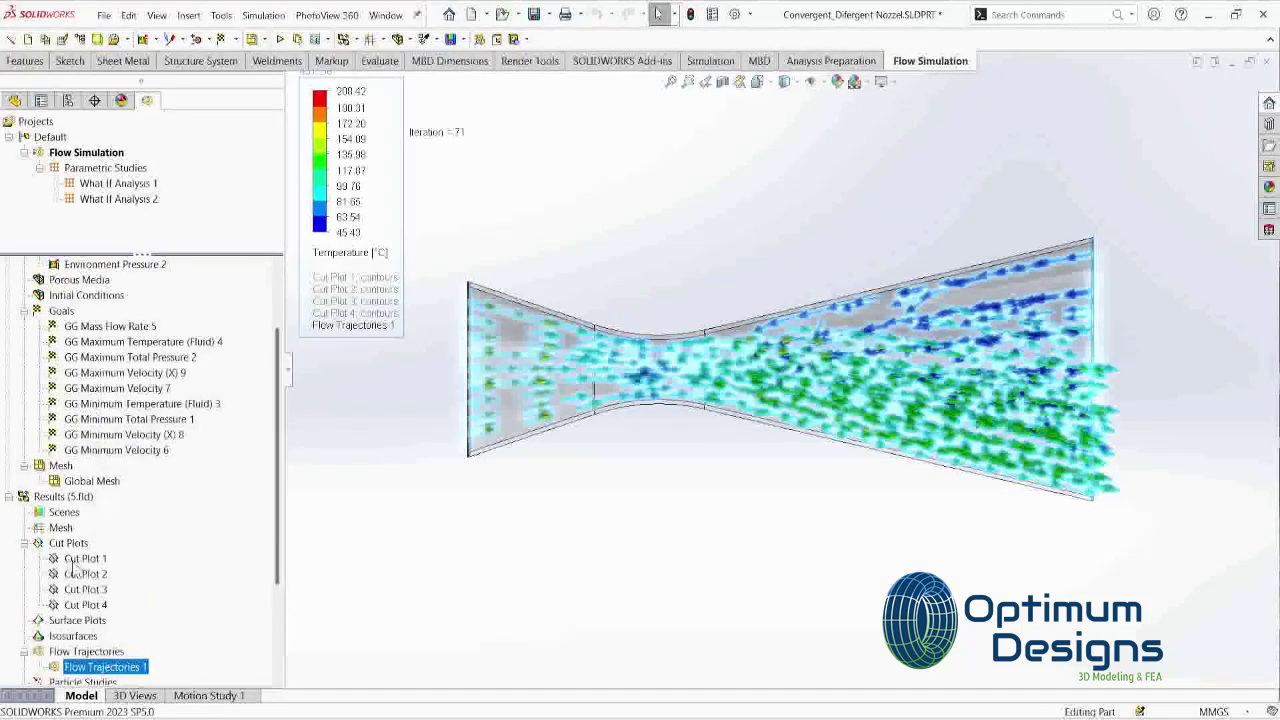
right_click(85, 558)
left_click(145, 358)
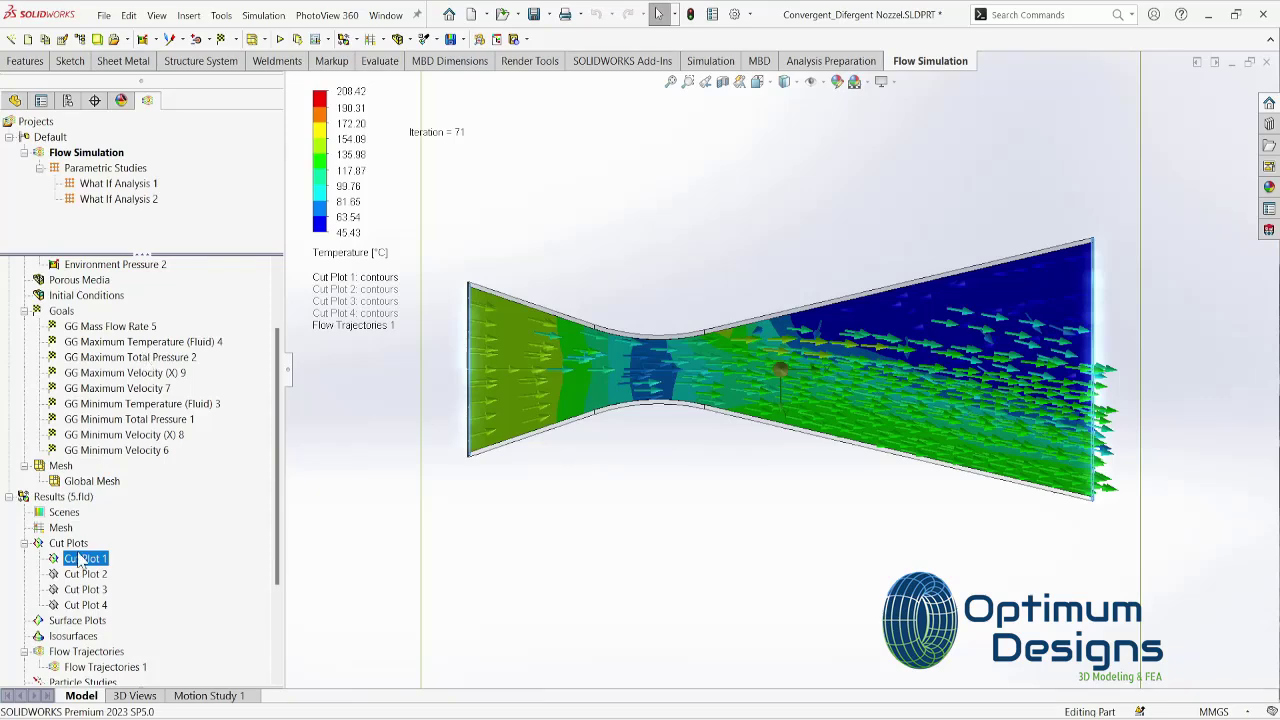
right_click(106, 666)
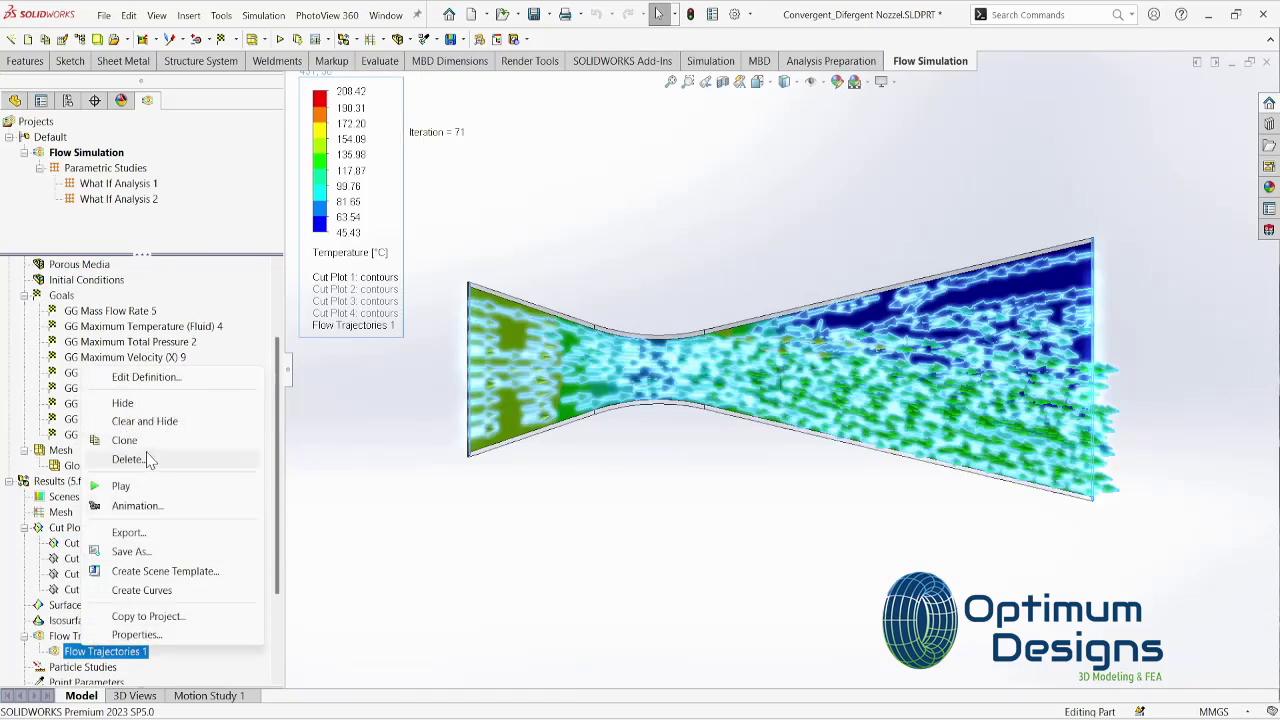
left_click(152, 403)
Step: Switch the plotted quantity to Pressure and move the legend below the nozzle throat
left_click(372, 260)
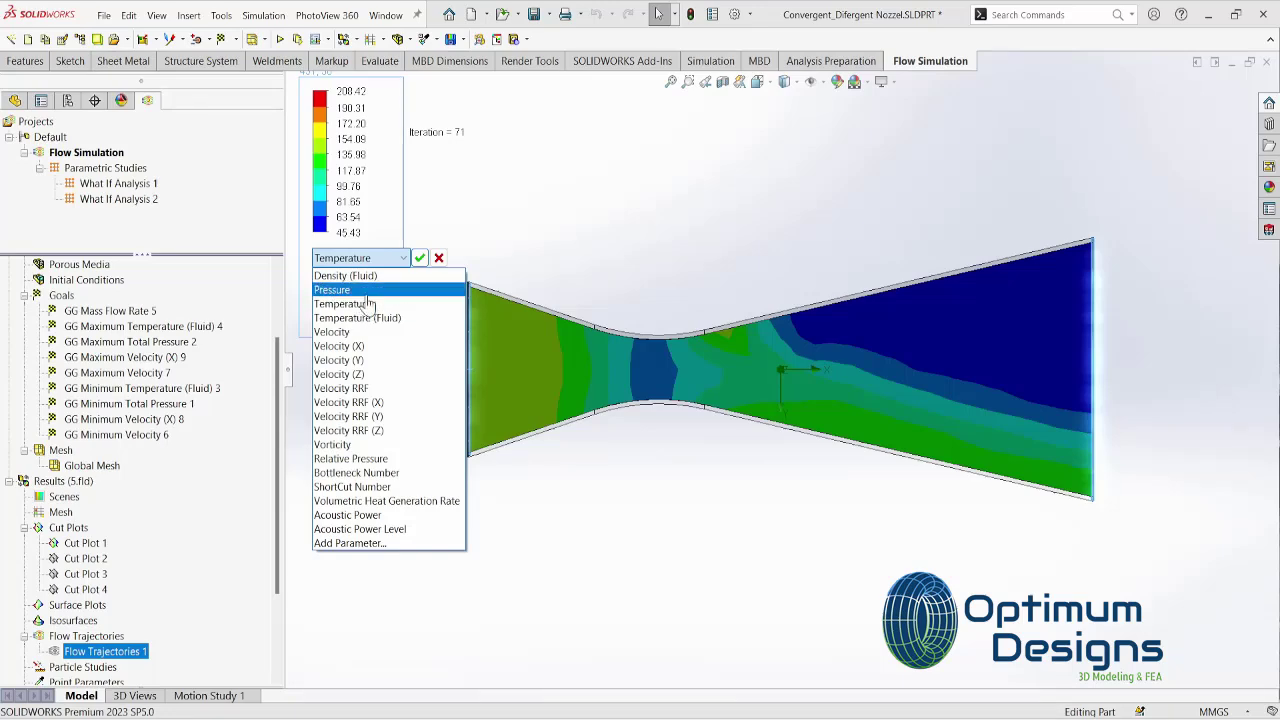
left_click(372, 290)
left_click(417, 256)
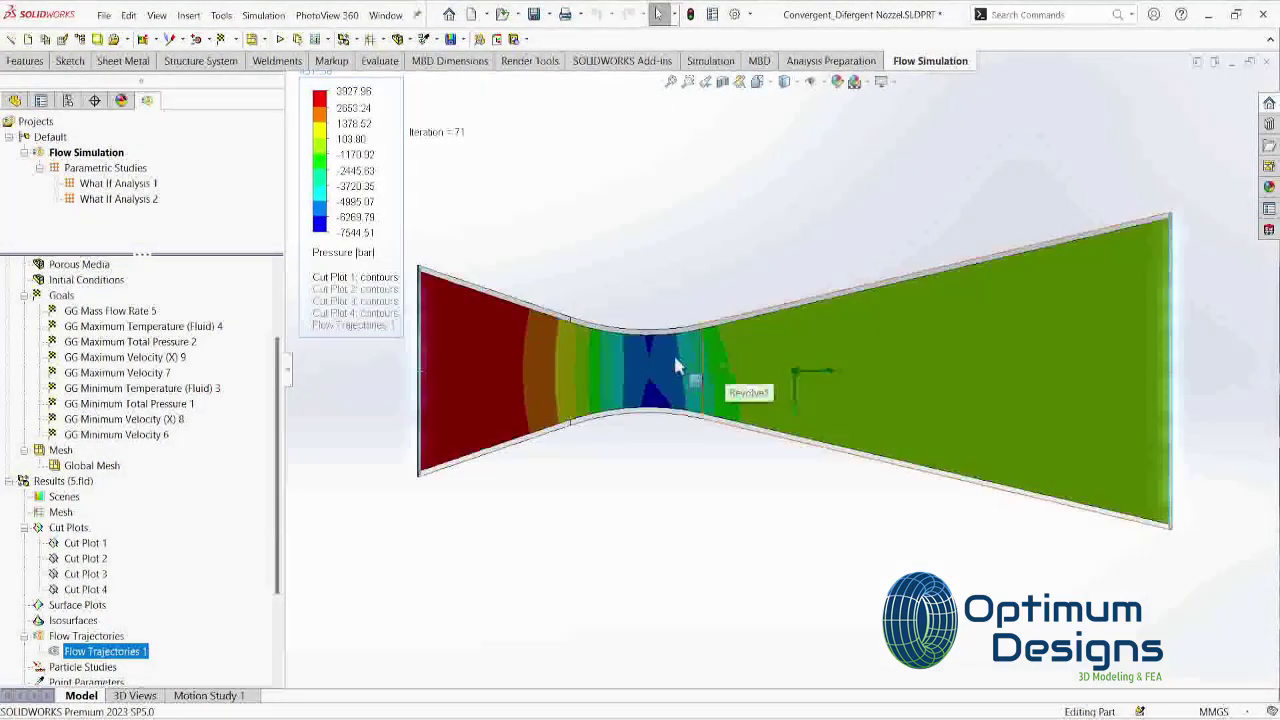
scroll(670, 370, "down", 5)
left_click(350, 250)
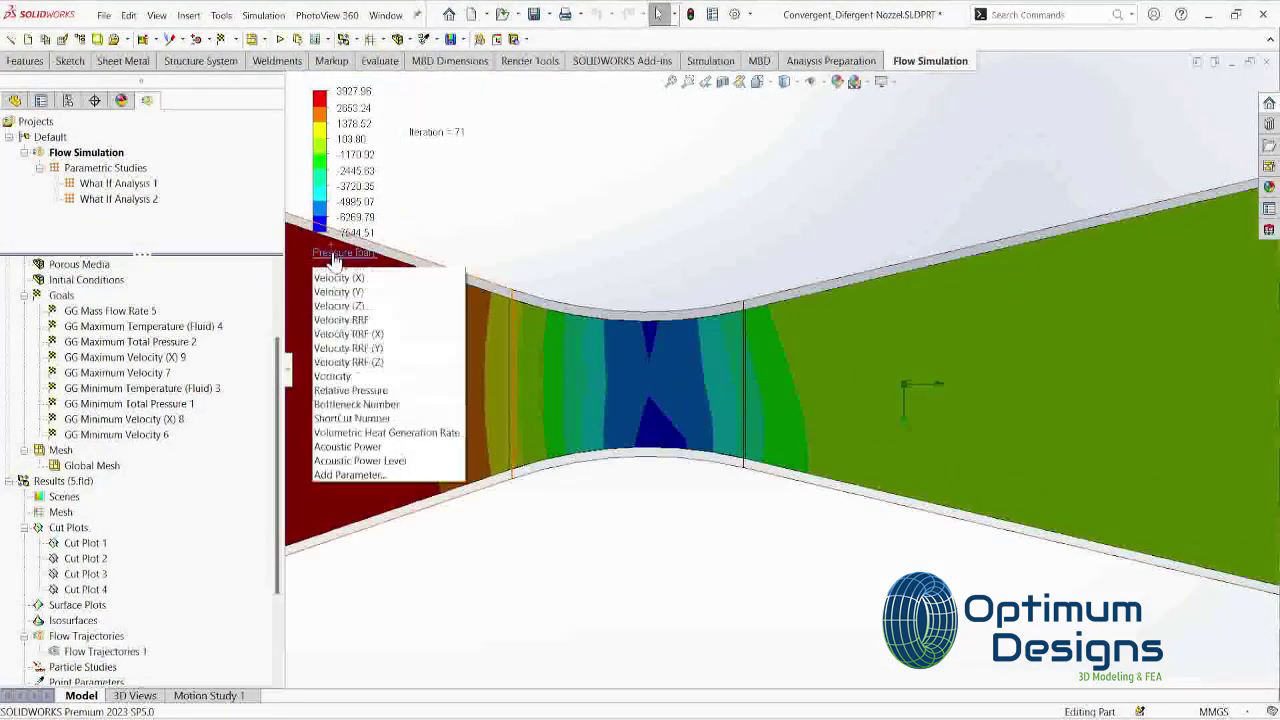
mouse_move(319, 165)
left_mouse_down()
mouse_move(610, 183)
mouse_move(605, 515)
left_mouse_up()
Step: Pan and rotate to examine the throat's low-pressure zone, fit the nozzle, and return the legend to top-left
scroll(722, 520, "down", 3)
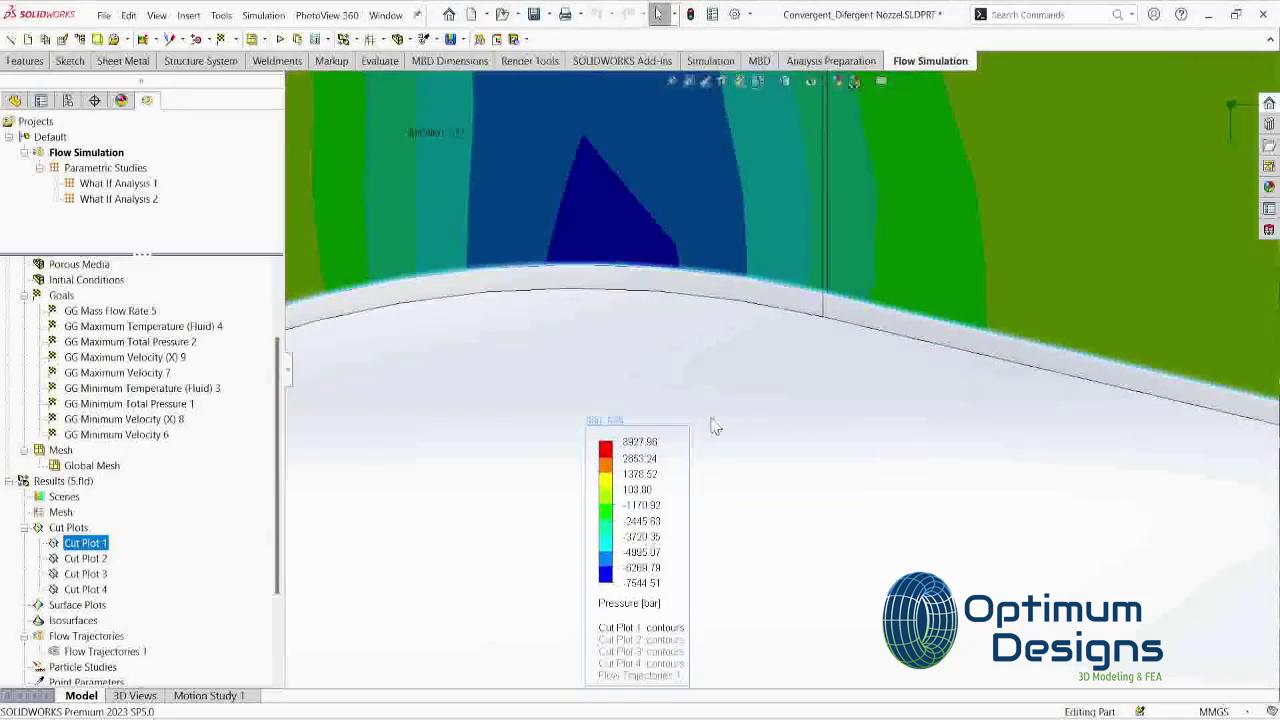
mouse_move(709, 423)
middle_mouse_down("ctrl")
mouse_move(731, 494)
mouse_move(727, 575)
middle_mouse_up("ctrl")
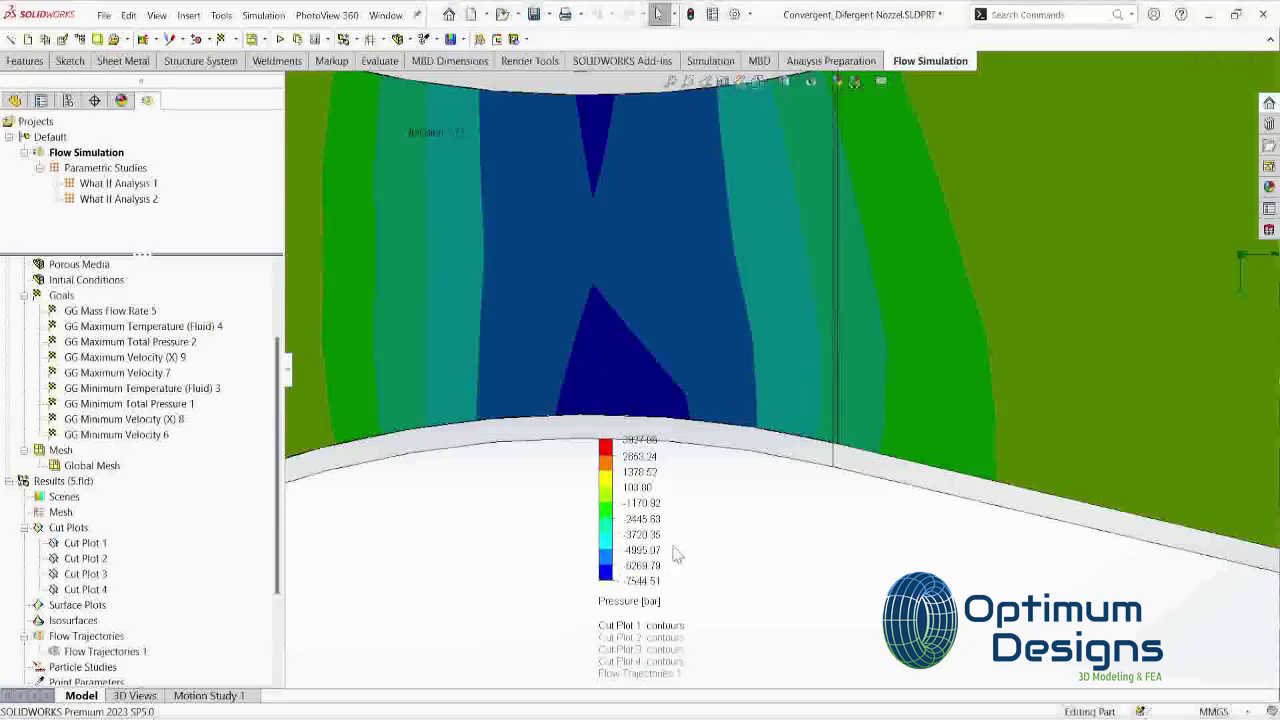
middle_click_drag(674, 557, 800, 543)
key("f")
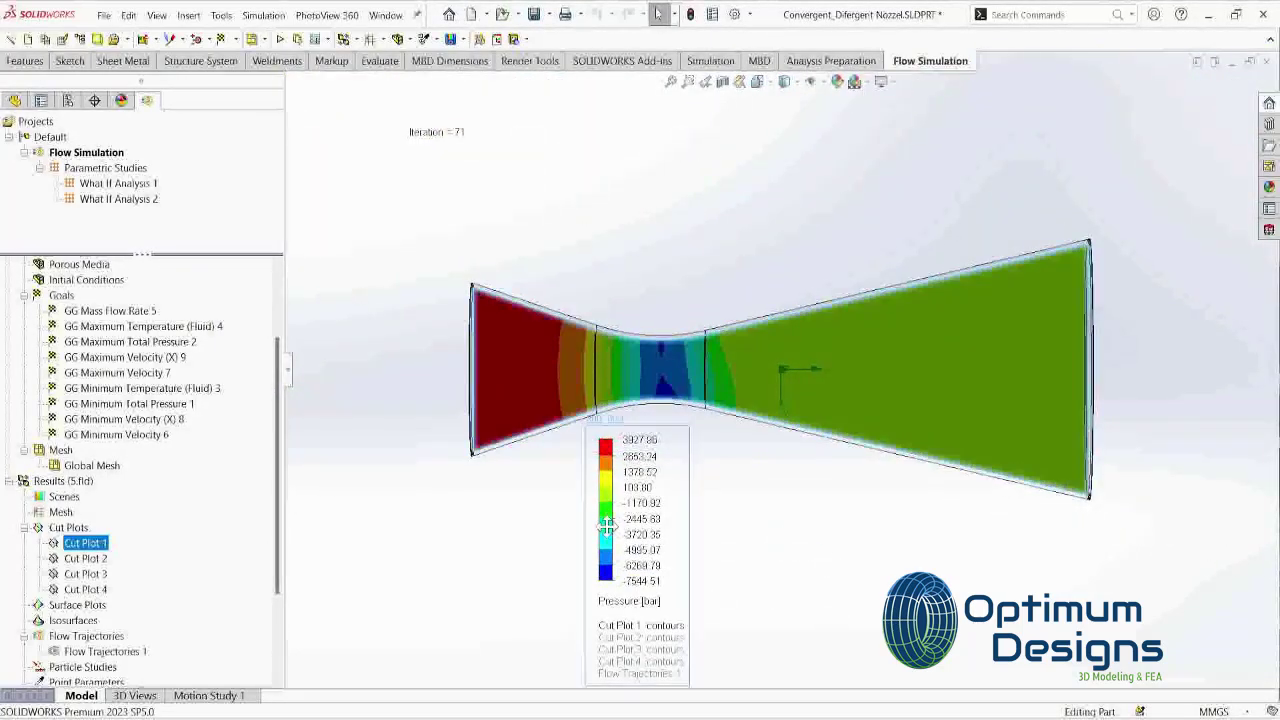
left_click_drag(652, 515, 370, 225)
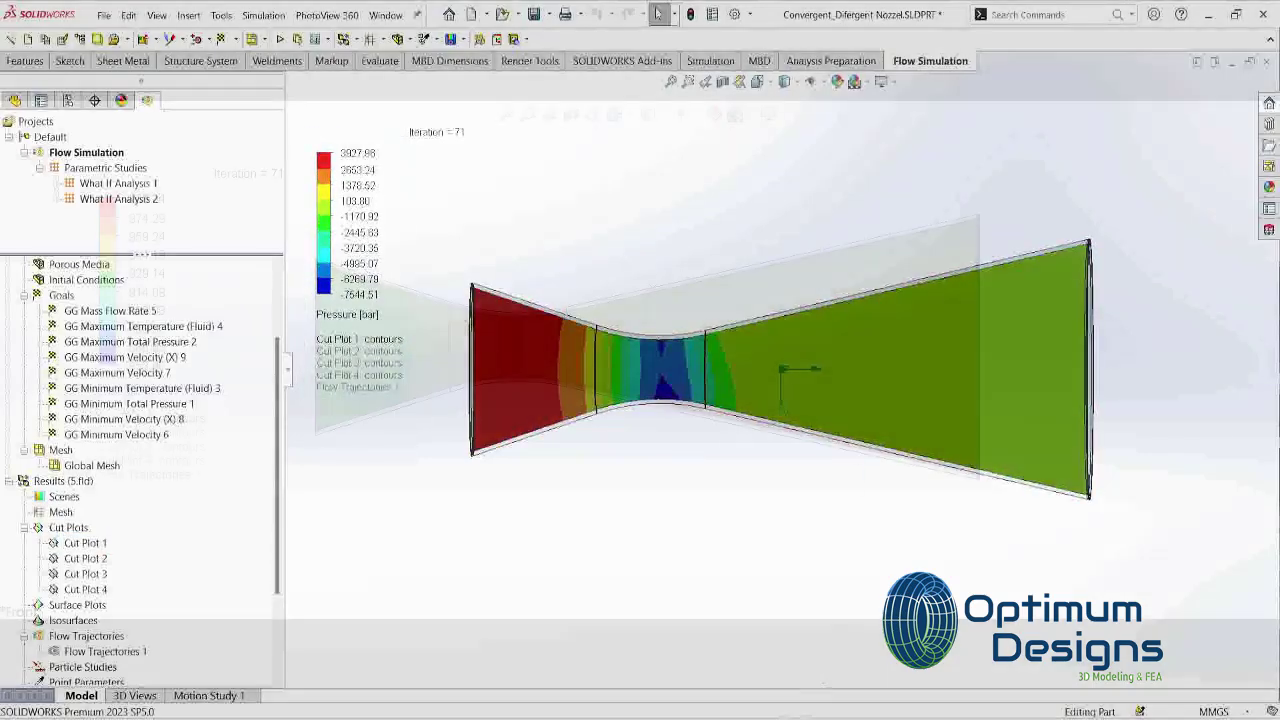